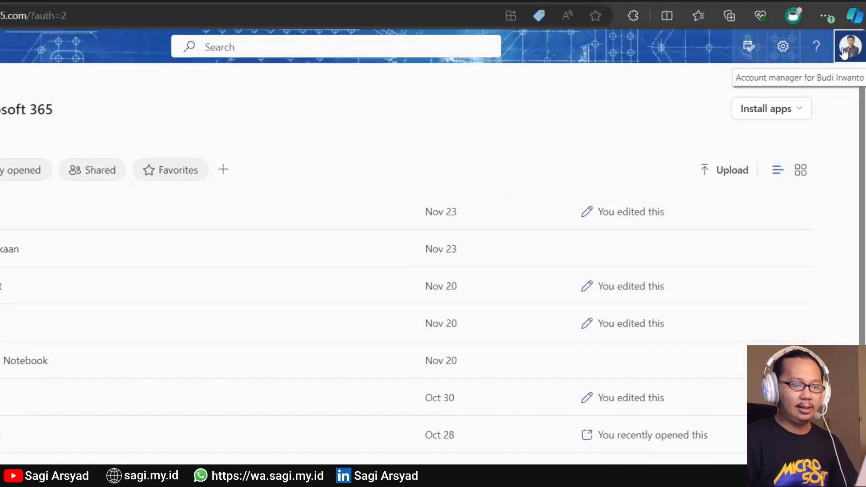
Search Microsoft 365 for "Form" and open the Forms app.
{"action": "left_click", "coordinate": [843, 51]}
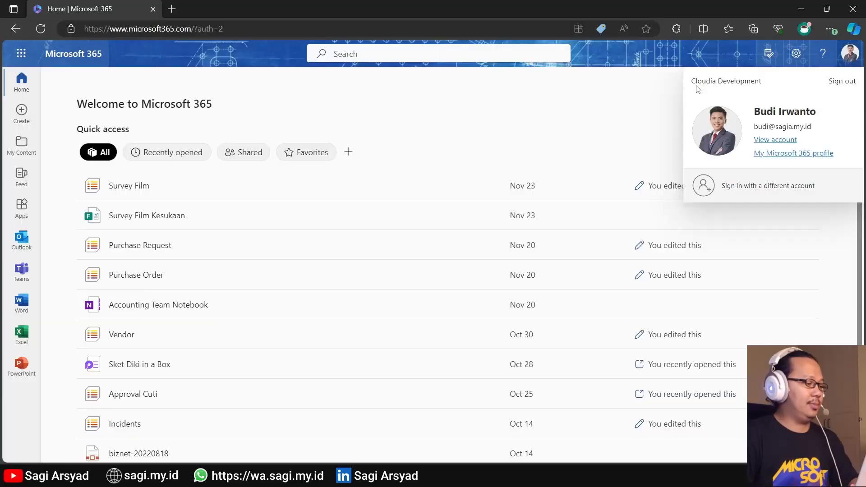
{"action": "left_click", "coordinate": [424, 59]}
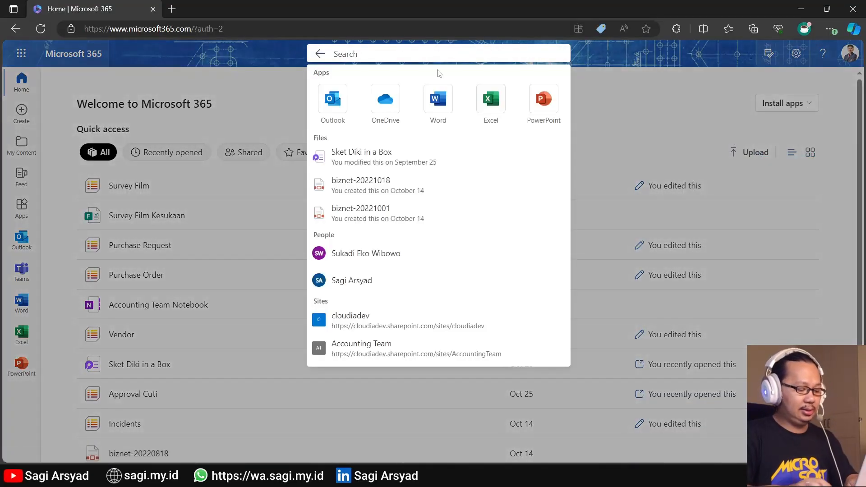
{"action": "type", "text": "Form"}
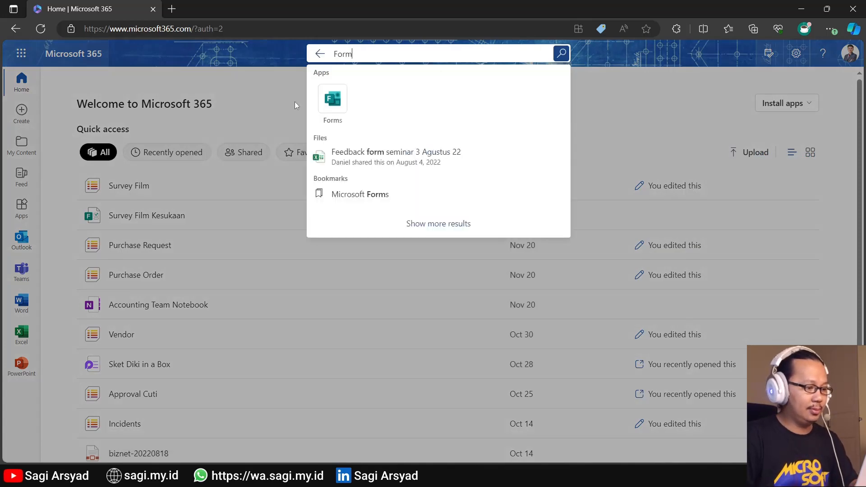
{"action": "left_click", "coordinate": [332, 105]}
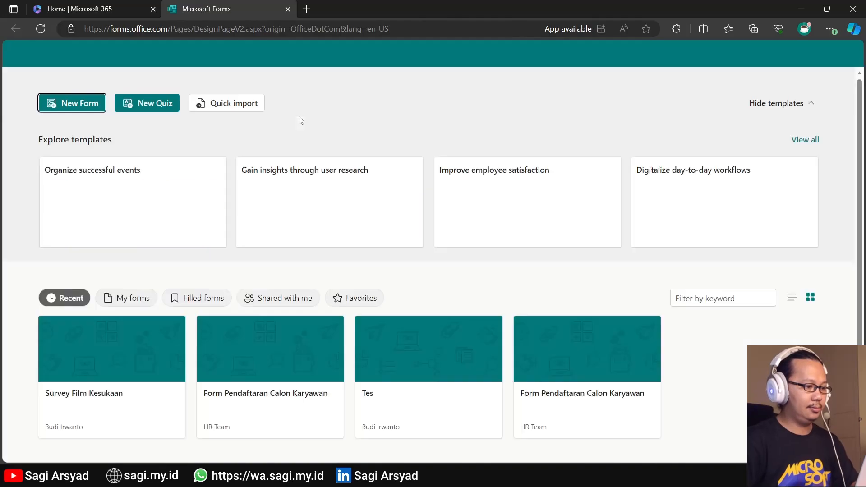
Create a new blank form and title it "Form Request Pembayaran Invoice".
{"action": "left_click", "coordinate": [88, 105]}
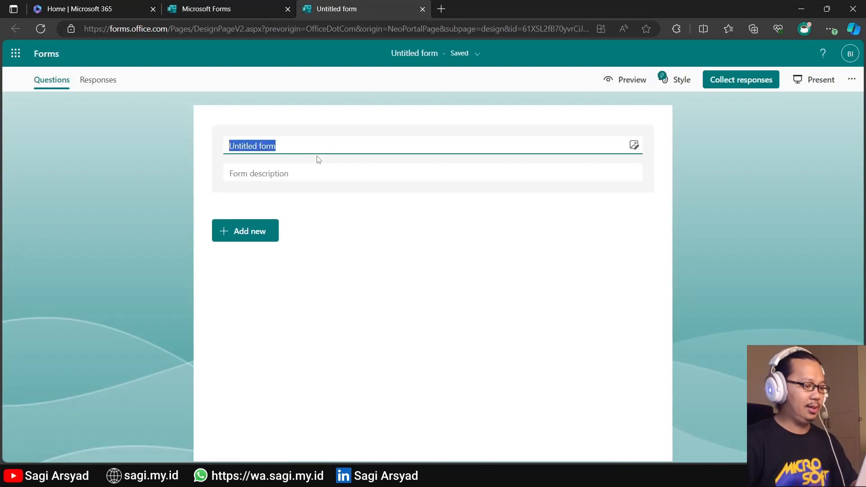
{"action": "type", "text": "Form "}
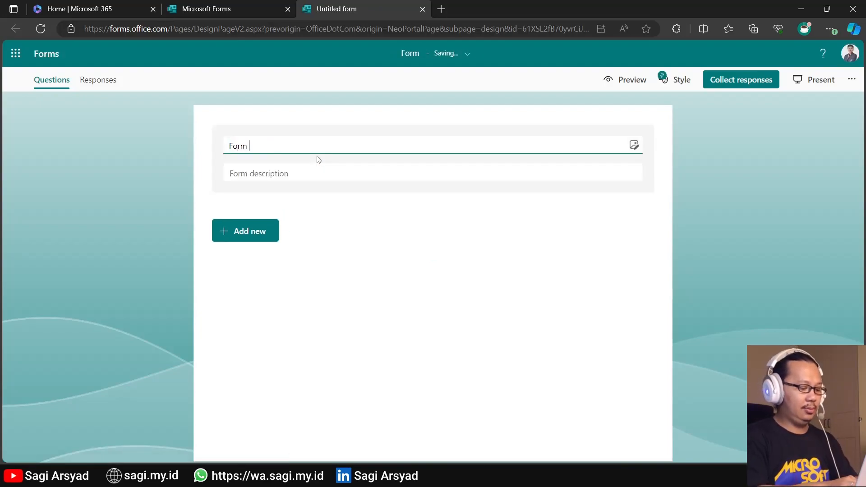
{"action": "type", "text": "Reqye"}
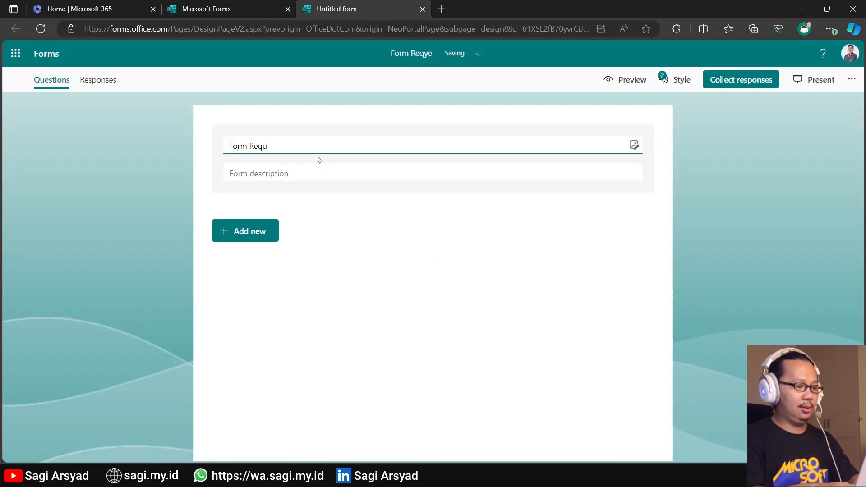
{"action": "type", "text": "t Pembayaran Invoice"}
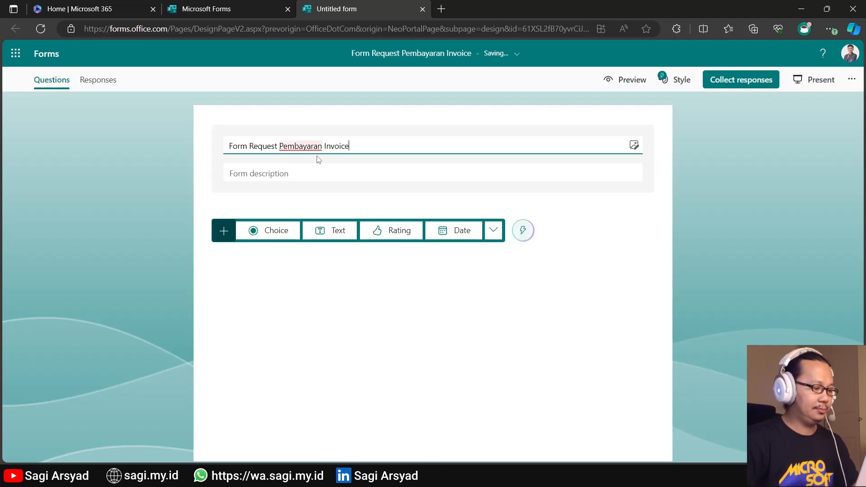
{"action": "left_click", "coordinate": [196, 211]}
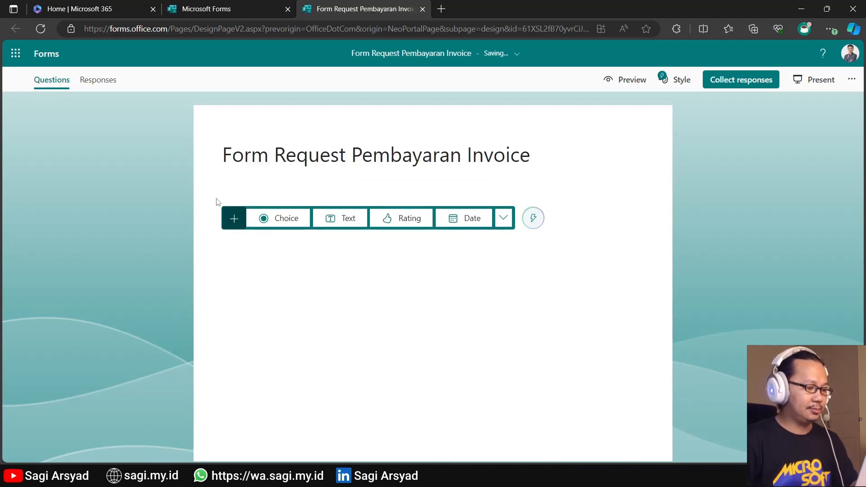
Add a short text question named "Nomor Invoice Vendor" as the form's first question.
{"action": "left_click", "coordinate": [348, 219]}
{"action": "left_click", "coordinate": [291, 245]}
{"action": "double_click", "coordinate": [291, 246]}
{"action": "type", "text": "N"}
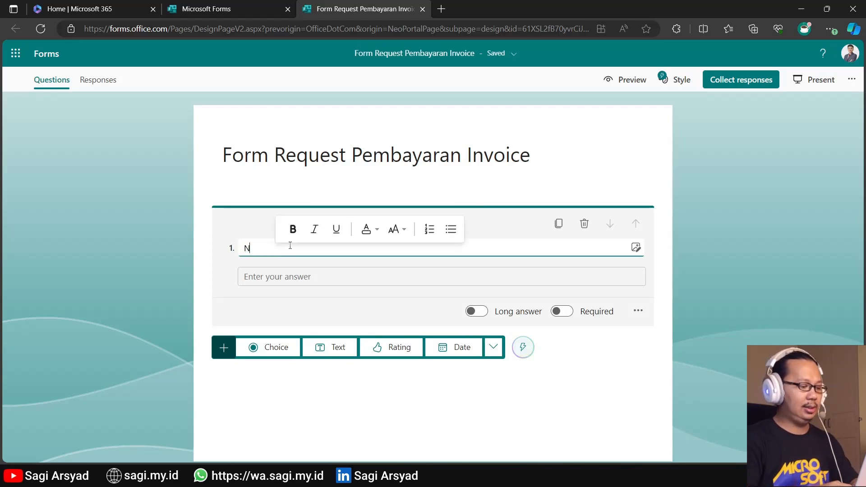
{"action": "type", "text": "omor Invoice Vendor"}
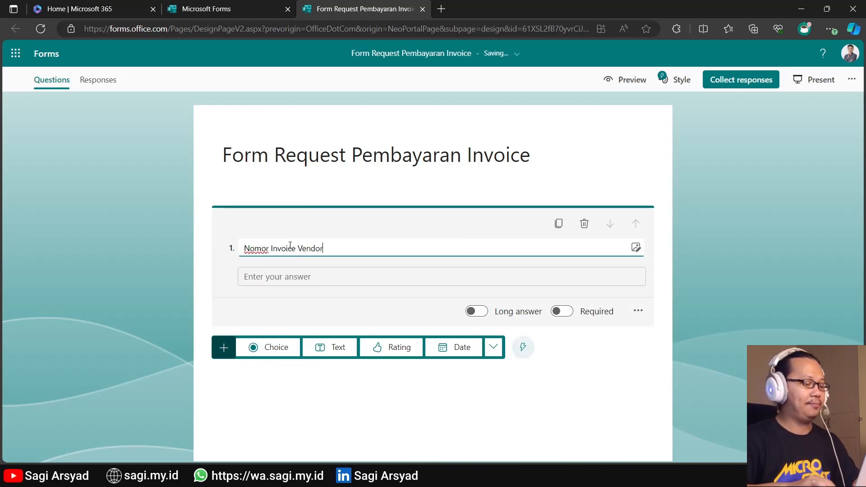
{"action": "left_click", "coordinate": [261, 277]}
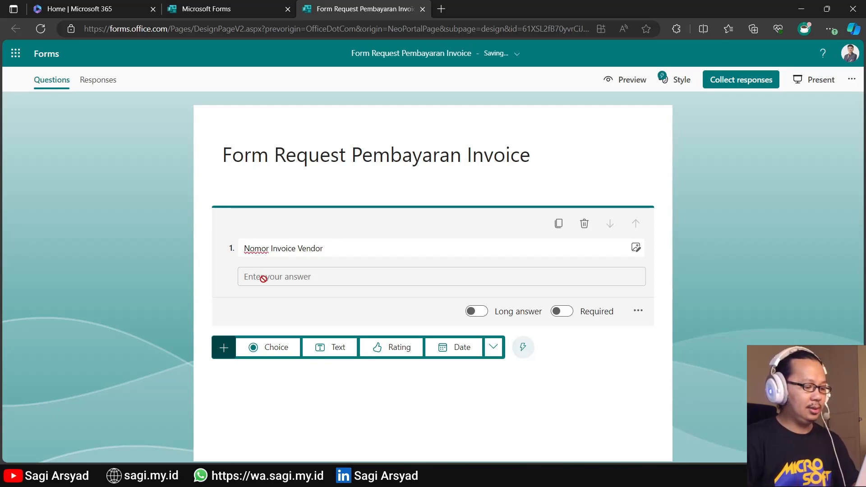
Add a second text question named "Nama Vendor" below the invoice number question.
{"action": "left_click", "coordinate": [342, 349]}
{"action": "scroll", "coordinate": [377, 267], "scroll_direction": "down", "scroll_amount": 2}
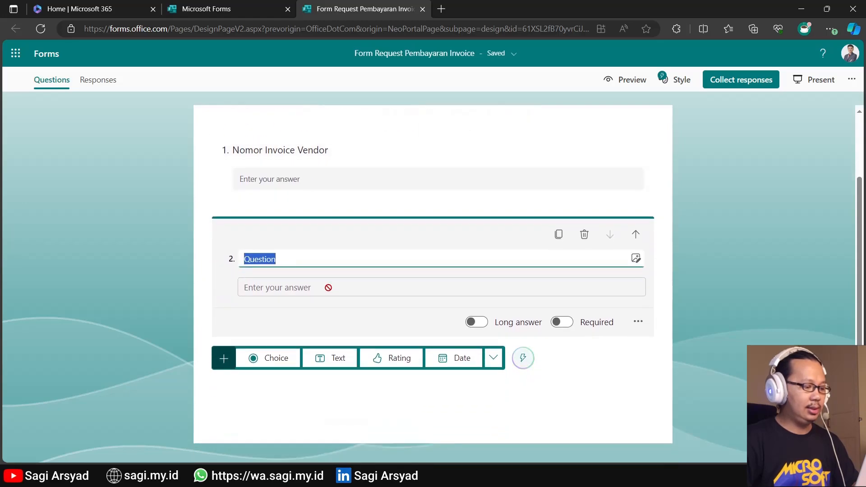
{"action": "type", "text": "Nama Vendor"}
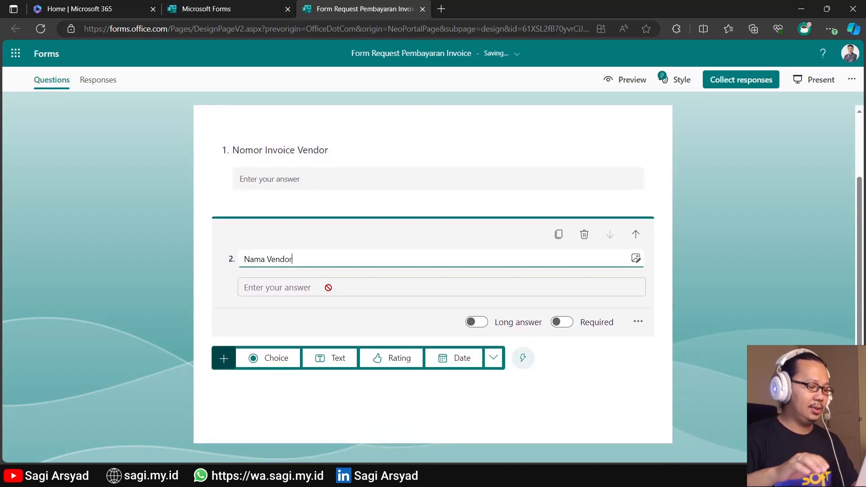
{"action": "left_click", "coordinate": [216, 325]}
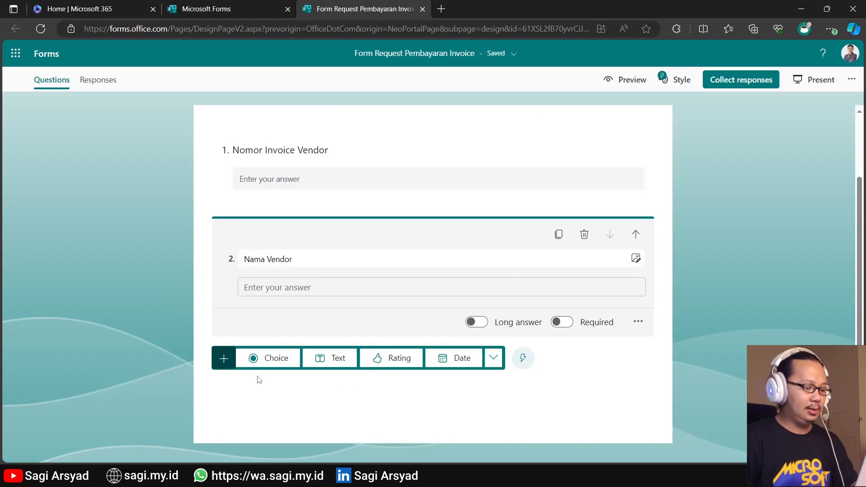
Add a third text question named "Jumlah Pembayaran" below the vendor name question.
{"action": "left_click", "coordinate": [329, 358]}
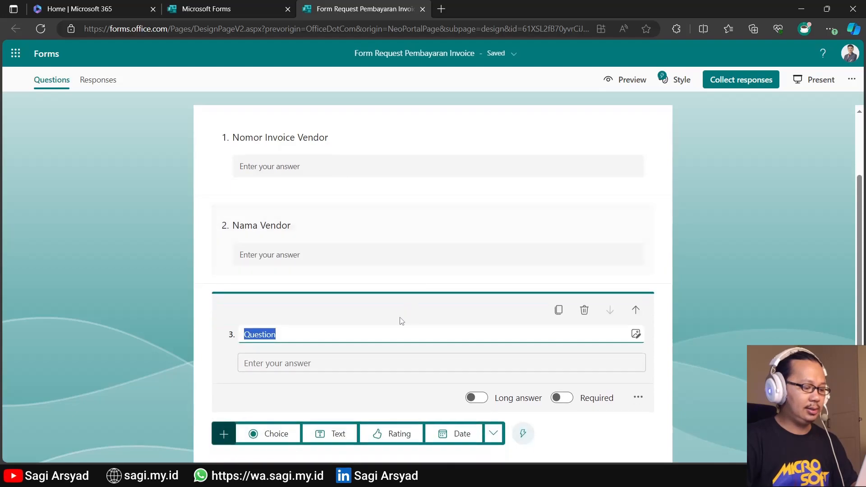
{"action": "left_click", "coordinate": [493, 382]}
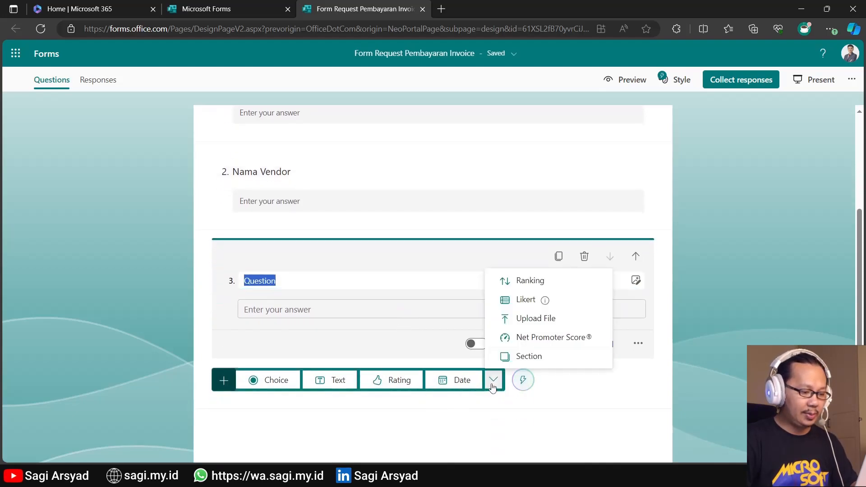
{"action": "left_click", "coordinate": [280, 283]}
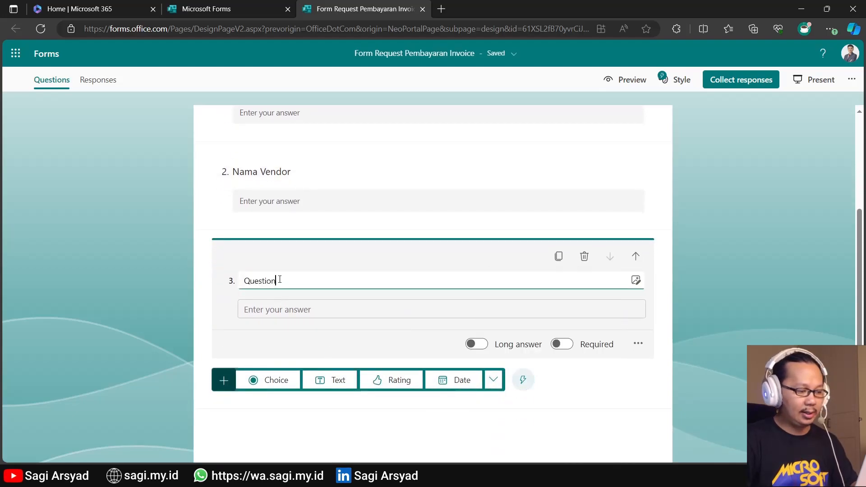
{"action": "double_click", "coordinate": [279, 279]}
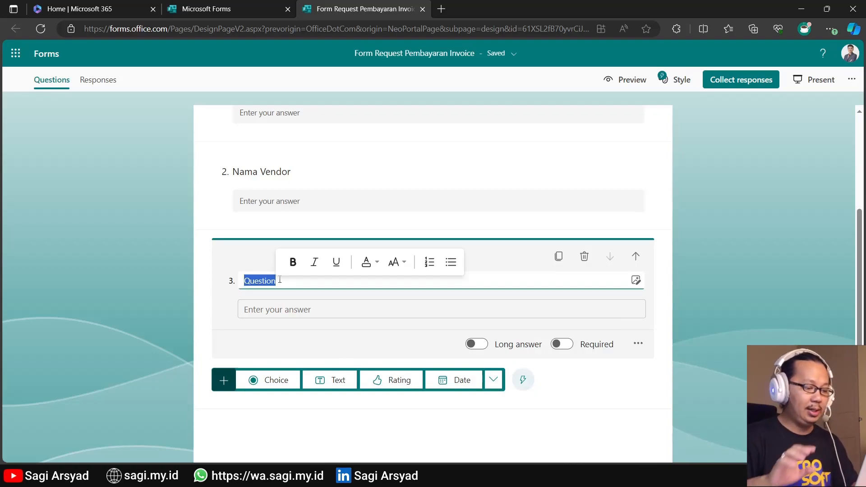
{"action": "left_click", "coordinate": [204, 323]}
{"action": "left_click", "coordinate": [280, 290]}
{"action": "double_click", "coordinate": [275, 301]}
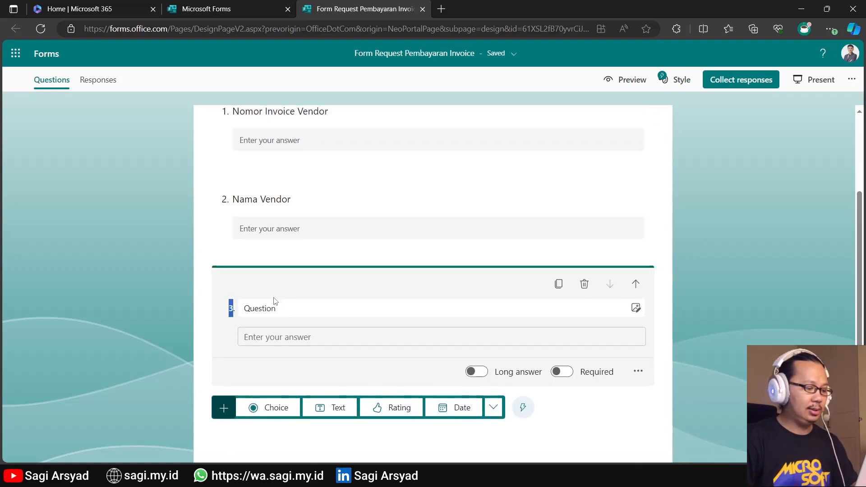
{"action": "double_click", "coordinate": [274, 305]}
{"action": "type", "text": "Jumla"}
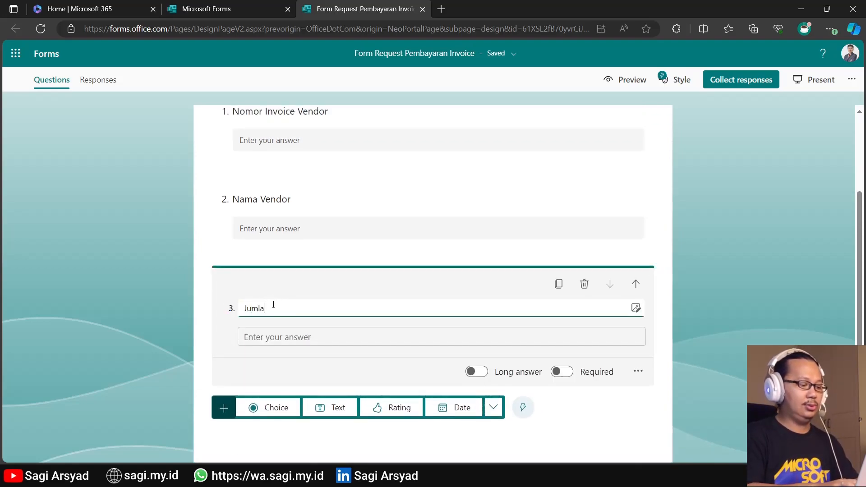
{"action": "type", "text": "h Pembayaran"}
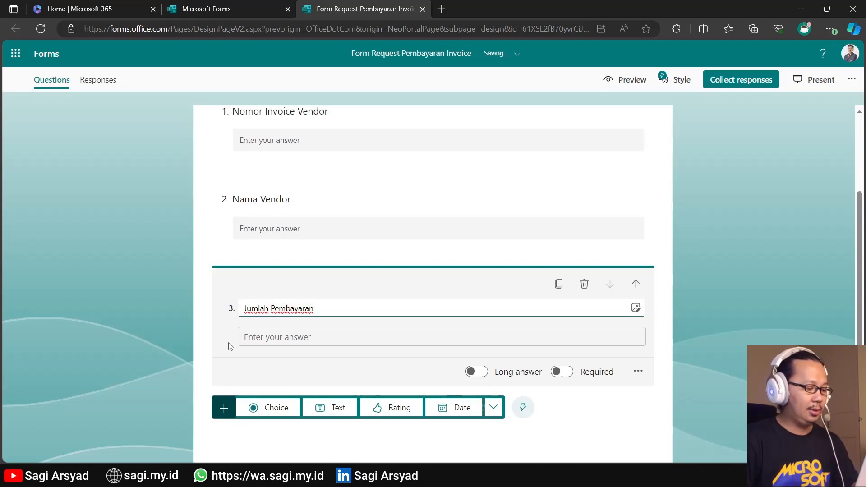
{"action": "left_click", "coordinate": [209, 359]}
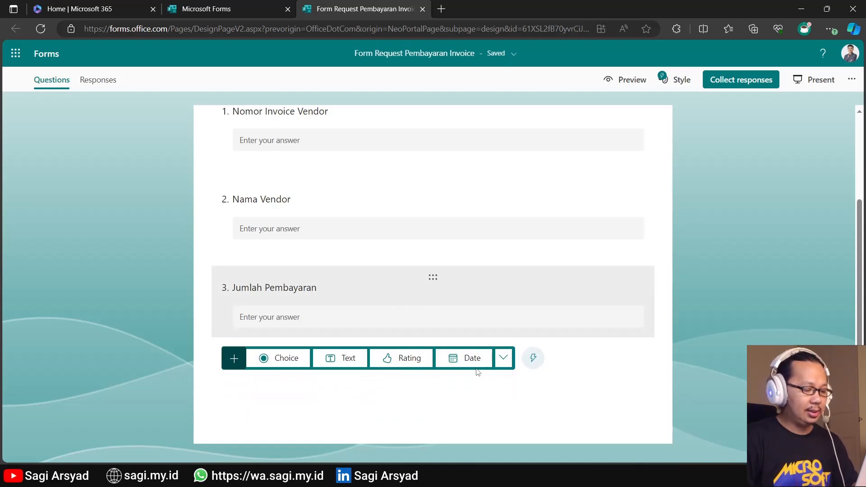
Add a date question named "Due Date Pembayaran" as question 4.
{"action": "left_click", "coordinate": [467, 358]}
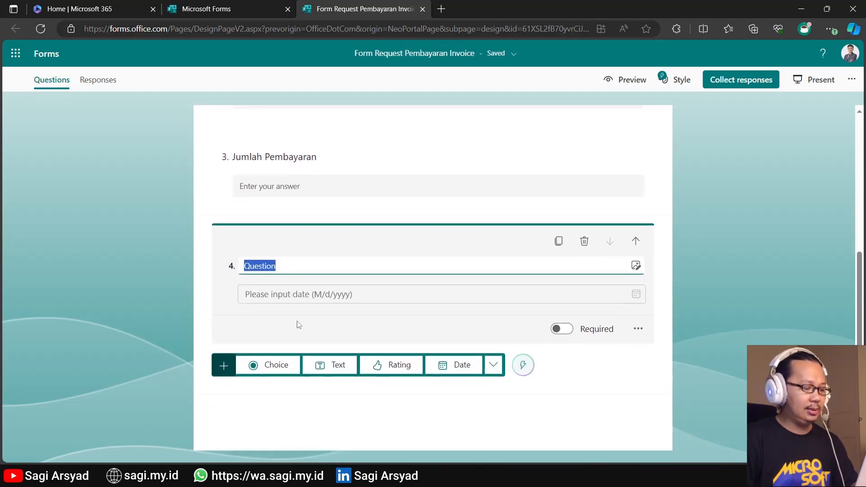
{"action": "type", "text": "Due Da"}
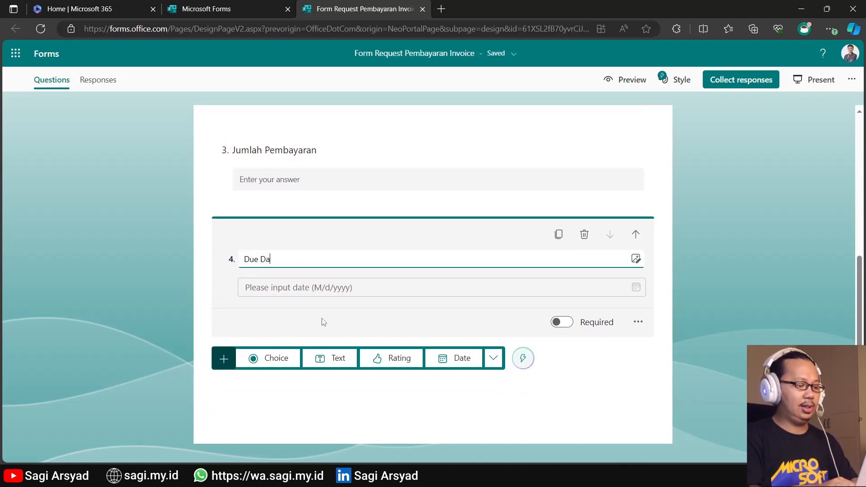
{"action": "type", "text": "te Pembayaran"}
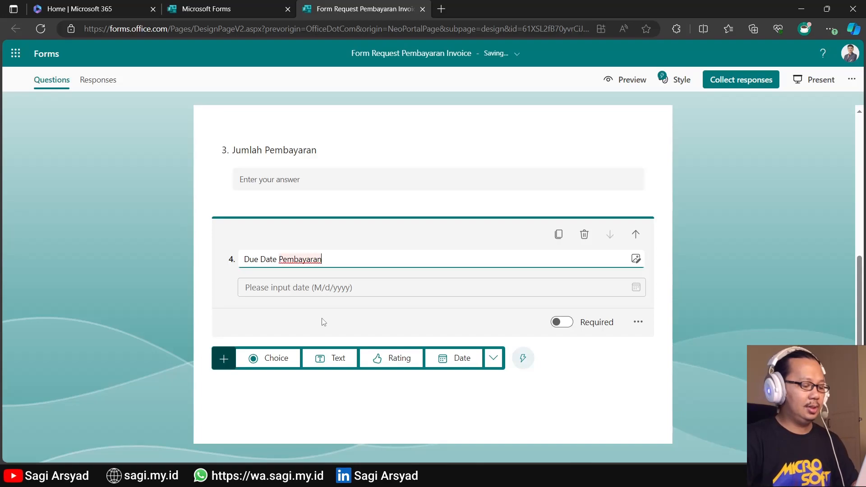
{"action": "left_click", "coordinate": [321, 393]}
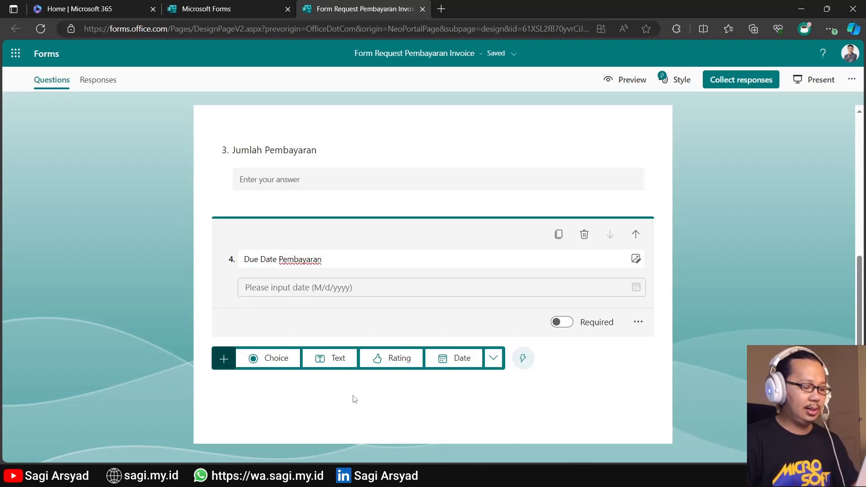
Add a file upload question named "Dokumen Pendukung" as question 5.
{"action": "left_click", "coordinate": [494, 360]}
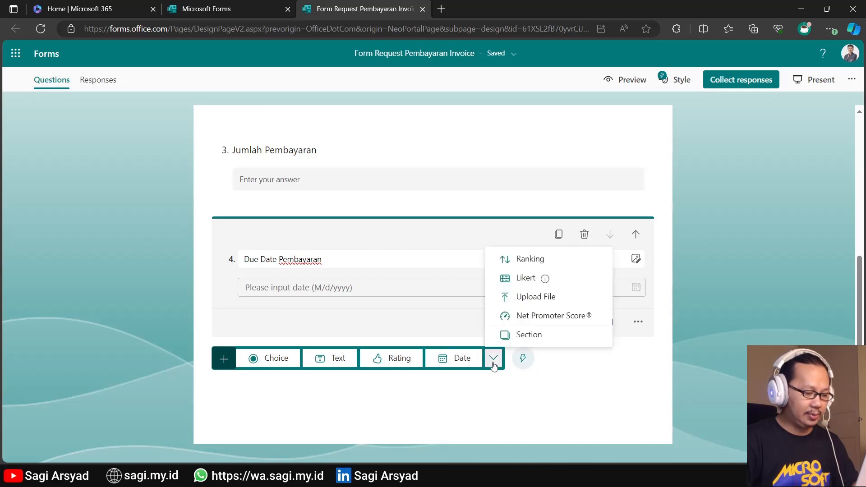
{"action": "left_click", "coordinate": [523, 297]}
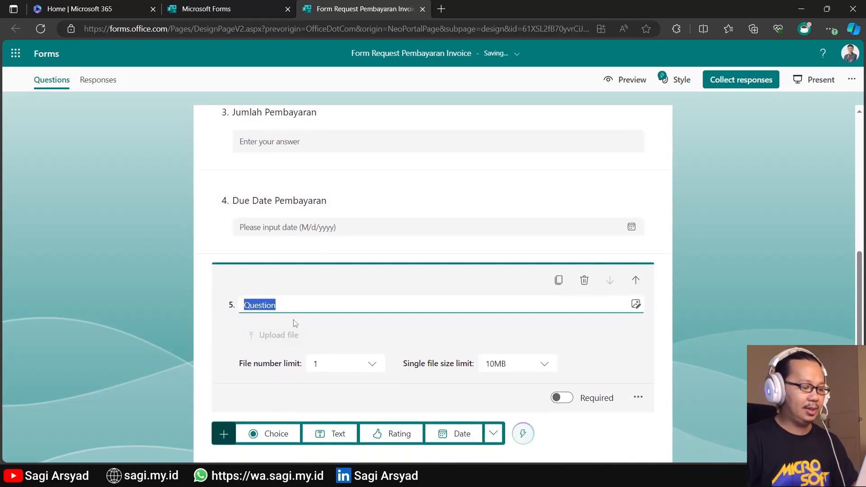
{"action": "scroll", "coordinate": [285, 319], "scroll_direction": "up", "scroll_amount": 2}
{"action": "double_click", "coordinate": [279, 357]}
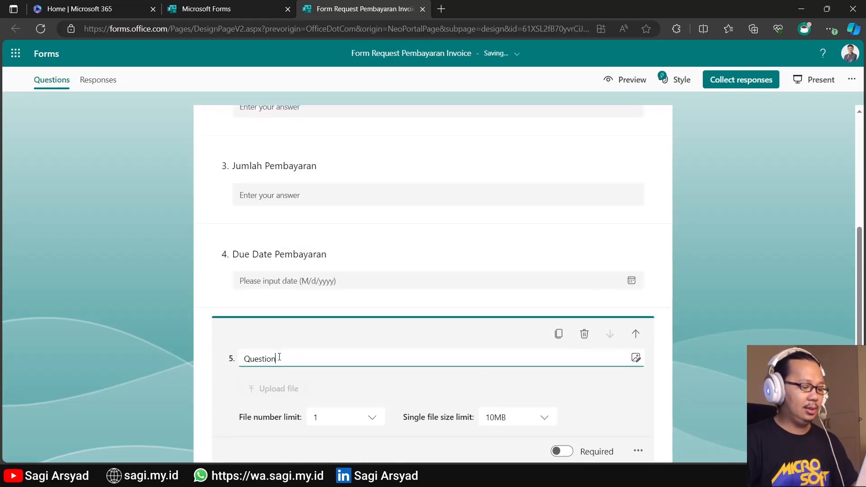
{"action": "type", "text": "Dokumen Pendukung"}
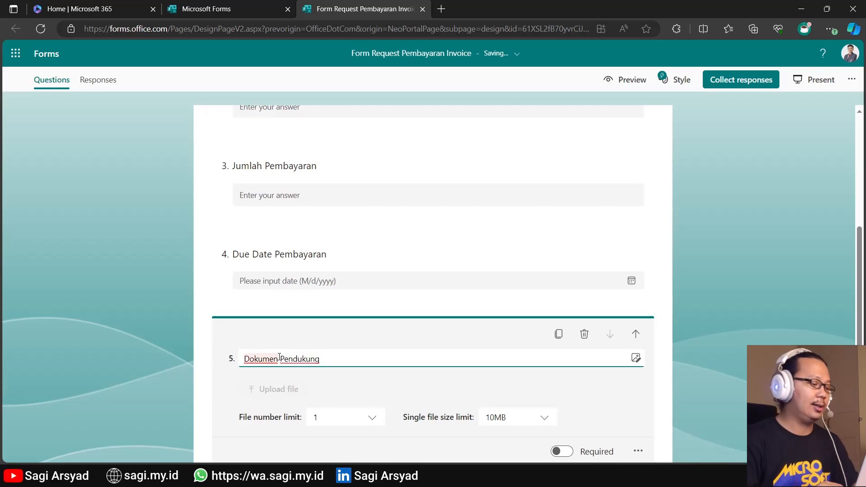
{"action": "left_click", "coordinate": [207, 288]}
Set the file number limit of the "Dokumen Pendukung" upload question to 5.
{"action": "scroll", "coordinate": [207, 290], "scroll_direction": "up", "scroll_amount": 3}
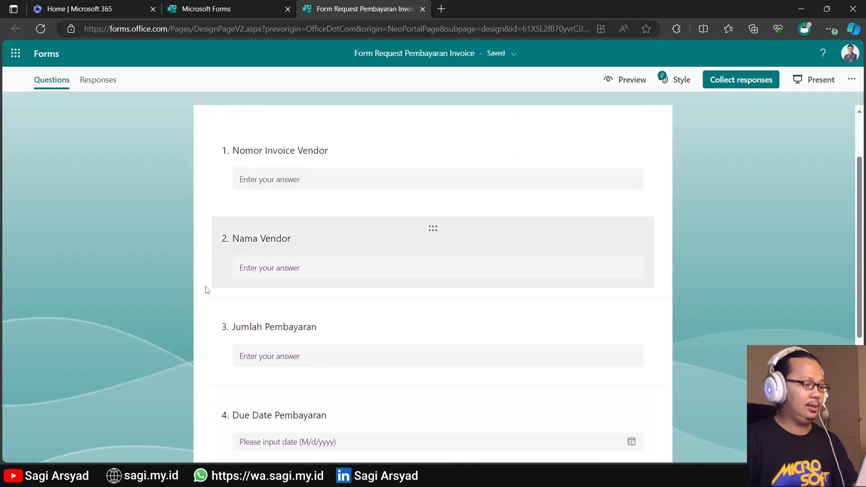
{"action": "scroll", "coordinate": [207, 290], "scroll_direction": "down", "scroll_amount": 5}
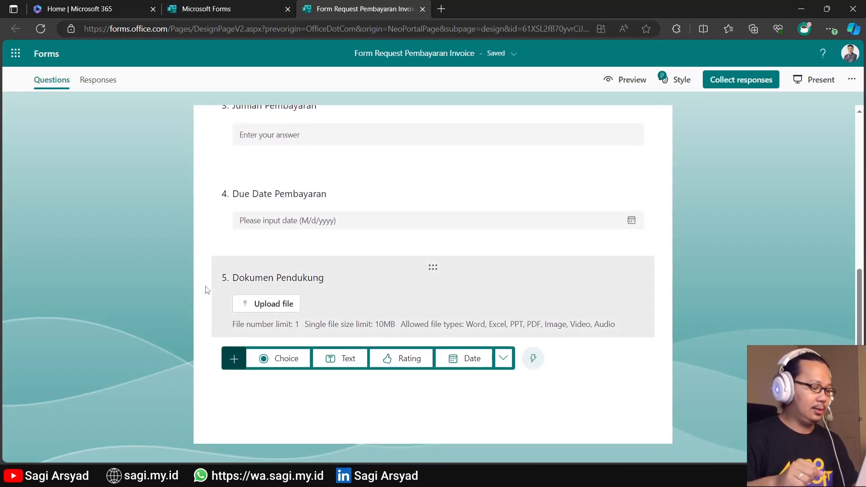
{"action": "left_click", "coordinate": [394, 311]}
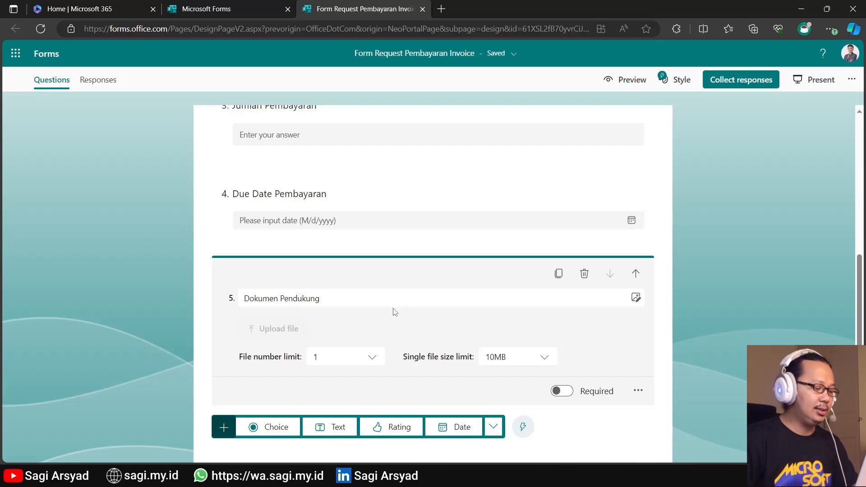
{"action": "left_click", "coordinate": [346, 356]}
{"action": "scroll", "coordinate": [346, 402], "scroll_direction": "down", "scroll_amount": 1}
{"action": "left_click", "coordinate": [346, 393]}
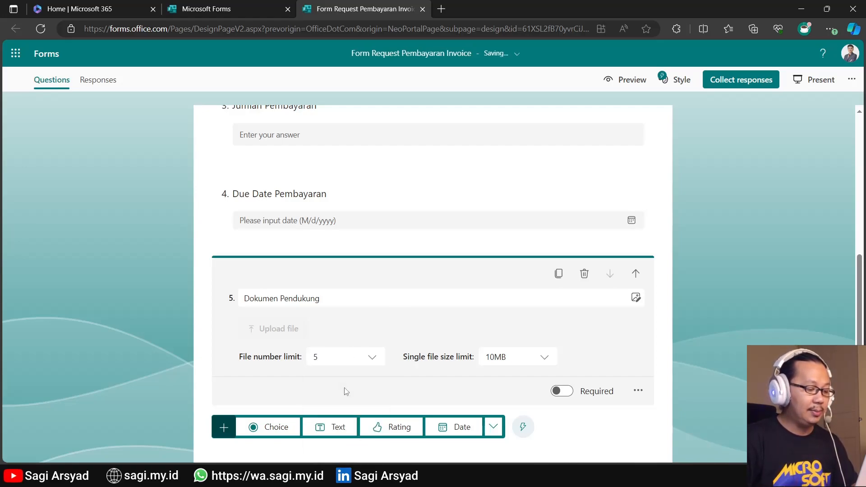
{"action": "left_click", "coordinate": [365, 359]}
{"action": "scroll", "coordinate": [361, 407], "scroll_direction": "down", "scroll_amount": 2}
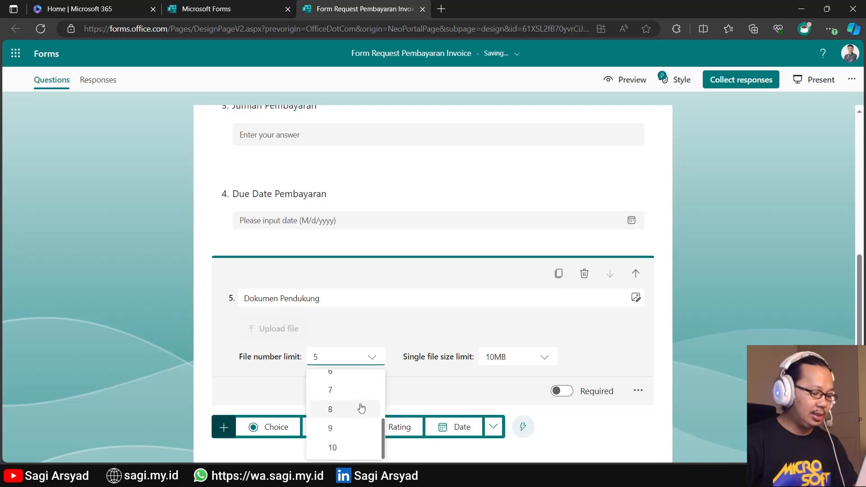
{"action": "scroll", "coordinate": [358, 401], "scroll_direction": "up", "scroll_amount": 1}
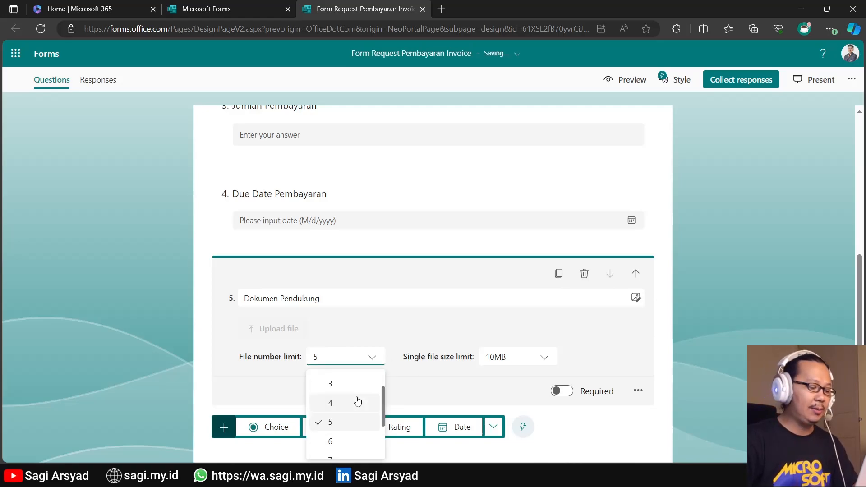
{"action": "left_click", "coordinate": [465, 334]}
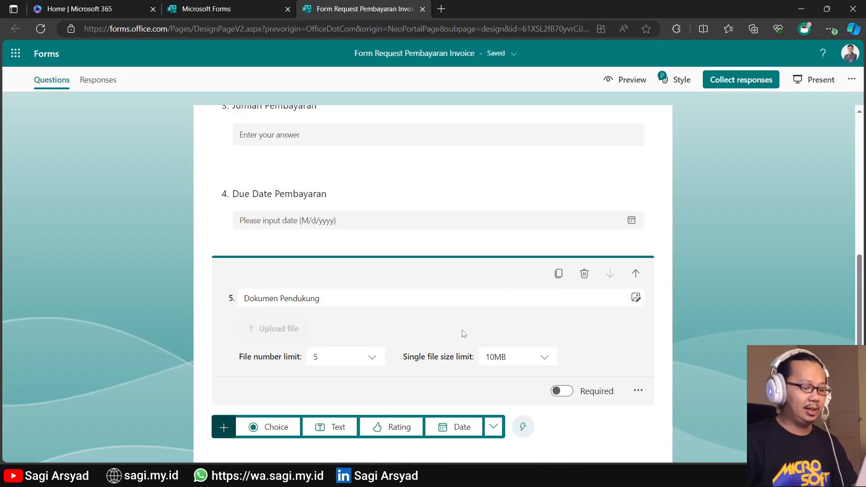
Set the single file size limit of the "Dokumen Pendukung" upload question to 100MB.
{"action": "left_click", "coordinate": [510, 356]}
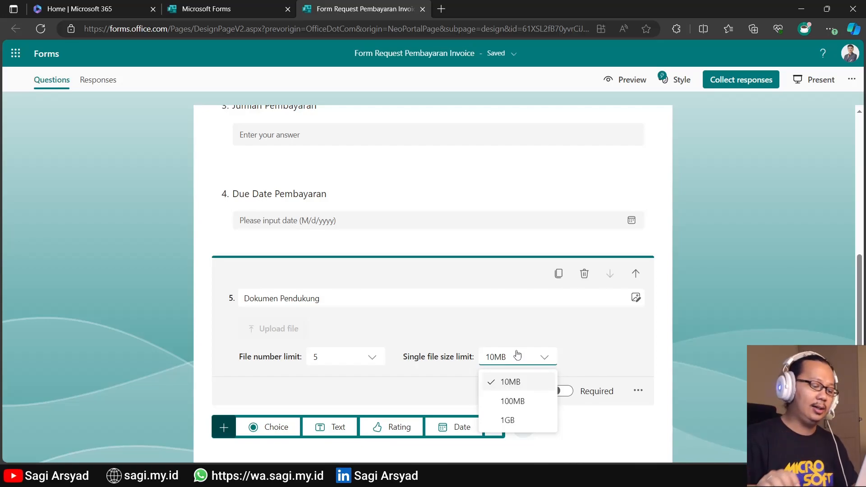
{"action": "left_click", "coordinate": [510, 402]}
{"action": "left_click", "coordinate": [660, 358]}
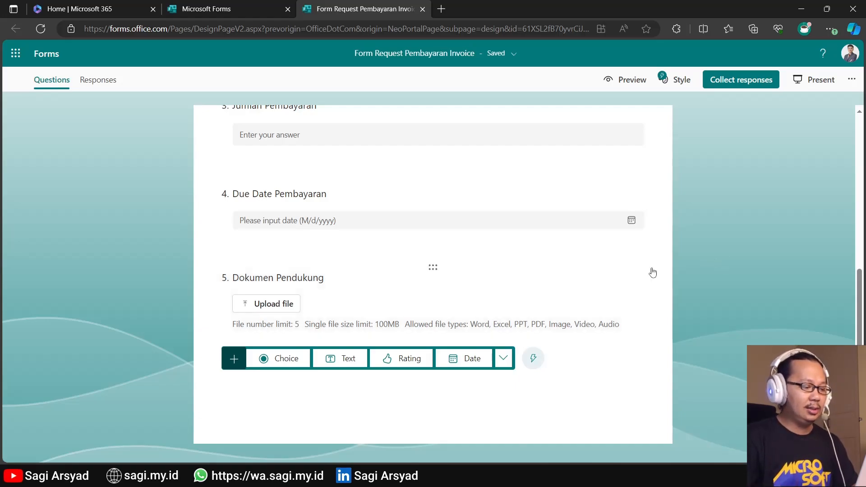
Add the subtitle "Masukkan nomor Invoice dari vendor" to the "Nomor Invoice Vendor" question.
{"action": "scroll", "coordinate": [659, 267], "scroll_direction": "up", "scroll_amount": 5}
{"action": "left_click", "coordinate": [365, 240]}
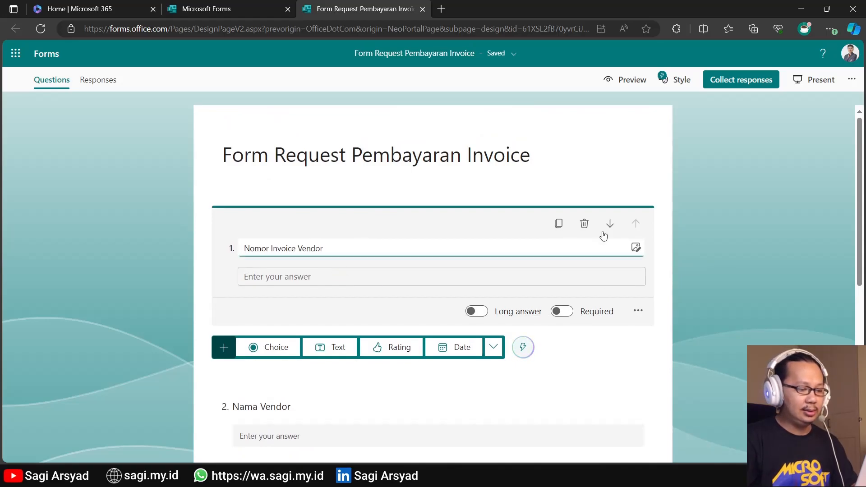
{"action": "left_click", "coordinate": [638, 311]}
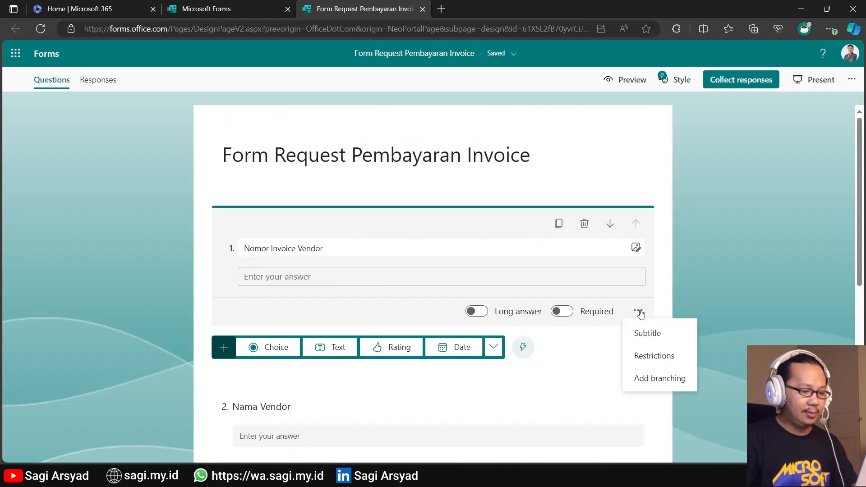
{"action": "left_click", "coordinate": [645, 332]}
{"action": "type", "text": "M"}
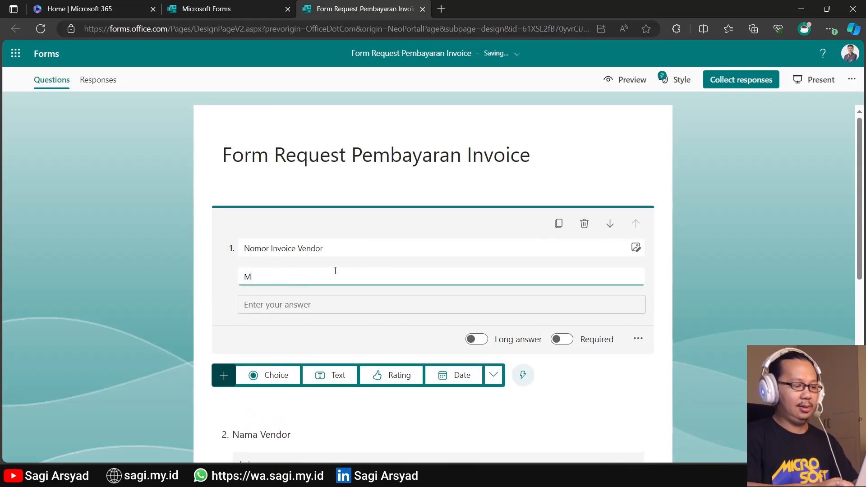
{"action": "type", "text": "asukkan nomor Invoice dari vendor"}
{"action": "left_click", "coordinate": [214, 316]}
Add the subtitle "Masukkan nama perusahaan dari vendor" to the "Nama Vendor" question.
{"action": "scroll", "coordinate": [243, 312], "scroll_direction": "down", "scroll_amount": 5}
{"action": "left_click", "coordinate": [300, 227]}
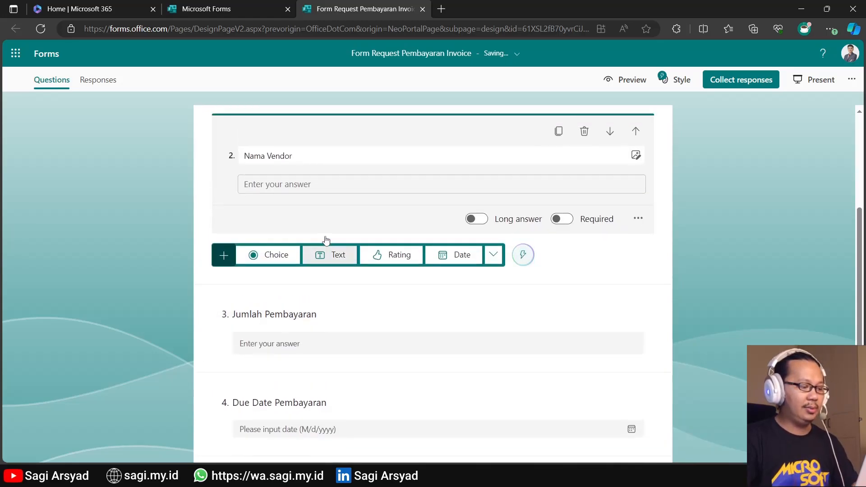
{"action": "left_click", "coordinate": [638, 220]}
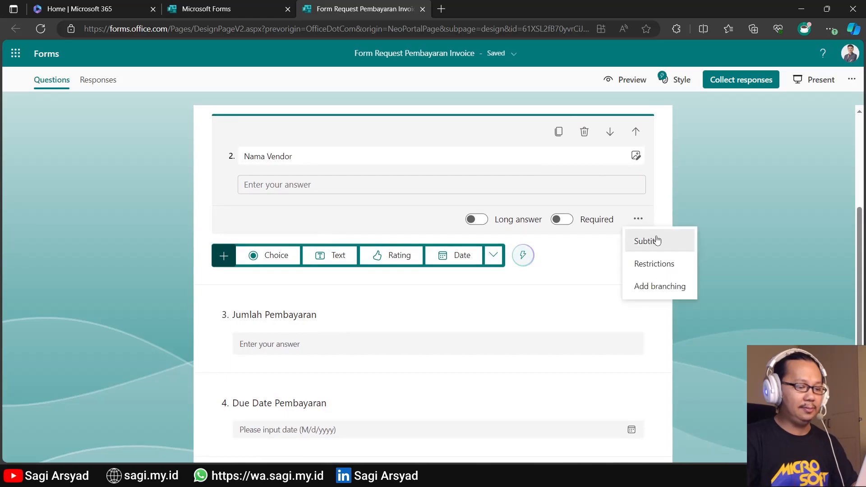
{"action": "left_click", "coordinate": [654, 240]}
{"action": "type", "text": "Masukkan nama perusahaan dari vendor"}
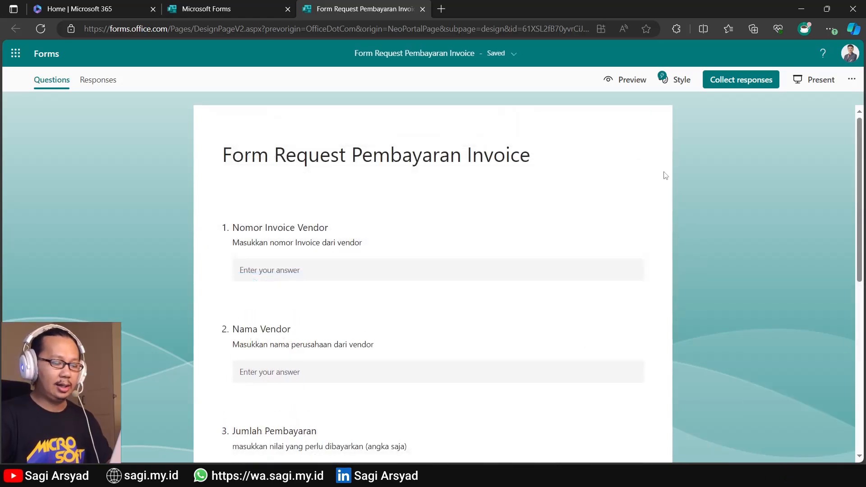
Apply the dark chalkboard style with pencils and a light bulb to the form and look over the restyled questions.
{"action": "left_click", "coordinate": [682, 86]}
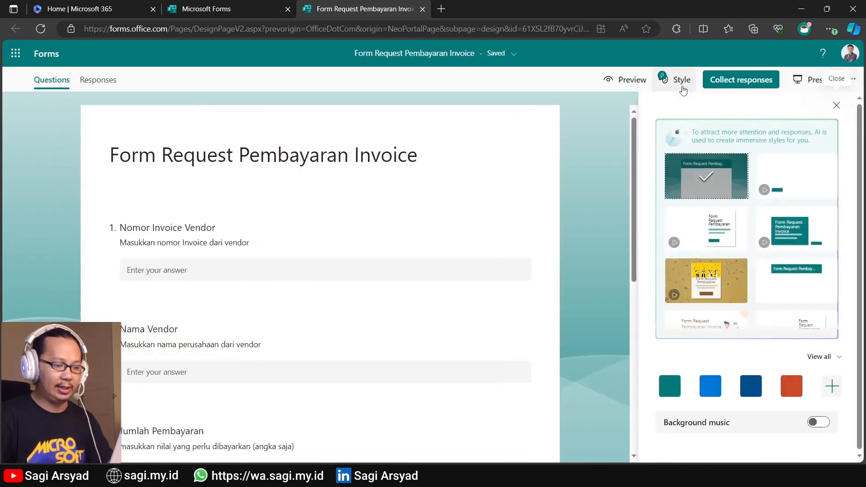
{"action": "scroll", "coordinate": [779, 277], "scroll_direction": "down", "scroll_amount": 2}
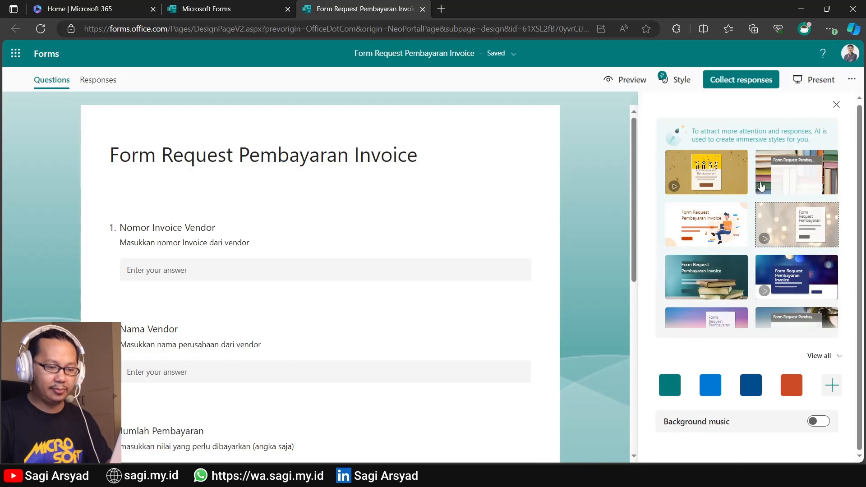
{"action": "scroll", "coordinate": [715, 273], "scroll_direction": "down", "scroll_amount": 3}
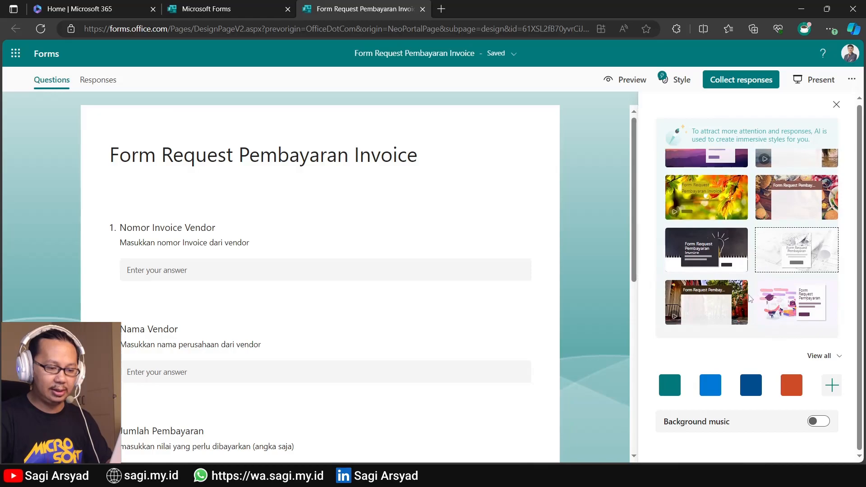
{"action": "left_click", "coordinate": [732, 250]}
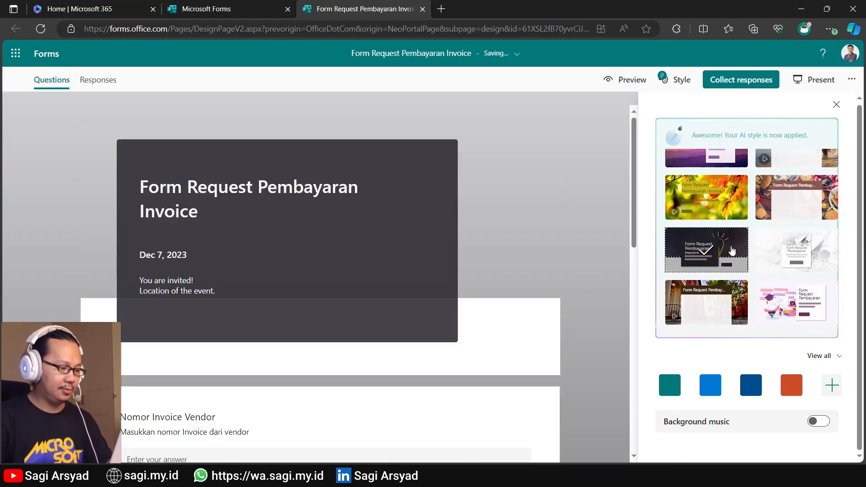
{"action": "scroll", "coordinate": [357, 366], "scroll_direction": "down", "scroll_amount": 5}
{"action": "scroll", "coordinate": [358, 367], "scroll_direction": "down", "scroll_amount": 2}
{"action": "scroll", "coordinate": [358, 367], "scroll_direction": "up", "scroll_amount": 8}
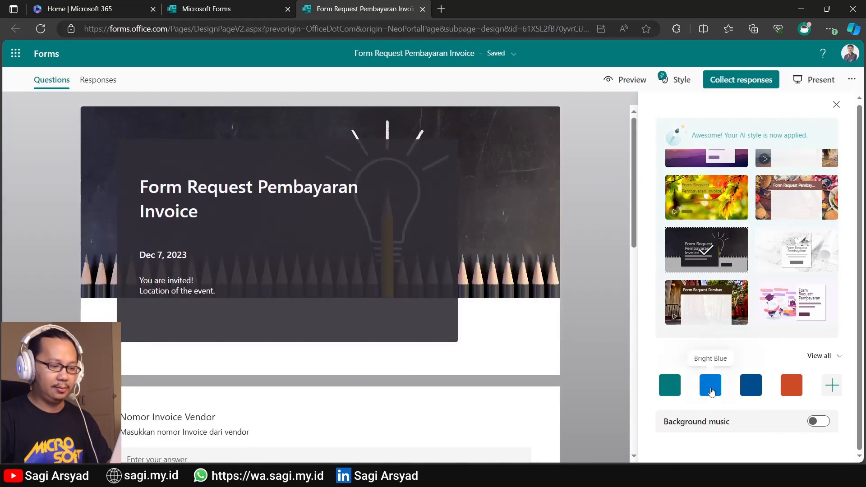
Try the Bright Blue theme colour and settle on dark blue for the form.
{"action": "left_click", "coordinate": [711, 391]}
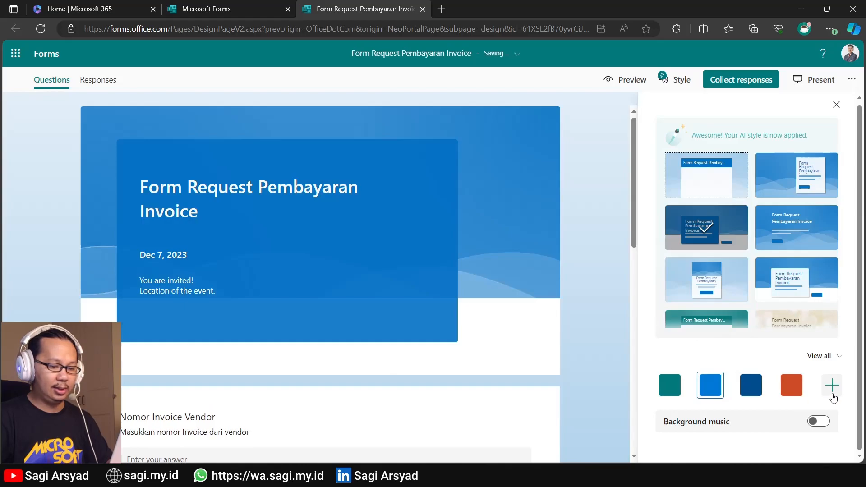
{"action": "left_click", "coordinate": [832, 387]}
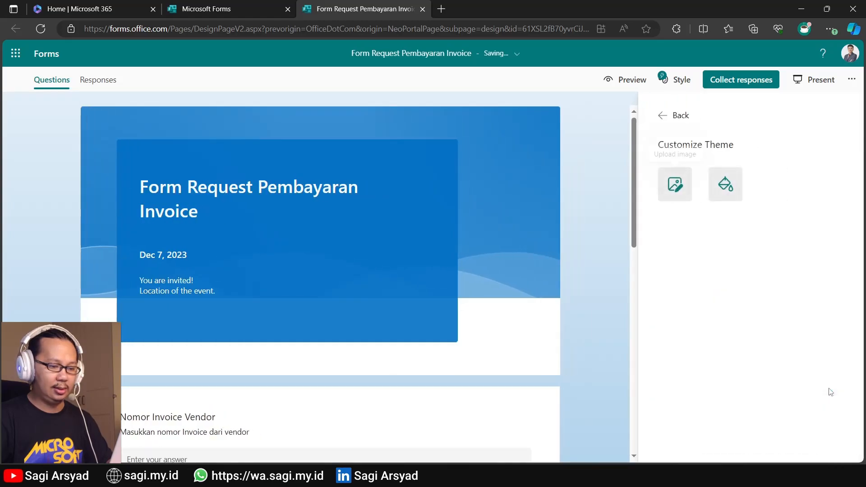
{"action": "left_click", "coordinate": [664, 116]}
{"action": "left_click", "coordinate": [670, 386]}
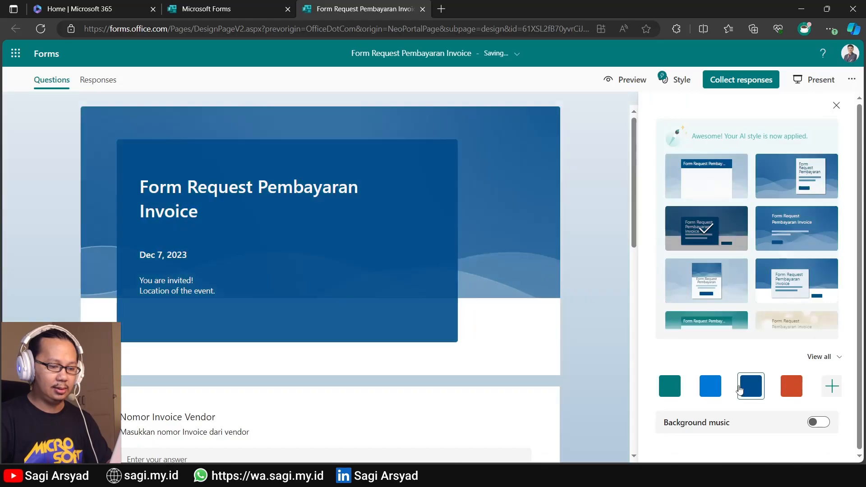
{"action": "left_click", "coordinate": [741, 388]}
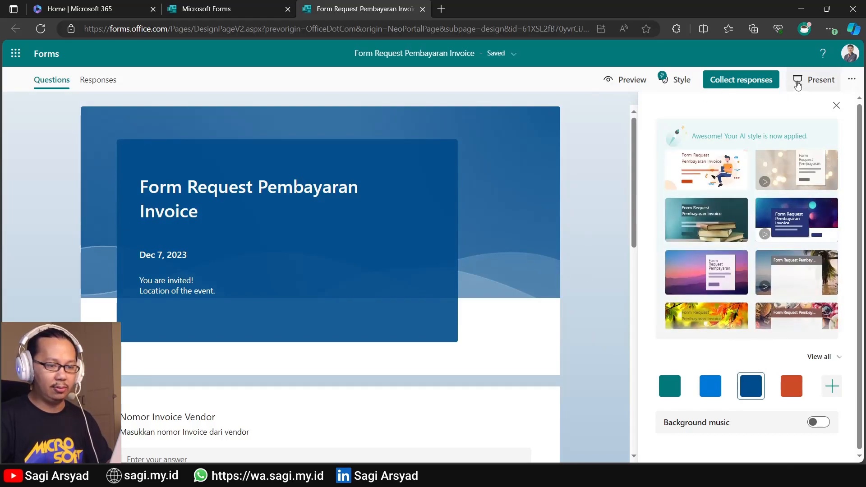
Check the form's presentation view and copy the form's response link.
{"action": "left_click", "coordinate": [797, 83]}
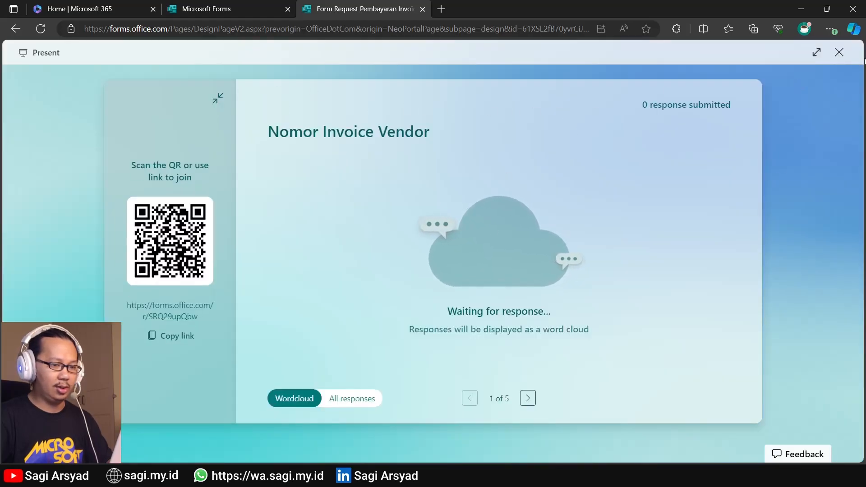
{"action": "left_click", "coordinate": [838, 52]}
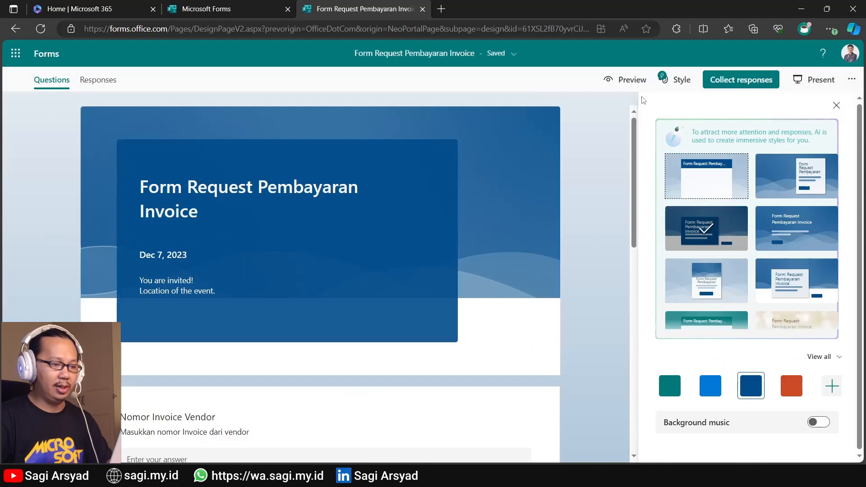
{"action": "left_click", "coordinate": [770, 82]}
{"action": "left_click", "coordinate": [632, 172]}
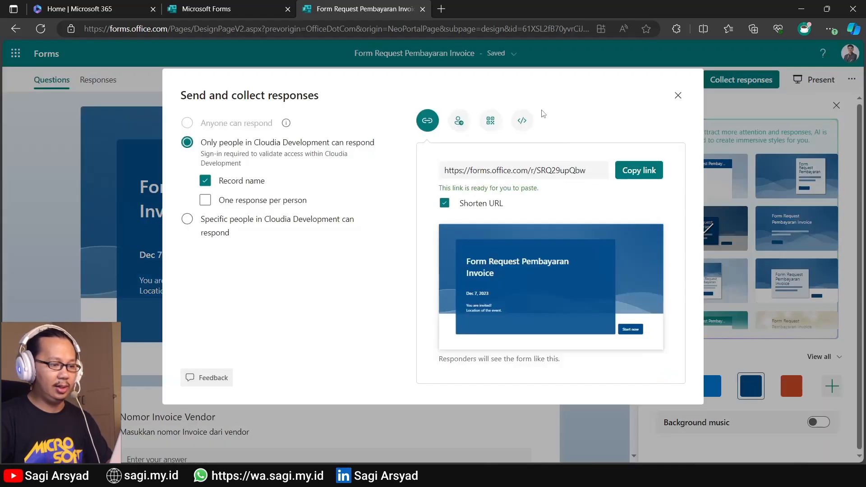
Open the copied response link in a new browser tab and start filling out the form.
{"action": "left_click", "coordinate": [442, 9]}
{"action": "key", "text": "ctrl+v"}
{"action": "key", "text": "Return"}
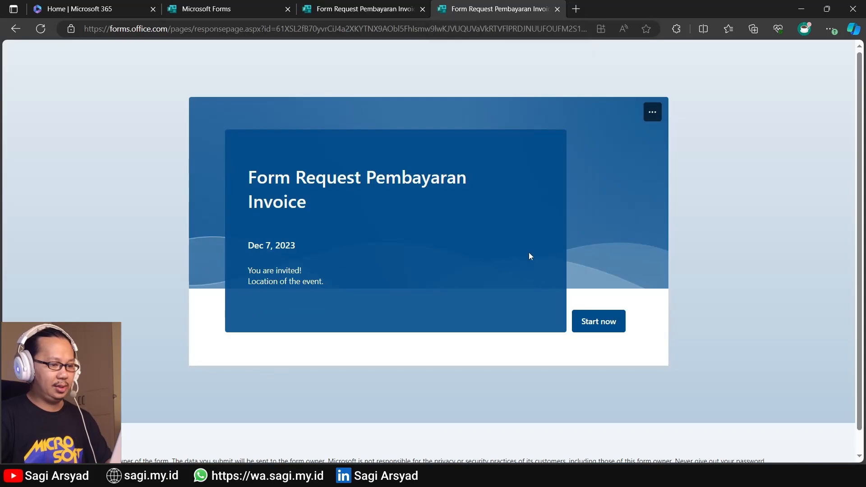
{"action": "left_click", "coordinate": [604, 329]}
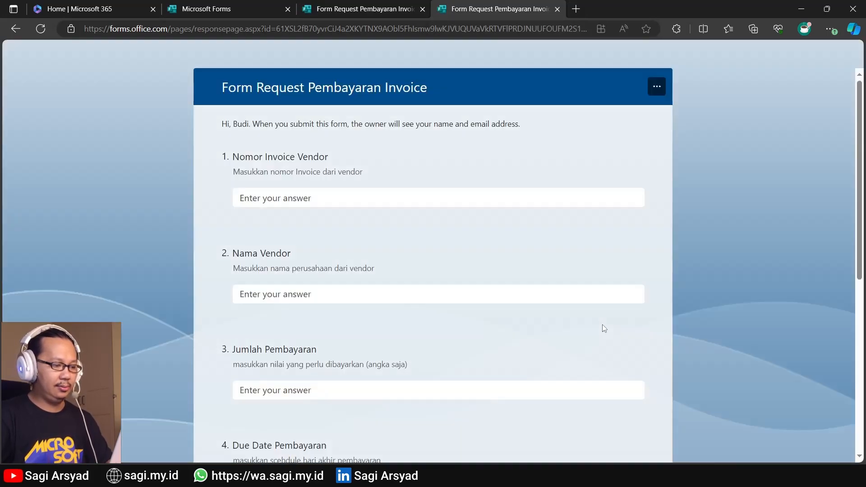
Enter "PT Angin Ribut" as the answer to the "Nama Vendor" question, leaving the invoice number answer empty.
{"action": "left_click", "coordinate": [350, 197]}
{"action": "type", "text": "PT"}
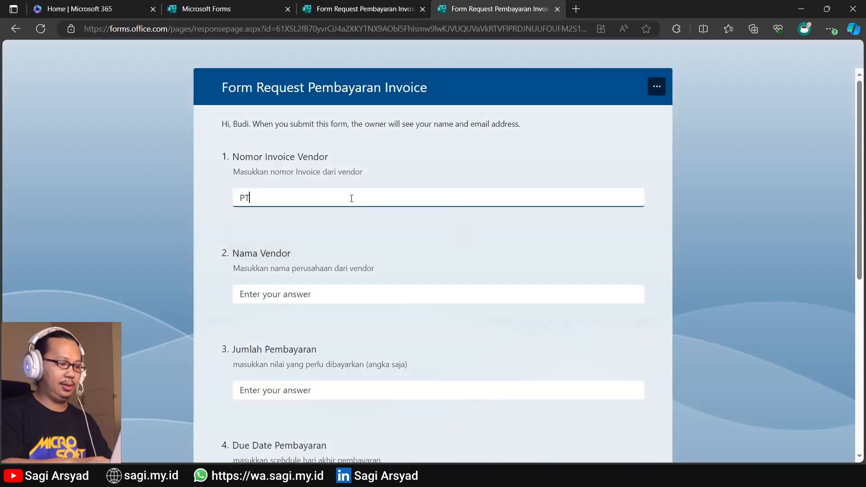
{"action": "type", "text": " Angin Ribut"}
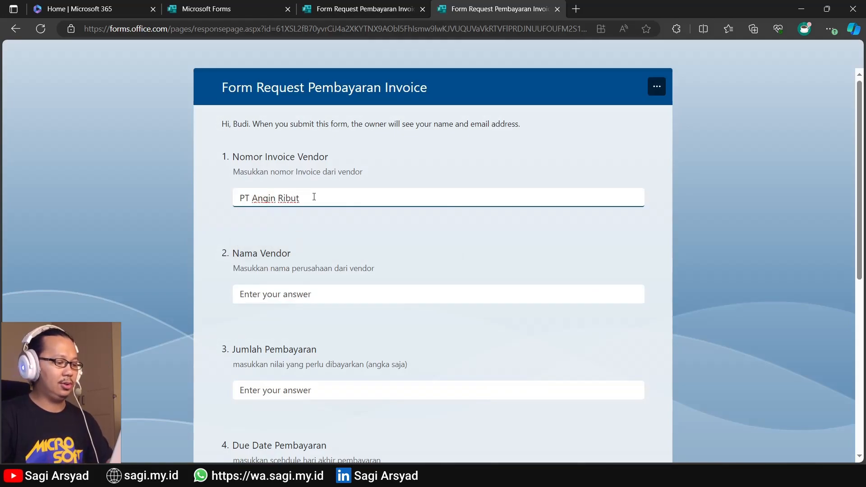
{"action": "key", "text": "ctrl+a"}
{"action": "key", "text": "ctrl+x"}
{"action": "left_click", "coordinate": [263, 291]}
{"action": "key", "text": "ctrl+v"}
Answer "Nomor Invoice Vendor" with PTAR/0001 and "Jumlah Pembayaran" with 300000.
{"action": "left_click", "coordinate": [289, 194]}
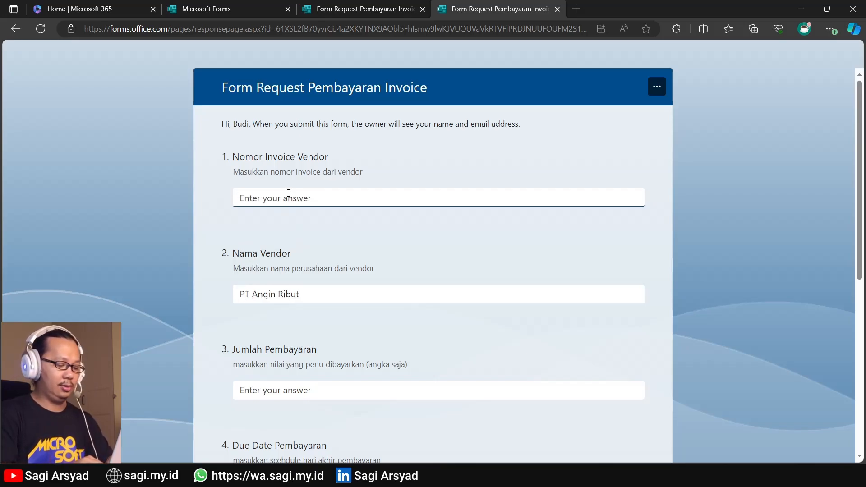
{"action": "type", "text": "PTAR/0001"}
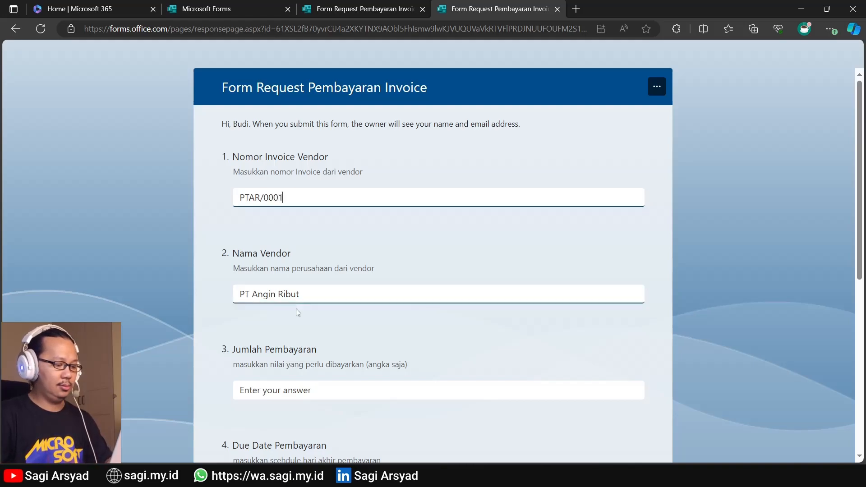
{"action": "left_click", "coordinate": [284, 392]}
{"action": "type", "text": "300000"}
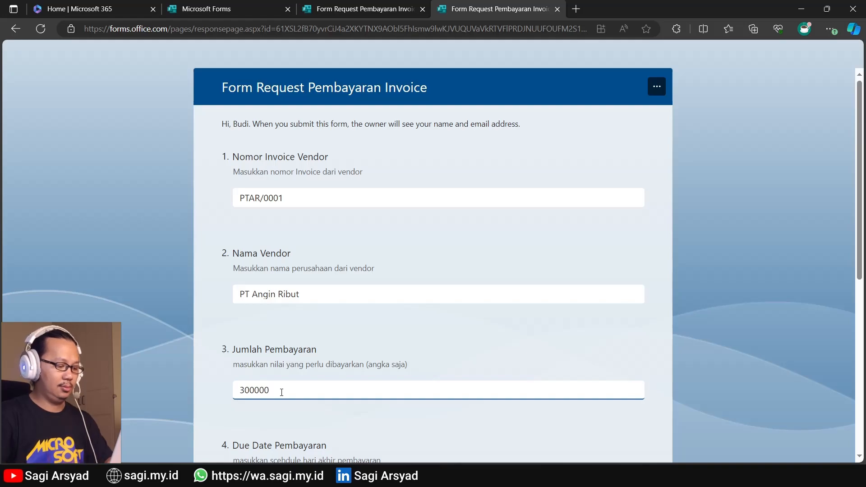
Set the payment due date to 12/7/2023 and upload PO-001.pdf as the supporting document.
{"action": "scroll", "coordinate": [282, 392], "scroll_direction": "down", "scroll_amount": 6}
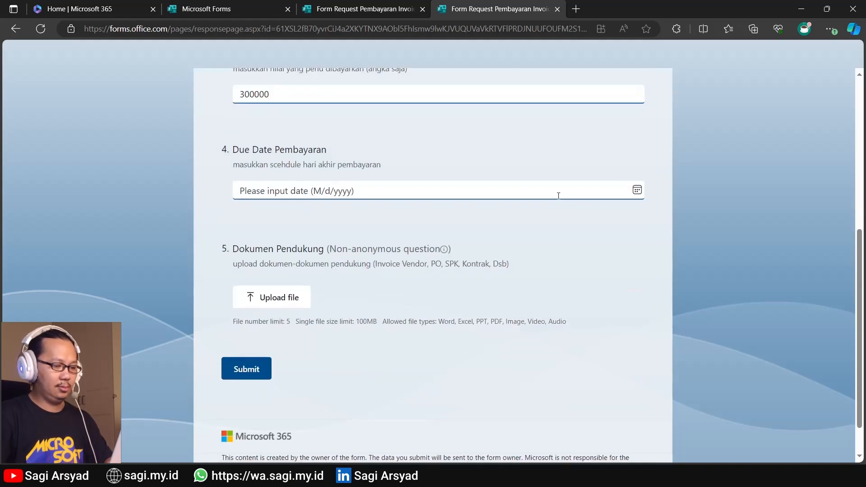
{"action": "left_click", "coordinate": [629, 197]}
{"action": "left_click", "coordinate": [315, 267]}
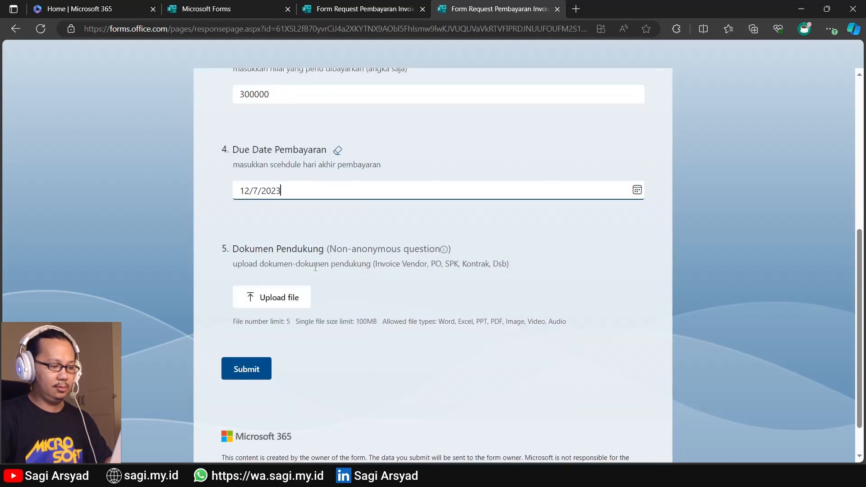
{"action": "left_click", "coordinate": [285, 308]}
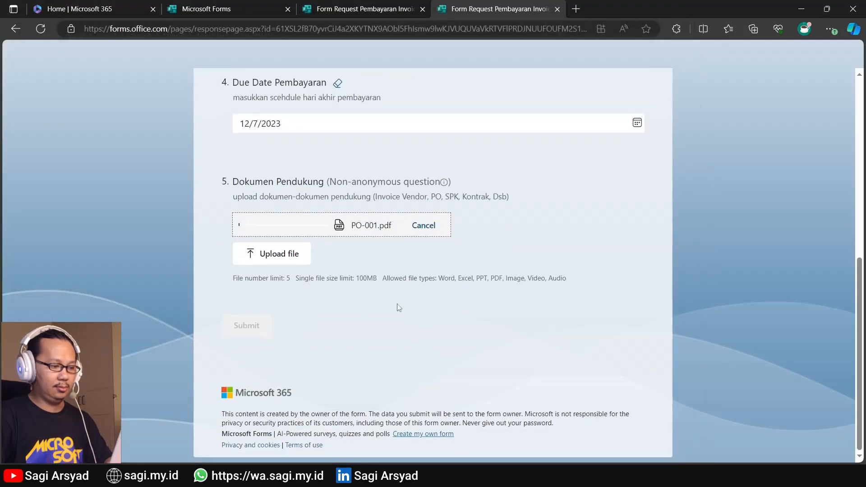
Submit the completed response and return to the form's design page.
{"action": "left_click", "coordinate": [247, 325]}
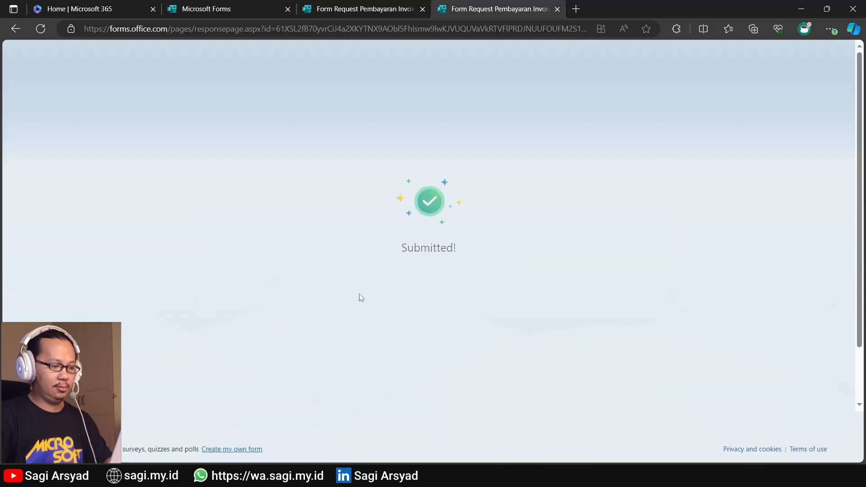
{"action": "left_click", "coordinate": [356, 9]}
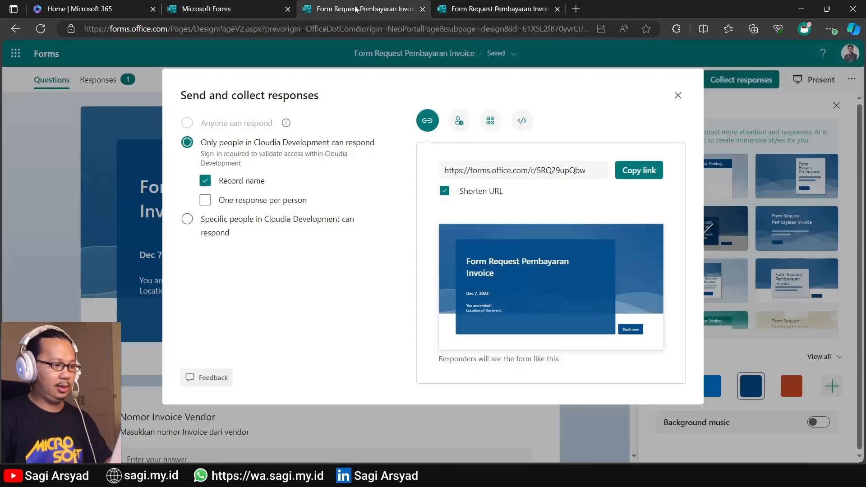
Close the sharing options and view the response summary of the invoice payment request form.
{"action": "left_click", "coordinate": [678, 96]}
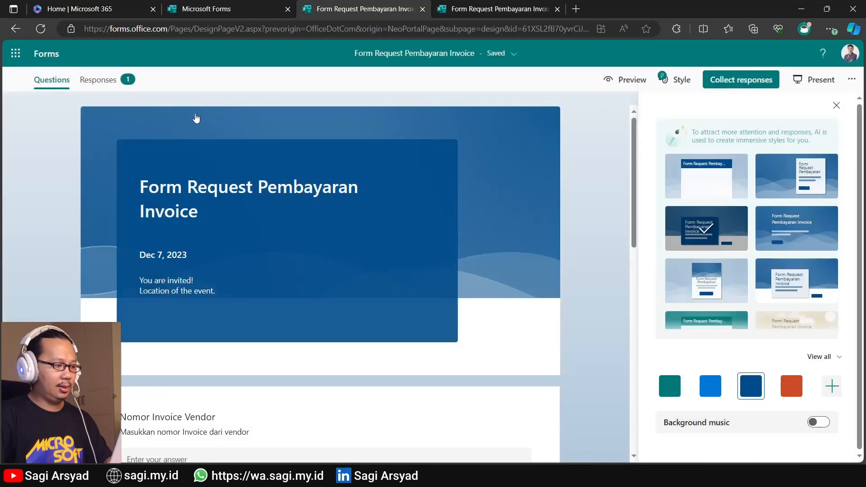
{"action": "left_click", "coordinate": [98, 80]}
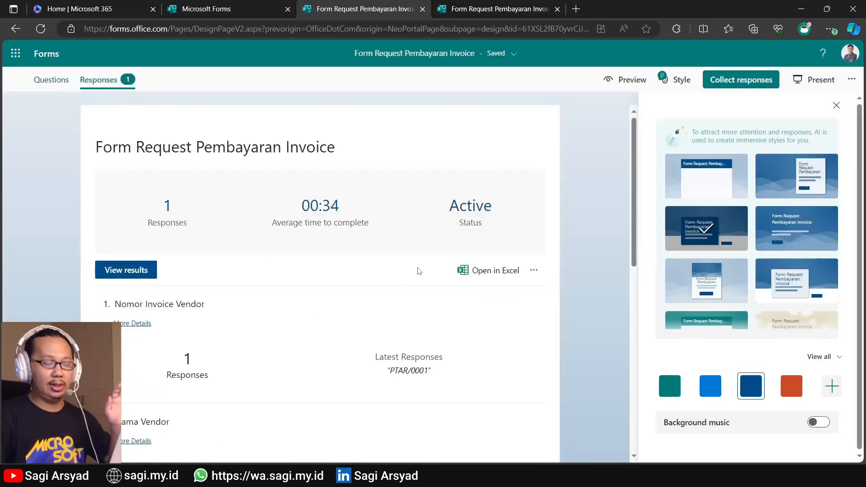
{"action": "scroll", "coordinate": [415, 270], "scroll_direction": "down", "scroll_amount": 1}
{"action": "scroll", "coordinate": [419, 270], "scroll_direction": "up", "scroll_amount": 1}
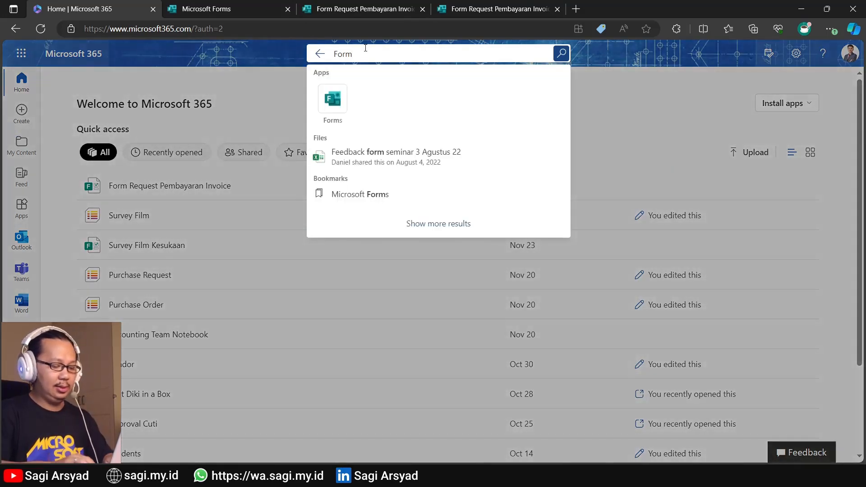
Search for Lists from the Microsoft 365 home page and open the Microsoft Lists app.
{"action": "double_click", "coordinate": [366, 48]}
{"action": "type", "text": "lis"}
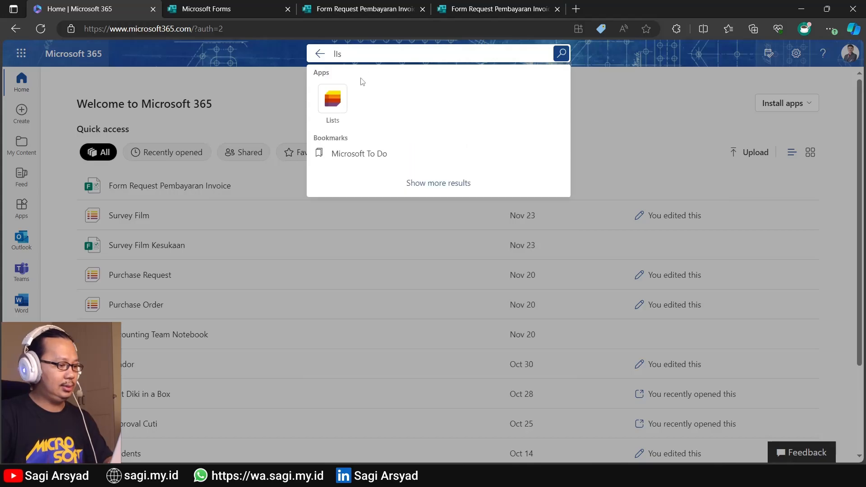
{"action": "left_click", "coordinate": [347, 93]}
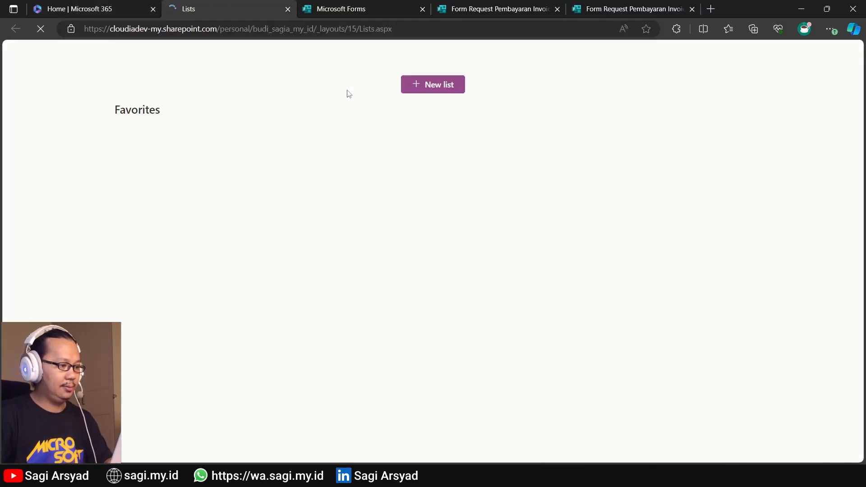
Create a blank list named "Data Pembayaran Invoice Vendor" with a dark green colour and calendar icon, saved to My lists.
{"action": "left_click", "coordinate": [444, 92]}
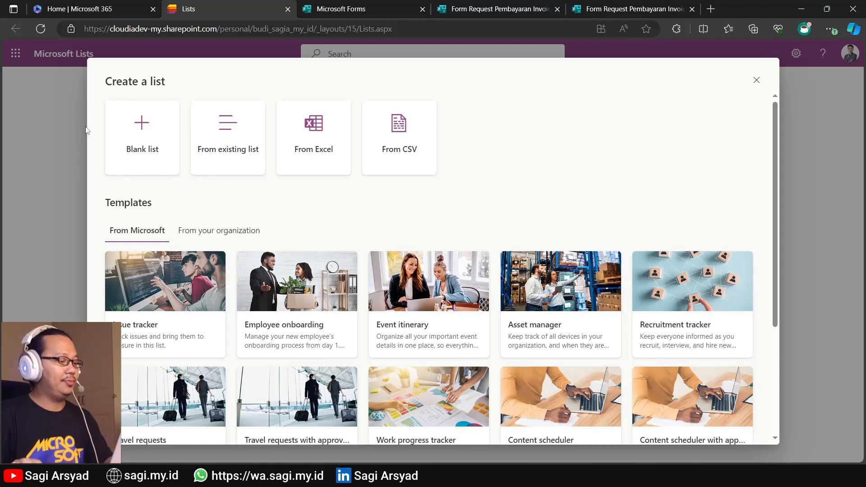
{"action": "left_click", "coordinate": [134, 136]}
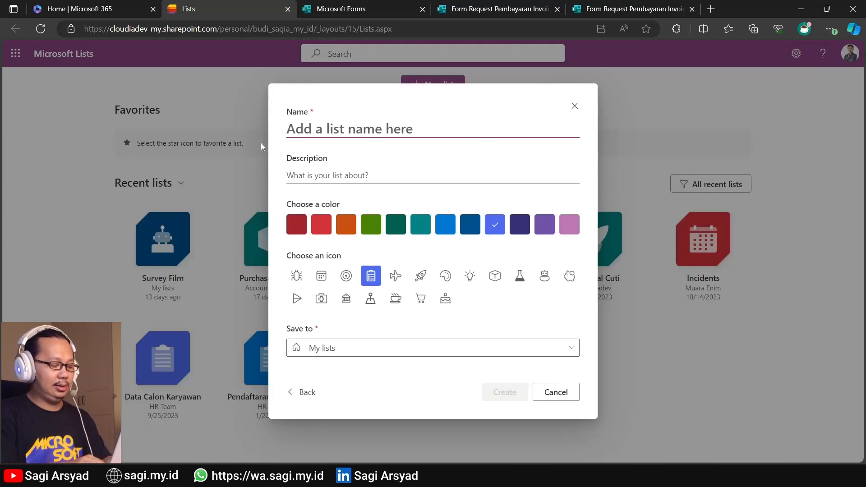
{"action": "type", "text": "Data"}
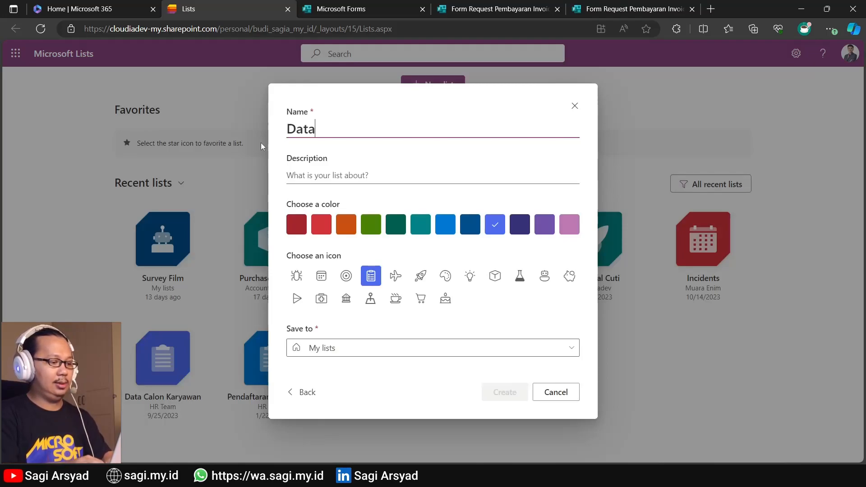
{"action": "type", "text": " Pembayaran Invoice "}
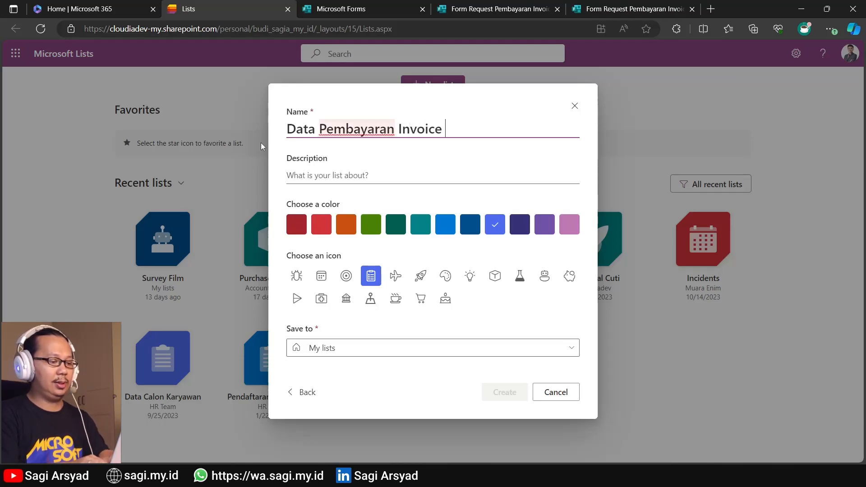
{"action": "type", "text": "Vendor"}
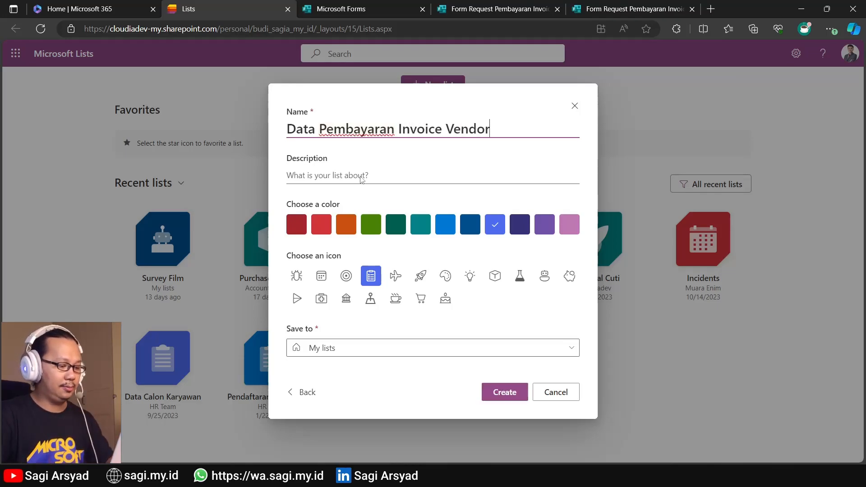
{"action": "left_click", "coordinate": [321, 276]}
{"action": "left_click", "coordinate": [403, 231]}
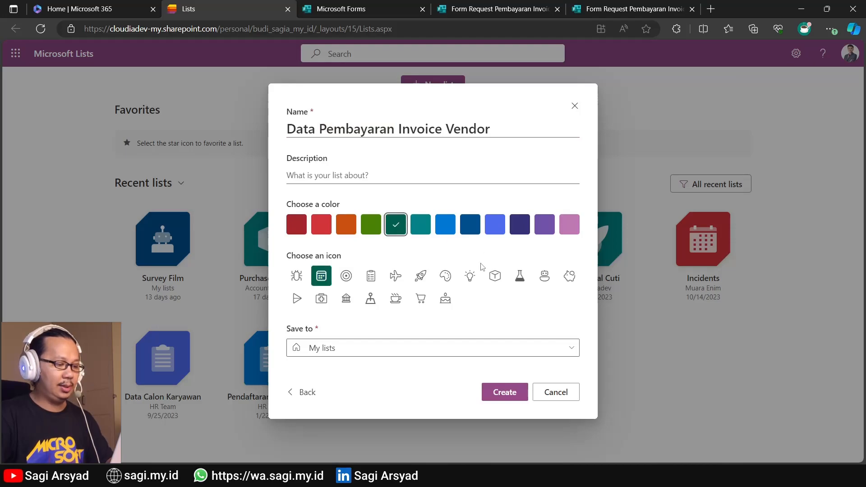
{"action": "left_click", "coordinate": [497, 399]}
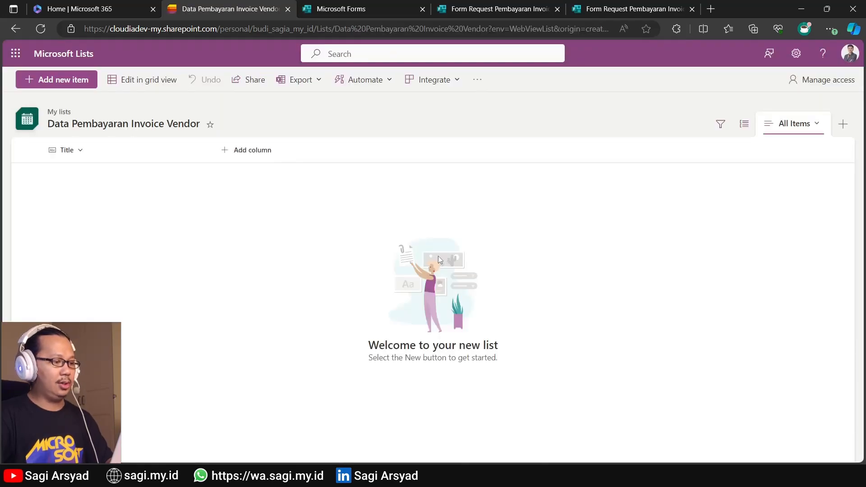
Review the questions of the invoice payment request form to determine which columns the list needs.
{"action": "left_click", "coordinate": [361, 13]}
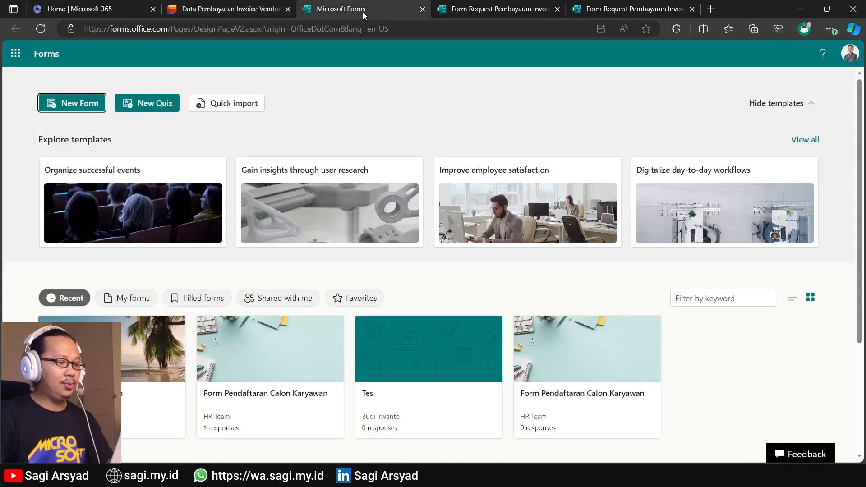
{"action": "left_click", "coordinate": [482, 9]}
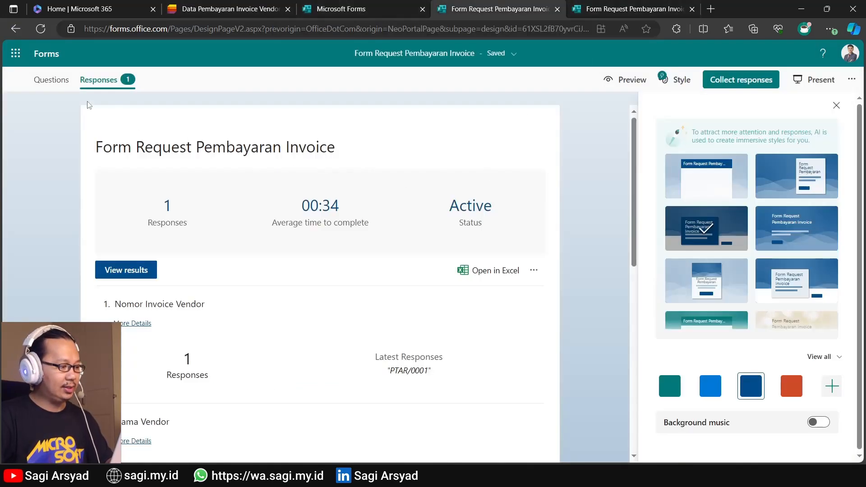
{"action": "left_click", "coordinate": [33, 85]}
{"action": "scroll", "coordinate": [221, 239], "scroll_direction": "down", "scroll_amount": 5}
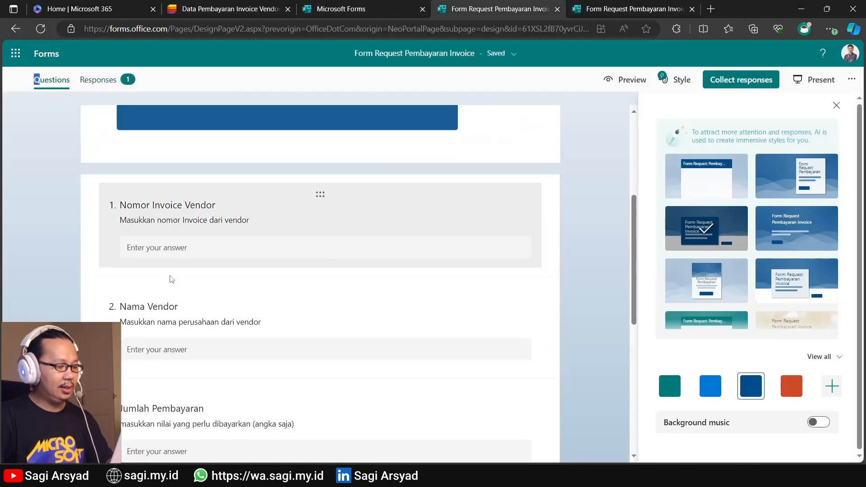
{"action": "scroll", "coordinate": [193, 325], "scroll_direction": "down", "scroll_amount": 2}
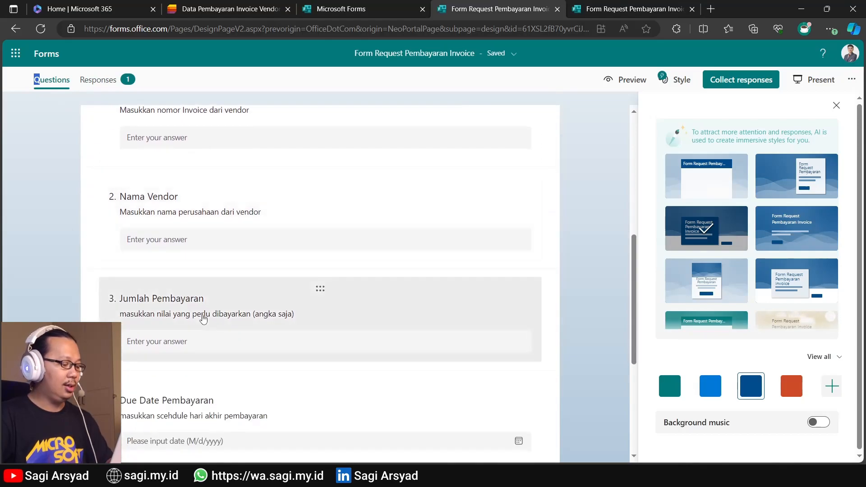
{"action": "scroll", "coordinate": [219, 308], "scroll_direction": "down", "scroll_amount": 2}
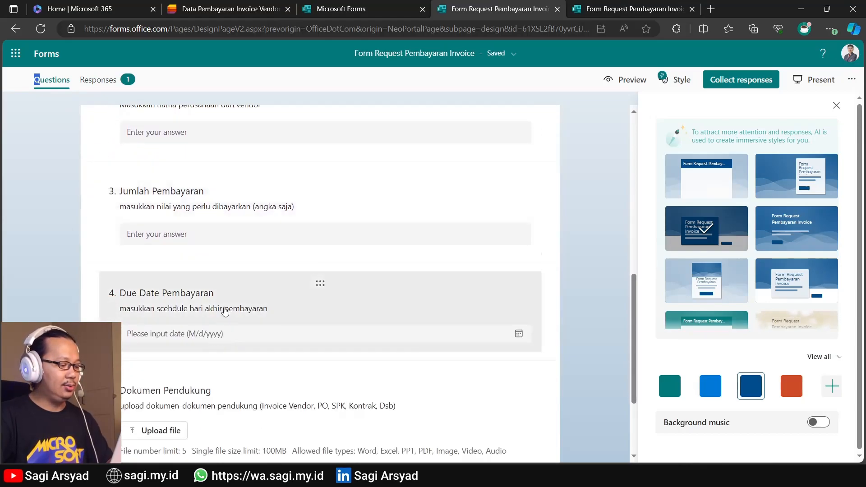
{"action": "scroll", "coordinate": [215, 399], "scroll_direction": "down", "scroll_amount": 1}
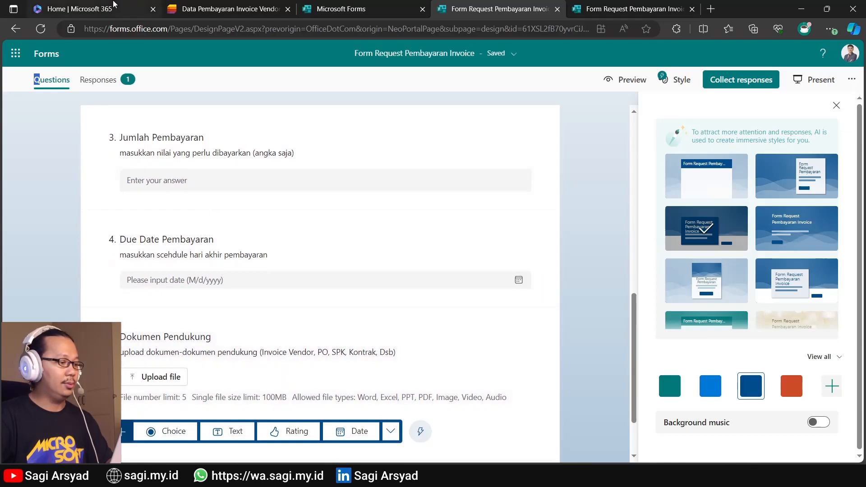
Return to the vendor invoice list and rename its Title column to "Nomor Invoice".
{"action": "left_click", "coordinate": [216, 9]}
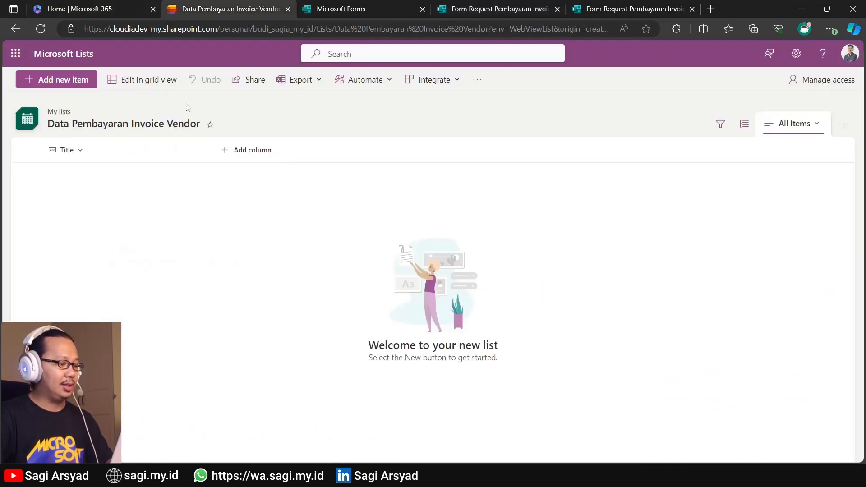
{"action": "left_click", "coordinate": [71, 155]}
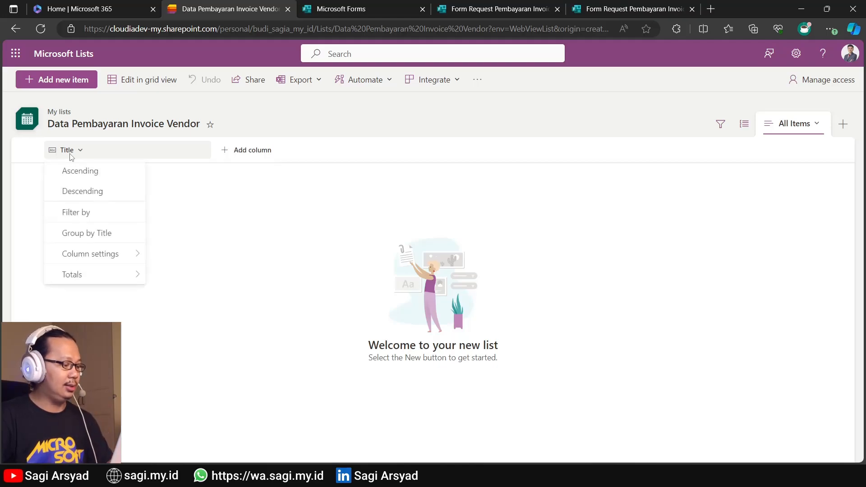
{"action": "mouse_move", "coordinate": [113, 263]}
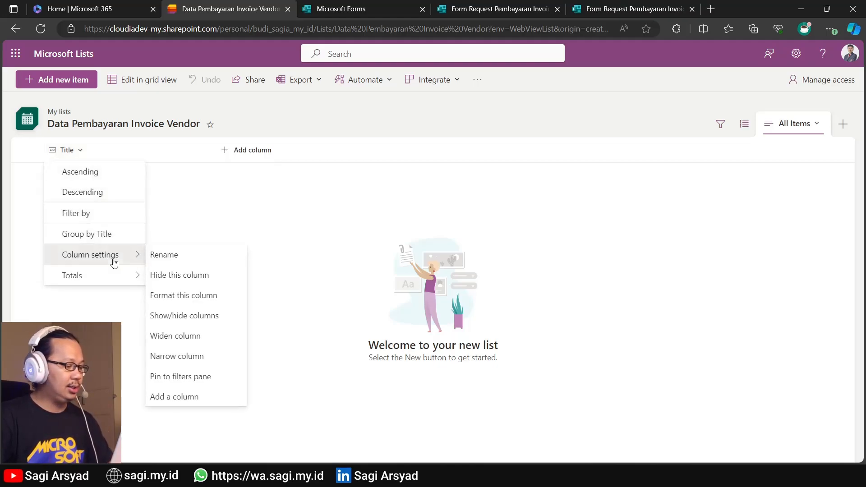
{"action": "left_click", "coordinate": [153, 255]}
{"action": "type", "text": "Nom"}
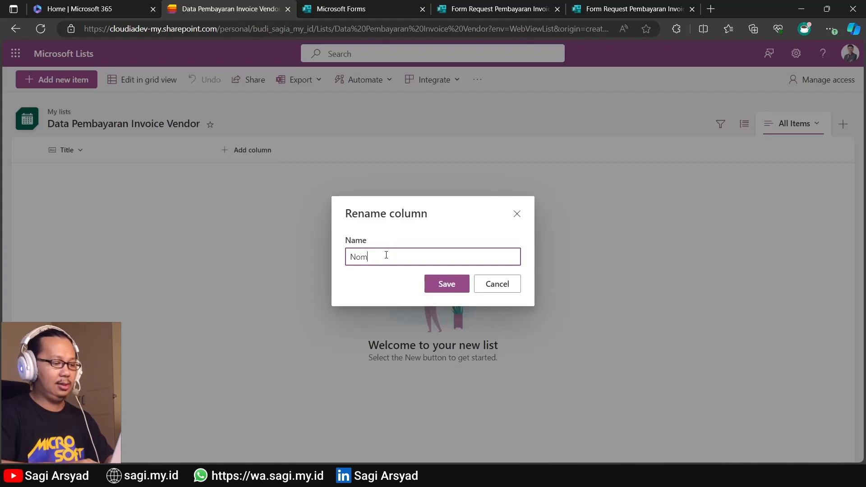
{"action": "type", "text": "or In"}
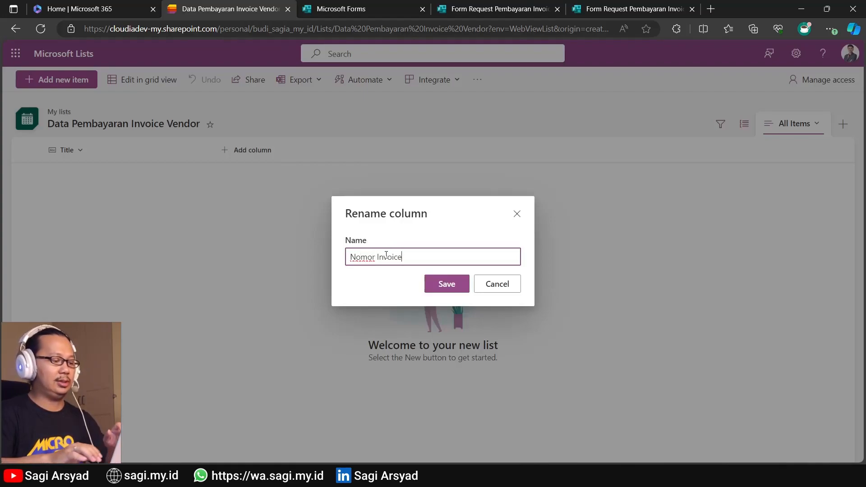
{"action": "type", "text": "voice"}
{"action": "left_click", "coordinate": [445, 284]}
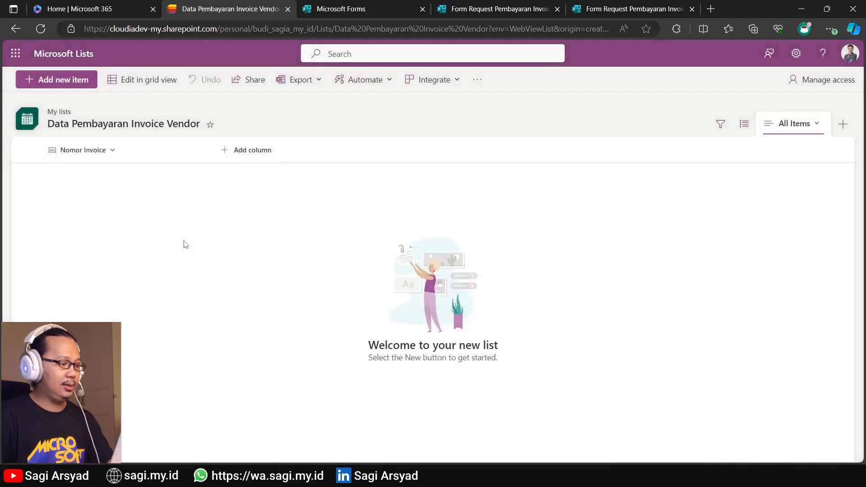
Add a single line of text column named "Nama Vendor" to the list.
{"action": "left_click", "coordinate": [246, 150]}
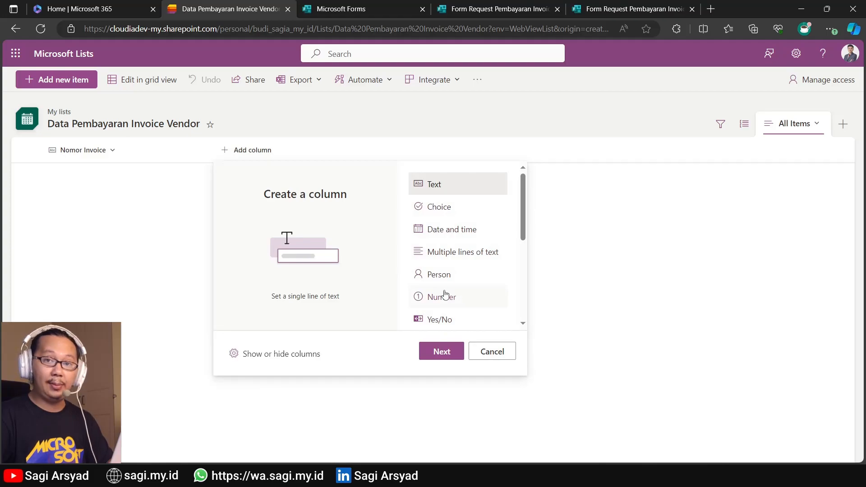
{"action": "left_click", "coordinate": [442, 352]}
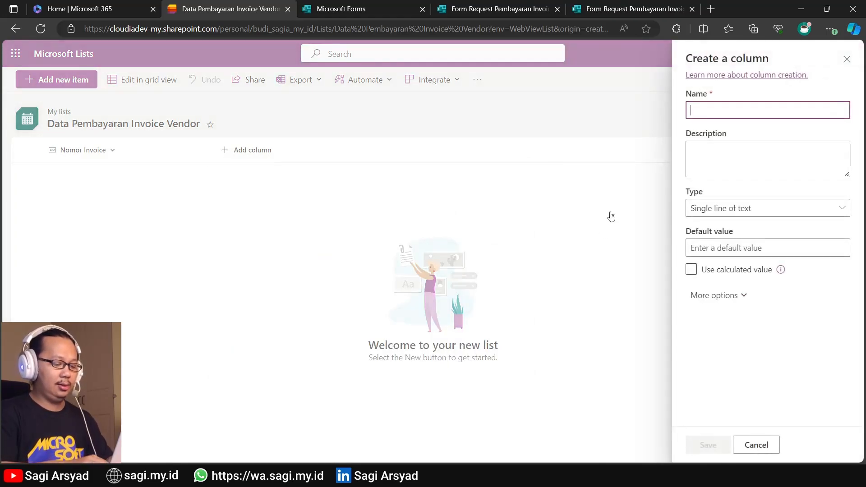
{"action": "type", "text": "Nama Vendor"}
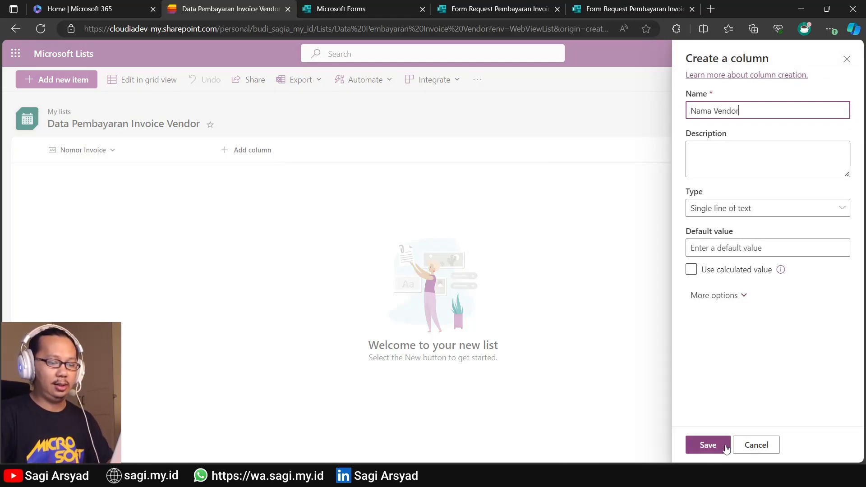
{"action": "left_click", "coordinate": [709, 445]}
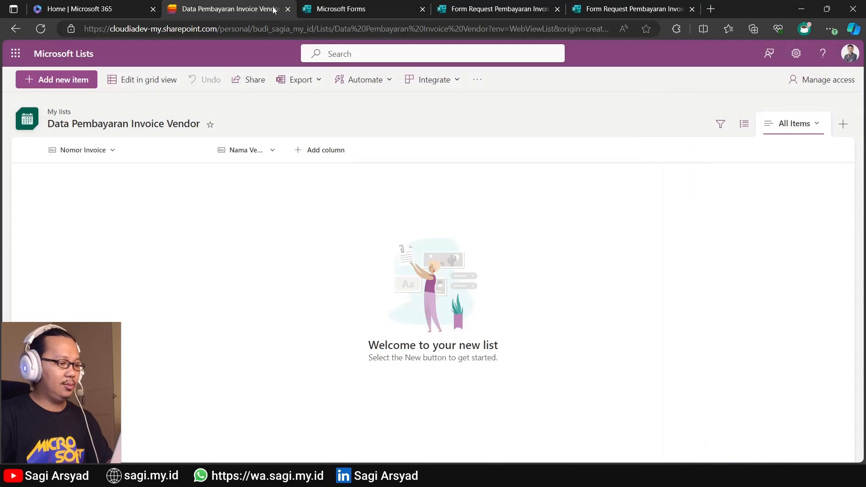
Check the payment amount question in the invoice form, and start a Currency column named "Amount" in the vendor invoice list.
{"action": "left_click", "coordinate": [496, 8]}
{"action": "scroll", "coordinate": [262, 204], "scroll_direction": "up", "scroll_amount": 4}
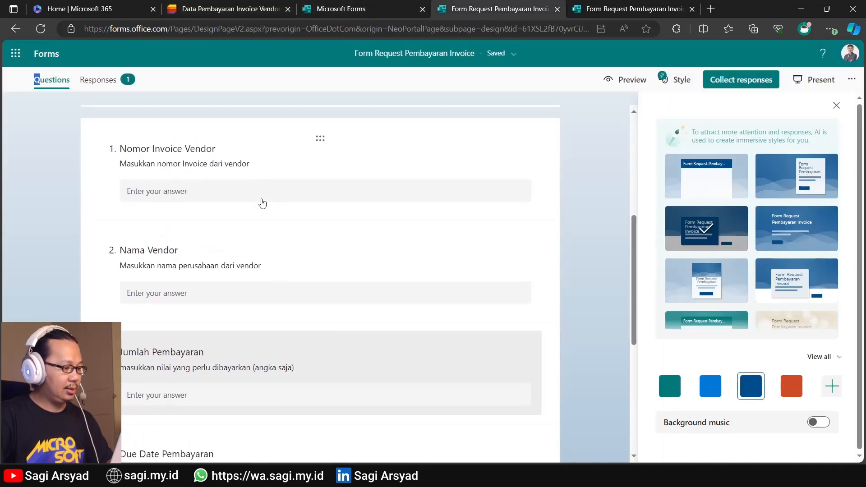
{"action": "scroll", "coordinate": [261, 201], "scroll_direction": "down", "scroll_amount": 2}
{"action": "left_click", "coordinate": [260, 4]}
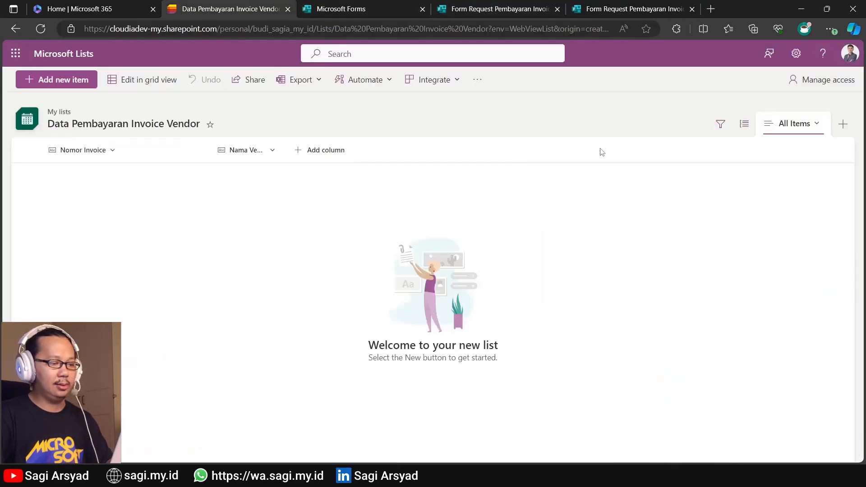
{"action": "left_click", "coordinate": [322, 154]}
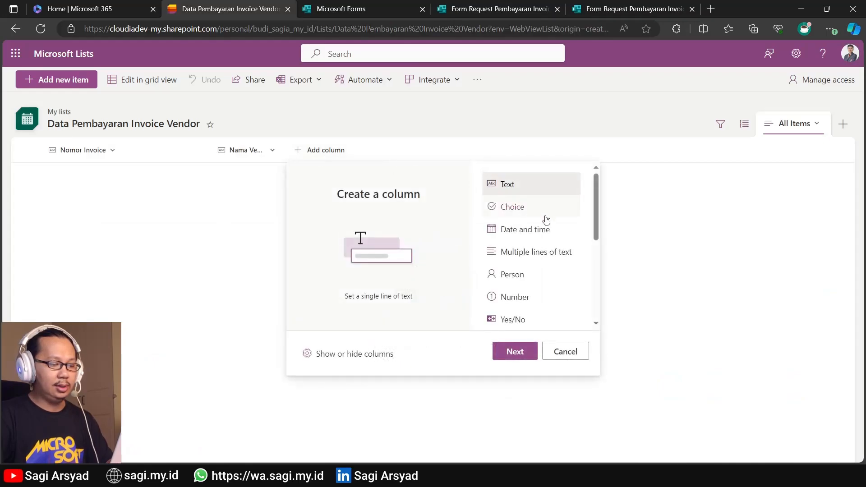
{"action": "scroll", "coordinate": [547, 218], "scroll_direction": "down", "scroll_amount": 2}
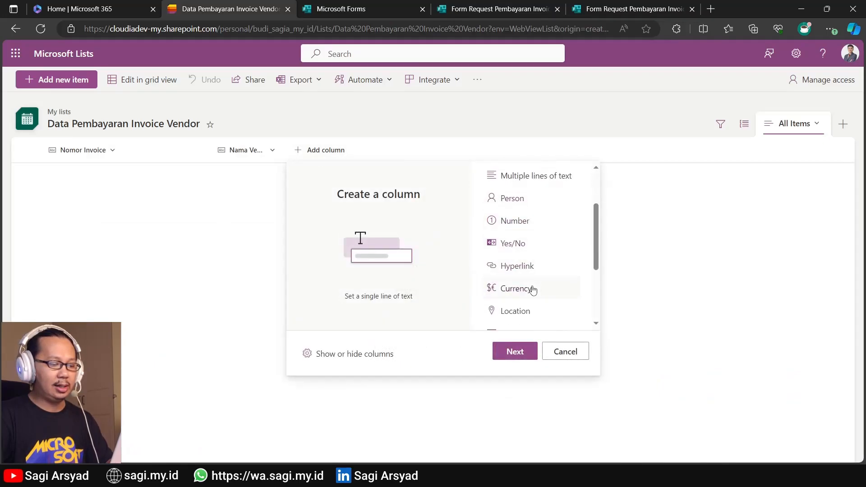
{"action": "left_click", "coordinate": [530, 289]}
{"action": "left_click", "coordinate": [514, 354]}
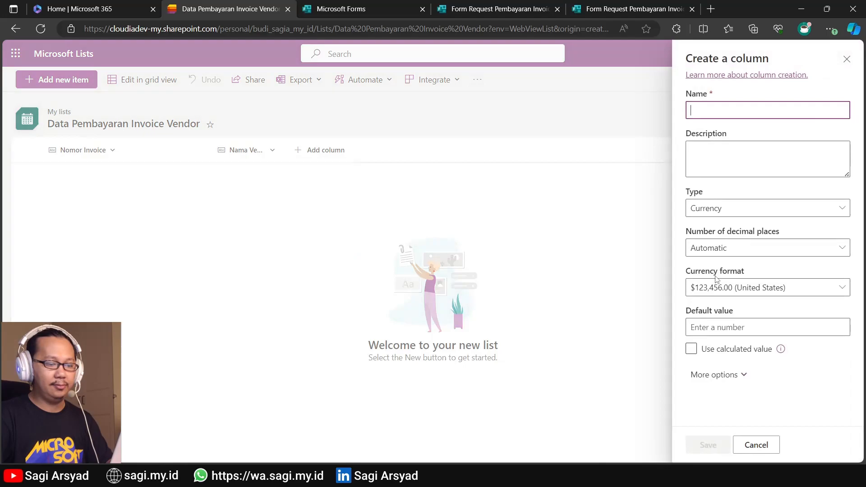
{"action": "type", "text": "Amount"}
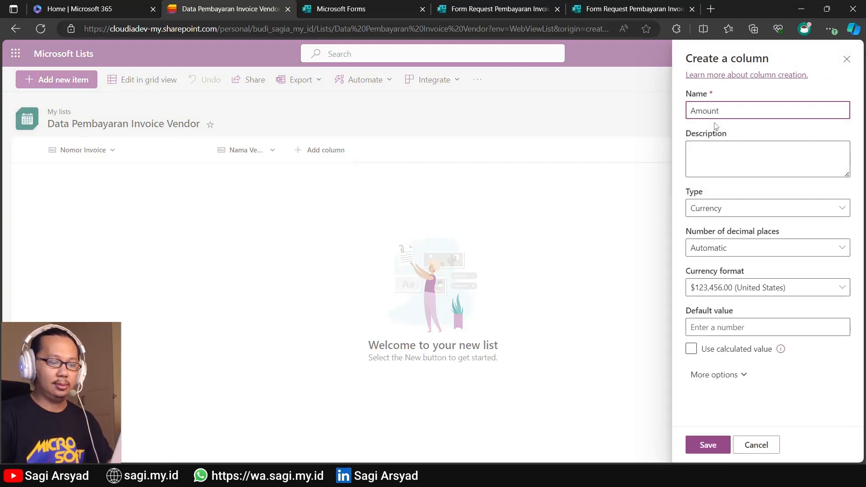
Set the Amount column's currency format to Rp123,456.00 (Indonesia).
{"action": "left_click", "coordinate": [750, 209]}
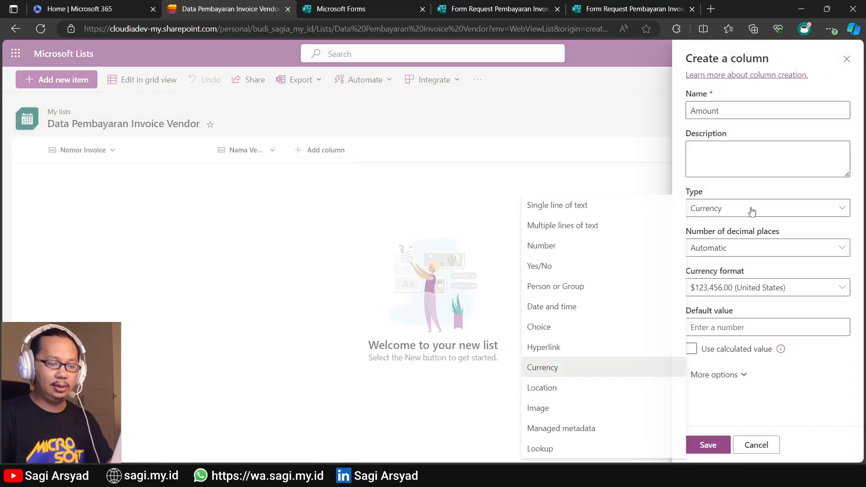
{"action": "left_click", "coordinate": [776, 291]}
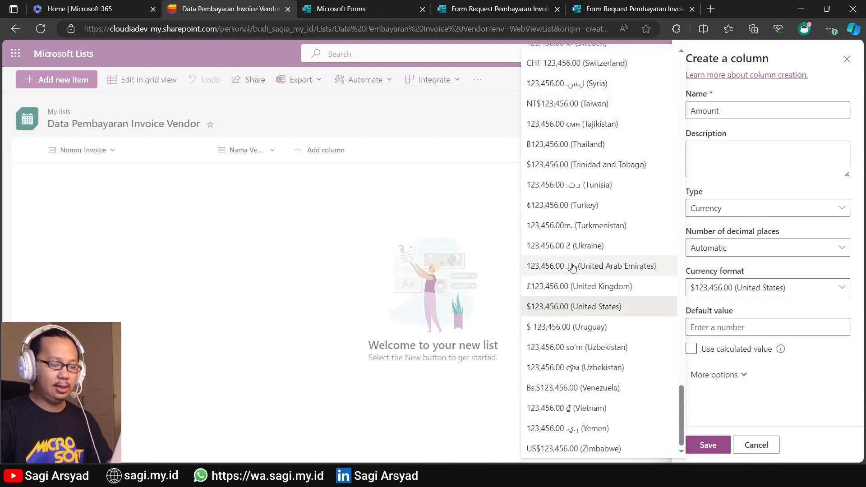
{"action": "scroll", "coordinate": [582, 271], "scroll_direction": "up", "scroll_amount": 10}
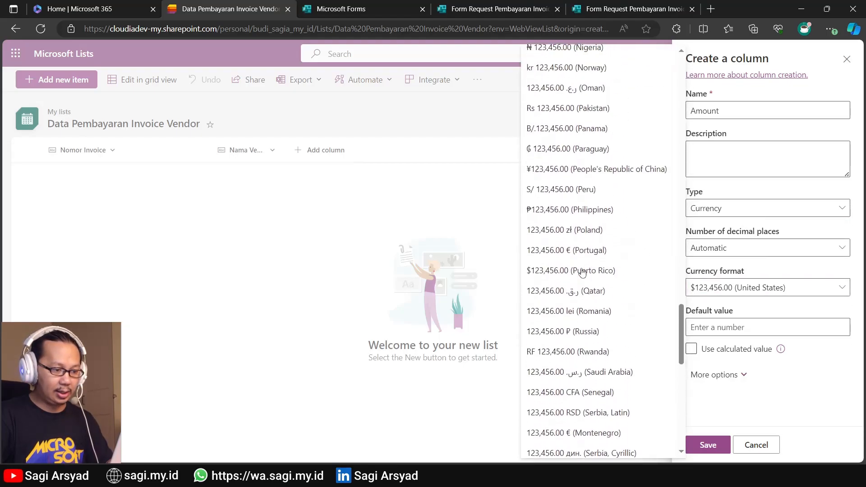
{"action": "scroll", "coordinate": [582, 271], "scroll_direction": "up", "scroll_amount": 10}
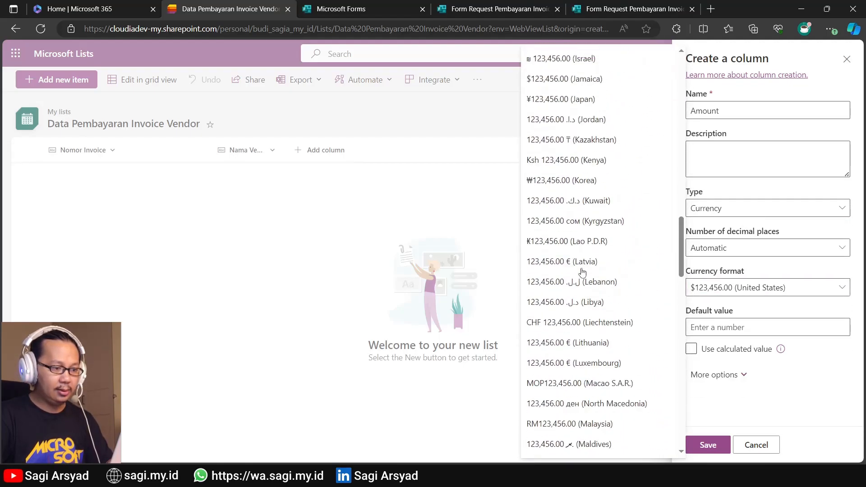
{"action": "scroll", "coordinate": [589, 129], "scroll_direction": "up", "scroll_amount": 1}
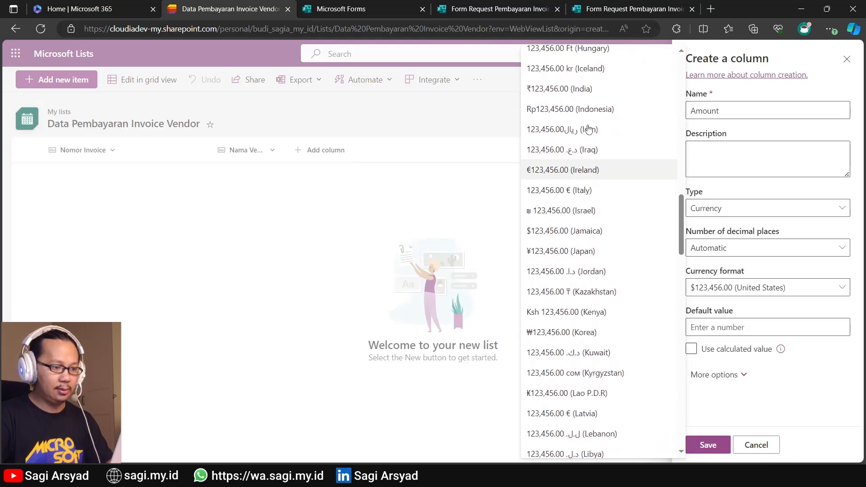
{"action": "left_click", "coordinate": [591, 114]}
{"action": "left_click", "coordinate": [706, 453]}
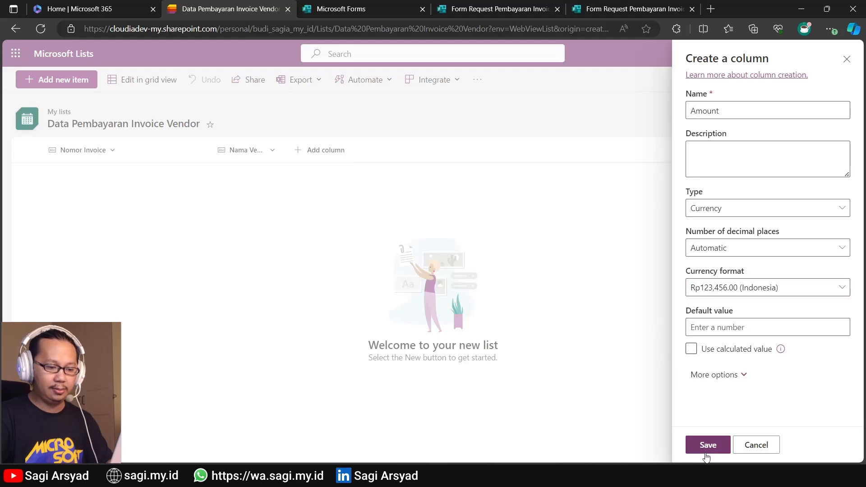
Set the Amount column's number of decimal places to 0 and save the column.
{"action": "left_click", "coordinate": [714, 247]}
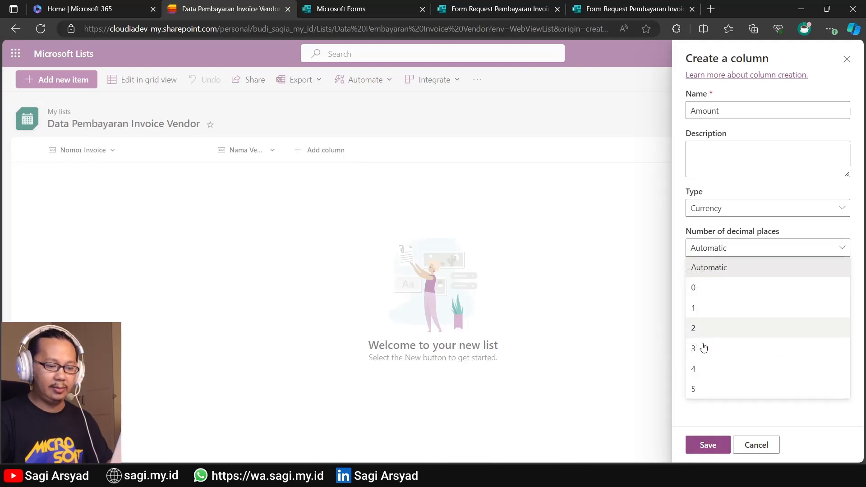
{"action": "left_click", "coordinate": [701, 269]}
{"action": "left_click", "coordinate": [706, 253]}
{"action": "left_click", "coordinate": [704, 288]}
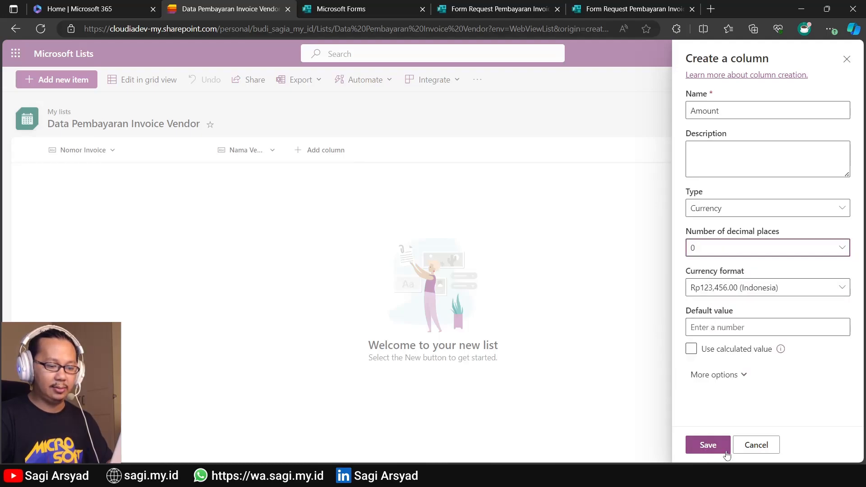
{"action": "left_click", "coordinate": [707, 446]}
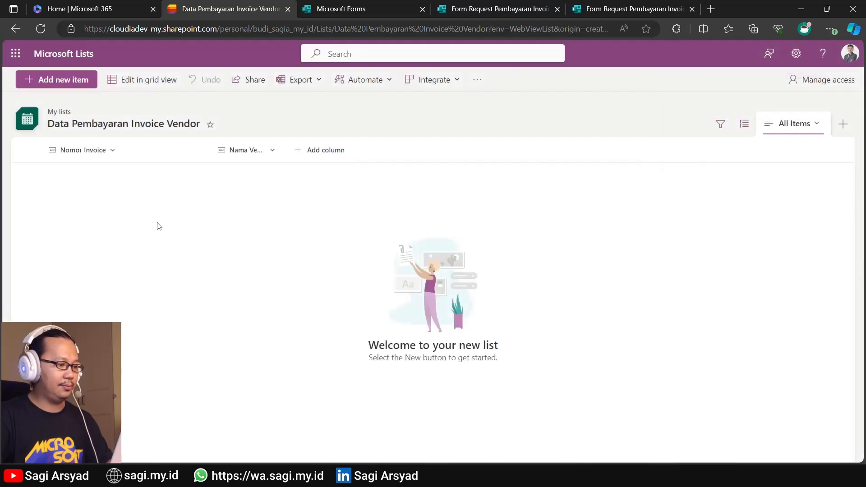
Check the due date question in the invoice form, and add a Date and time column named "Due Date" to the list.
{"action": "left_click", "coordinate": [396, 28]}
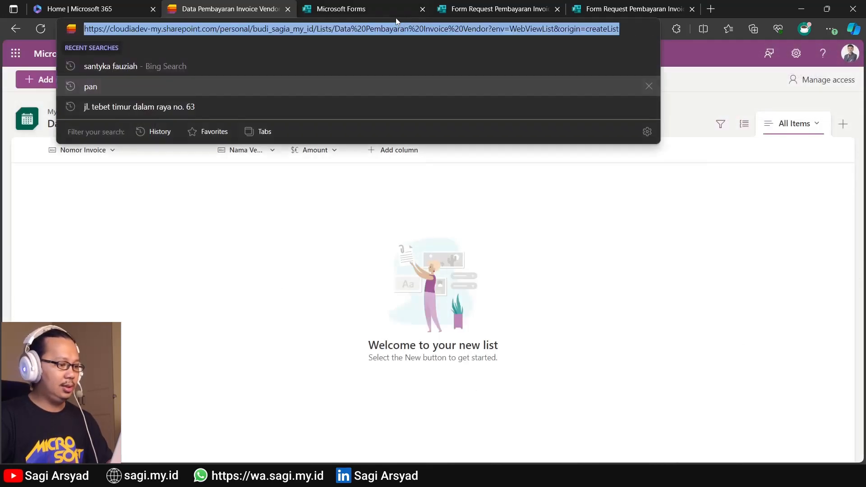
{"action": "left_click", "coordinate": [396, 14]}
{"action": "left_click", "coordinate": [497, 10]}
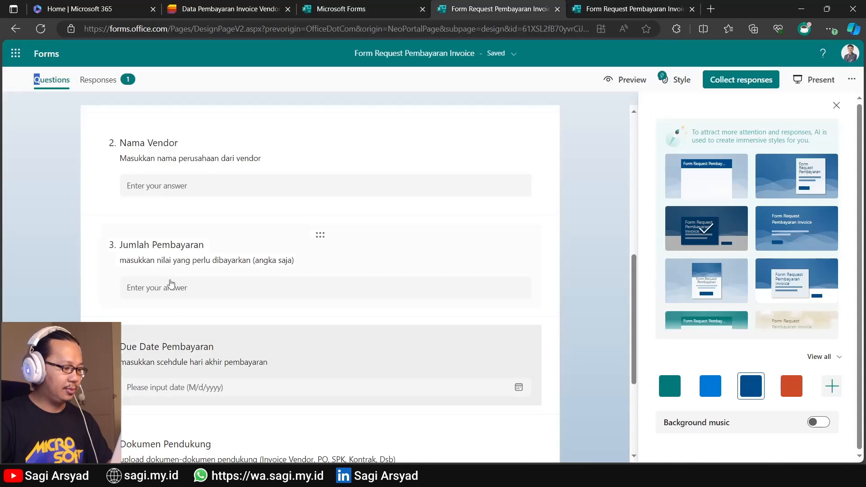
{"action": "left_click", "coordinate": [202, 14]}
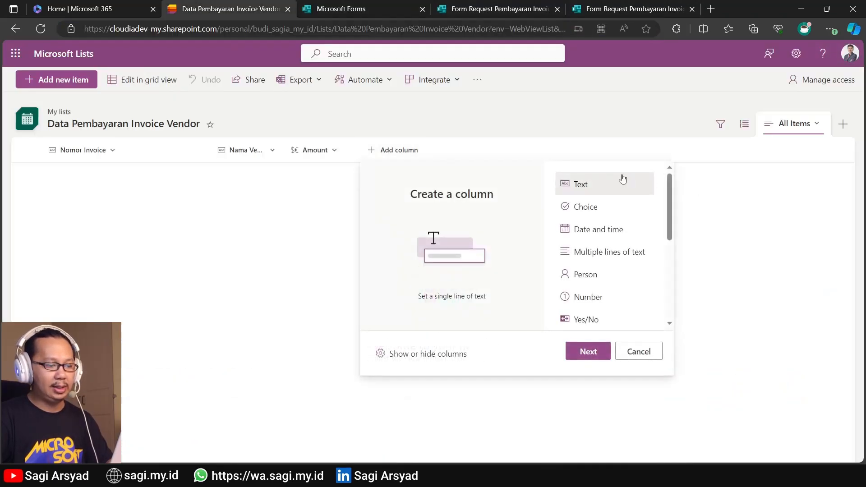
{"action": "left_click", "coordinate": [596, 230]}
{"action": "left_click", "coordinate": [592, 359]}
{"action": "type", "text": "Due Date"}
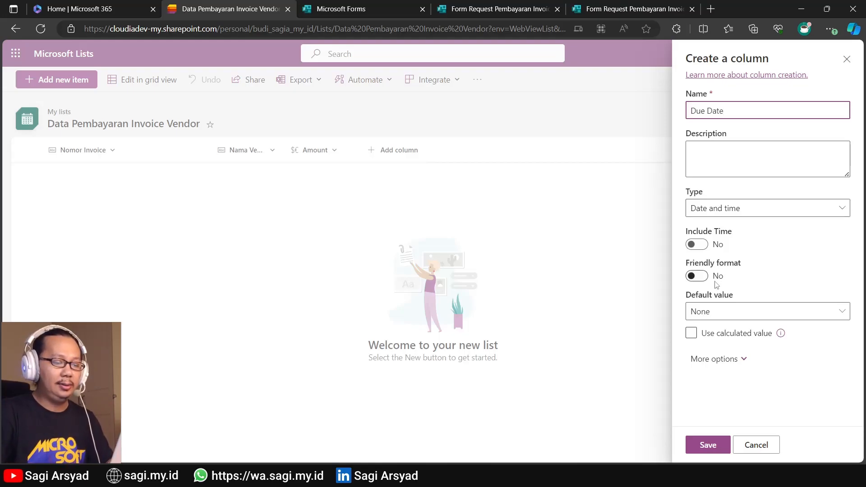
{"action": "left_click", "coordinate": [707, 444]}
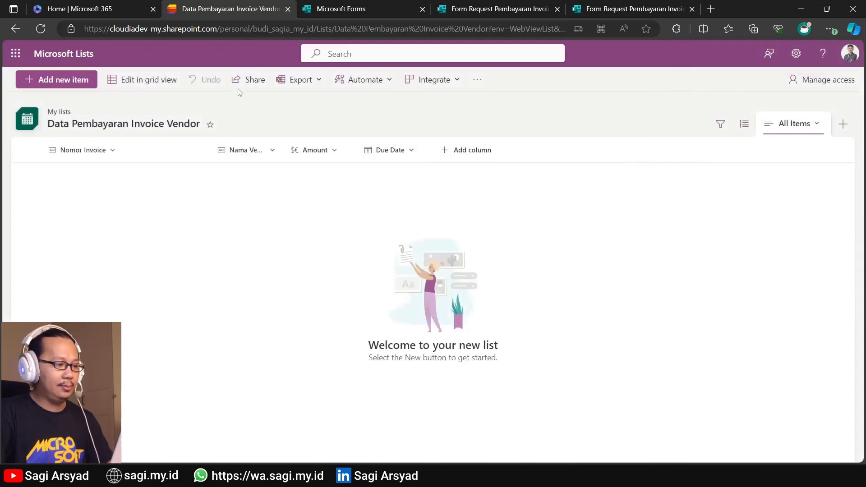
Display the Attachments and ID columns in the vendor invoice list view and move ID ahead of Nomor Invoice.
{"action": "left_click", "coordinate": [342, 11]}
{"action": "left_click", "coordinate": [463, 4]}
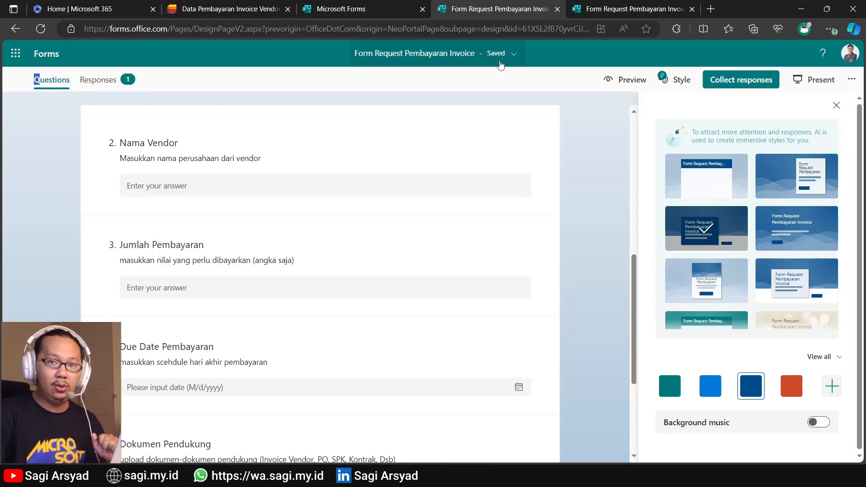
{"action": "left_click", "coordinate": [226, 10]}
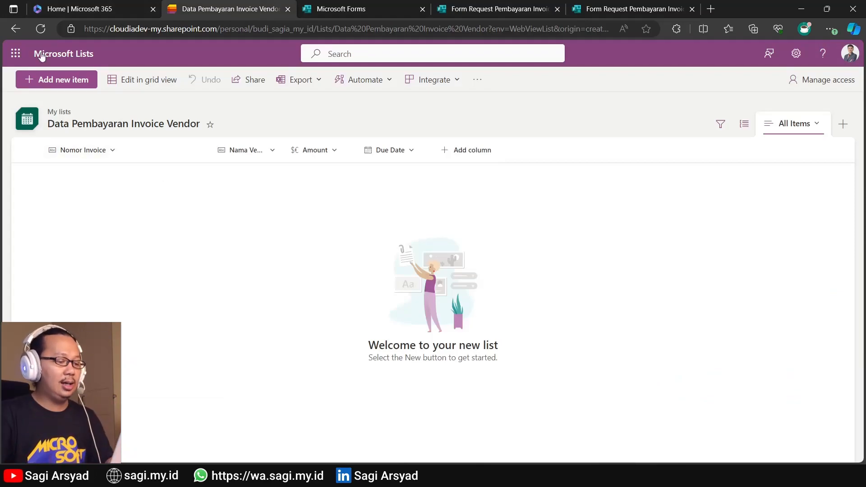
{"action": "double_click", "coordinate": [472, 151]}
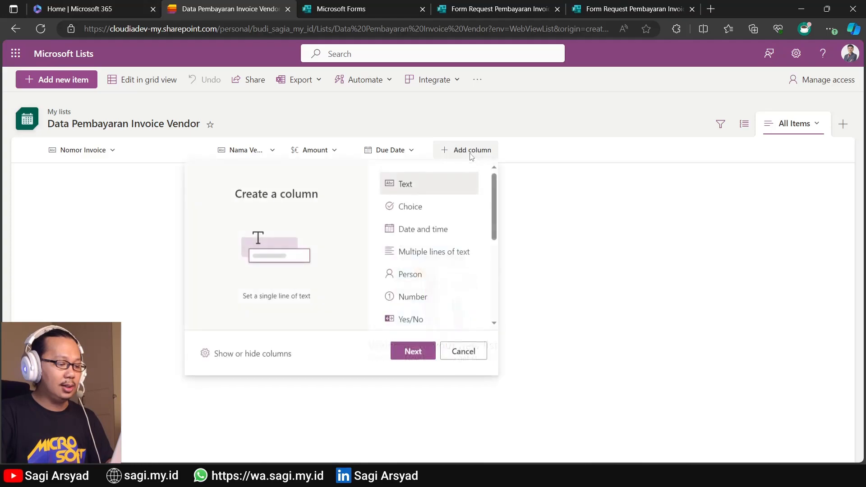
{"action": "left_click", "coordinate": [470, 152]}
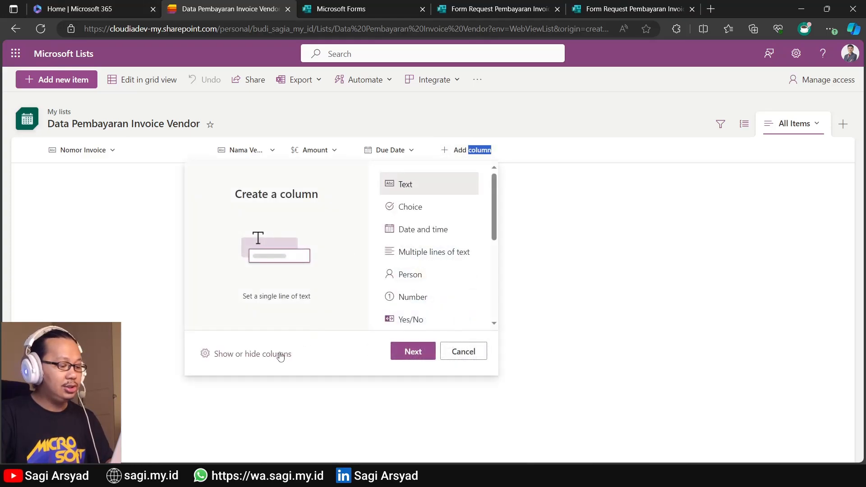
{"action": "left_click", "coordinate": [252, 354]}
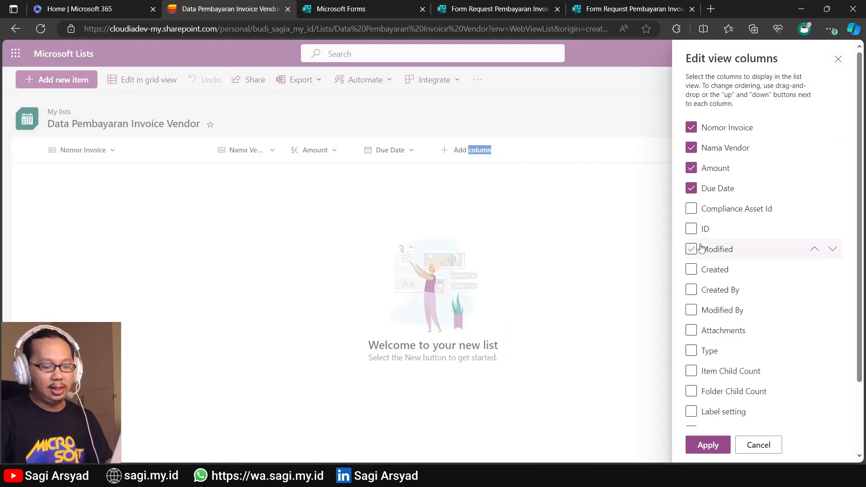
{"action": "left_click", "coordinate": [691, 331]}
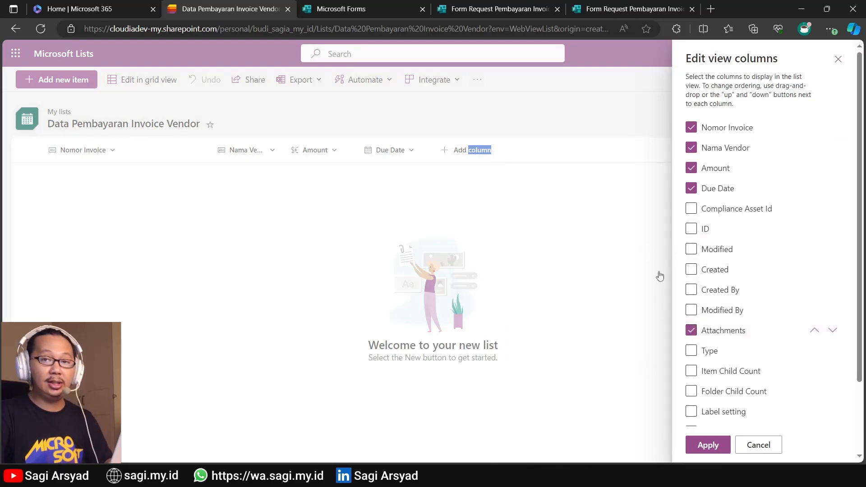
{"action": "left_click", "coordinate": [691, 229]}
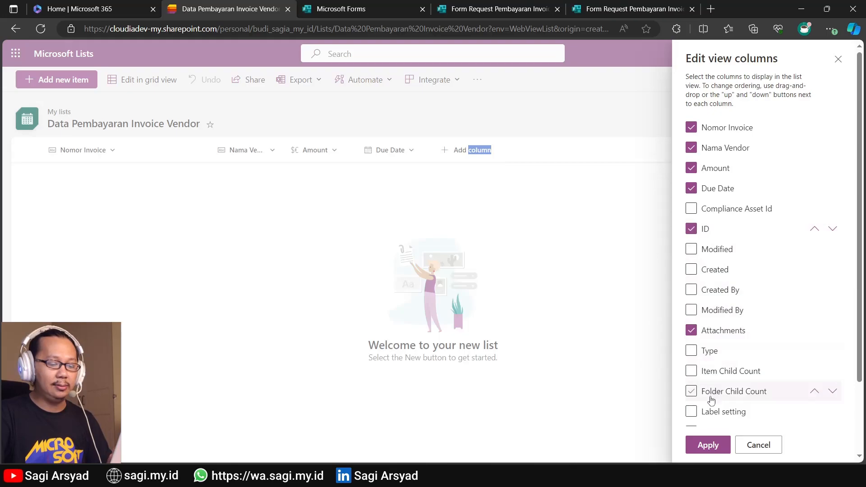
{"action": "left_click", "coordinate": [706, 445]}
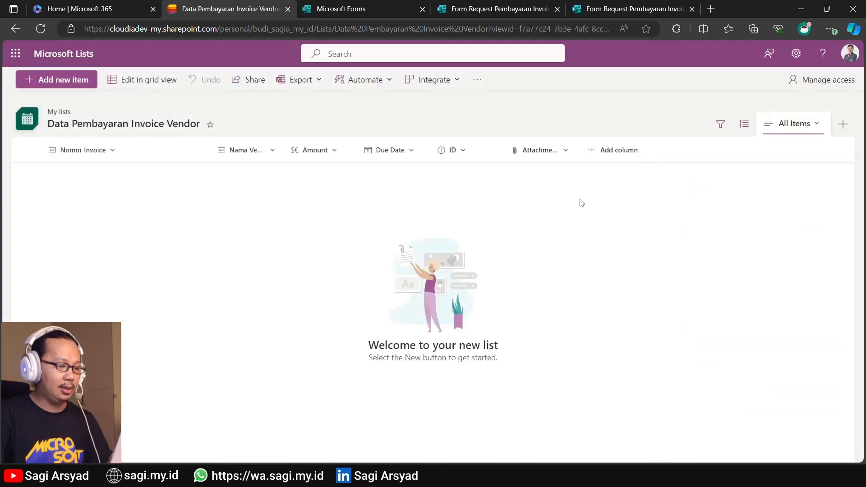
{"action": "left_click_drag", "start_coordinate": [451, 149], "coordinate": [76, 155]}
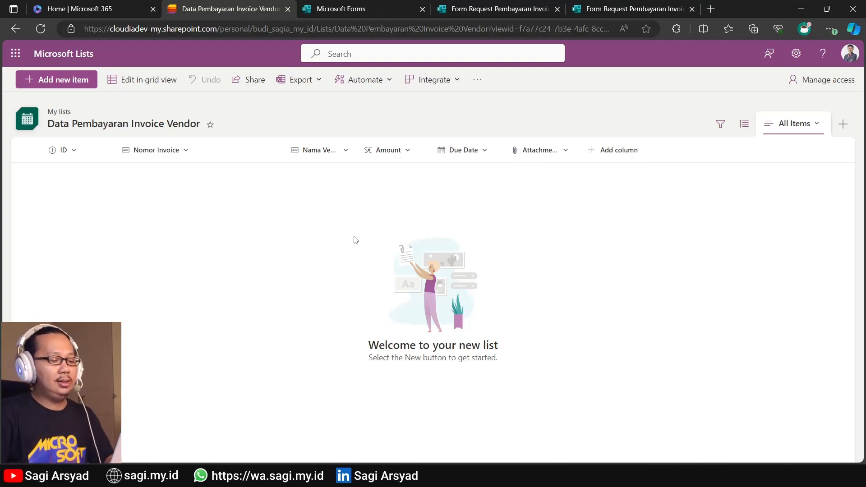
Start a new Choice column in the list, moving Choice 3 to the first place and renaming it "Draft".
{"action": "left_click", "coordinate": [605, 150]}
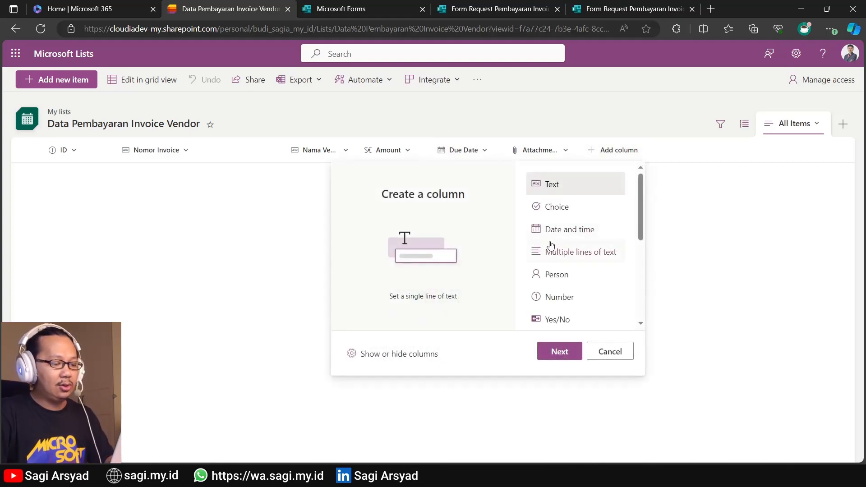
{"action": "left_click", "coordinate": [564, 208]}
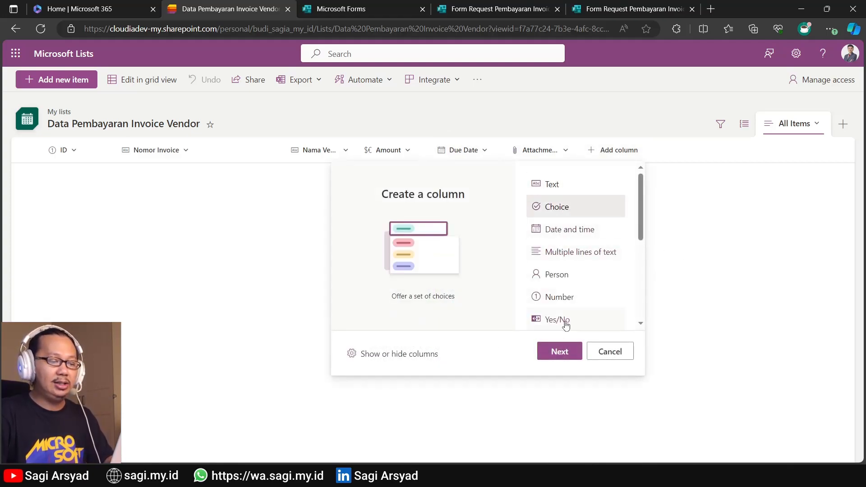
{"action": "left_click", "coordinate": [557, 362]}
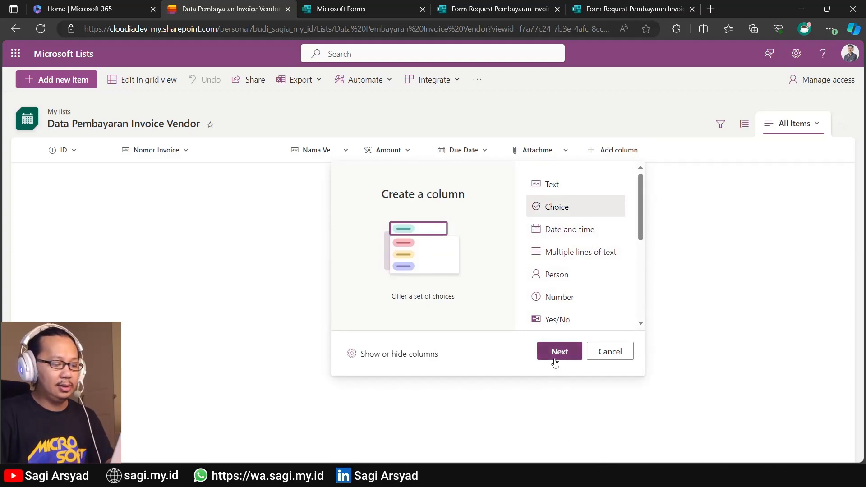
{"action": "left_click", "coordinate": [762, 251]}
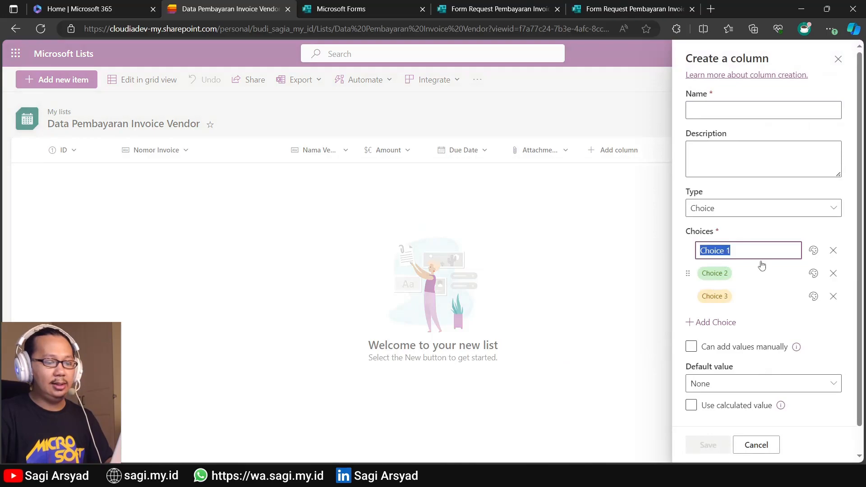
{"action": "left_click_drag", "start_coordinate": [688, 296], "coordinate": [694, 251]}
{"action": "left_click", "coordinate": [723, 250]}
{"action": "type", "text": "Draft"}
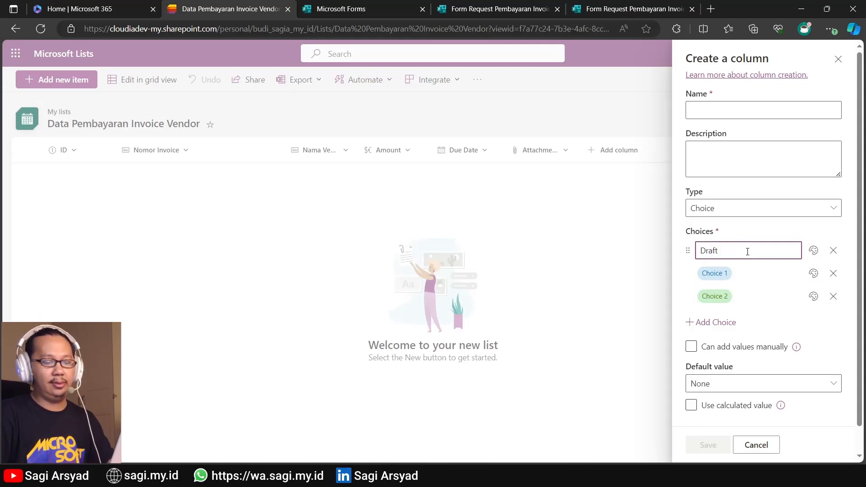
Rename the remaining choices, Choice 1 to "Active" and Choice 2 to "Paid".
{"action": "left_click", "coordinate": [731, 273]}
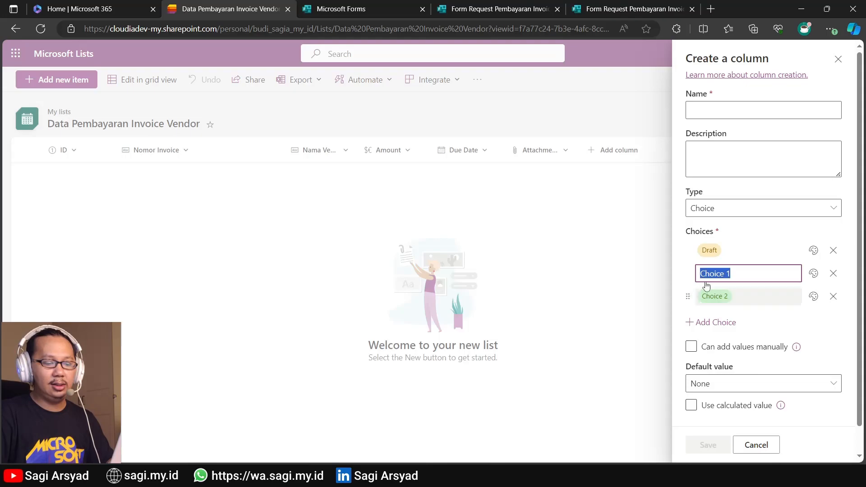
{"action": "type", "text": "Active"}
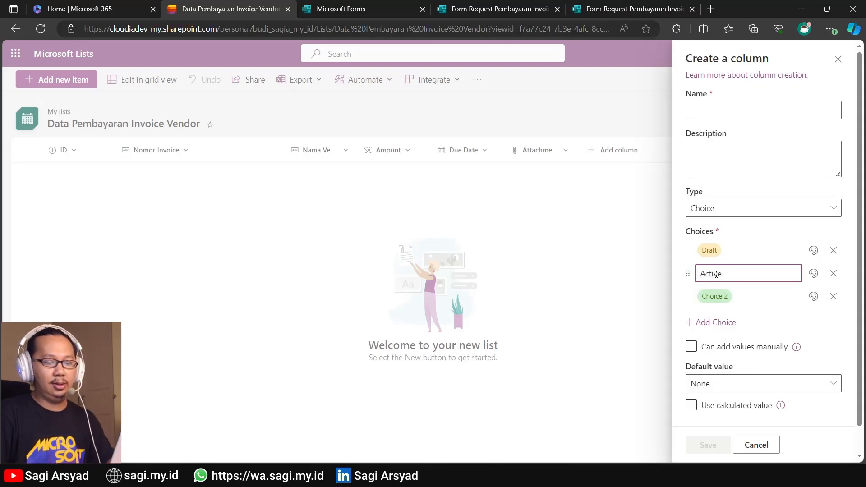
{"action": "left_click", "coordinate": [738, 298]}
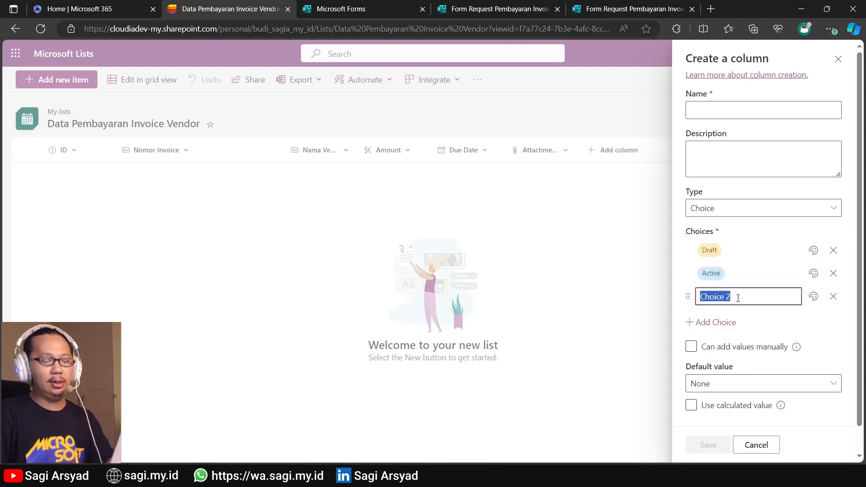
{"action": "type", "text": "Paid"}
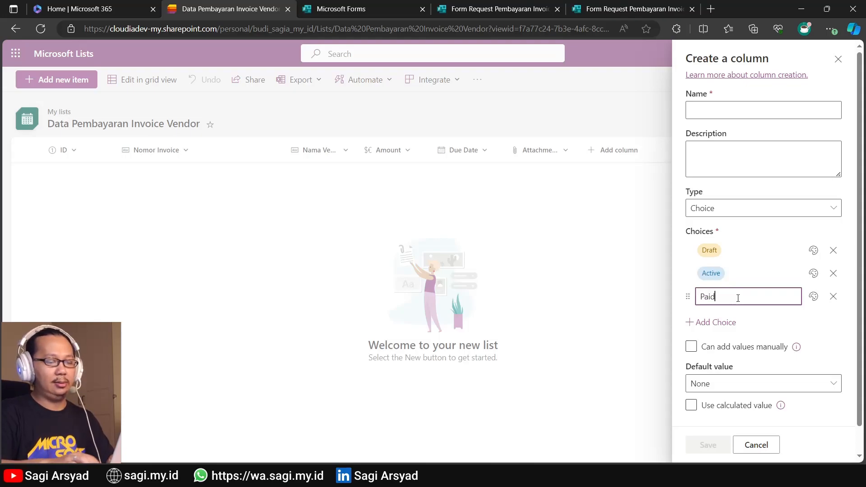
{"action": "left_click", "coordinate": [778, 331]}
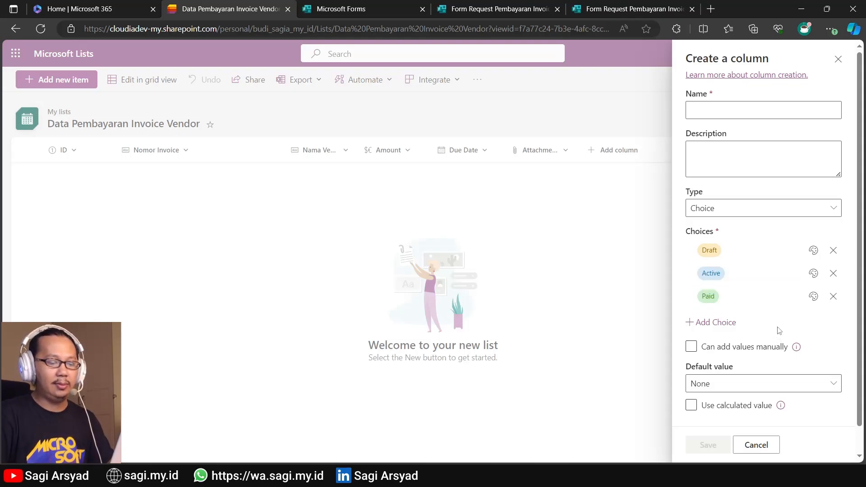
Add a fourth choice named "Declined" to the new Choice column.
{"action": "left_click", "coordinate": [726, 323]}
{"action": "left_click", "coordinate": [759, 318]}
{"action": "type", "text": "Deli"}
{"action": "key", "text": "BackSpace"}
{"action": "key", "text": "BackSpace"}
{"action": "key", "text": "BackSpace"}
{"action": "key", "text": "BackSpace"}
{"action": "type", "text": "De"}
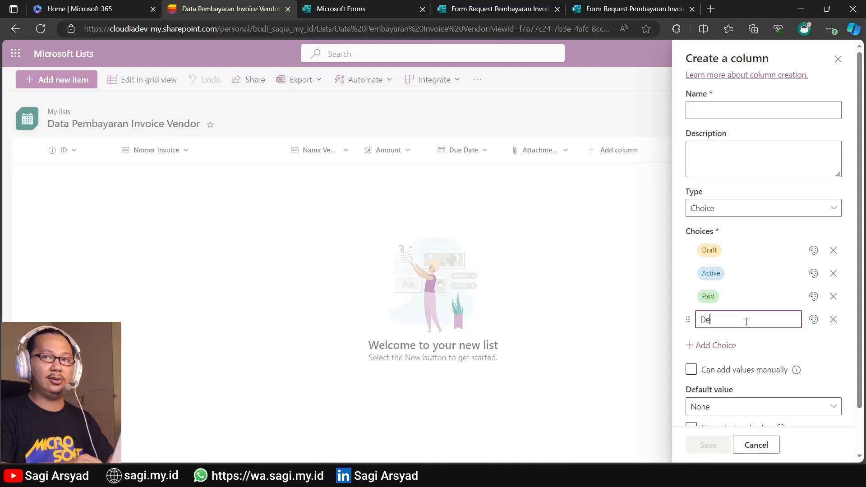
{"action": "type", "text": "clined"}
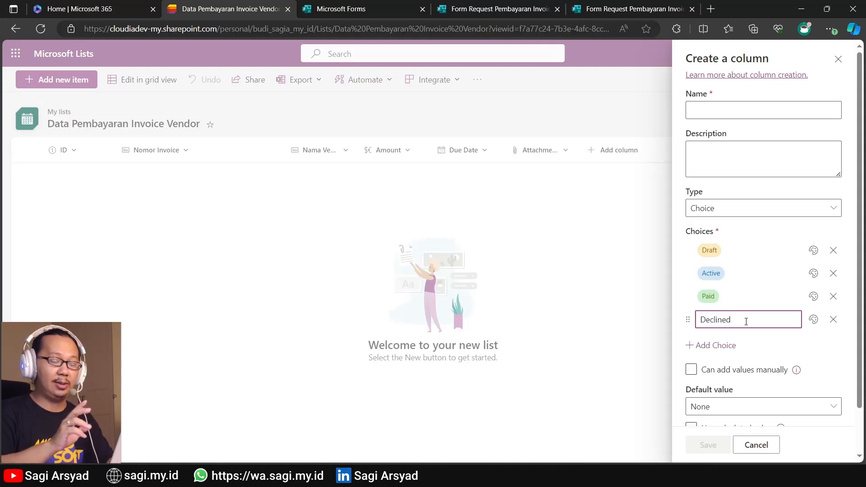
{"action": "left_click", "coordinate": [750, 335]}
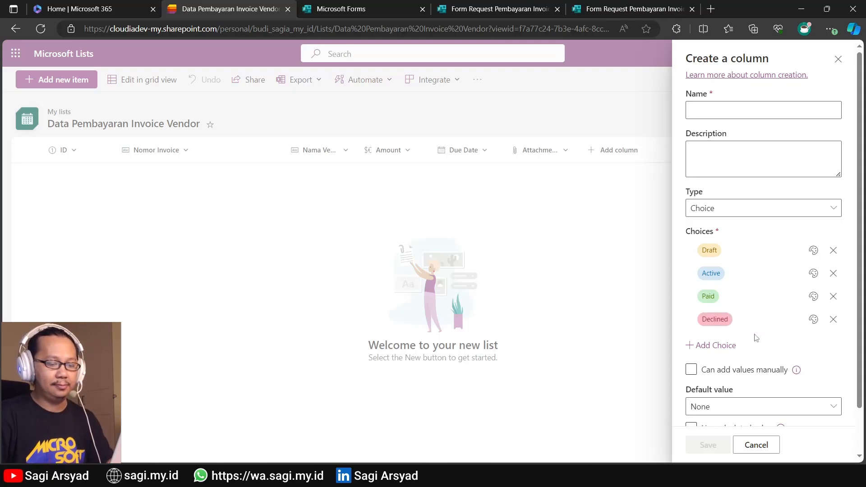
Name the Choice column "Status", set its default value to Draft, and save it.
{"action": "left_click", "coordinate": [742, 112]}
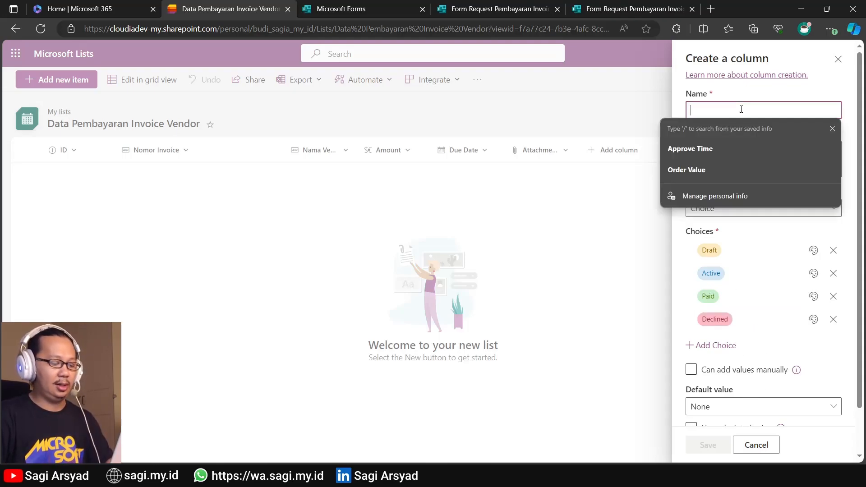
{"action": "type", "text": "Status"}
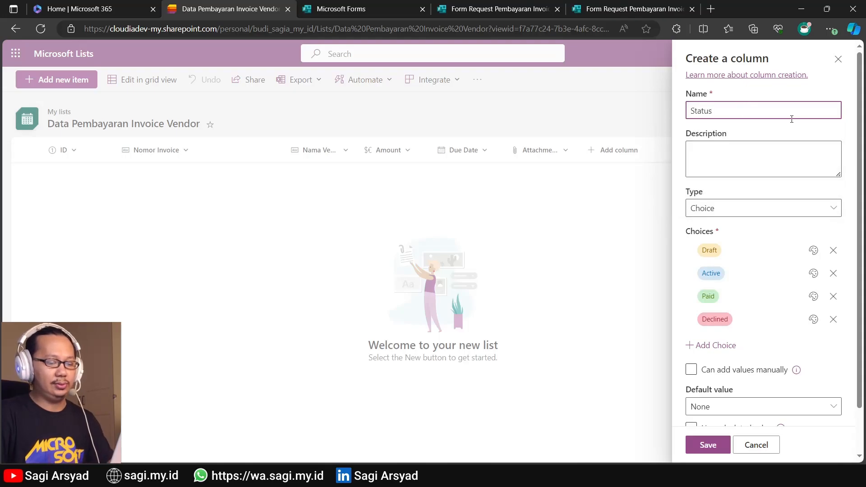
{"action": "scroll", "coordinate": [724, 396], "scroll_direction": "down", "scroll_amount": 1}
{"action": "left_click", "coordinate": [728, 357]}
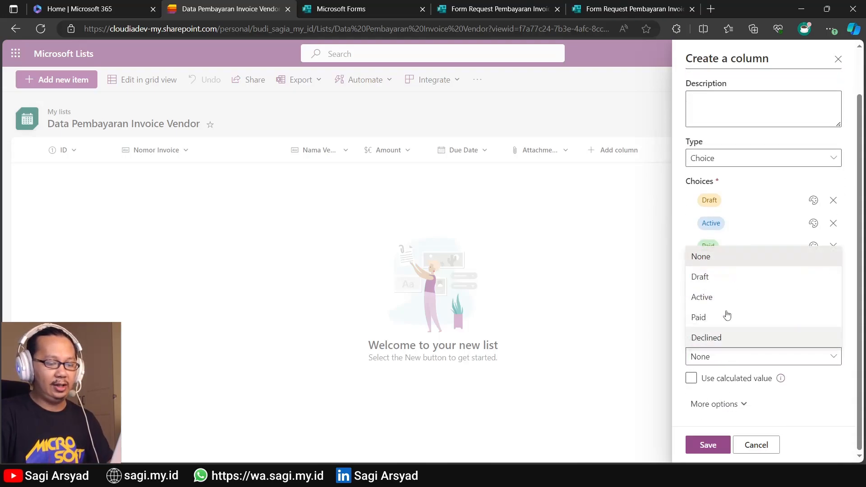
{"action": "left_click", "coordinate": [727, 277]}
{"action": "left_click", "coordinate": [704, 445]}
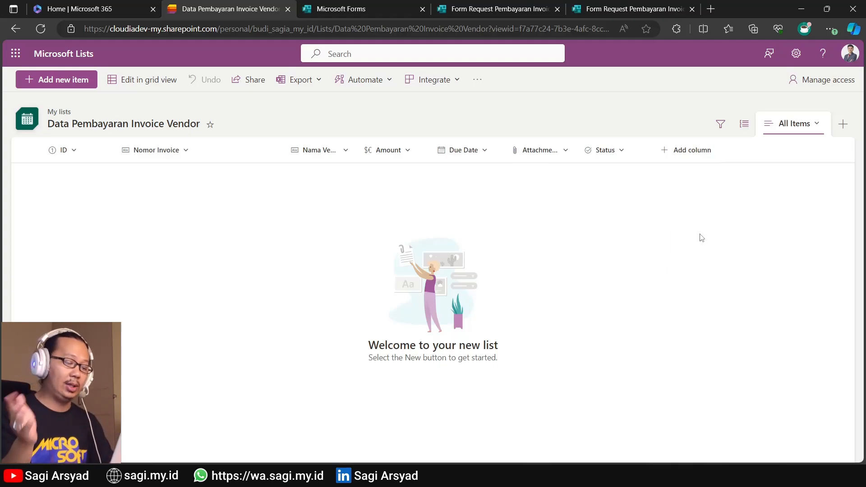
Add a Date and time column named "Payment Date" to the vendor invoice list.
{"action": "left_click", "coordinate": [686, 149]}
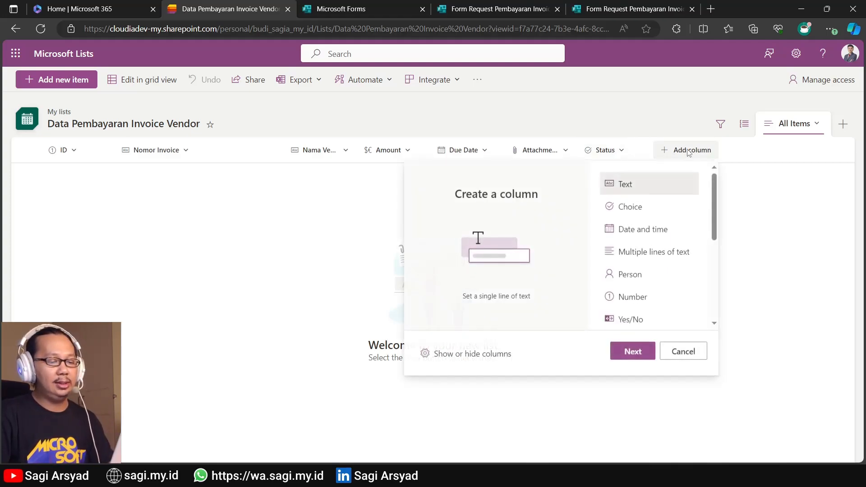
{"action": "left_click", "coordinate": [661, 232]}
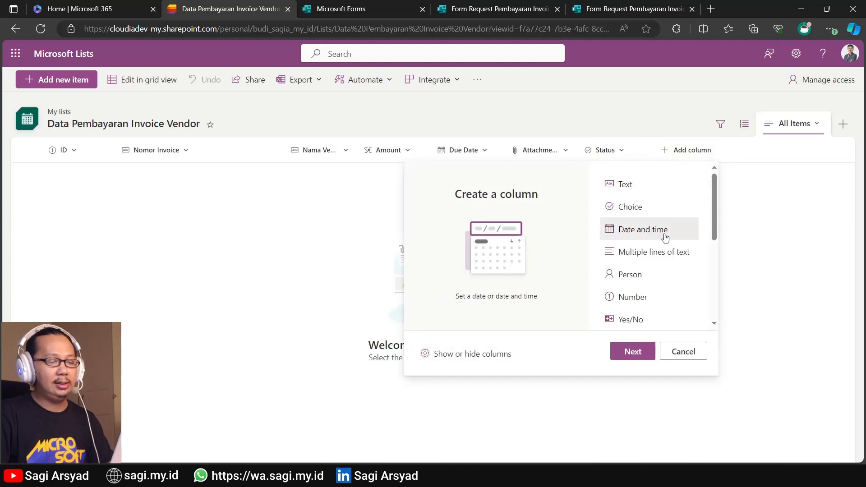
{"action": "left_click", "coordinate": [635, 350]}
{"action": "type", "text": "Payment Date"}
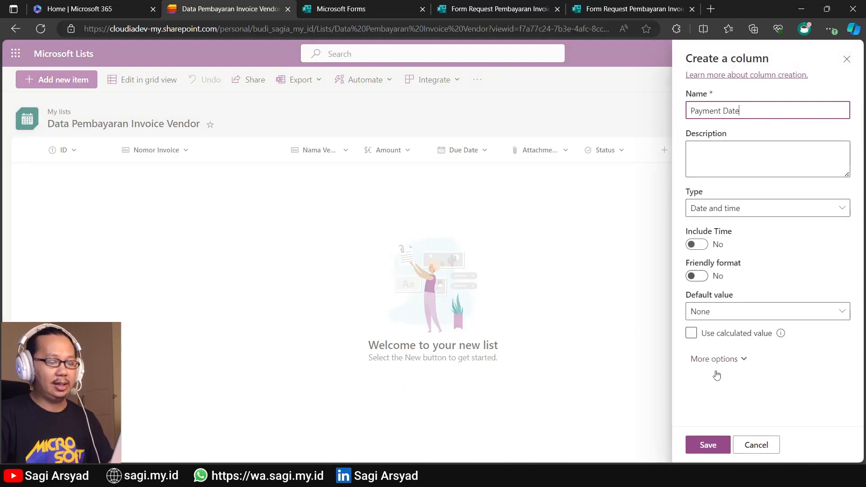
{"action": "left_click", "coordinate": [722, 451]}
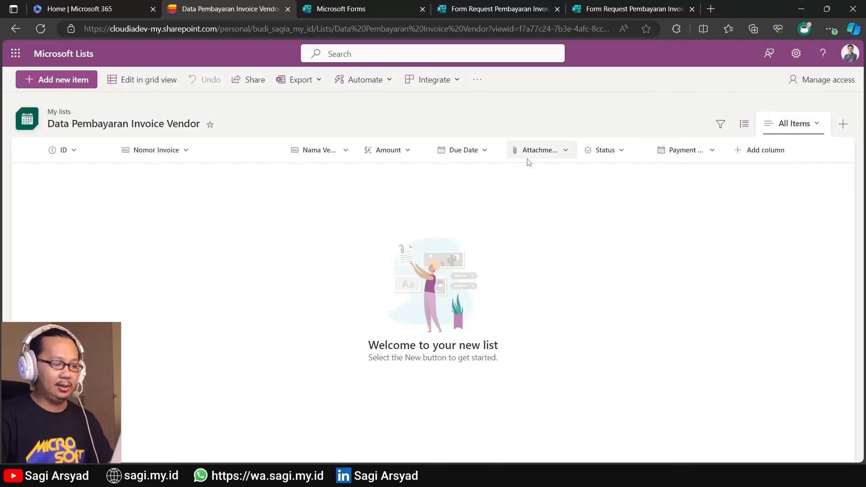
Reorder the list columns so Attachments comes last, after Payment Date, and Status directly follows Nomor Invoice.
{"action": "left_click_drag", "start_coordinate": [555, 150], "coordinate": [727, 151]}
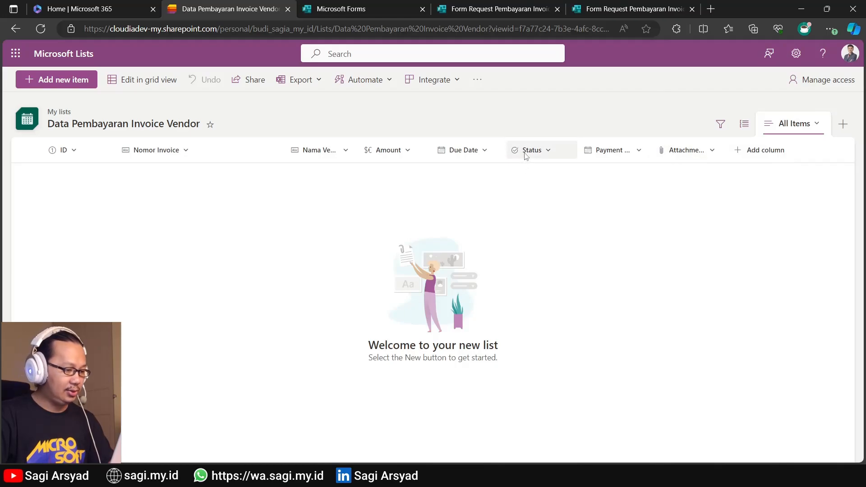
{"action": "left_click_drag", "start_coordinate": [533, 155], "coordinate": [318, 155]}
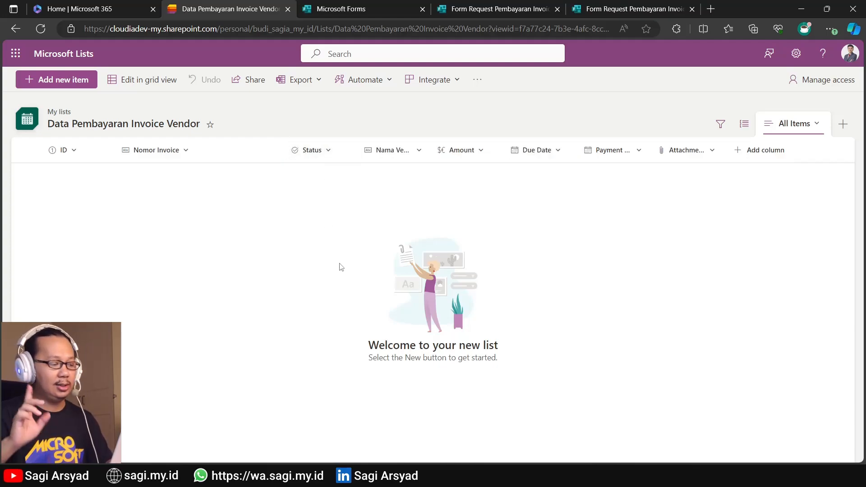
Start a new list item with Nomor Invoice "INV/001", Nama Vendor "PT Angin Ribut" and Amount 500000.
{"action": "left_click", "coordinate": [49, 79]}
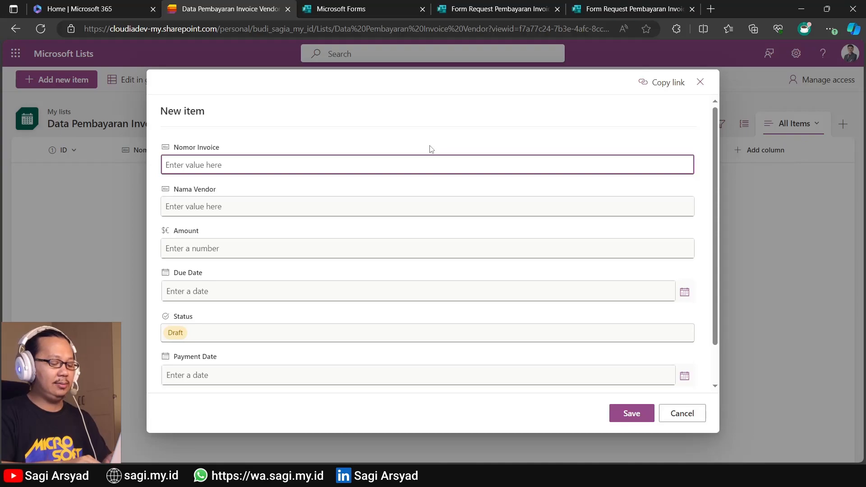
{"action": "type", "text": "INV/001"}
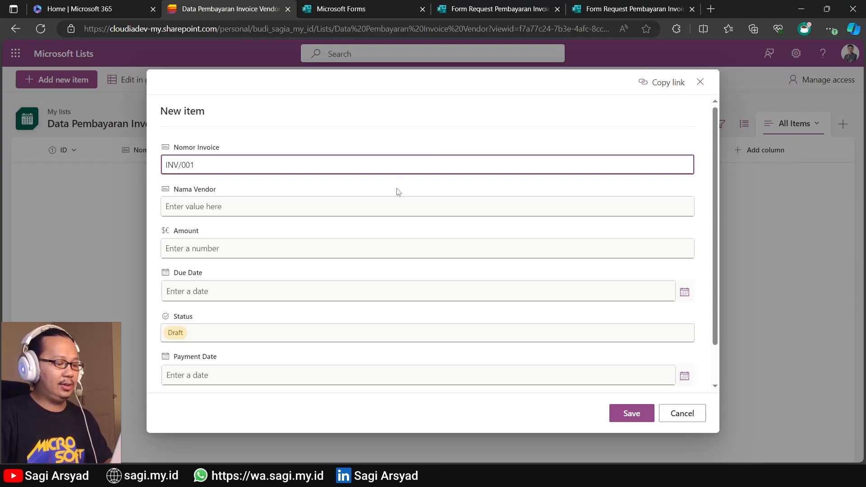
{"action": "left_click", "coordinate": [389, 204]}
{"action": "type", "text": "PT Ang"}
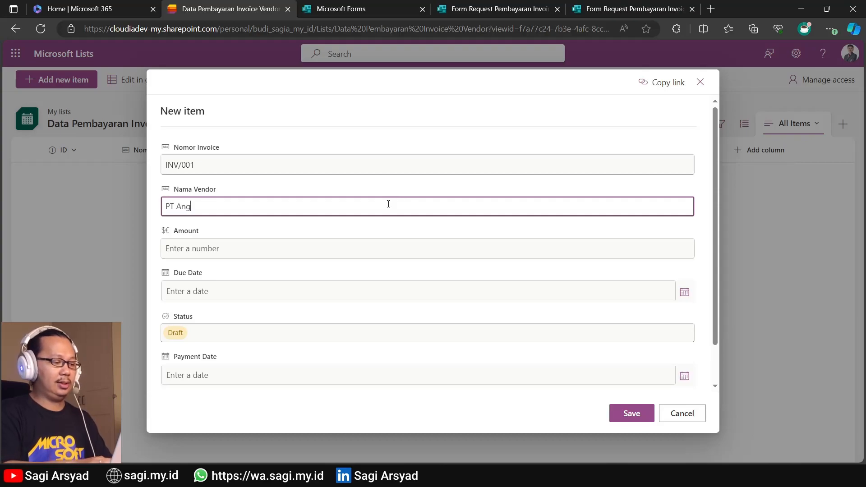
{"action": "type", "text": "in Ribut"}
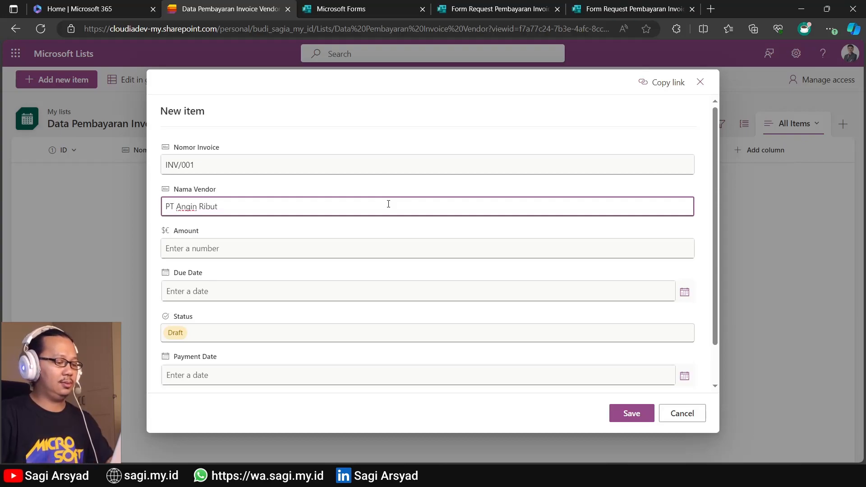
{"action": "left_click", "coordinate": [383, 245]}
{"action": "type", "text": "500000"}
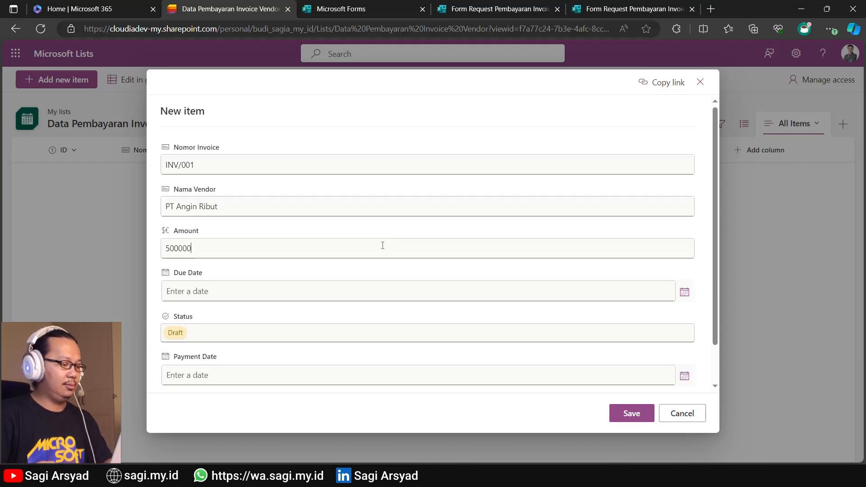
Set the new item's Due Date to 12/21/2023.
{"action": "left_click", "coordinate": [680, 293]}
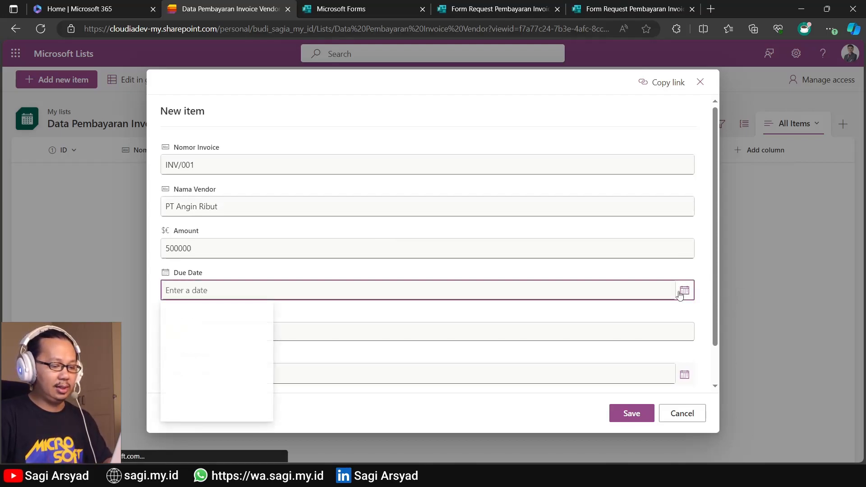
{"action": "left_click", "coordinate": [683, 293]}
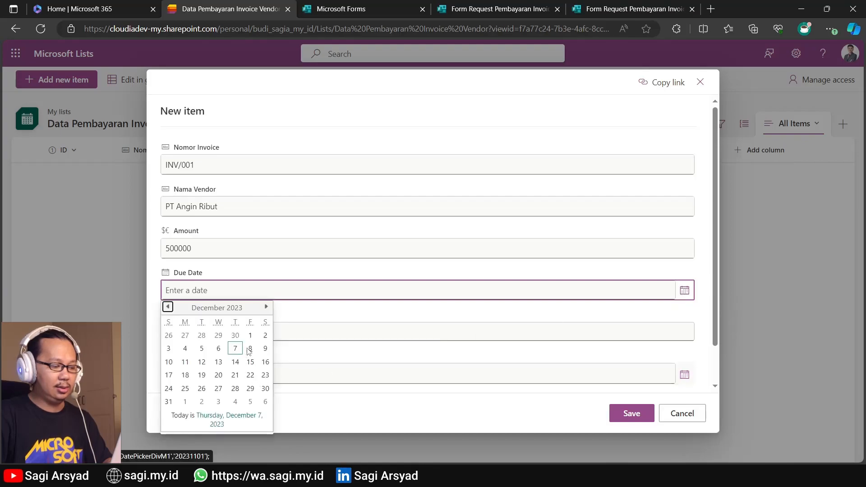
{"action": "left_click", "coordinate": [235, 375]}
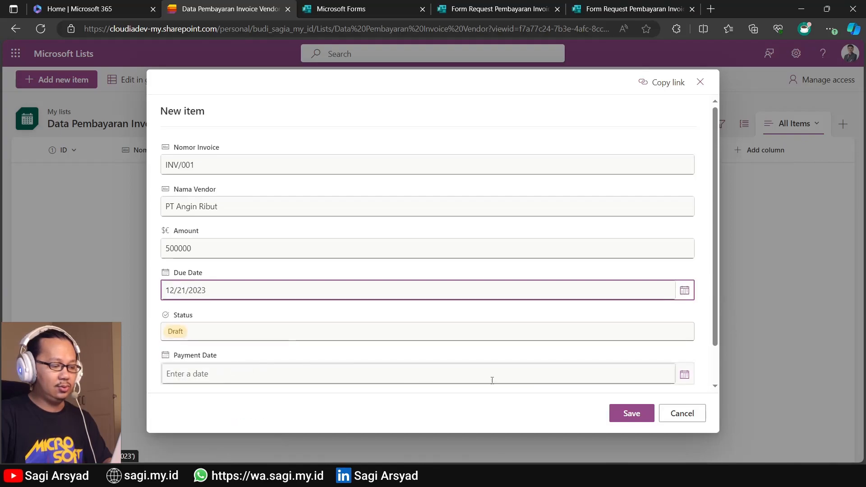
Attach the file Invoice-Tokopedia-010823.pdf from the Desktop's Upload folder to the new item.
{"action": "scroll", "coordinate": [377, 348], "scroll_direction": "down", "scroll_amount": 1}
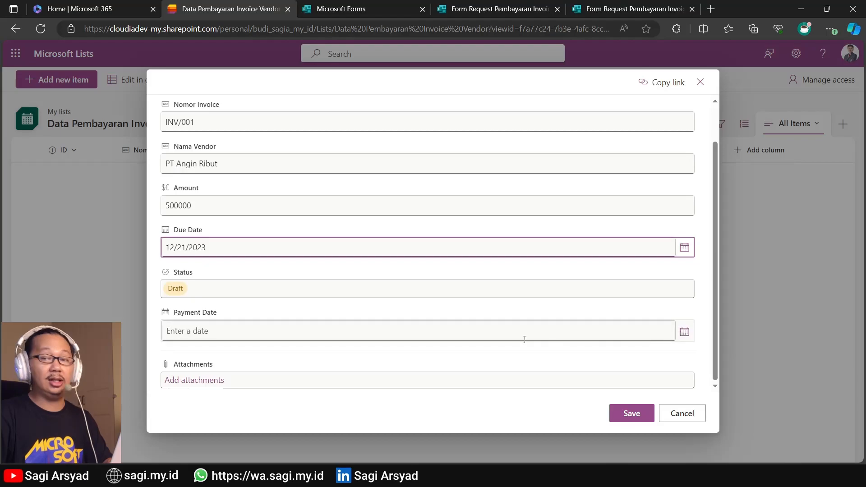
{"action": "left_click", "coordinate": [202, 381]}
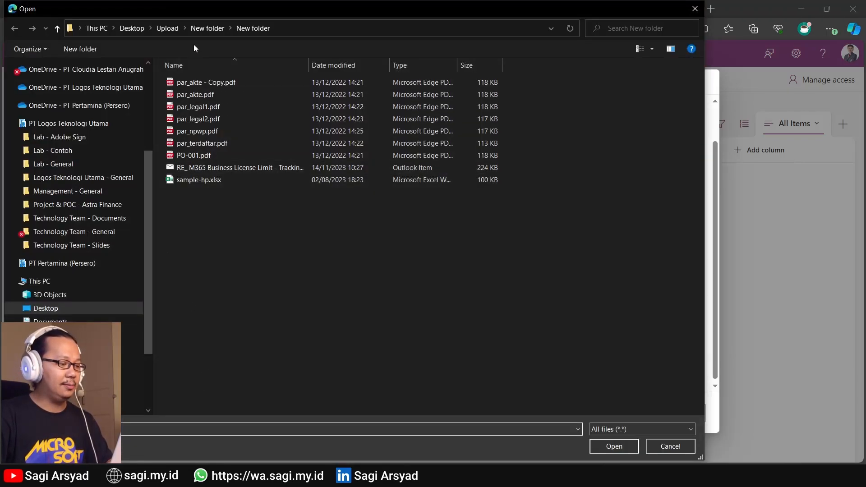
{"action": "left_click", "coordinate": [168, 28]}
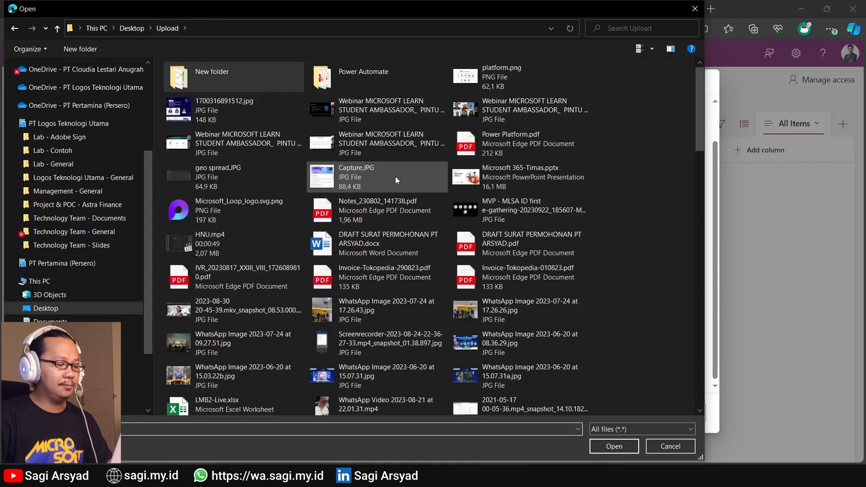
{"action": "left_click", "coordinate": [518, 283]}
{"action": "double_click", "coordinate": [519, 280]}
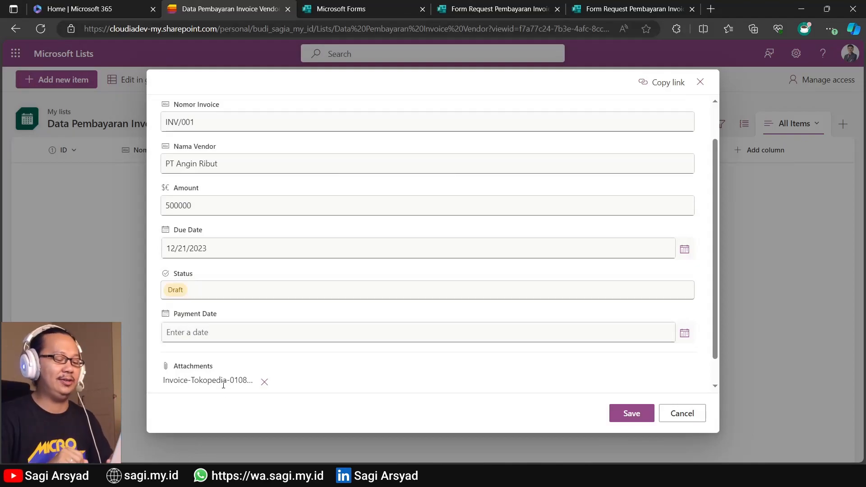
Save the new INV/001 item to the list.
{"action": "left_click", "coordinate": [633, 414]}
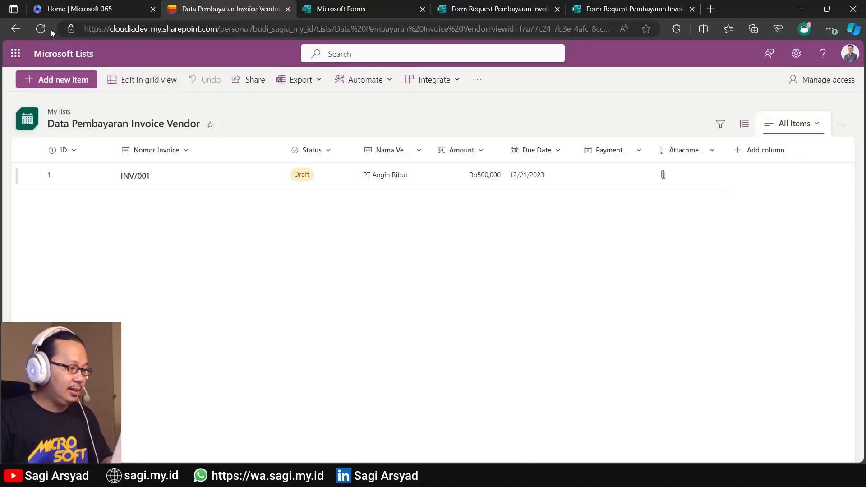
Switch to Power Automate and open the list of own flows.
{"action": "left_click", "coordinate": [21, 53]}
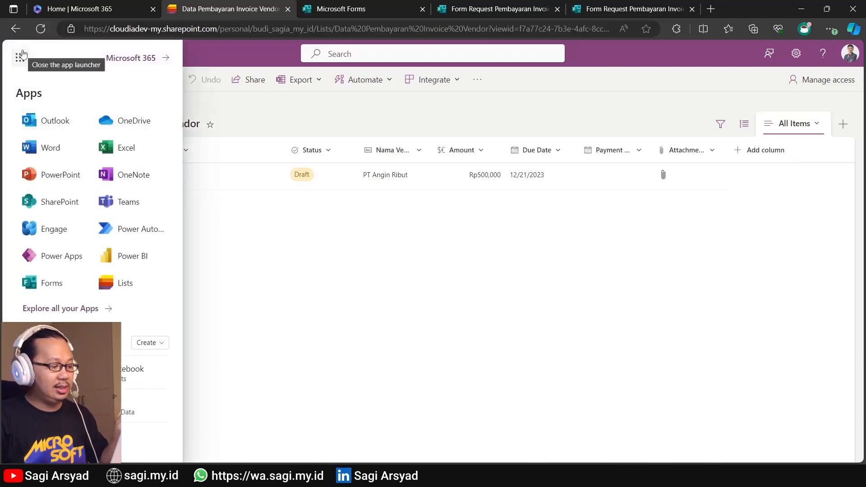
{"action": "left_click", "coordinate": [136, 235]}
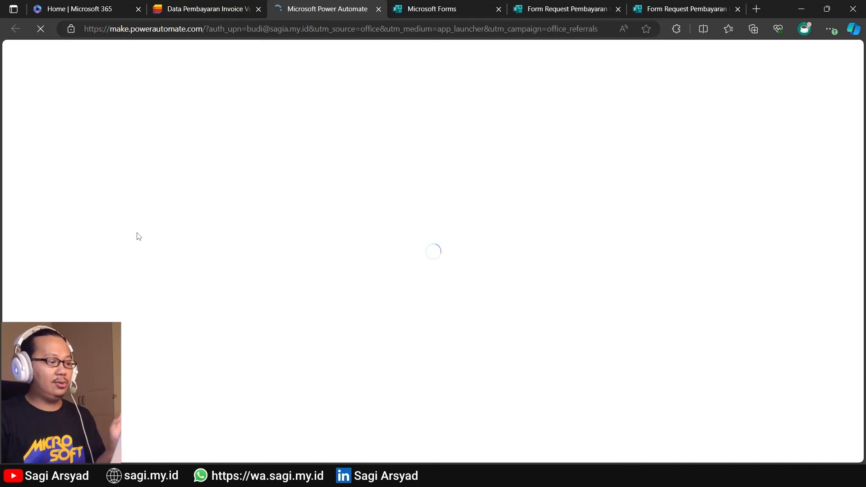
{"action": "left_click", "coordinate": [207, 29]}
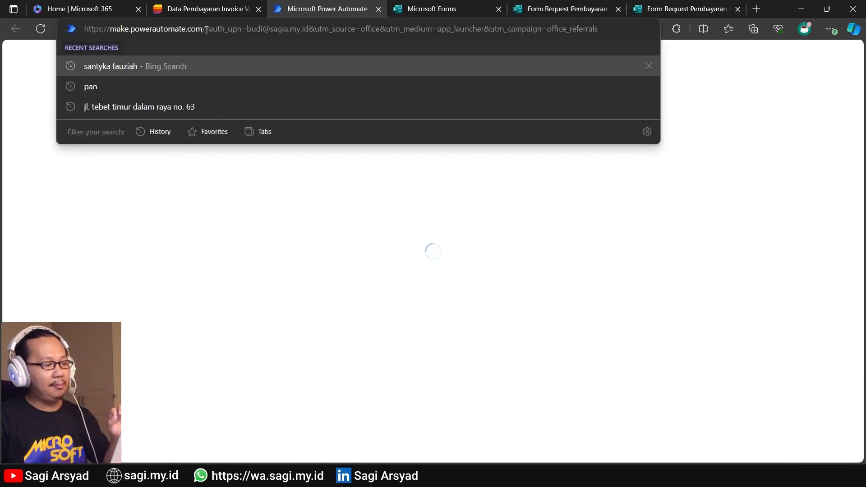
{"action": "left_click", "coordinate": [209, 241]}
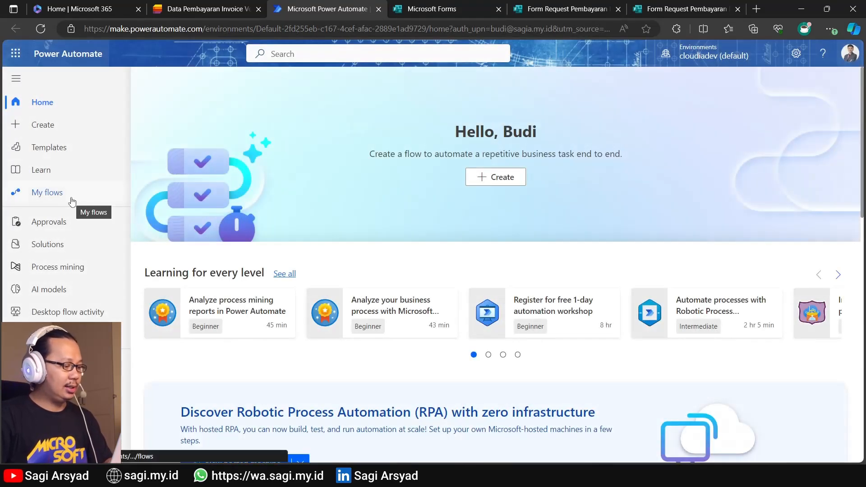
{"action": "left_click", "coordinate": [71, 200]}
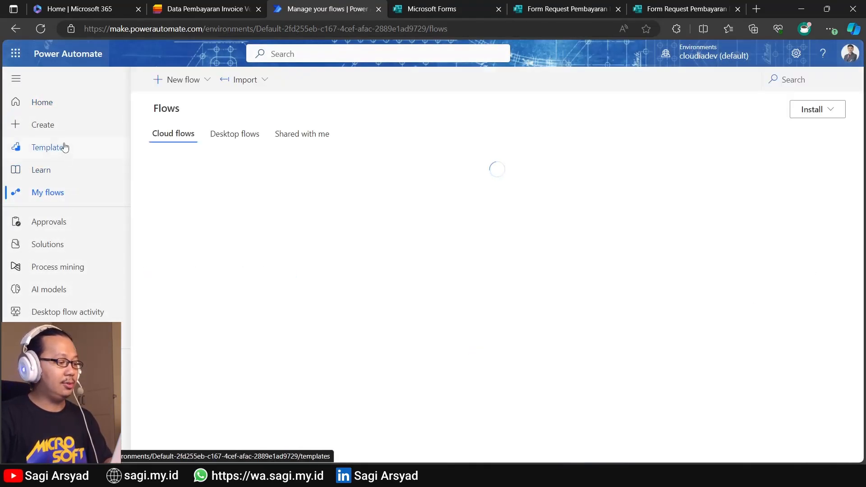
Create an unnamed automated cloud flow with the Microsoft Forms trigger "When a new response is submitted".
{"action": "left_click", "coordinate": [167, 83]}
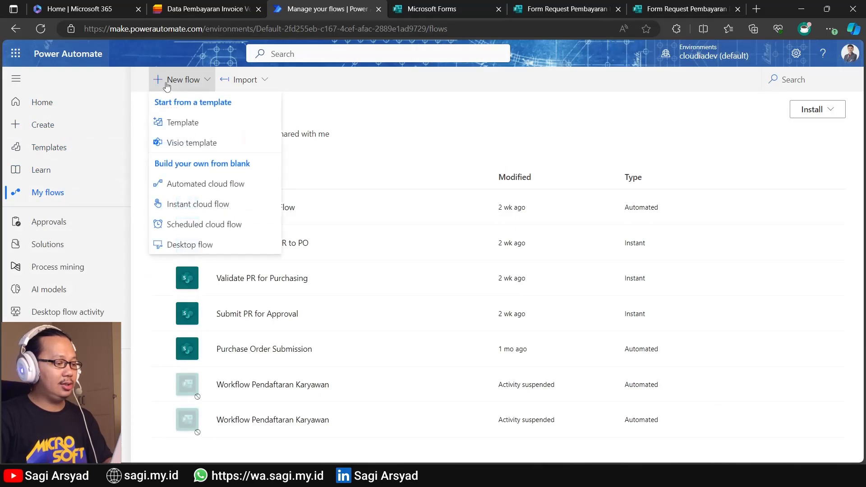
{"action": "left_click", "coordinate": [195, 184]}
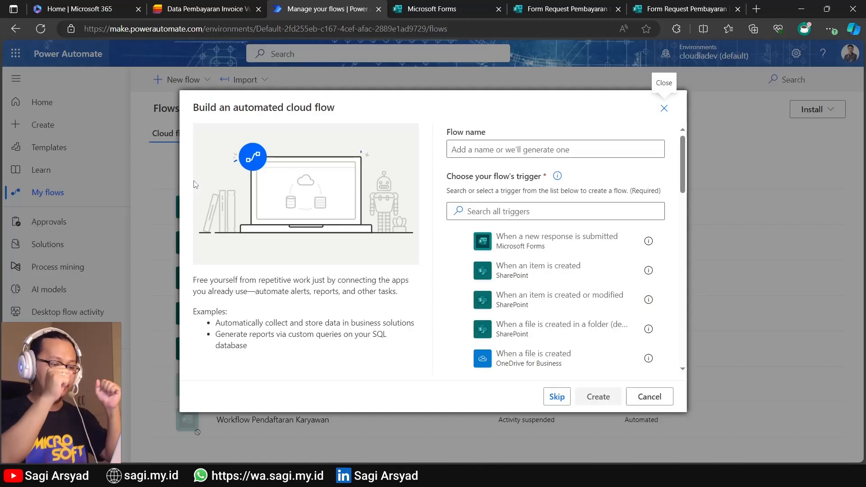
{"action": "left_click", "coordinate": [473, 249]}
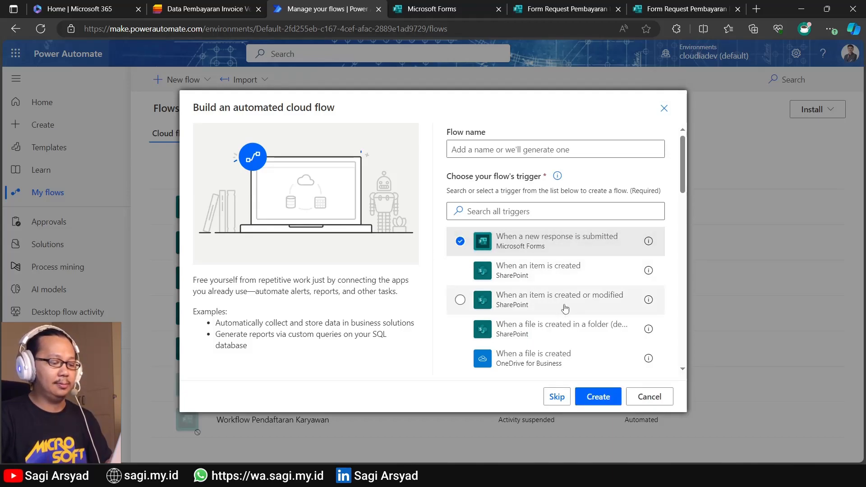
{"action": "left_click", "coordinate": [597, 398]}
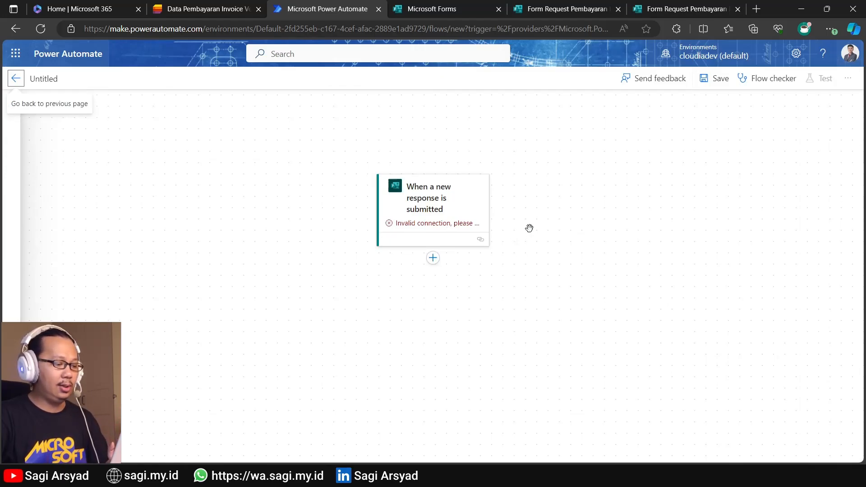
Switch the flow to the classic designer and set the trigger's form to Form Request Pembayaran Invoice.
{"action": "left_click", "coordinate": [848, 78]}
{"action": "left_click", "coordinate": [825, 100]}
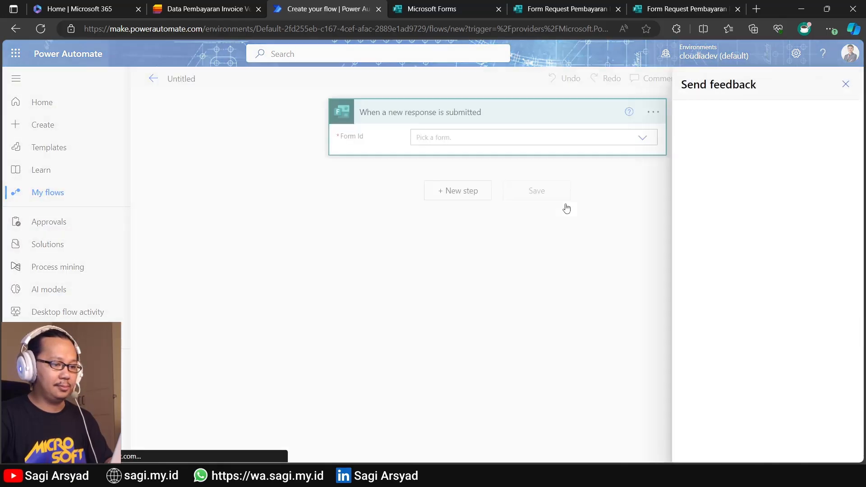
{"action": "left_click", "coordinate": [846, 84]}
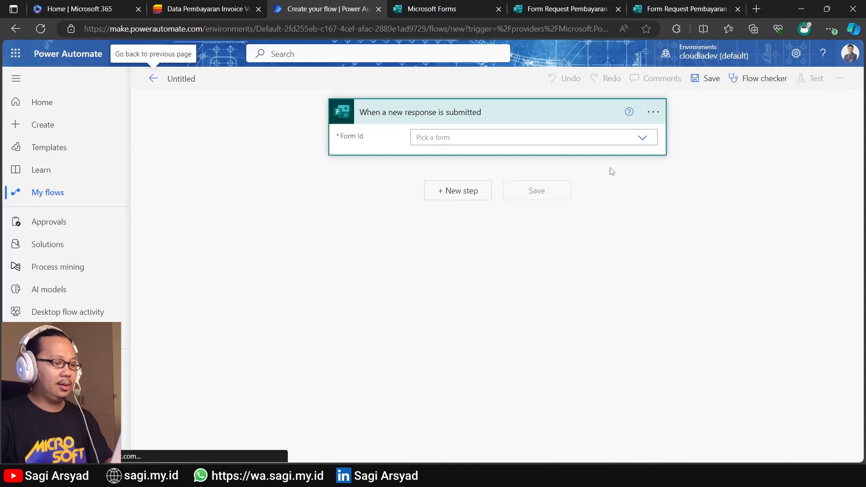
{"action": "left_click", "coordinate": [643, 138]}
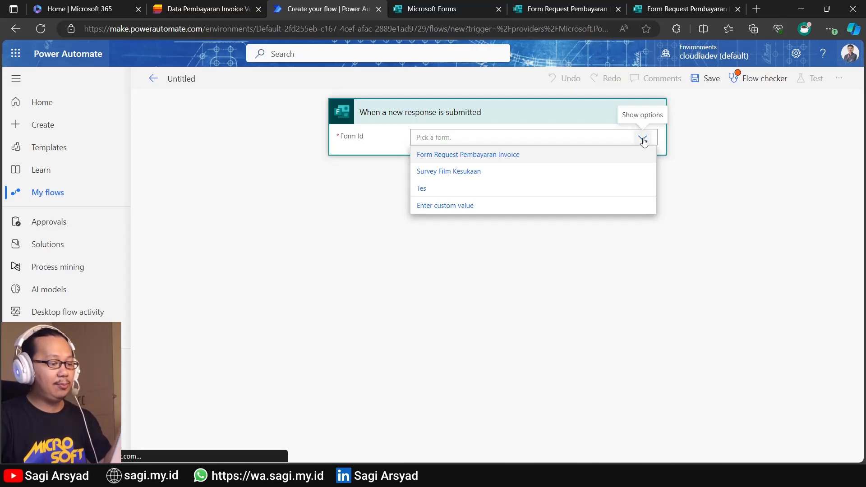
{"action": "left_click", "coordinate": [487, 161]}
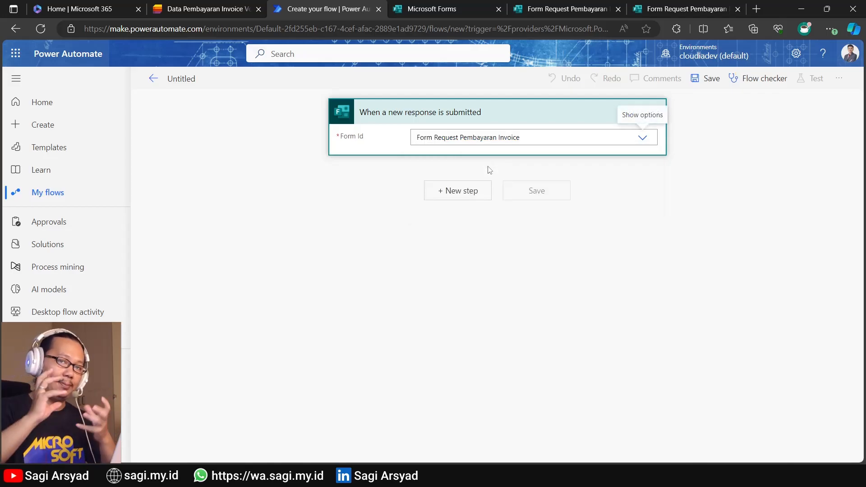
Add the Microsoft Forms action "Get response details" after the trigger.
{"action": "left_click", "coordinate": [469, 188]}
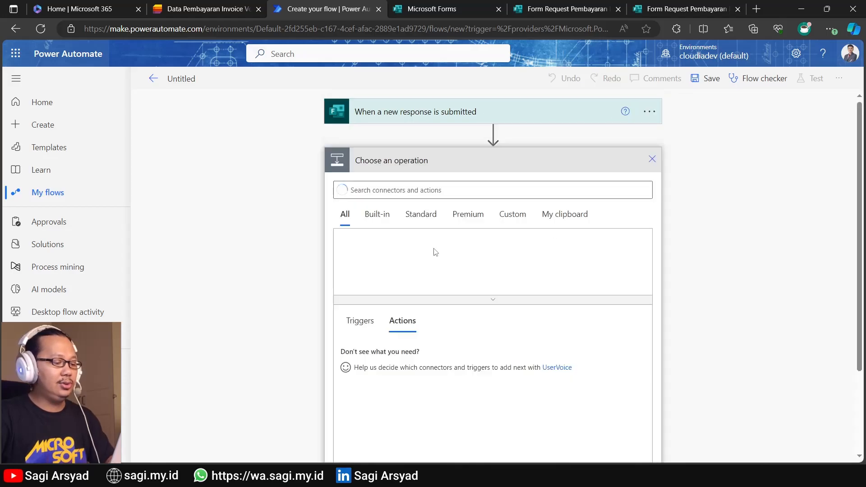
{"action": "type", "text": "form"}
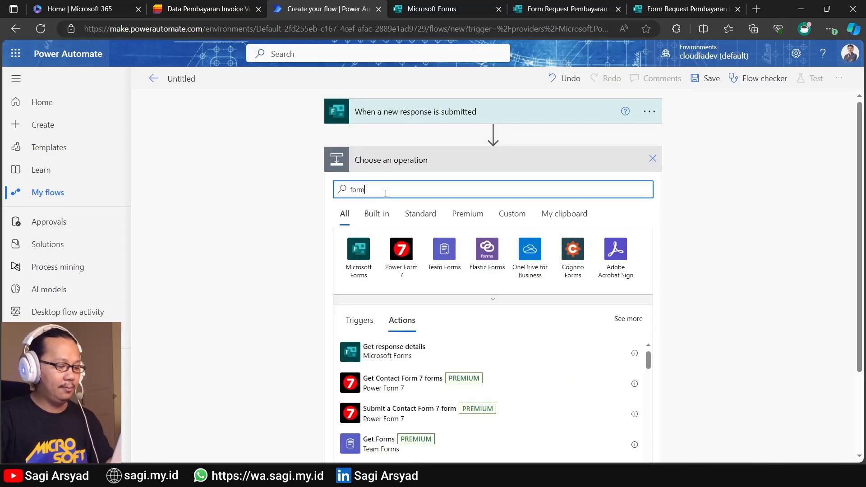
{"action": "left_click", "coordinate": [384, 358]}
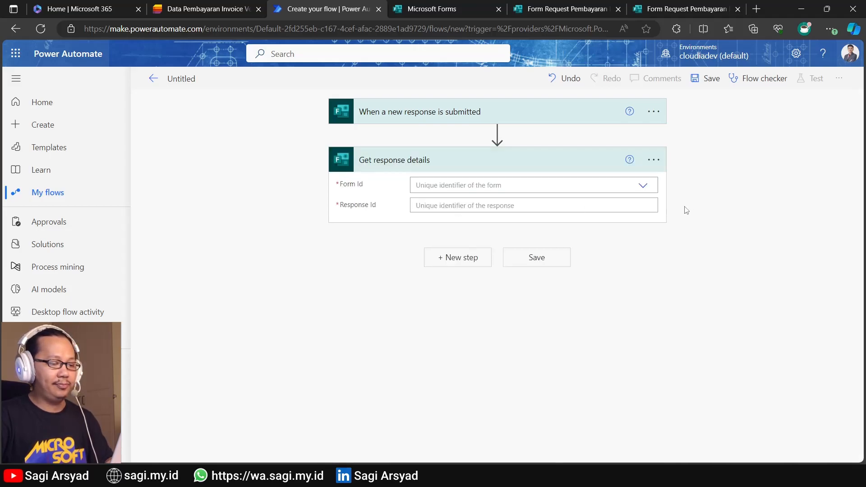
Set Get response details to the form Form Request Pembayaran Invoice and the trigger's dynamic Response Id.
{"action": "left_click", "coordinate": [643, 186]}
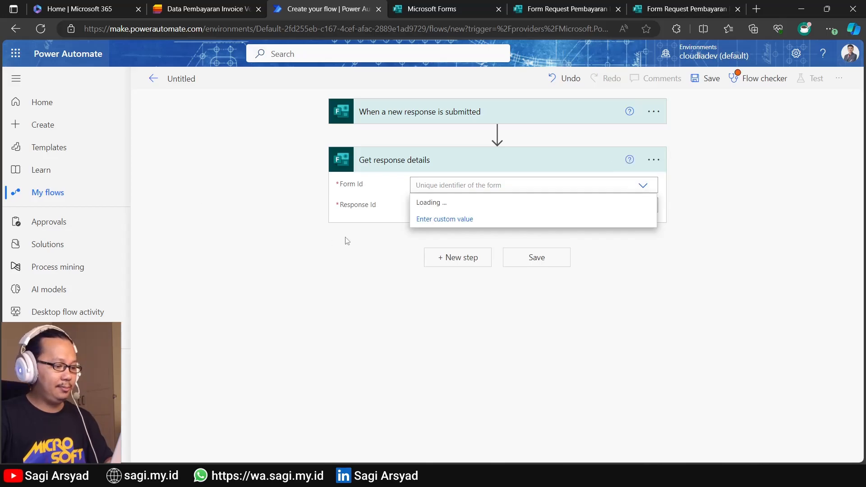
{"action": "left_click", "coordinate": [512, 204]}
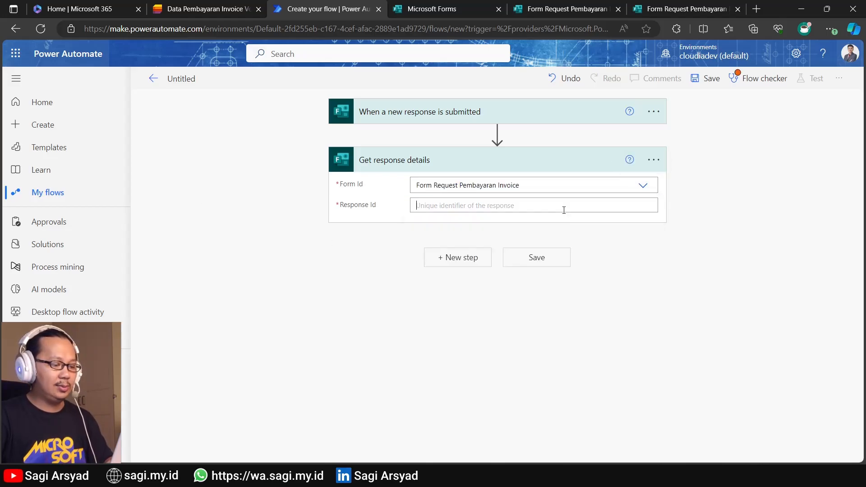
{"action": "left_click", "coordinate": [563, 208]}
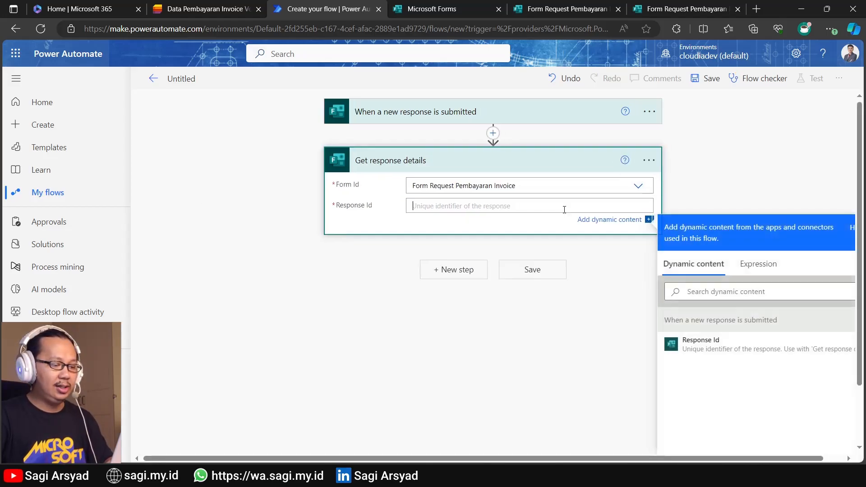
{"action": "left_click", "coordinate": [712, 345]}
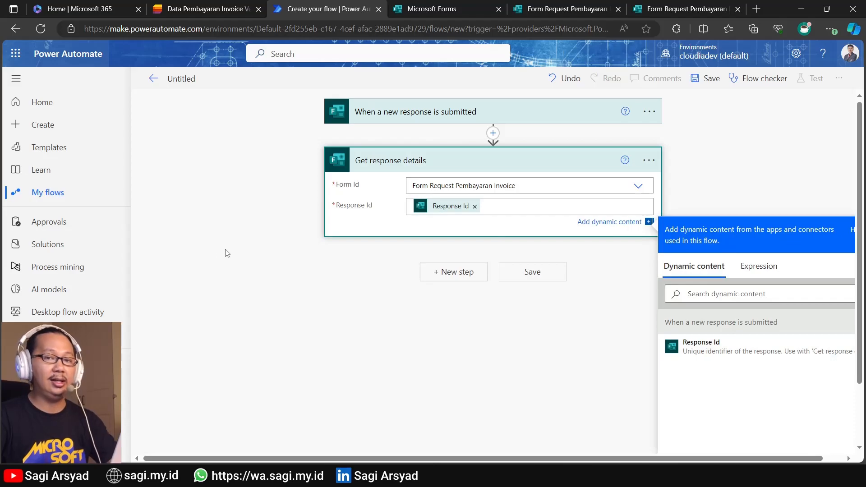
{"action": "left_click", "coordinate": [226, 253]}
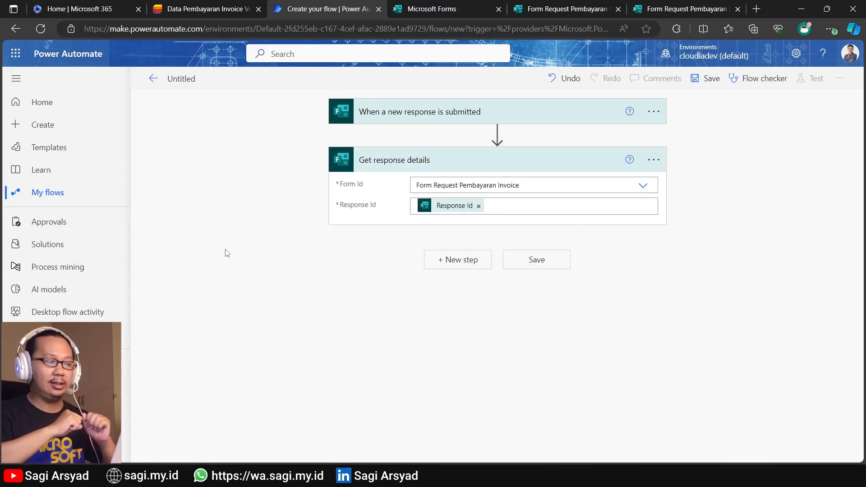
Rename the flow "Approval Pembayaran Invoice Vendor" and save it.
{"action": "left_click", "coordinate": [189, 82]}
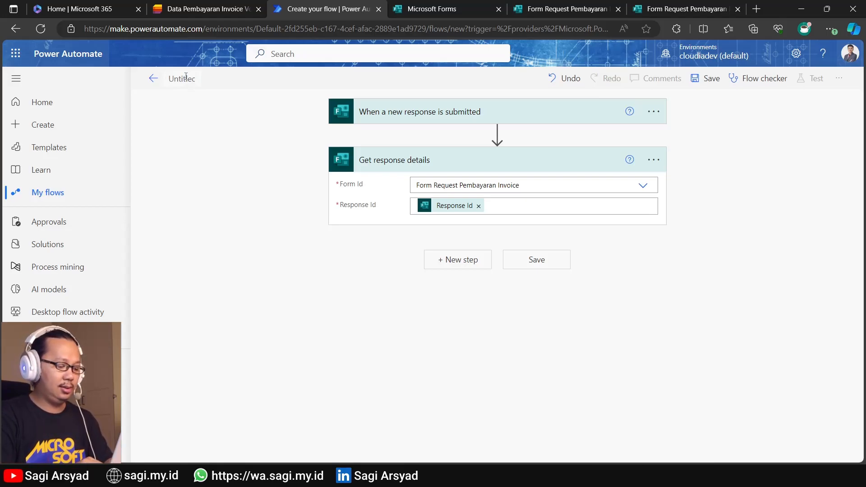
{"action": "key", "text": "ctrl+a"}
{"action": "key", "text": "BackSpace"}
{"action": "type", "text": "Approval"}
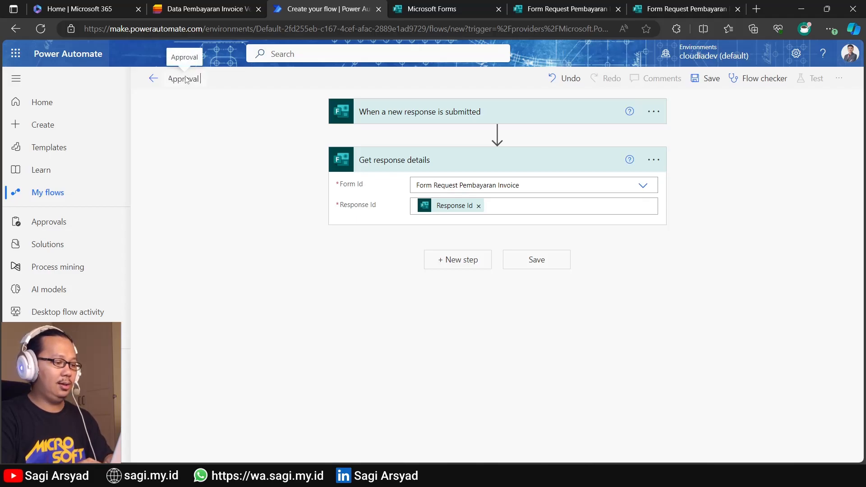
{"action": "type", "text": " Pembayaran Invoice Vendor"}
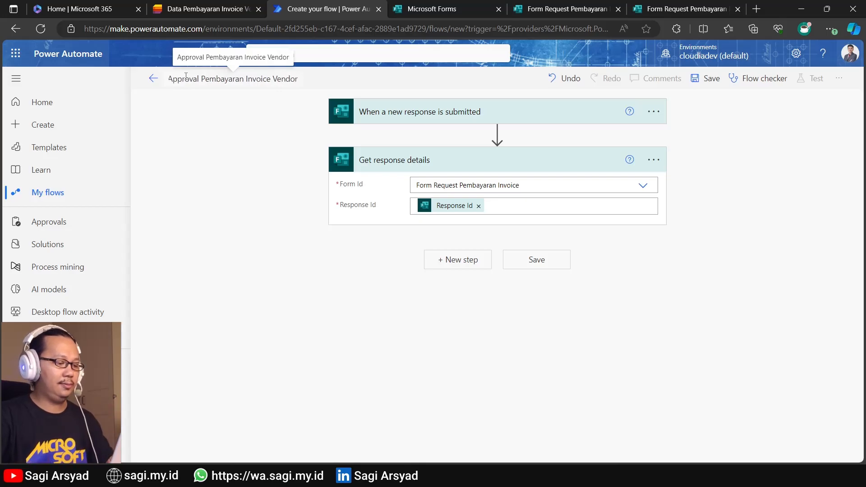
{"action": "left_click", "coordinate": [530, 265]}
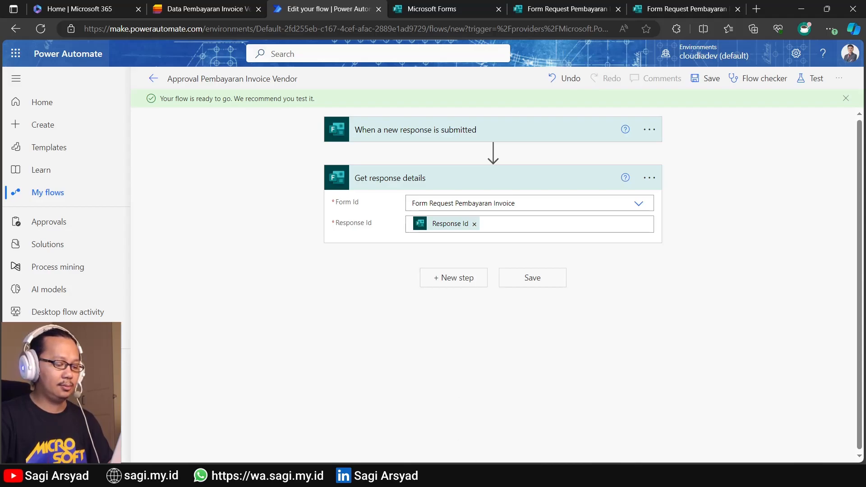
{"action": "key", "text": "alt+Tab"}
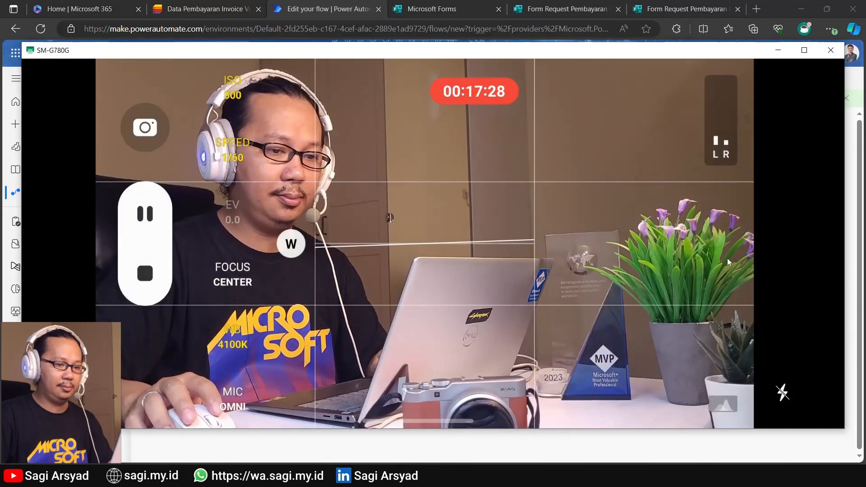
{"action": "left_click", "coordinate": [831, 50]}
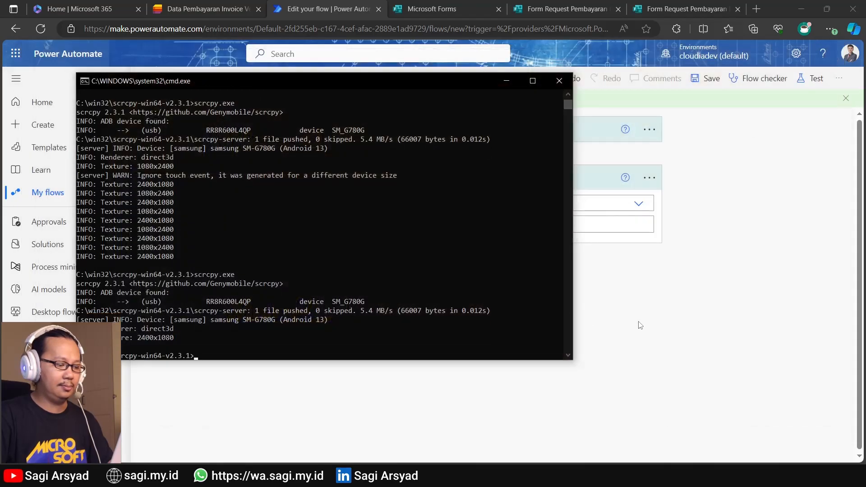
{"action": "left_click", "coordinate": [640, 324]}
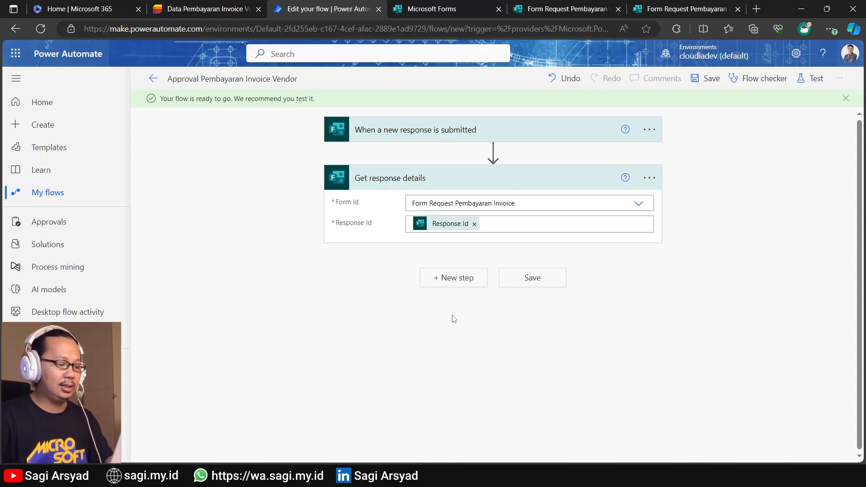
Add the SharePoint action "Create item" after Get response details.
{"action": "left_click", "coordinate": [469, 280]}
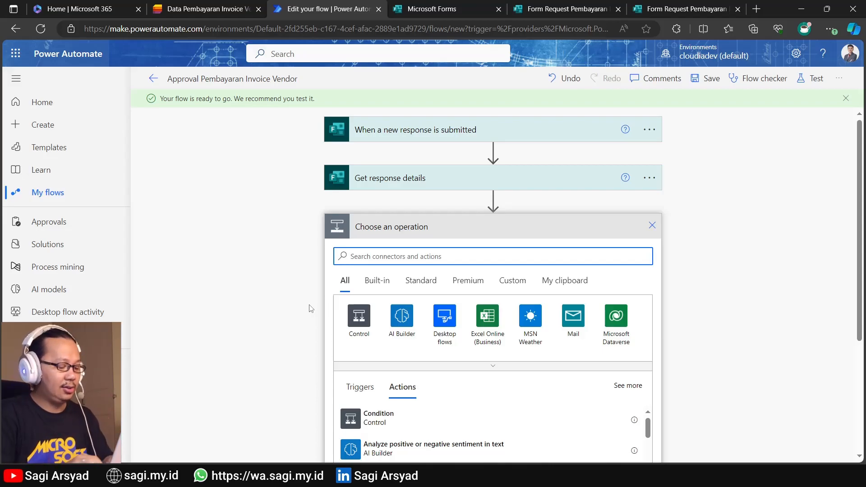
{"action": "type", "text": "sharepoint"}
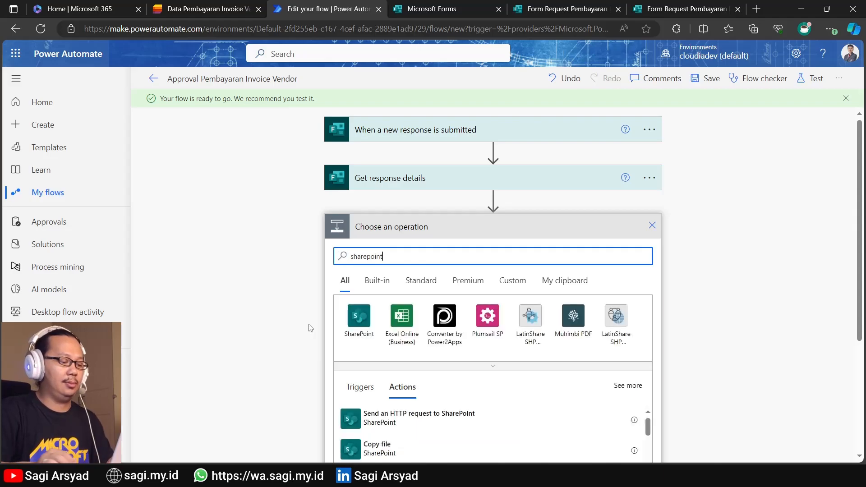
{"action": "scroll", "coordinate": [309, 325], "scroll_direction": "down", "scroll_amount": 4}
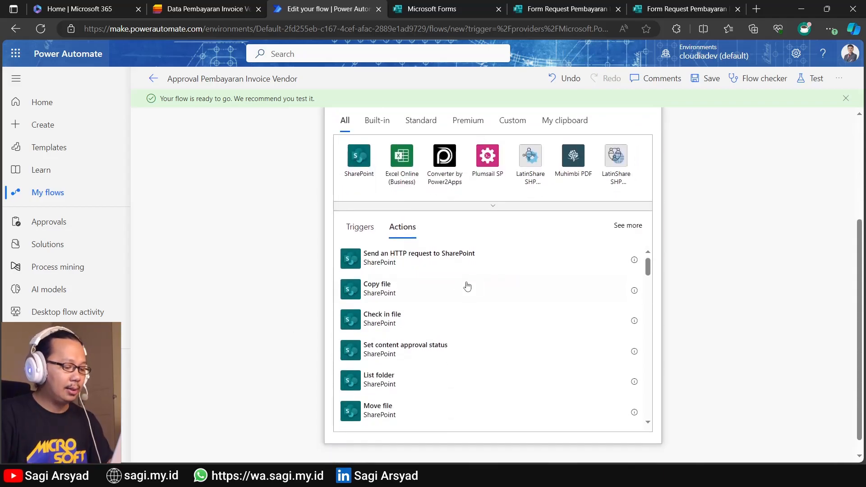
{"action": "scroll", "coordinate": [496, 300], "scroll_direction": "down", "scroll_amount": 3}
{"action": "scroll", "coordinate": [450, 332], "scroll_direction": "down", "scroll_amount": 2}
{"action": "scroll", "coordinate": [450, 334], "scroll_direction": "up", "scroll_amount": 4}
{"action": "scroll", "coordinate": [373, 214], "scroll_direction": "up", "scroll_amount": 2}
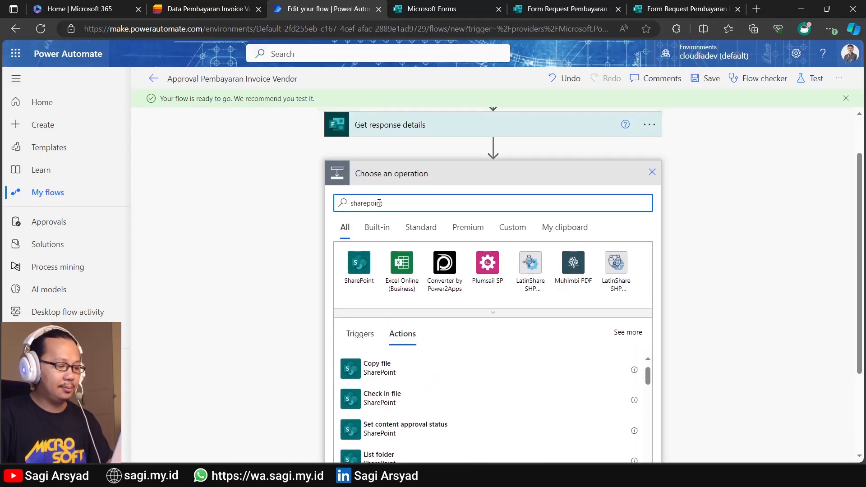
{"action": "scroll", "coordinate": [333, 354], "scroll_direction": "down", "scroll_amount": 2}
{"action": "scroll", "coordinate": [398, 290], "scroll_direction": "down", "scroll_amount": 4}
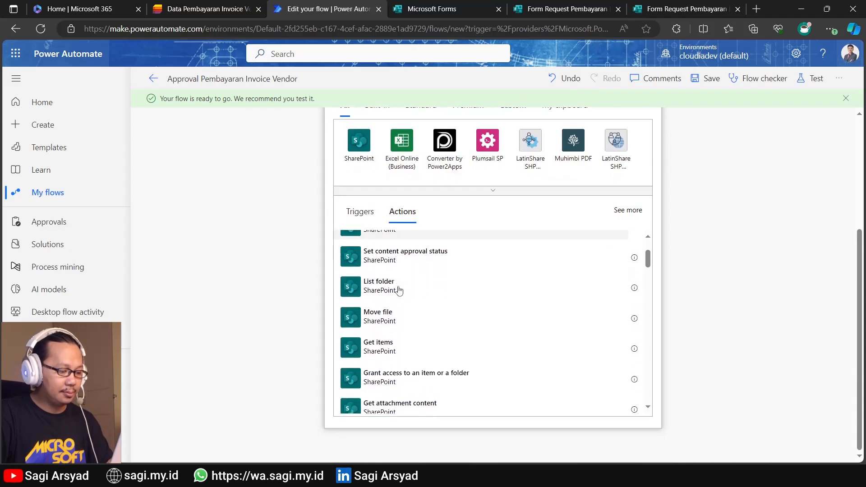
{"action": "scroll", "coordinate": [399, 290], "scroll_direction": "down", "scroll_amount": 5}
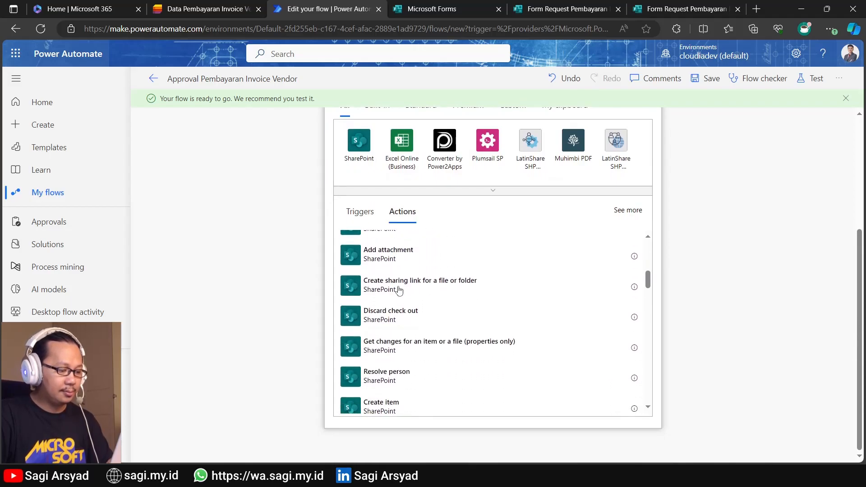
{"action": "left_click", "coordinate": [389, 368]}
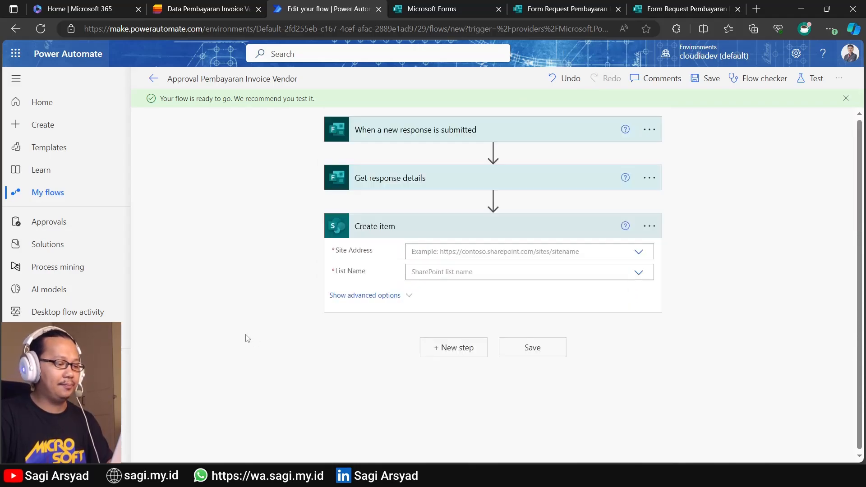
Set Create item's site address to the personal-site URL copied from the Data Pembayaran Invoice Vendor list's address, and choose that list.
{"action": "left_click", "coordinate": [636, 253]}
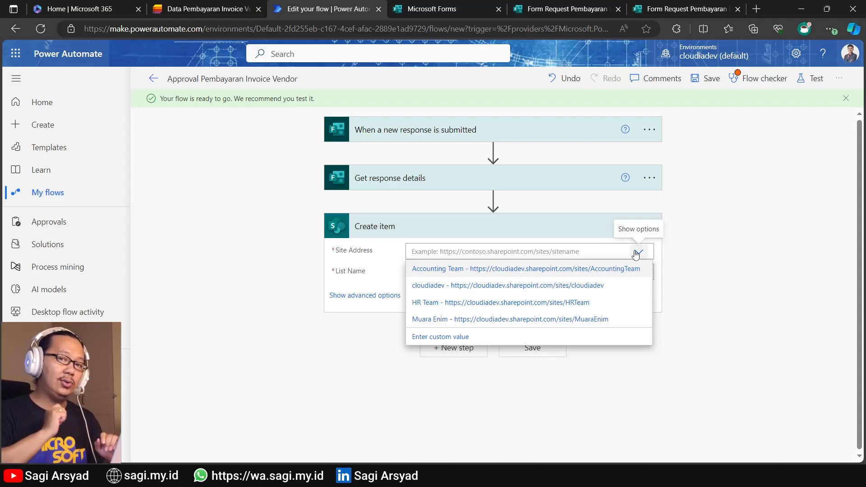
{"action": "left_click", "coordinate": [205, 9]}
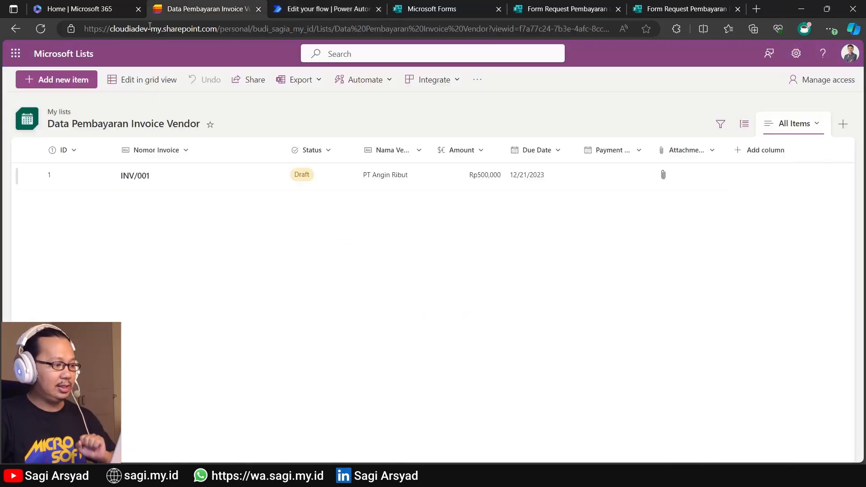
{"action": "left_click_drag", "start_coordinate": [85, 29], "coordinate": [313, 27]}
{"action": "key", "text": "ctrl+c"}
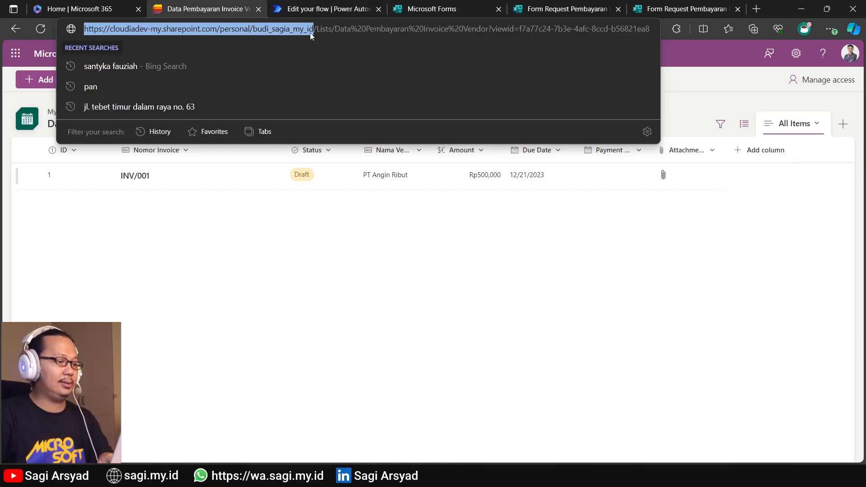
{"action": "left_click", "coordinate": [314, 9]}
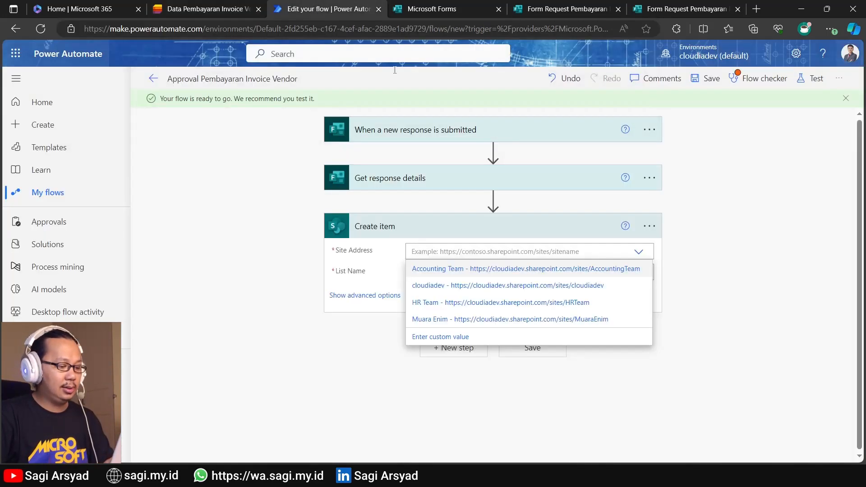
{"action": "left_click", "coordinate": [457, 338]}
{"action": "key", "text": "ctrl+v"}
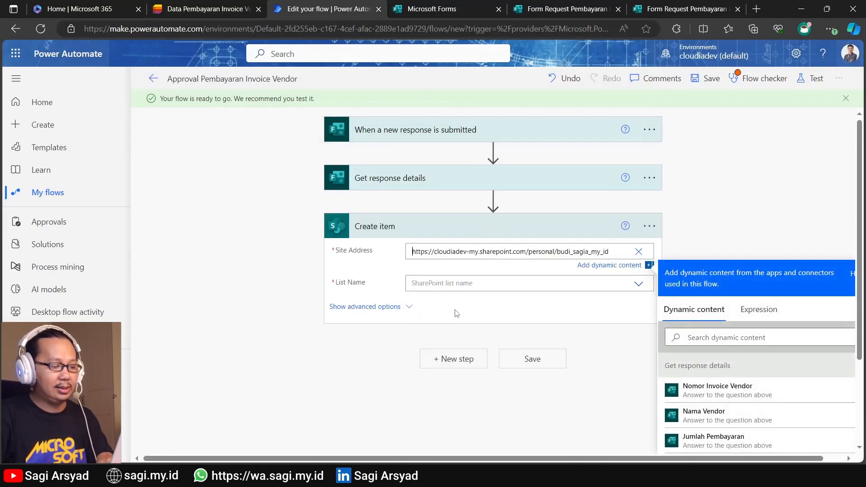
{"action": "left_click", "coordinate": [216, 265]}
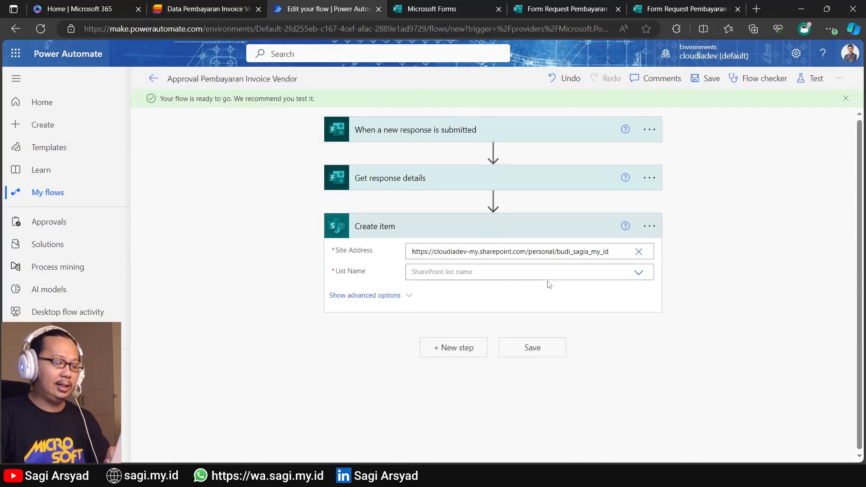
{"action": "left_click", "coordinate": [639, 274]}
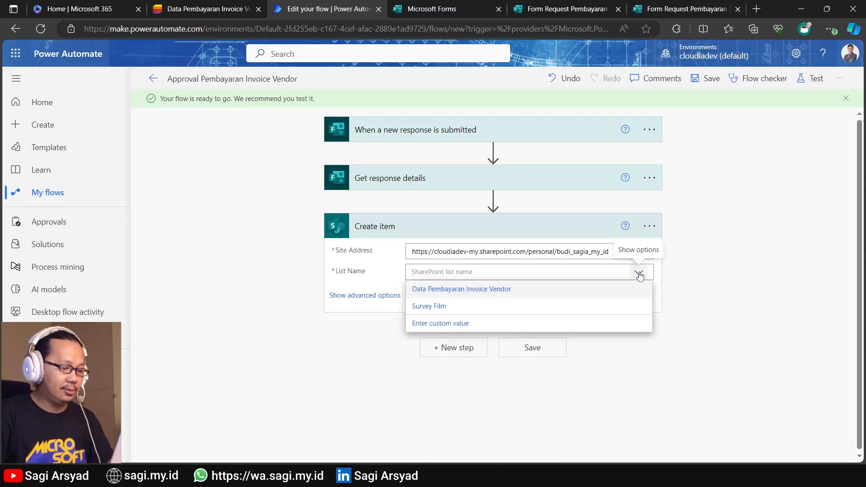
{"action": "left_click", "coordinate": [504, 291]}
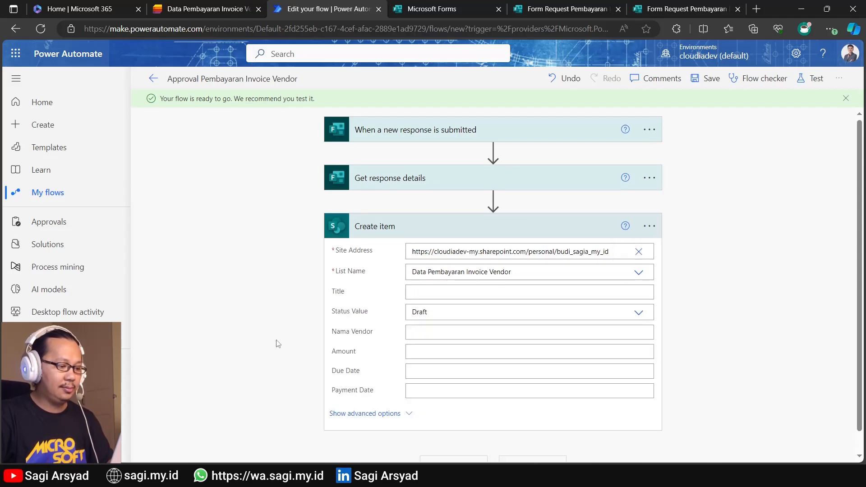
Map Create item's Title to the form answer Nomor Invoice Vendor and its Nama Vendor to the answer Nama Vendor.
{"action": "scroll", "coordinate": [277, 344], "scroll_direction": "down", "scroll_amount": 2}
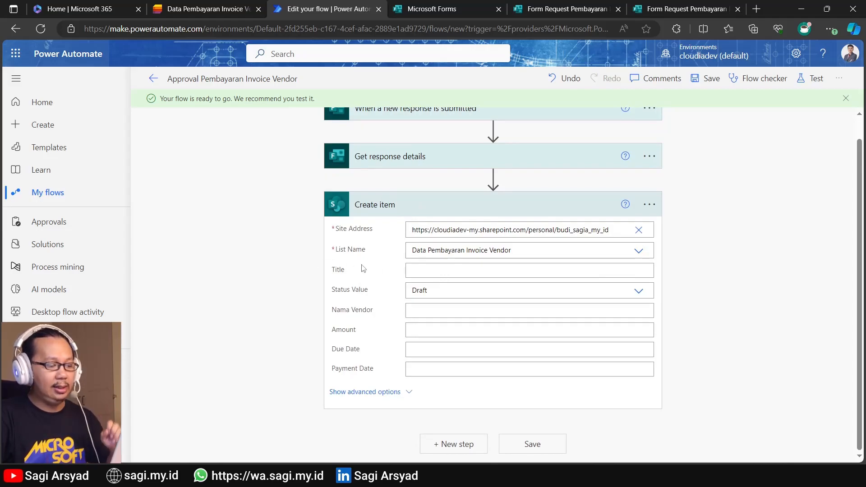
{"action": "left_click", "coordinate": [425, 270]}
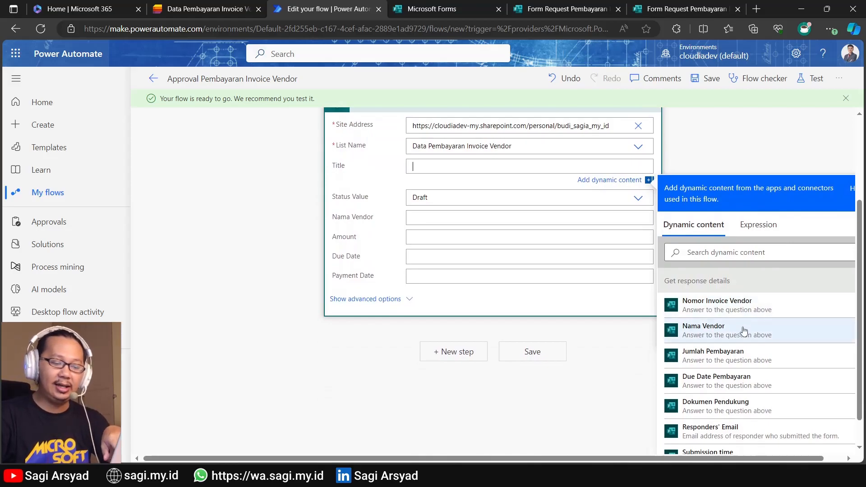
{"action": "left_click", "coordinate": [738, 305]}
{"action": "left_click", "coordinate": [241, 247]}
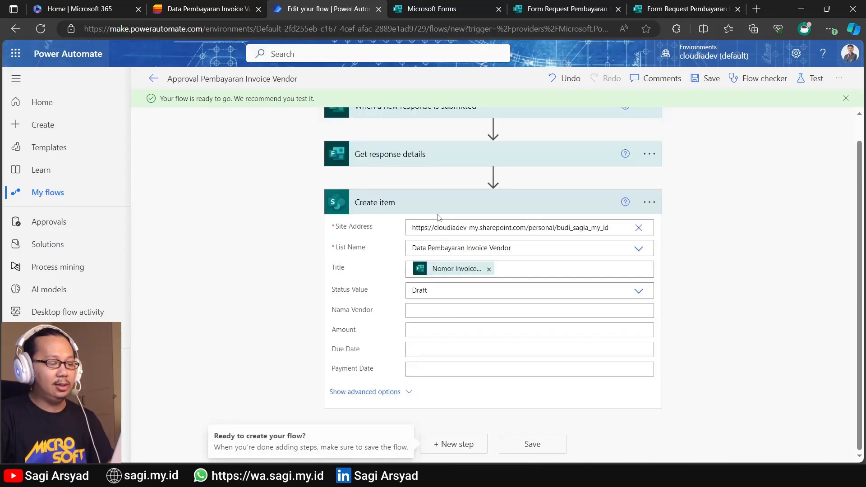
{"action": "left_click", "coordinate": [602, 311]}
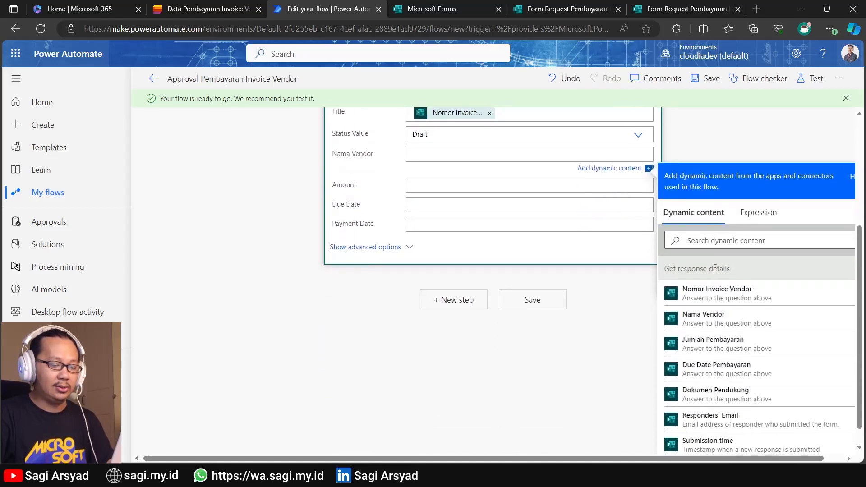
{"action": "left_click", "coordinate": [709, 318]}
Examine which dynamic content and expressions are offered for Create item's Amount, Due Date and Payment Date.
{"action": "left_click", "coordinate": [632, 239]}
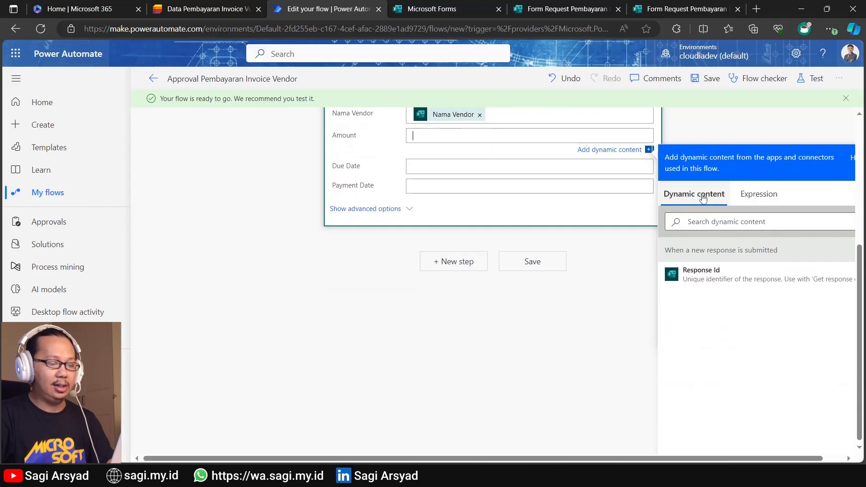
{"action": "left_click", "coordinate": [758, 195]}
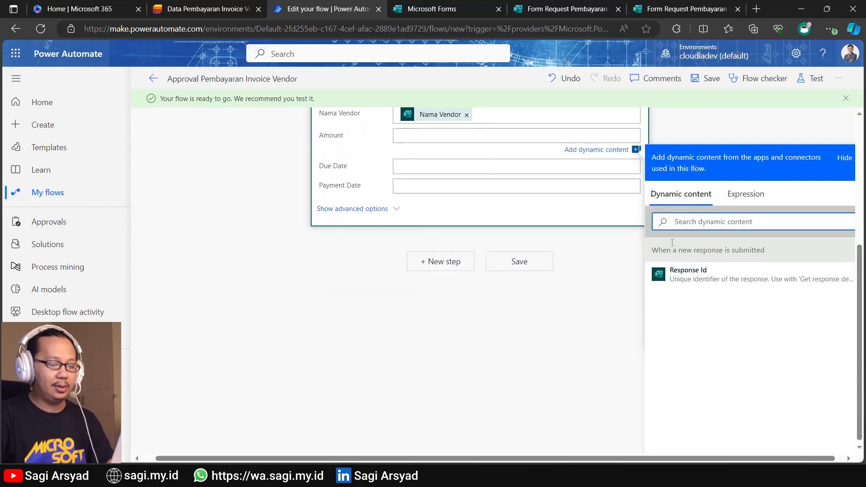
{"action": "left_click", "coordinate": [745, 194]}
{"action": "scroll", "coordinate": [660, 352], "scroll_direction": "down", "scroll_amount": 2}
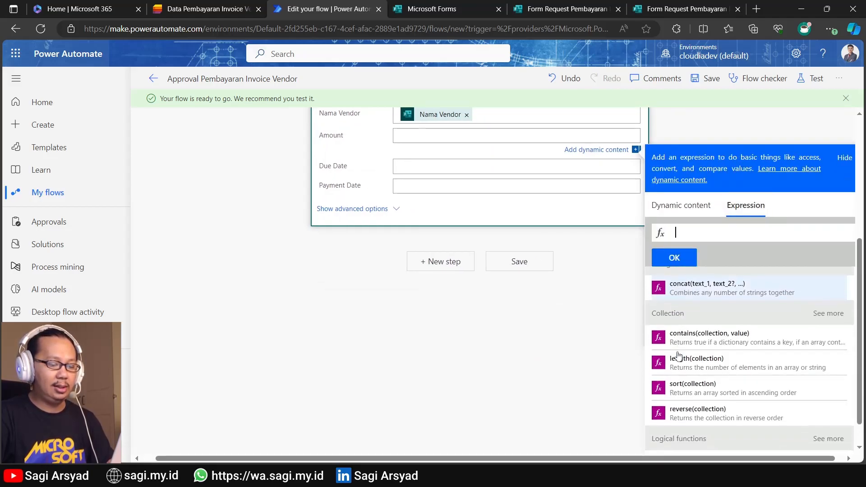
{"action": "left_click", "coordinate": [682, 204]}
{"action": "scroll", "coordinate": [593, 301], "scroll_direction": "up", "scroll_amount": 2}
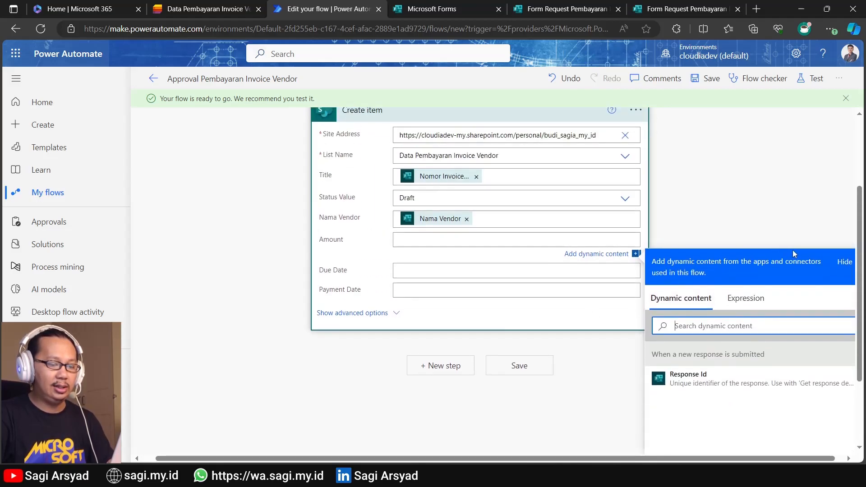
{"action": "left_click", "coordinate": [845, 266]}
{"action": "left_click", "coordinate": [597, 239]}
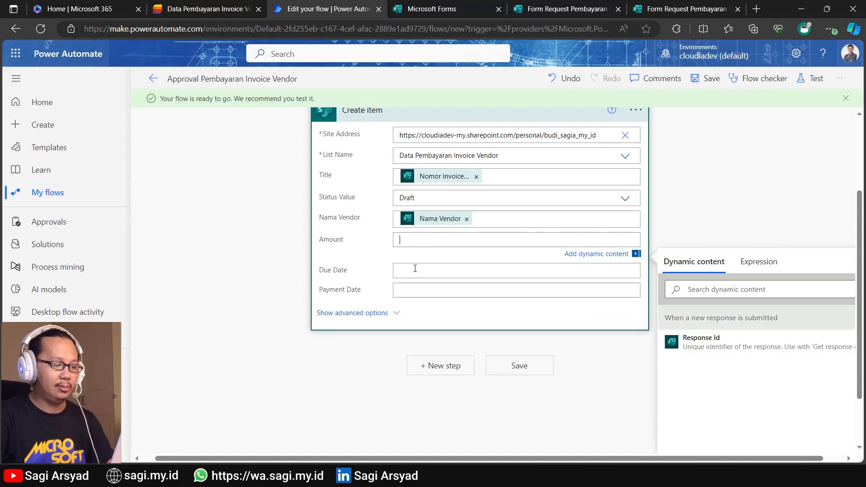
{"action": "left_click", "coordinate": [415, 270]}
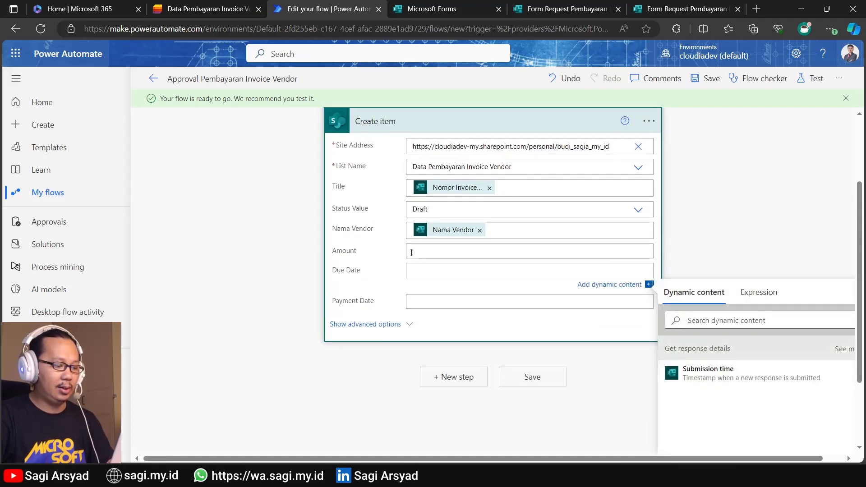
{"action": "left_click", "coordinate": [551, 252]}
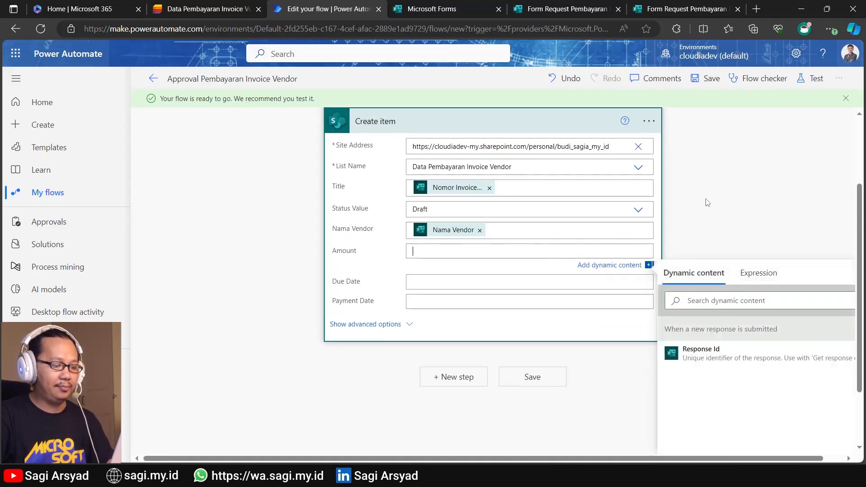
{"action": "scroll", "coordinate": [569, 325], "scroll_direction": "down", "scroll_amount": 2}
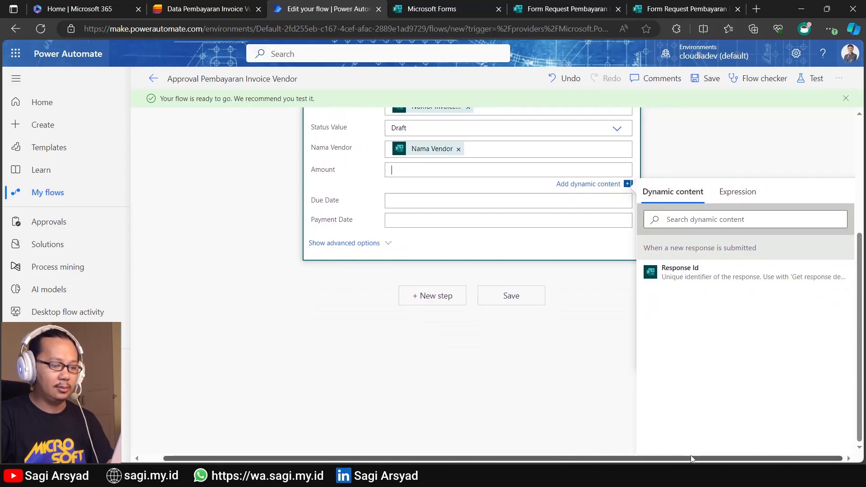
{"action": "left_click", "coordinate": [539, 218]}
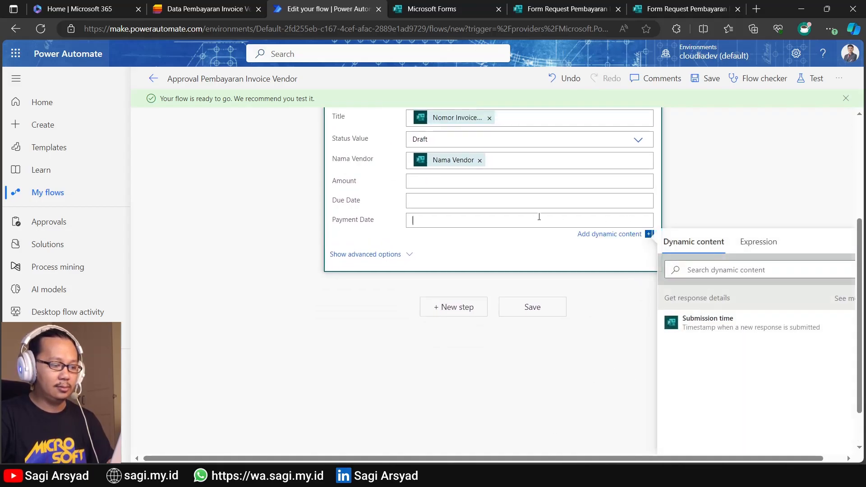
{"action": "left_click", "coordinate": [462, 198]}
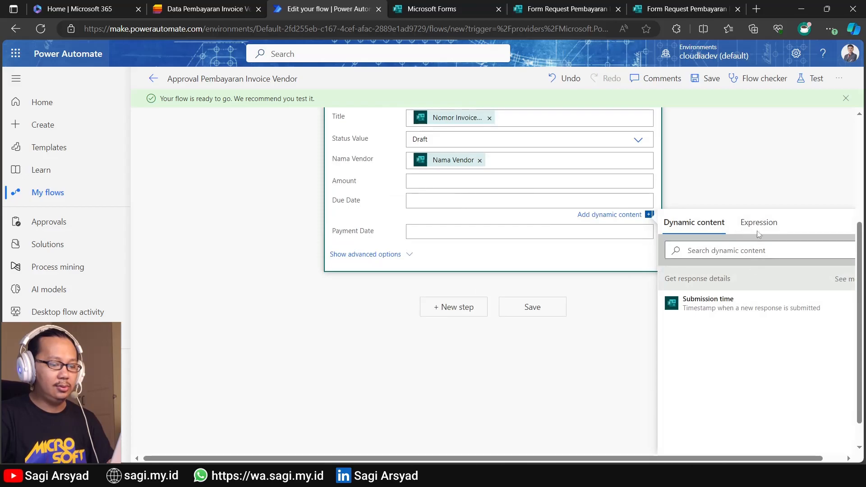
{"action": "left_click", "coordinate": [740, 306]}
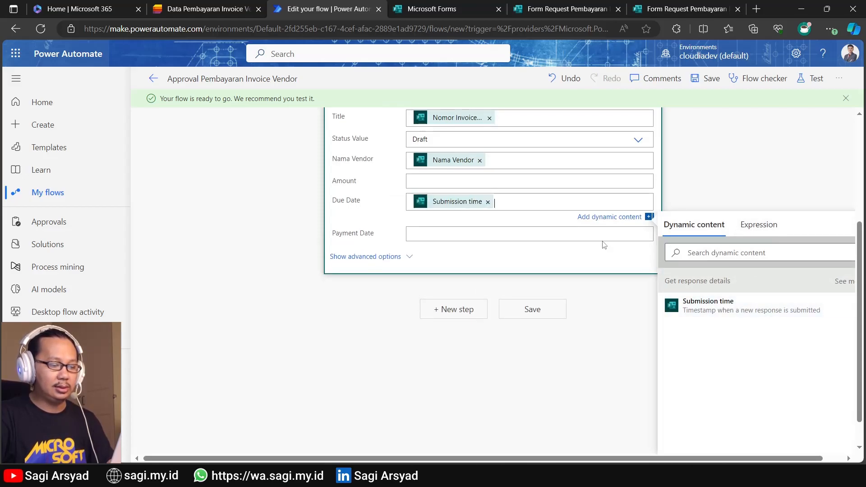
{"action": "left_click", "coordinate": [487, 202]}
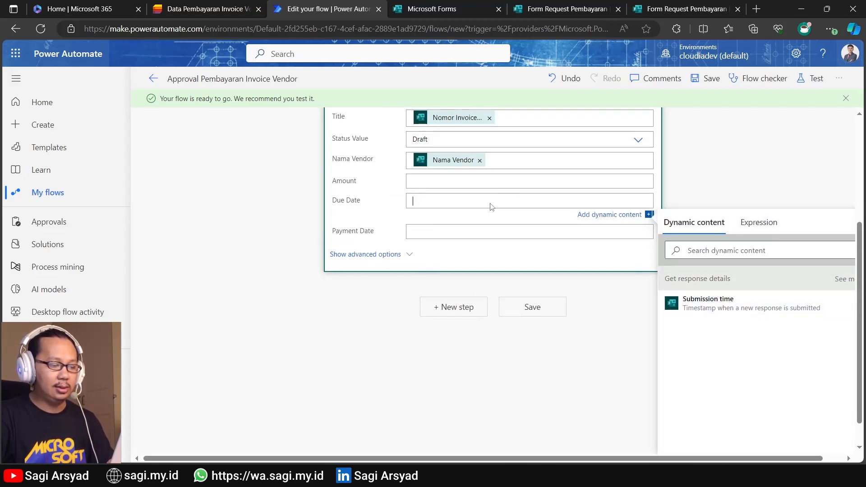
{"action": "left_click", "coordinate": [473, 181]}
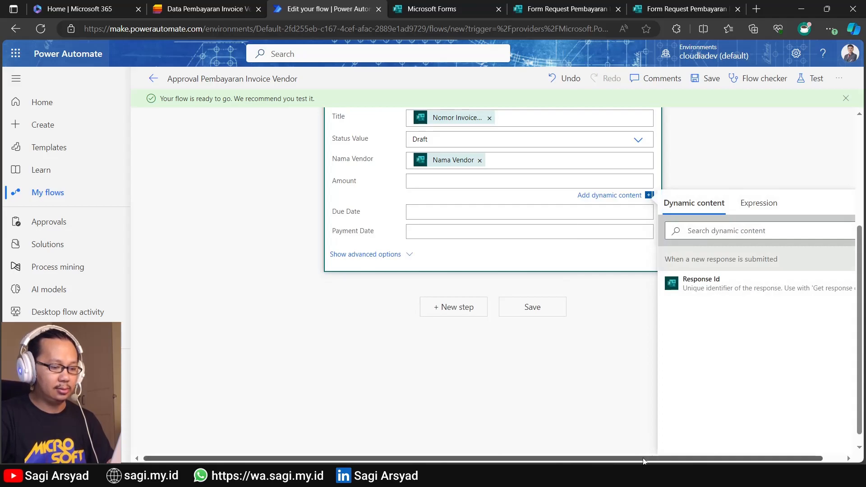
{"action": "left_click_drag", "start_coordinate": [645, 459], "coordinate": [672, 458]}
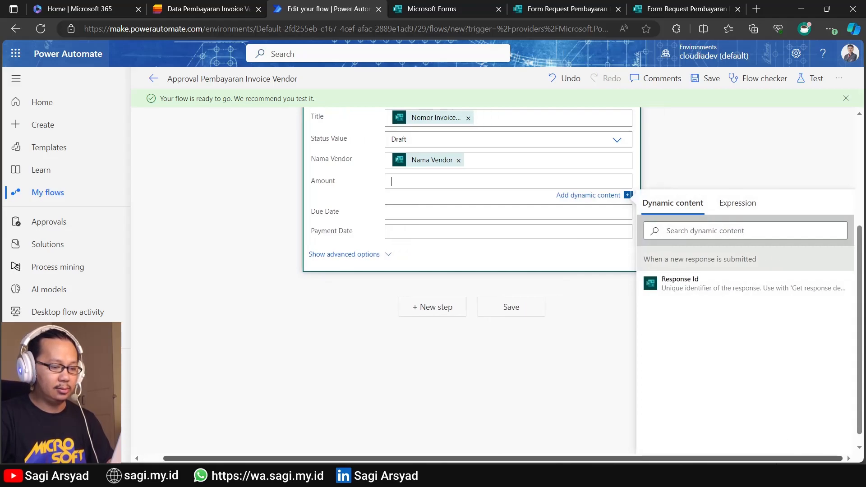
{"action": "left_click", "coordinate": [710, 282]}
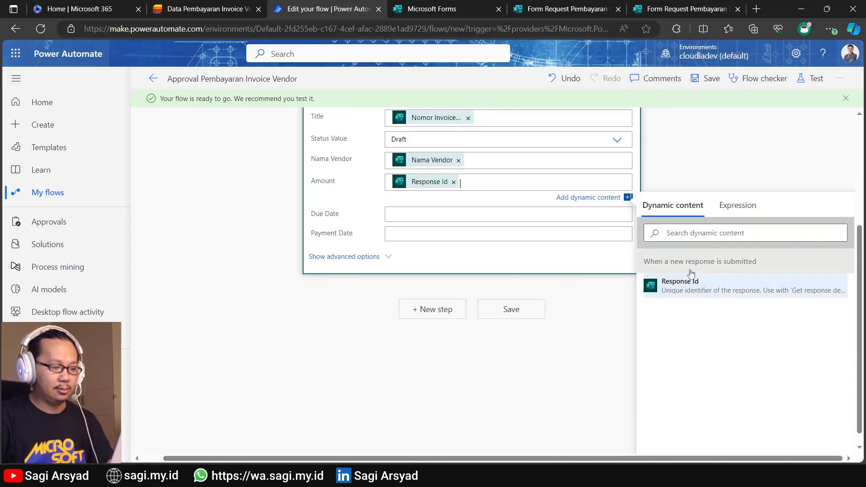
{"action": "left_click", "coordinate": [454, 182]}
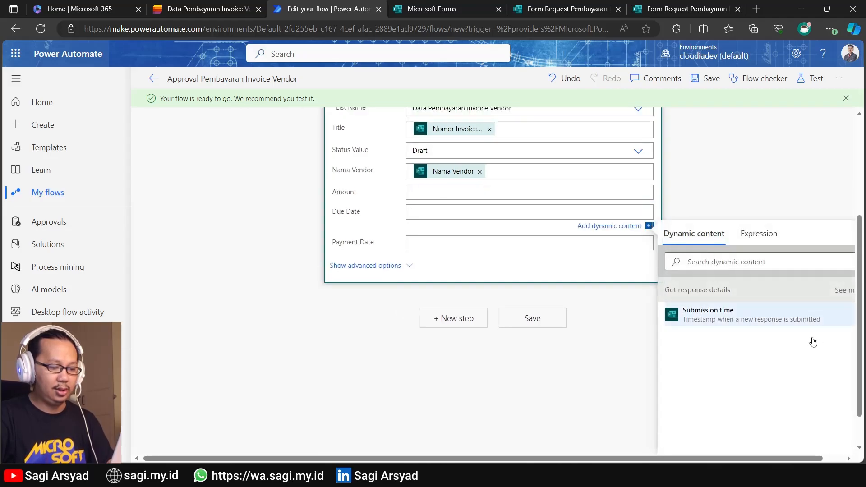
Map Create item's Due Date to the form answer Due Date Pembayaran from the full list of response details.
{"action": "left_click", "coordinate": [845, 290]}
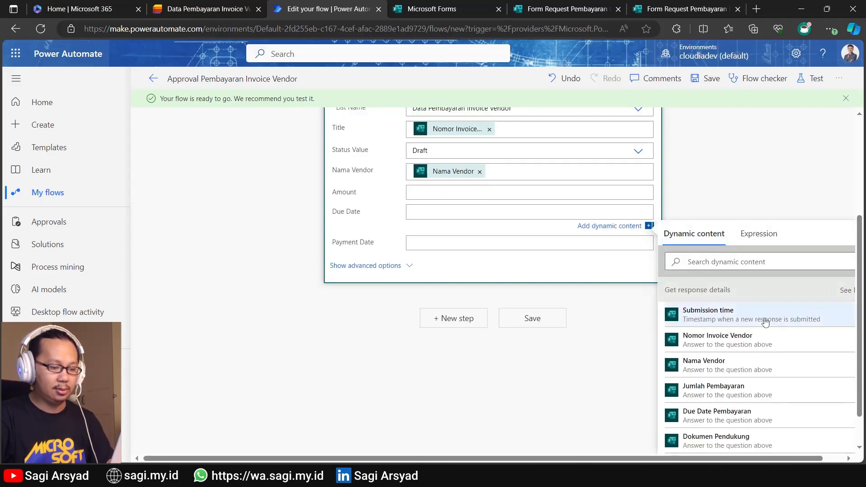
{"action": "scroll", "coordinate": [720, 344], "scroll_direction": "down", "scroll_amount": 1}
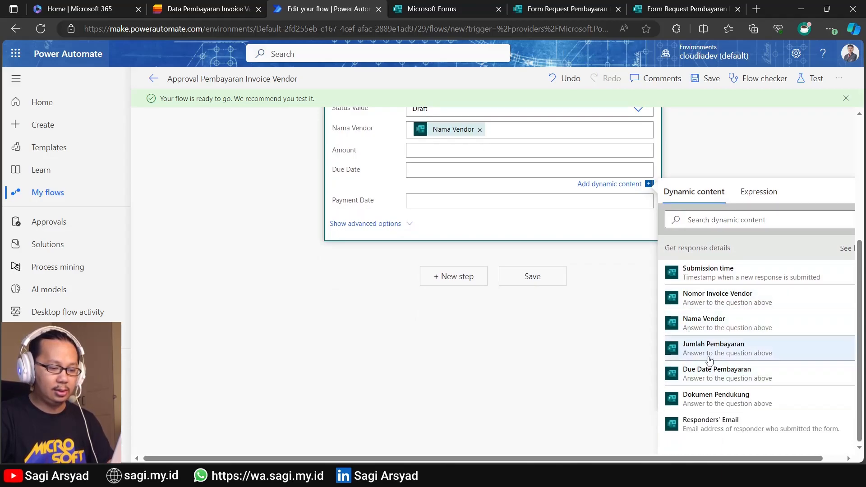
{"action": "left_click", "coordinate": [747, 371]}
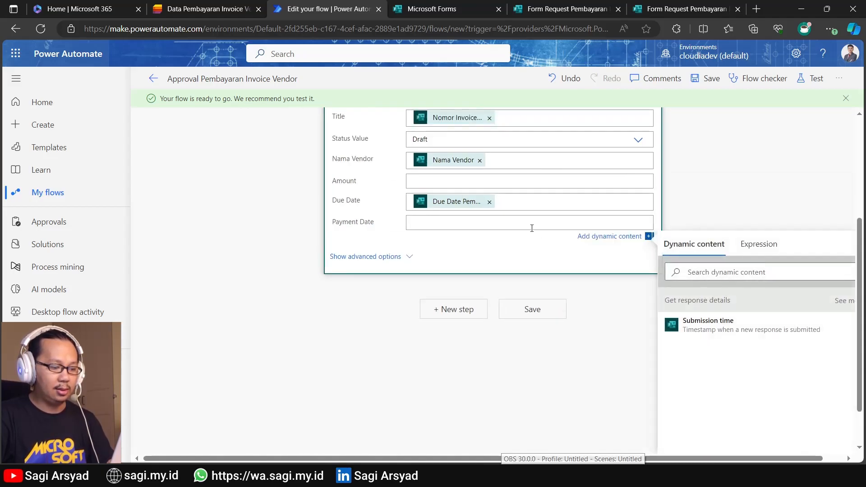
Expand the complete list of Get response details content for Create item's Payment Date.
{"action": "left_click", "coordinate": [844, 305]}
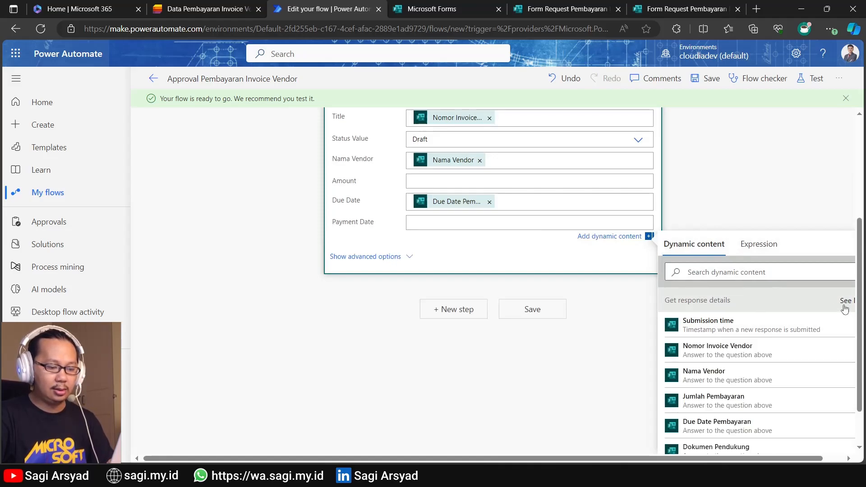
In the Create item action, map Jumlah Pembayaran to Amount, leave Payment Date empty, and save the flow.
{"action": "left_click", "coordinate": [733, 401]}
{"action": "key", "text": "BackSpace"}
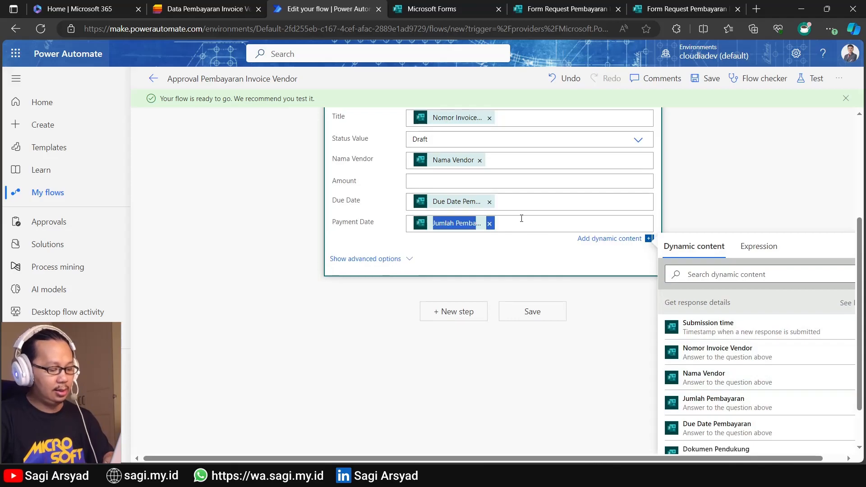
{"action": "key", "text": "BackSpace"}
{"action": "key", "text": "ctrl+z"}
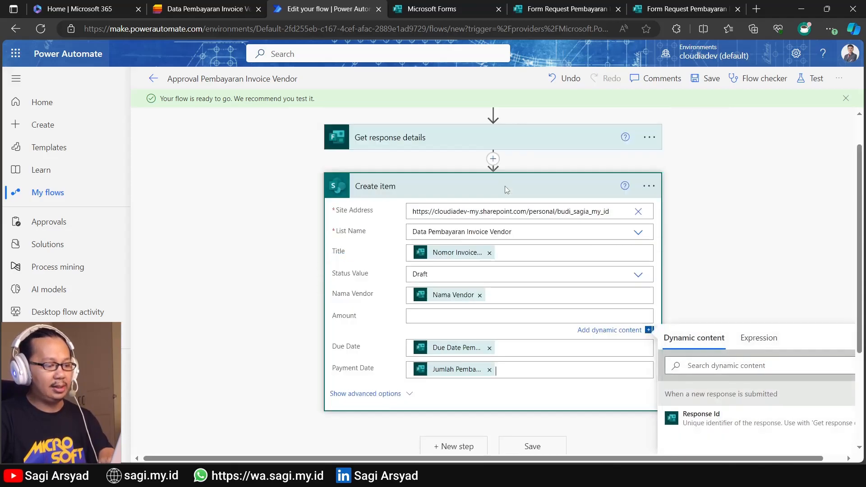
{"action": "key", "text": "BackSpace"}
{"action": "key", "text": "BackSpace"}
{"action": "key", "text": "ctrl+v"}
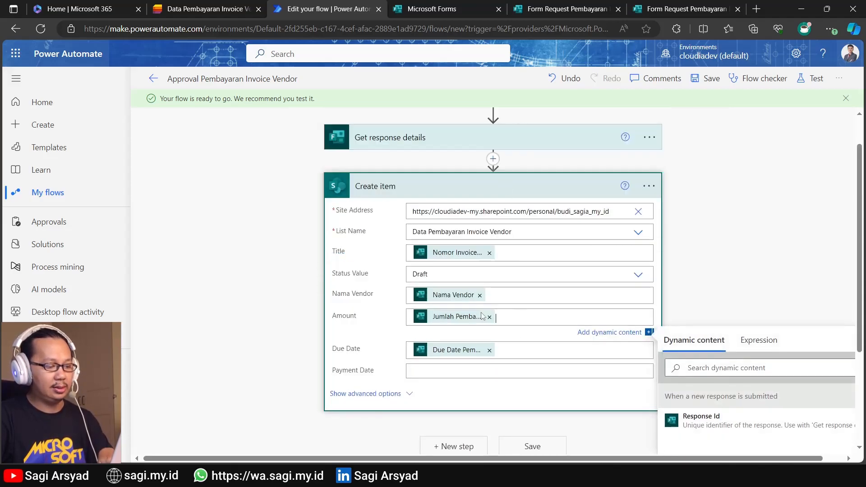
{"action": "left_click", "coordinate": [745, 280]}
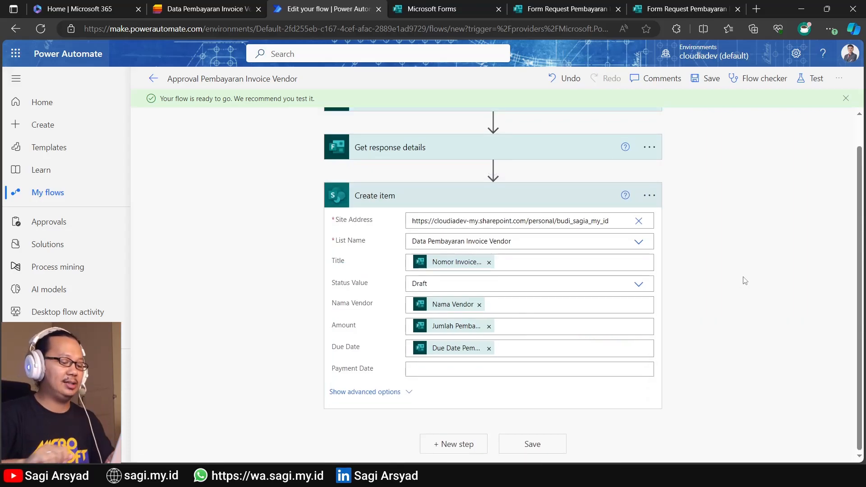
{"action": "left_click", "coordinate": [541, 446]}
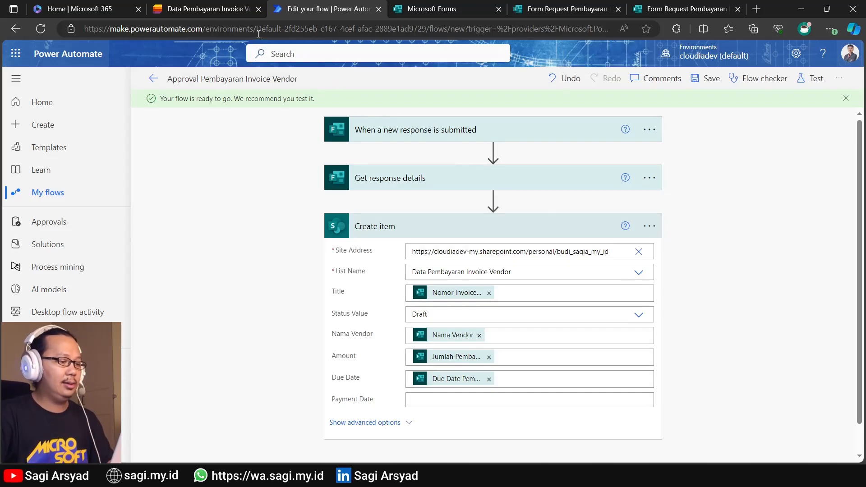
Start another response to the invoice payment form, entering an invoice number, vendor name PT TEst and payment amount 123123.
{"action": "left_click", "coordinate": [645, 5]}
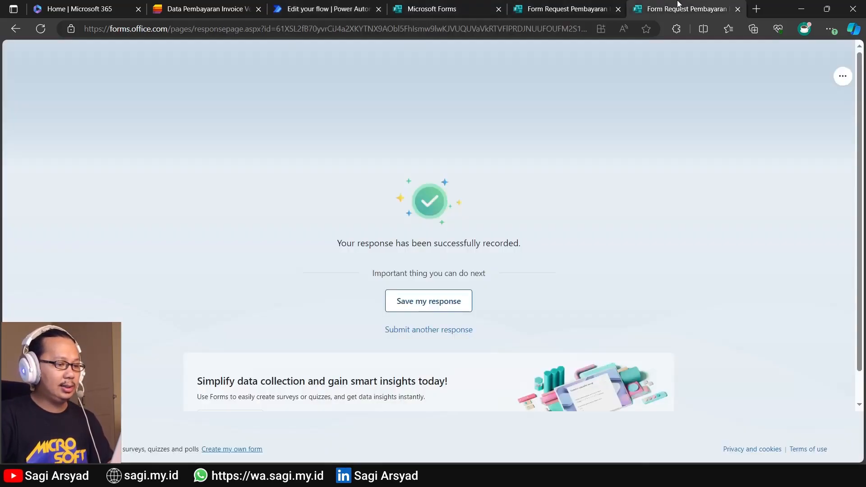
{"action": "left_click", "coordinate": [596, 6]}
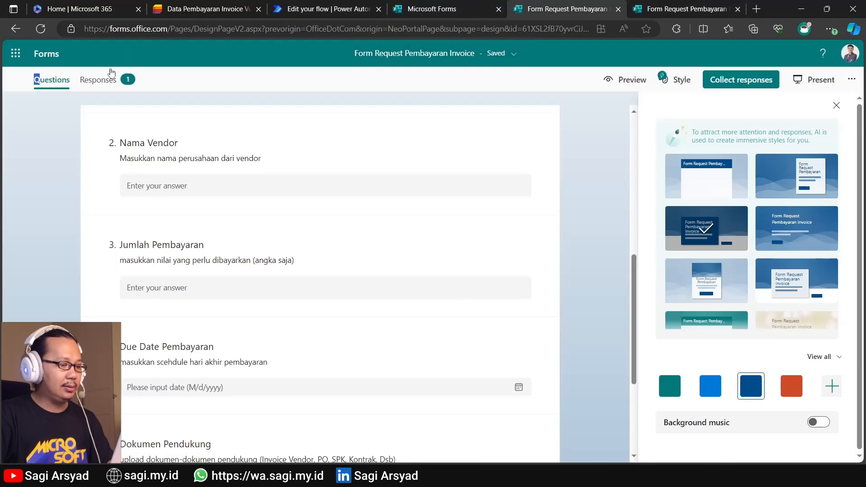
{"action": "left_click", "coordinate": [691, 6]}
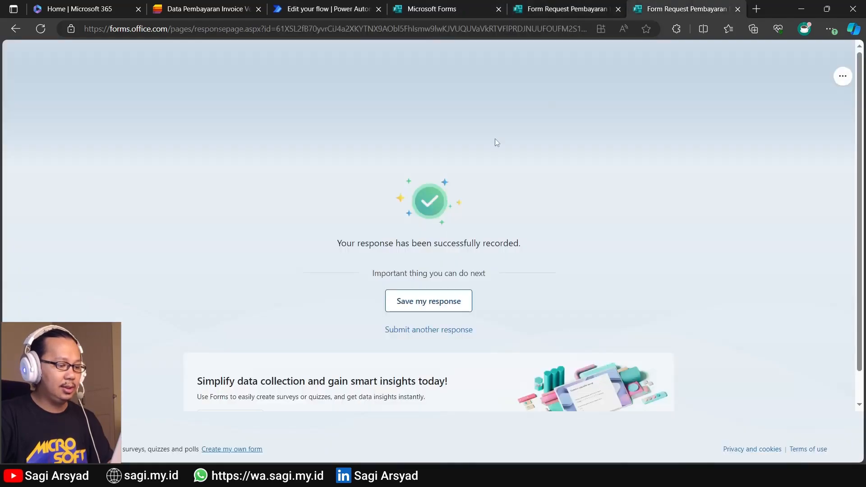
{"action": "left_click", "coordinate": [428, 331]}
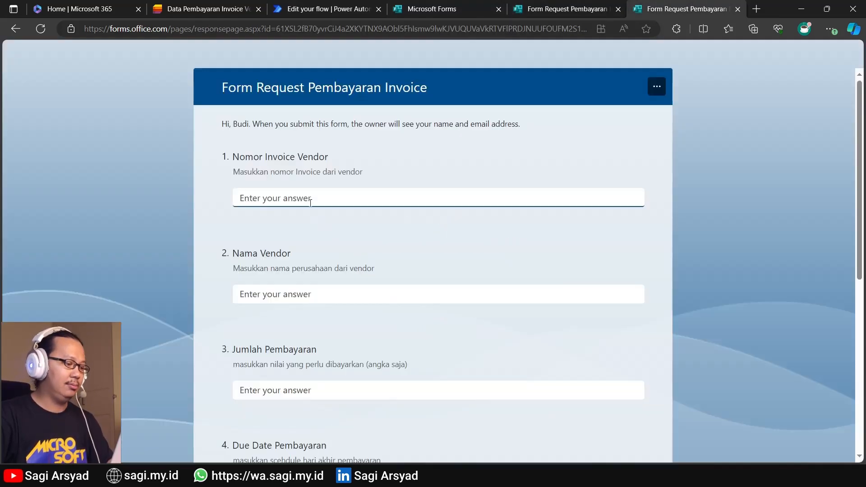
{"action": "type", "text": "192023917"}
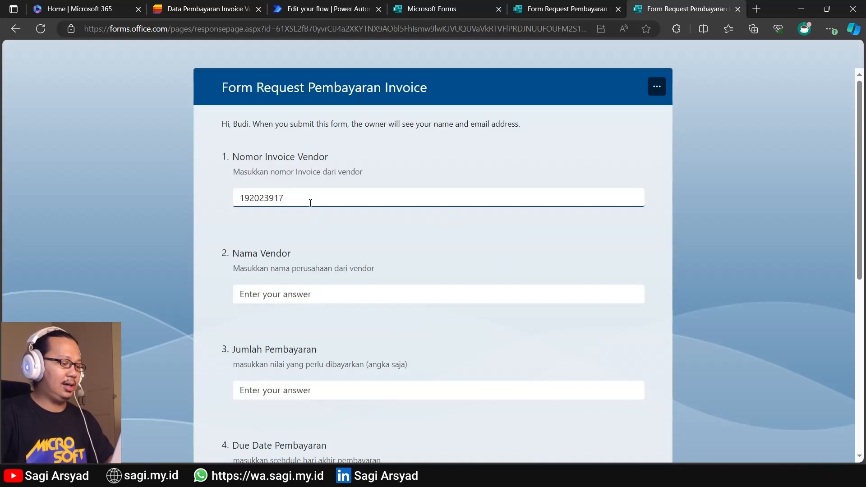
{"action": "left_click", "coordinate": [321, 302]}
{"action": "type", "text": "PT TEst"}
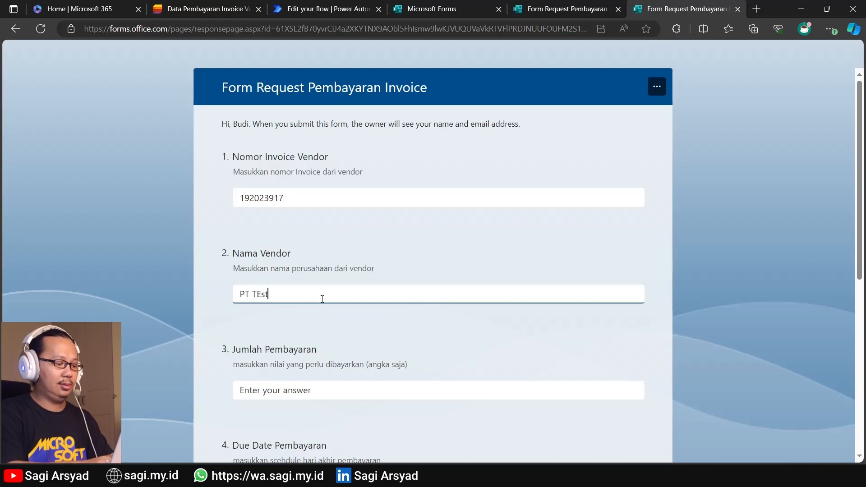
{"action": "left_click", "coordinate": [287, 392]}
{"action": "type", "text": "123123"}
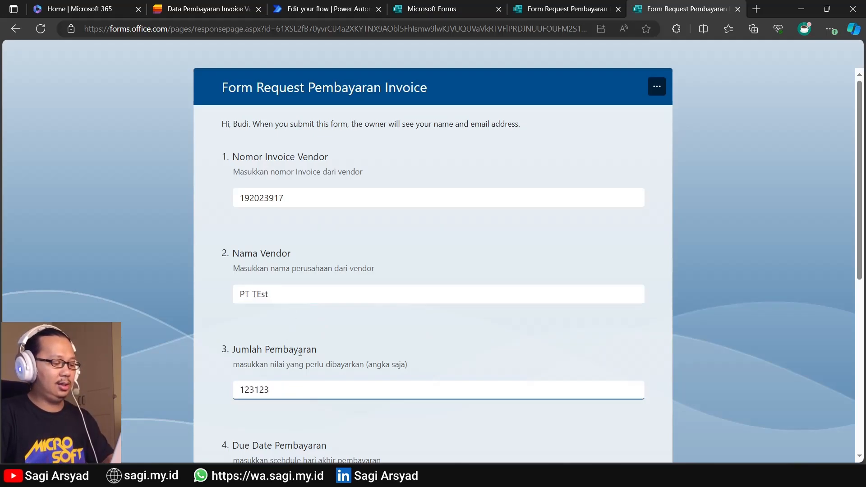
Set the due date to 12/14/2023, upload Notes_230802_141738.pdf as the supporting document, and submit the form response.
{"action": "scroll", "coordinate": [405, 325], "scroll_direction": "down", "scroll_amount": 4}
{"action": "left_click", "coordinate": [637, 309]}
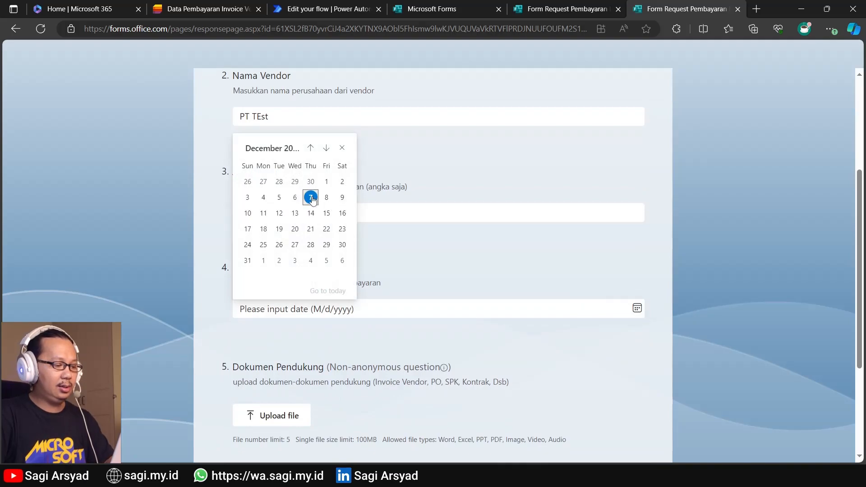
{"action": "left_click", "coordinate": [312, 213]}
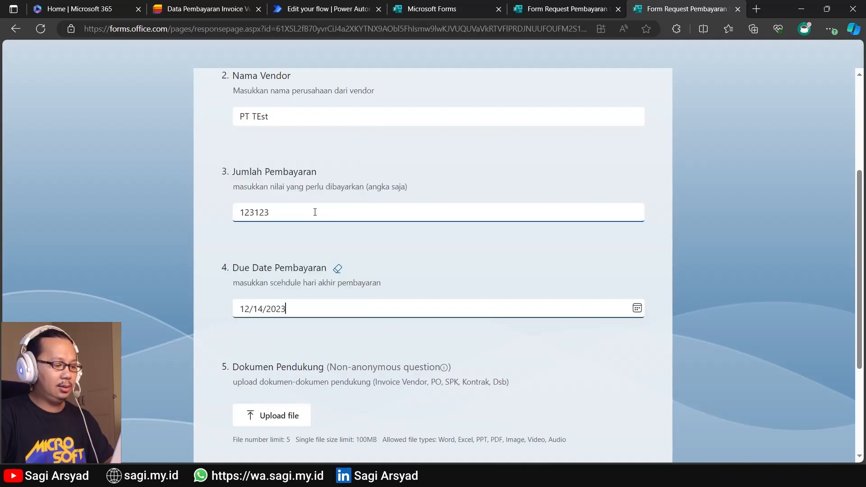
{"action": "left_click", "coordinate": [283, 412]}
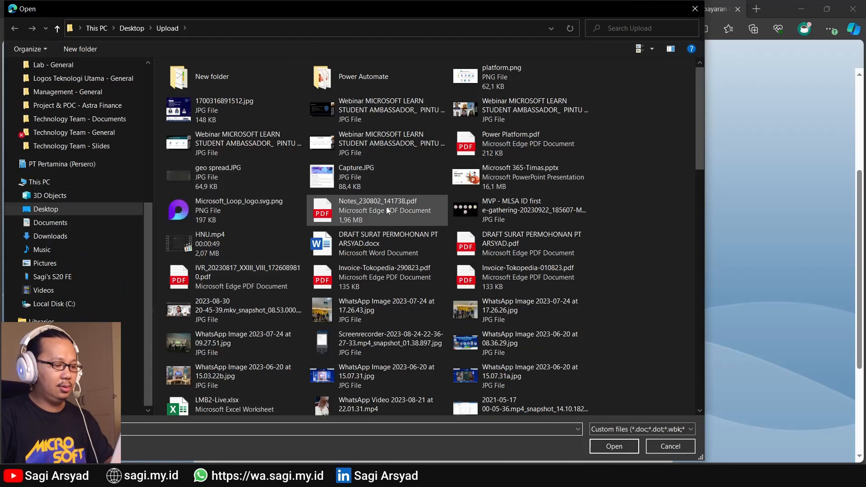
{"action": "double_click", "coordinate": [386, 207]}
{"action": "scroll", "coordinate": [560, 343], "scroll_direction": "down", "scroll_amount": 4}
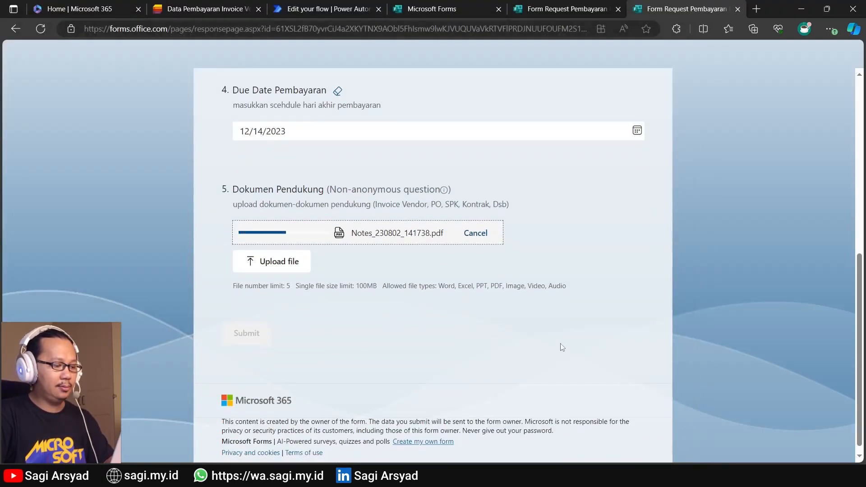
{"action": "left_click", "coordinate": [245, 343]}
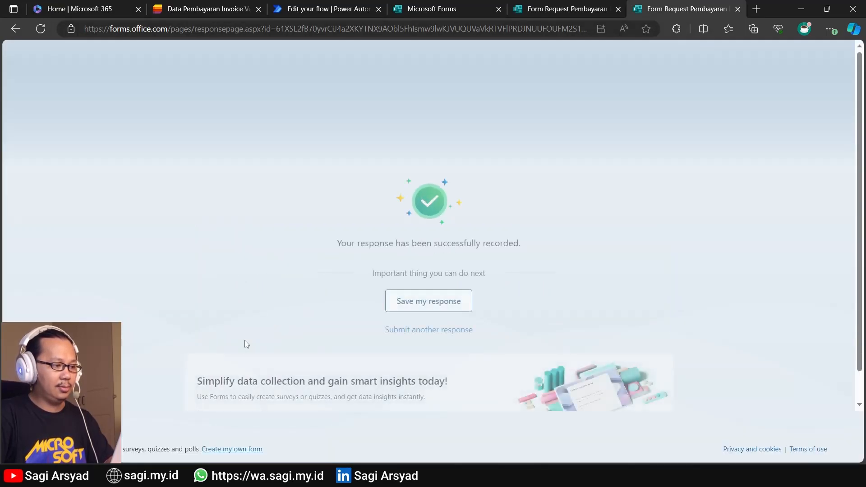
Examine the Create item values in the flow's latest run and check the refreshed Data Pembayaran Invoice Vendor list.
{"action": "left_click", "coordinate": [337, 3]}
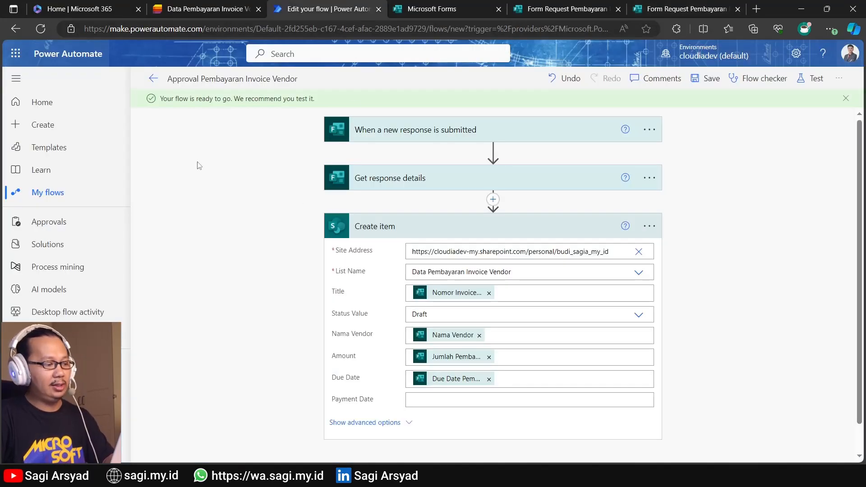
{"action": "left_click", "coordinate": [154, 79]}
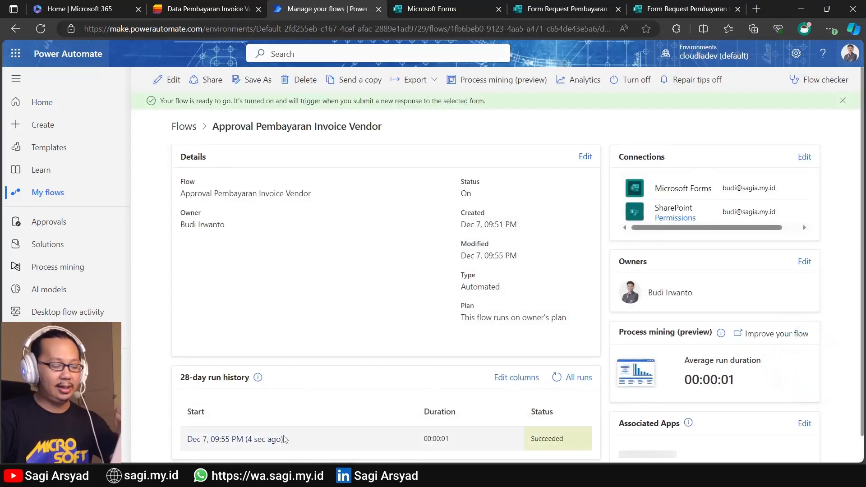
{"action": "left_click", "coordinate": [260, 440]}
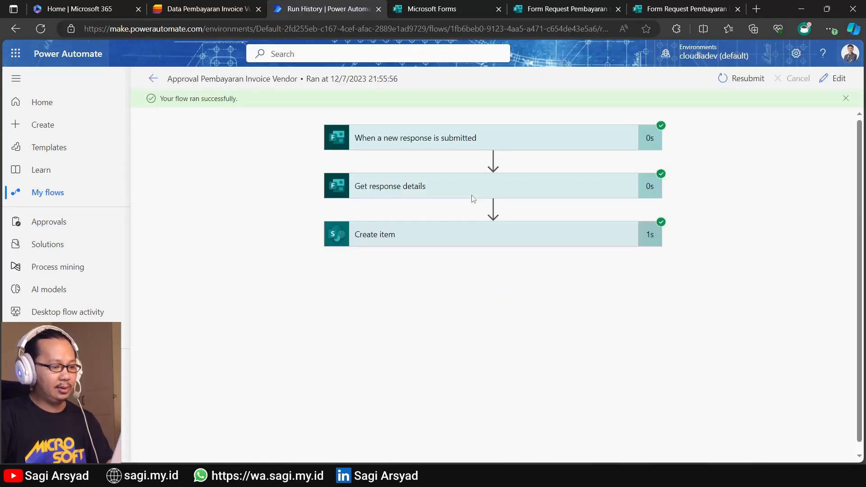
{"action": "left_click", "coordinate": [426, 242]}
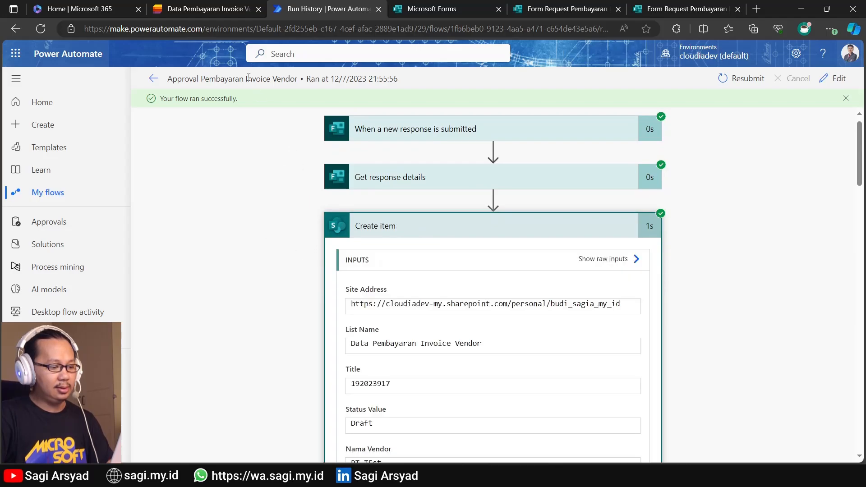
{"action": "scroll", "coordinate": [346, 348], "scroll_direction": "down", "scroll_amount": 5}
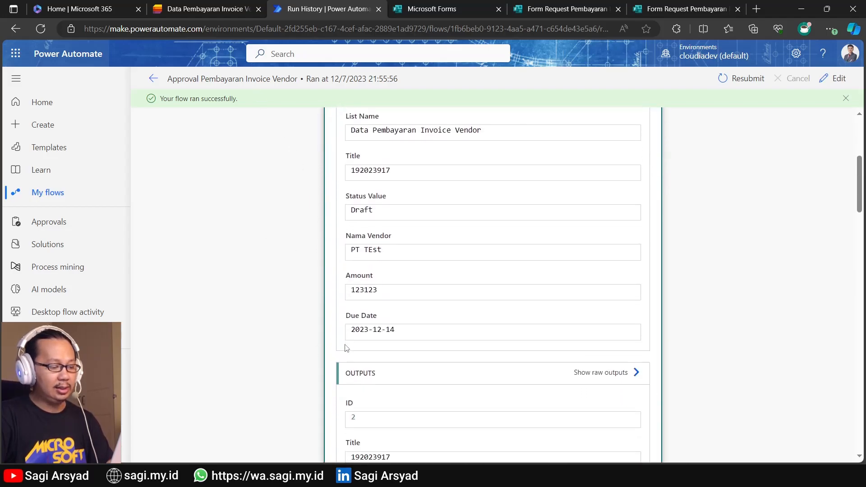
{"action": "left_click", "coordinate": [201, 9]}
{"action": "key", "text": "F5"}
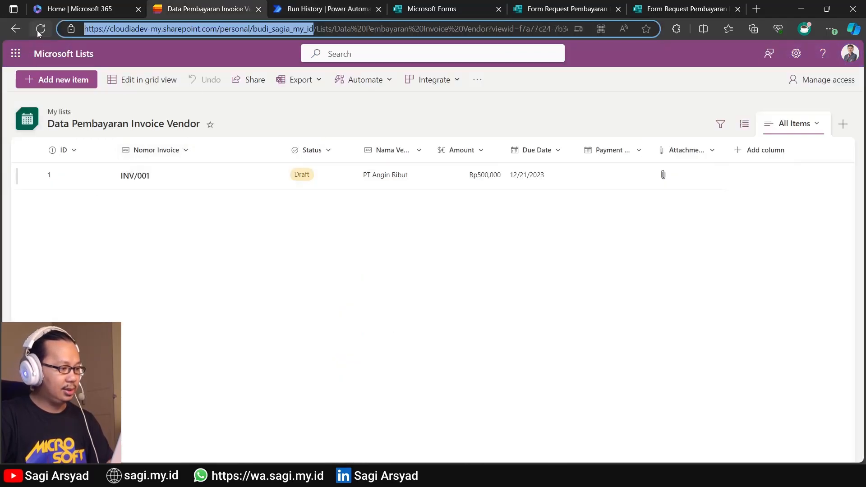
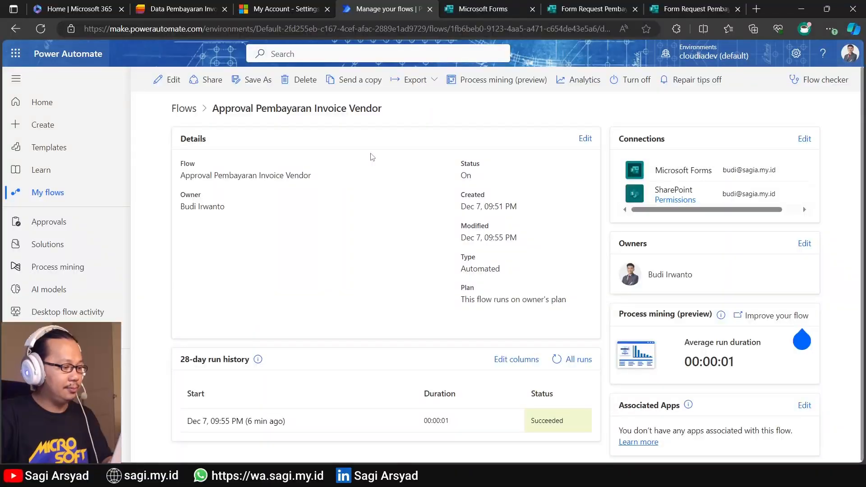
Open the Approval Pembayaran Invoice Vendor flow for editing and switch it to the classic designer.
{"action": "left_click", "coordinate": [171, 80]}
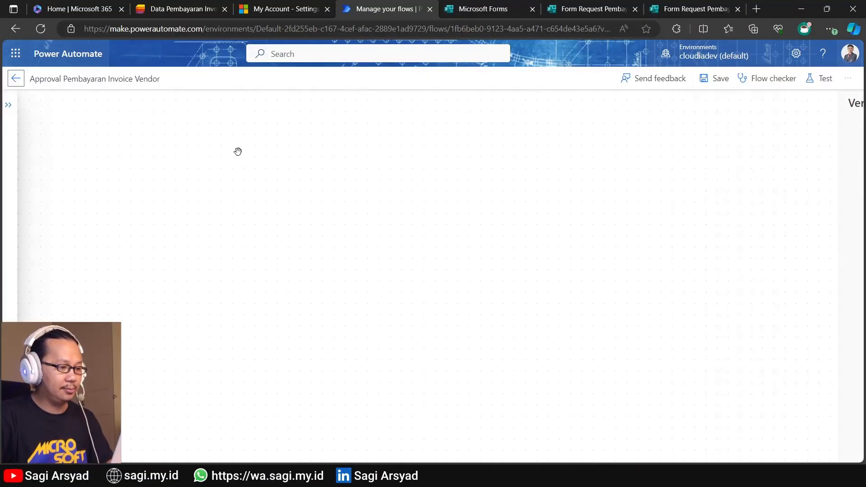
{"action": "left_click", "coordinate": [848, 78]}
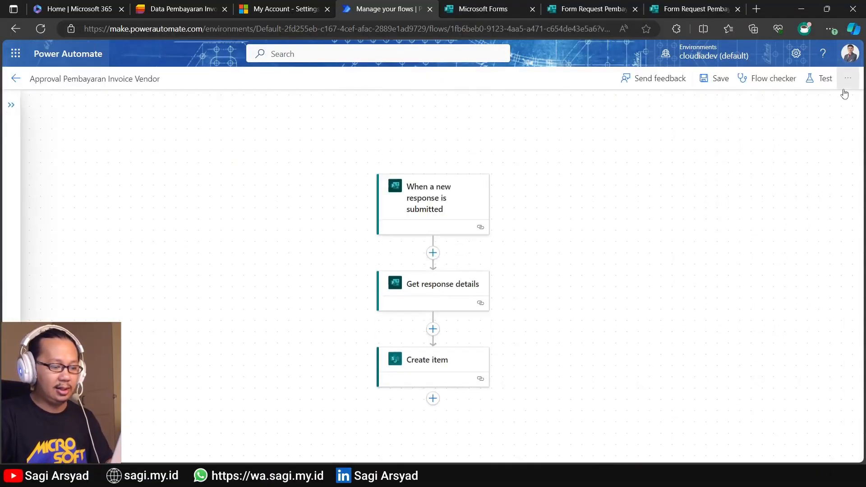
{"action": "left_click", "coordinate": [820, 100]}
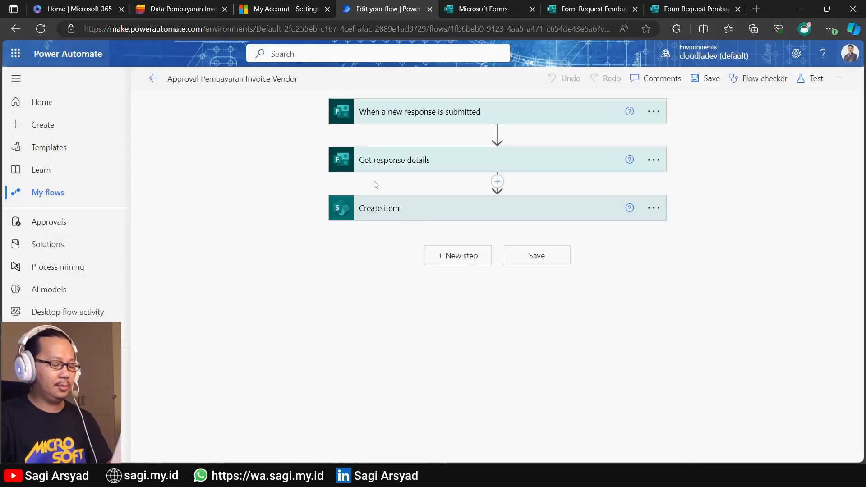
Search the operations for json and add a Parse JSON action after Create item.
{"action": "left_click", "coordinate": [449, 258]}
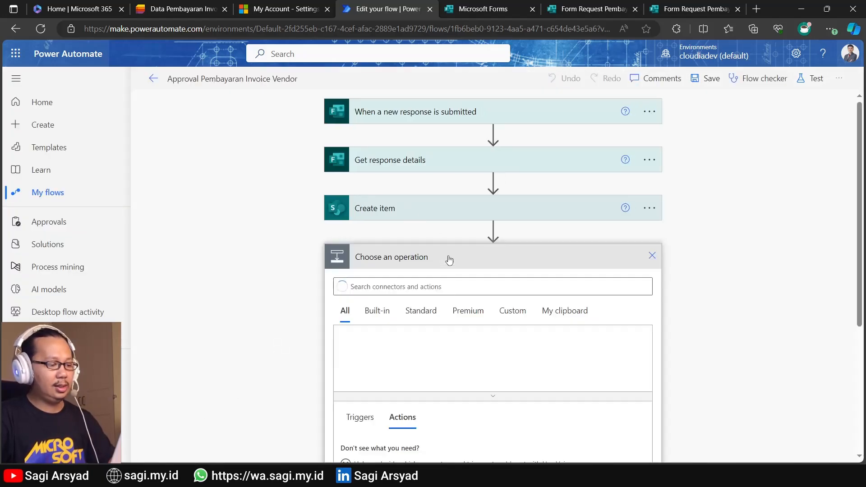
{"action": "left_click", "coordinate": [434, 287]}
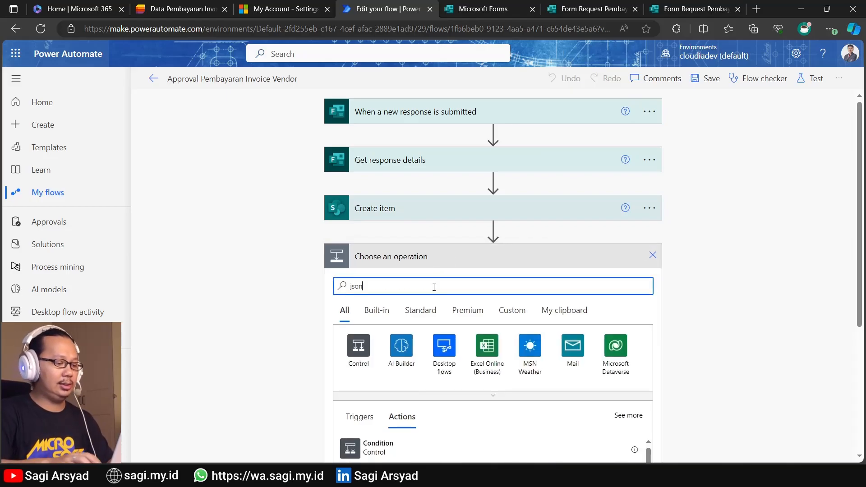
{"action": "scroll", "coordinate": [209, 293], "scroll_direction": "down", "scroll_amount": 3}
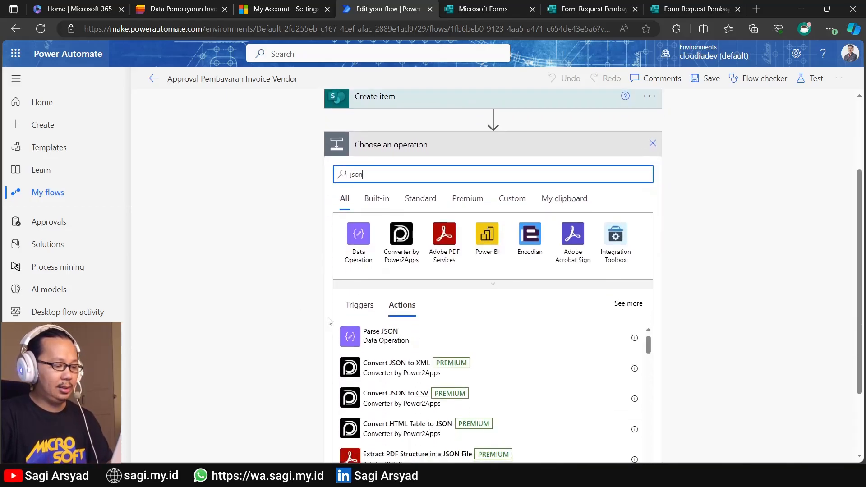
{"action": "left_click", "coordinate": [381, 336]}
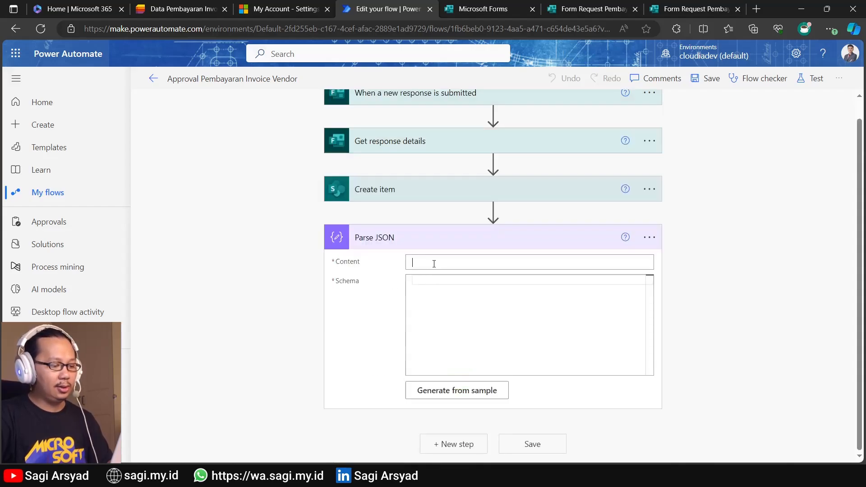
Find the Dokumen Pendukung response value by searching for pen and use it as the Parse JSON content.
{"action": "scroll", "coordinate": [785, 322], "scroll_direction": "down", "scroll_amount": 2}
{"action": "scroll", "coordinate": [784, 315], "scroll_direction": "down", "scroll_amount": 4}
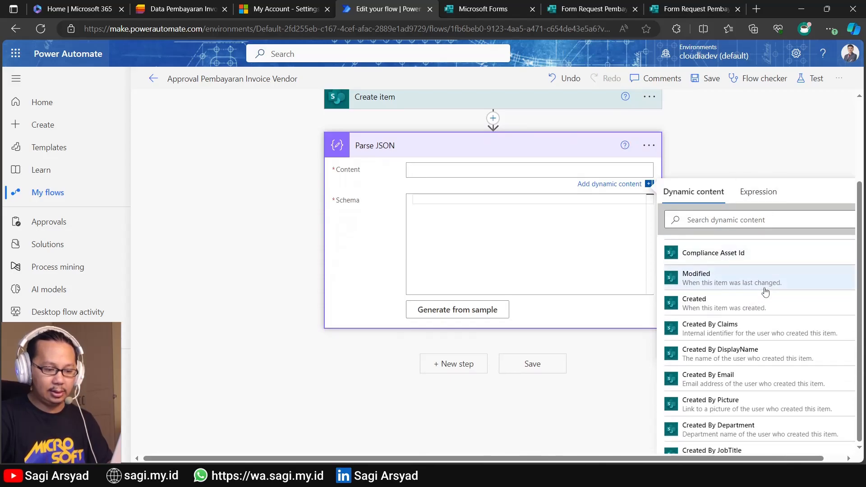
{"action": "scroll", "coordinate": [766, 286], "scroll_direction": "down", "scroll_amount": 5}
{"action": "scroll", "coordinate": [765, 291], "scroll_direction": "up", "scroll_amount": 3}
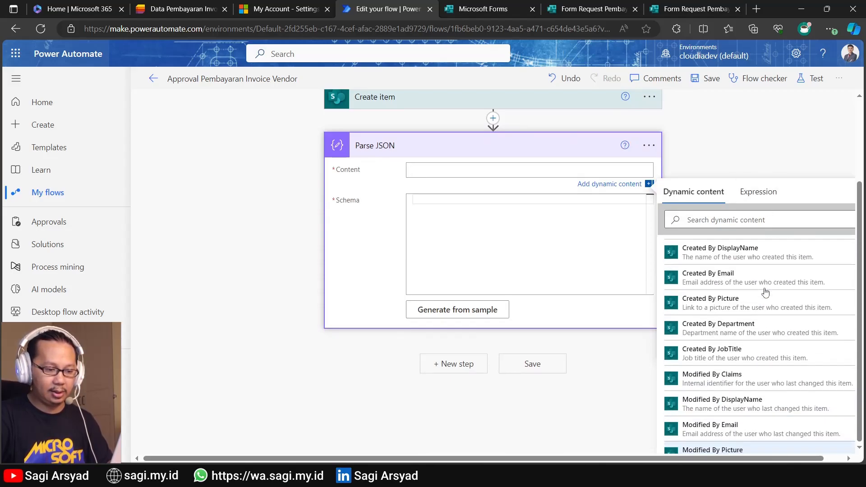
{"action": "left_click", "coordinate": [722, 220]}
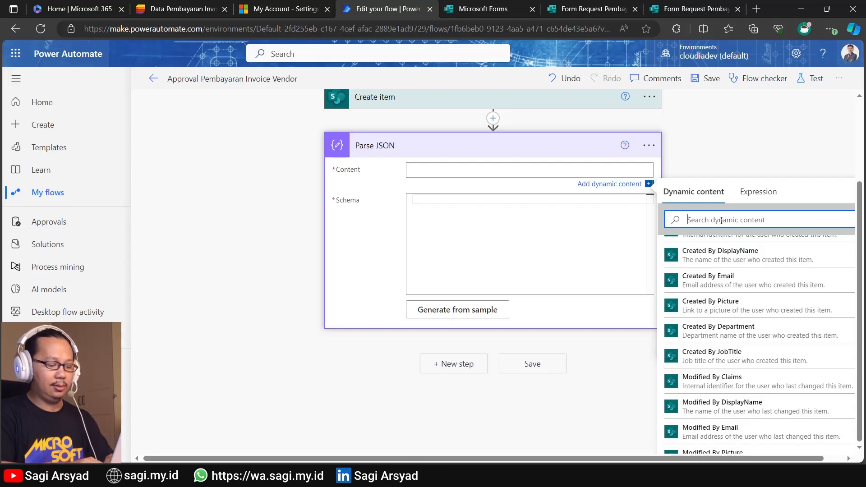
{"action": "type", "text": "pen"}
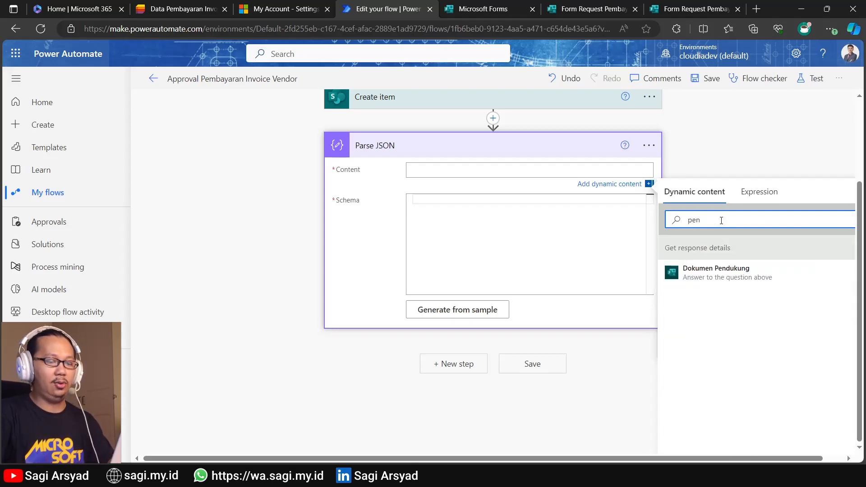
{"action": "left_click", "coordinate": [722, 272]}
{"action": "left_click", "coordinate": [326, 239]}
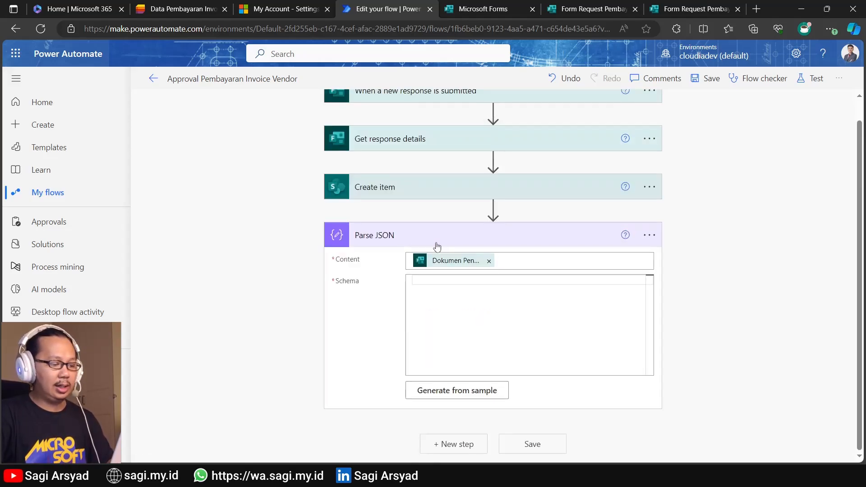
Paste the copied schema, an array of objects with name, link, id and driveId properties, into the Parse JSON action and review its beginning.
{"action": "left_click", "coordinate": [435, 245]}
{"action": "left_click", "coordinate": [436, 261]}
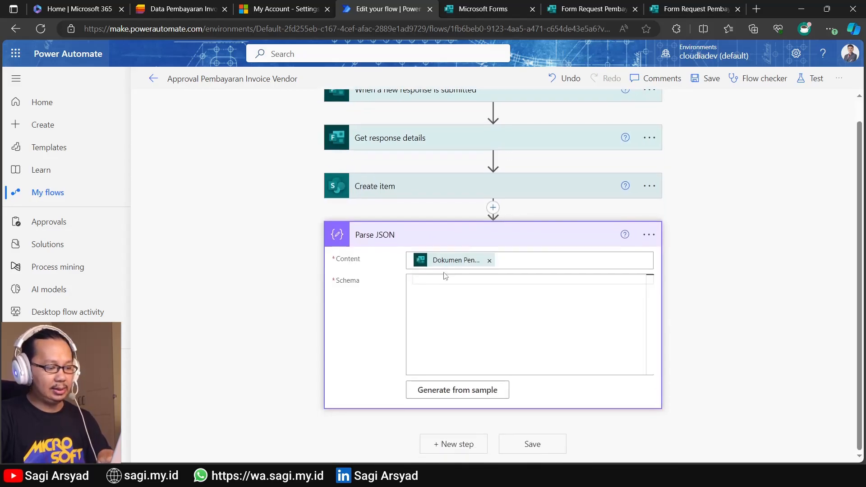
{"action": "key", "text": "ctrl+v"}
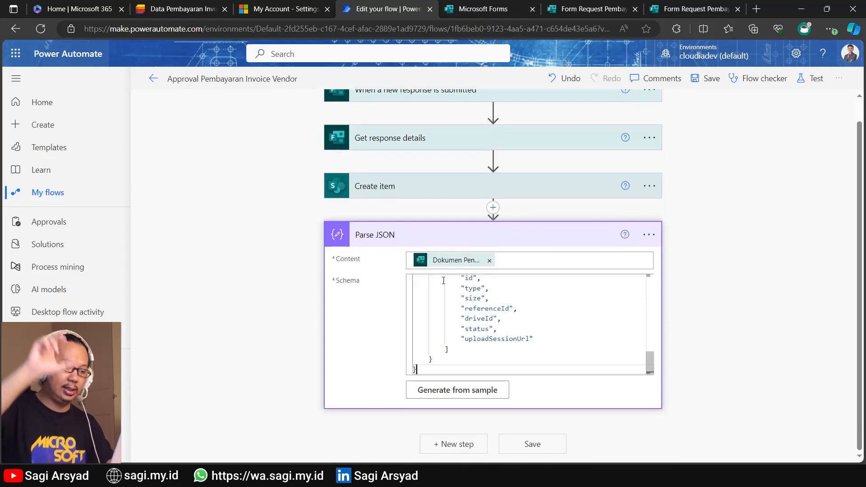
{"action": "scroll", "coordinate": [442, 297], "scroll_direction": "up", "scroll_amount": 10}
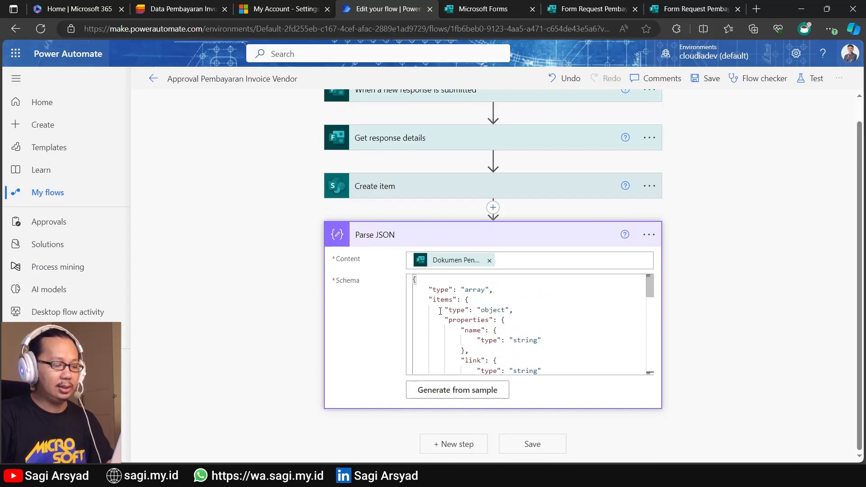
{"action": "scroll", "coordinate": [440, 312], "scroll_direction": "down", "scroll_amount": 1}
{"action": "scroll", "coordinate": [440, 311], "scroll_direction": "up", "scroll_amount": 1}
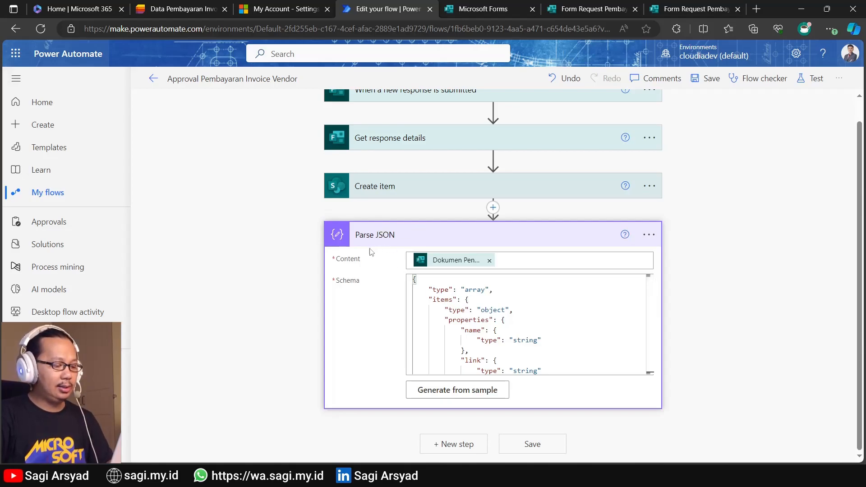
Add a OneDrive for Business Get file metadata action after Parse JSON and use the parsed id as its file.
{"action": "left_click", "coordinate": [457, 442]}
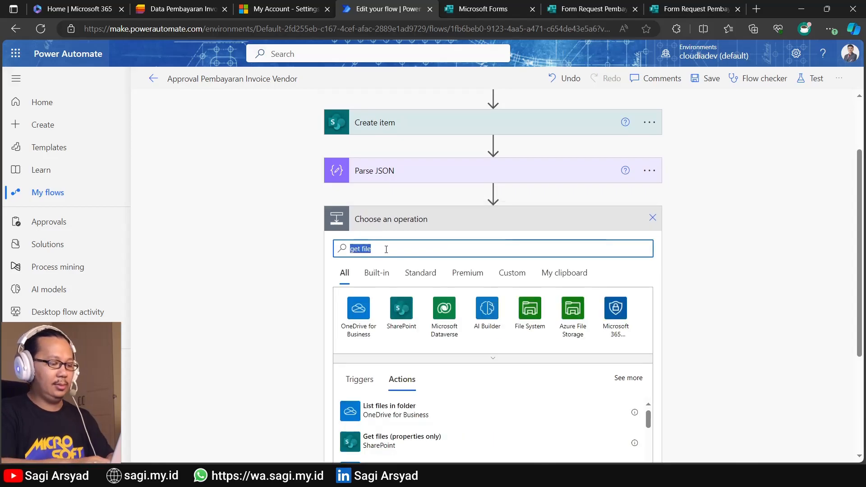
{"action": "type", "text": "get file meta"}
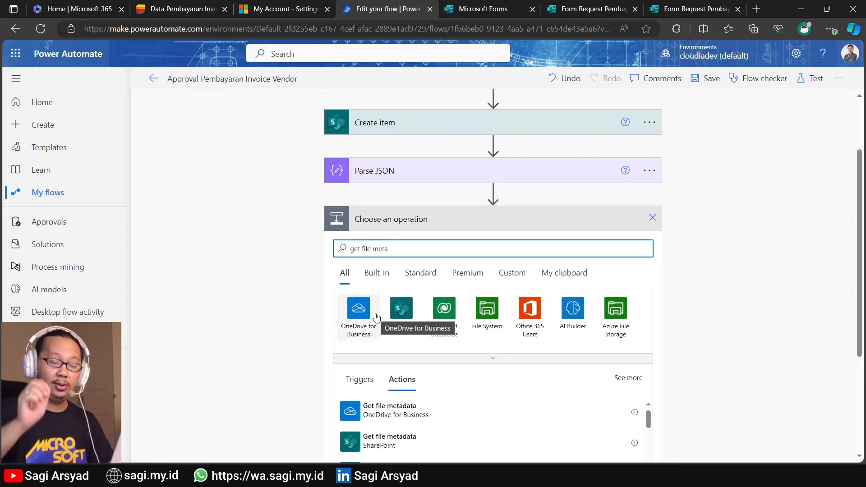
{"action": "left_click", "coordinate": [395, 416]}
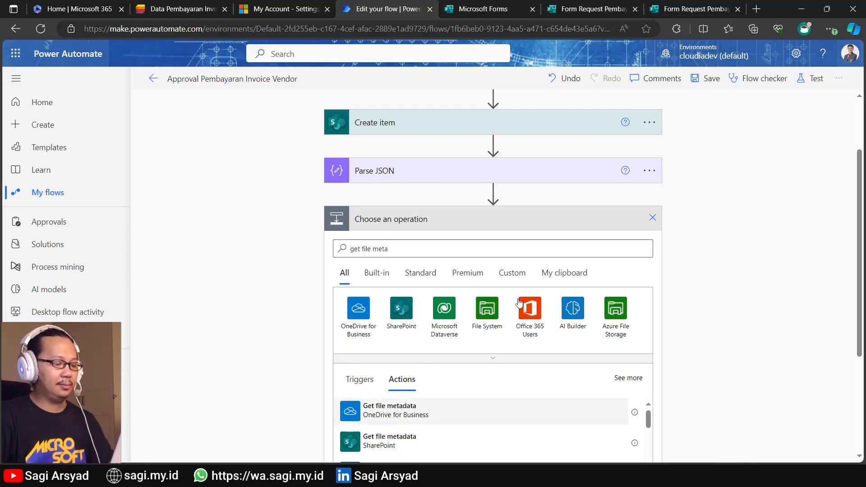
{"action": "left_click", "coordinate": [492, 329]}
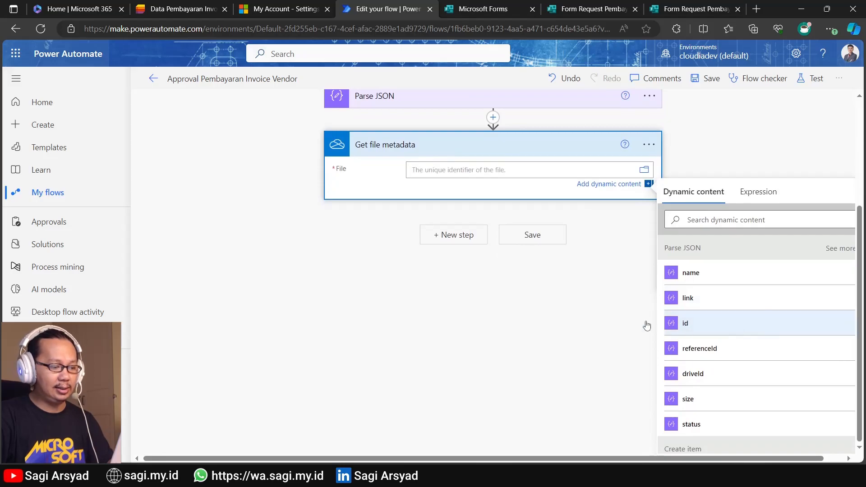
{"action": "left_click", "coordinate": [687, 328]}
{"action": "left_click", "coordinate": [445, 328]}
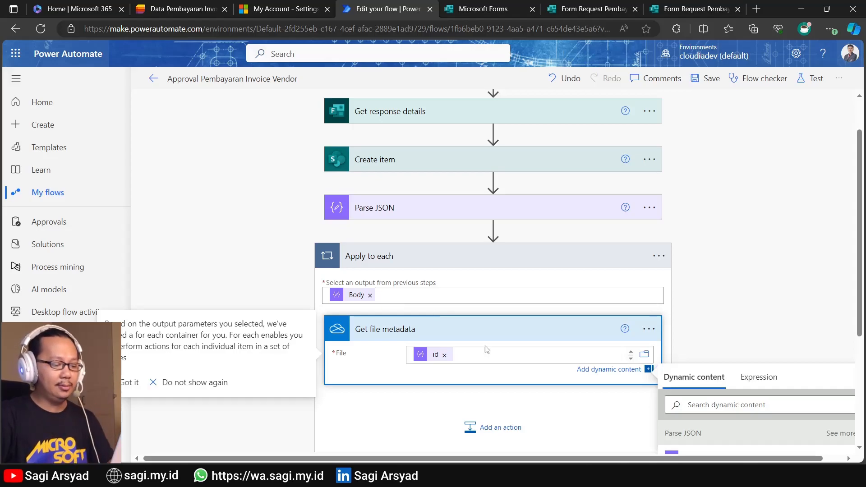
{"action": "left_click", "coordinate": [492, 360]}
{"action": "scroll", "coordinate": [435, 304], "scroll_direction": "down", "scroll_amount": 3}
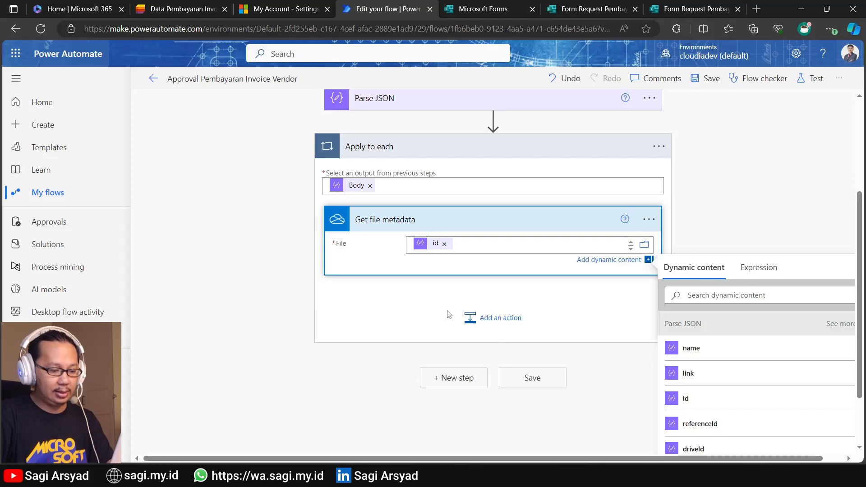
Replace the file identifier in Get file metadata with the parsed driveId and id values, separated by a period.
{"action": "left_click", "coordinate": [444, 243]}
{"action": "left_click", "coordinate": [706, 309]}
{"action": "type", "text": "dri"}
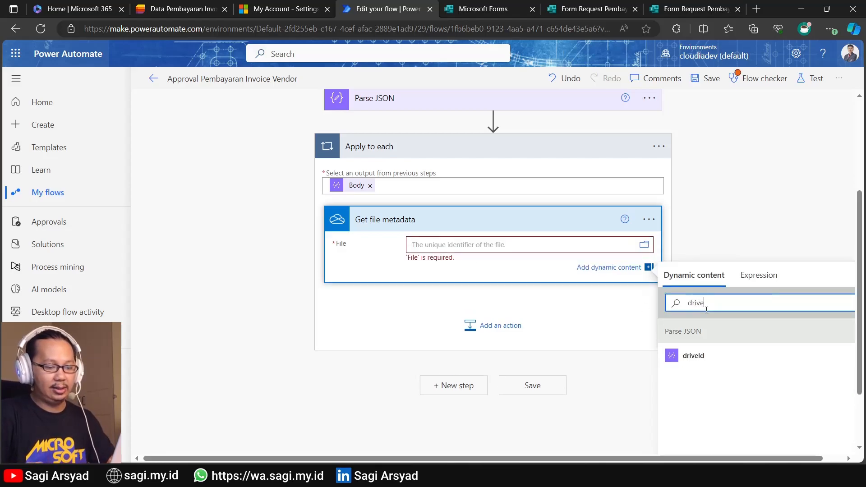
{"action": "type", "text": "ve"}
{"action": "left_click", "coordinate": [731, 359]}
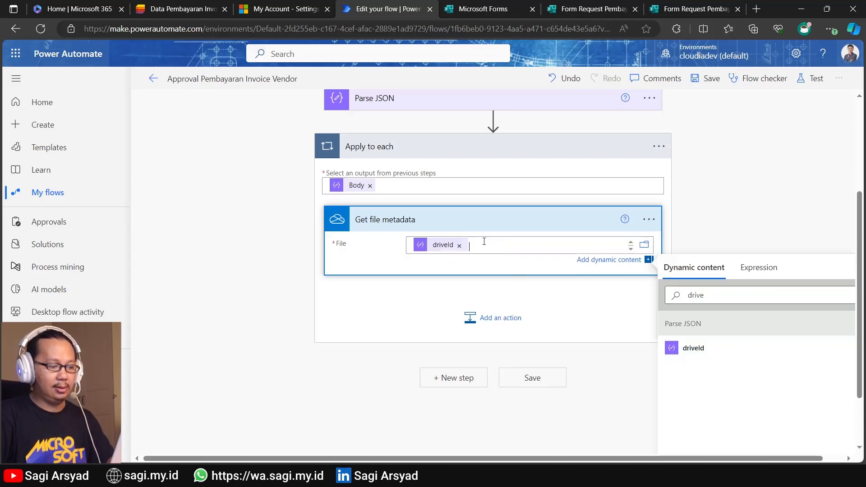
{"action": "left_click", "coordinate": [715, 294]}
{"action": "key", "text": "ctrl+a"}
{"action": "key", "text": "BackSpace"}
{"action": "type", "text": "id"}
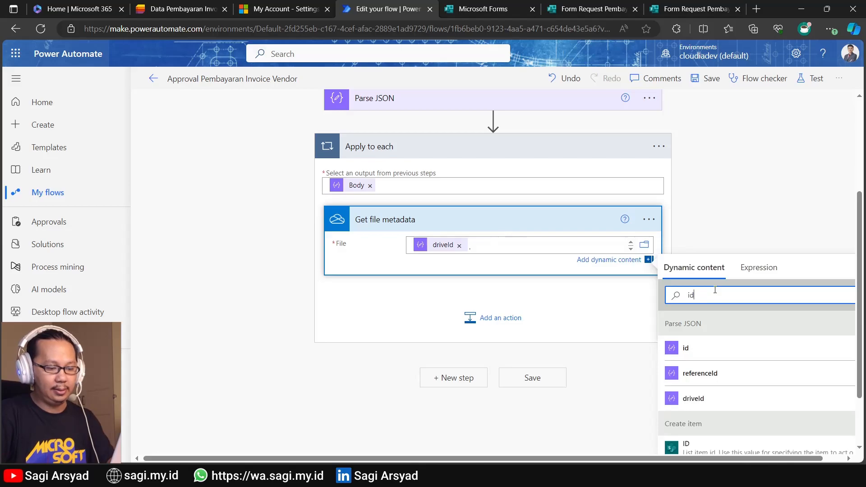
{"action": "left_click", "coordinate": [713, 347]}
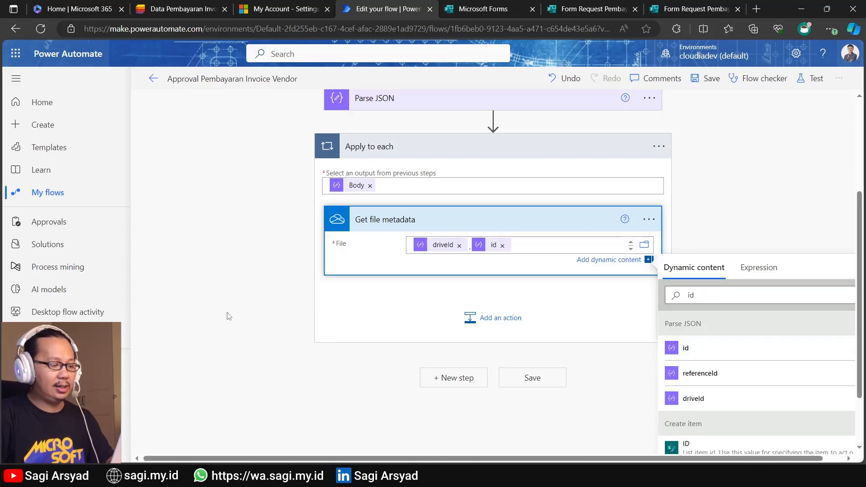
{"action": "left_click", "coordinate": [228, 316]}
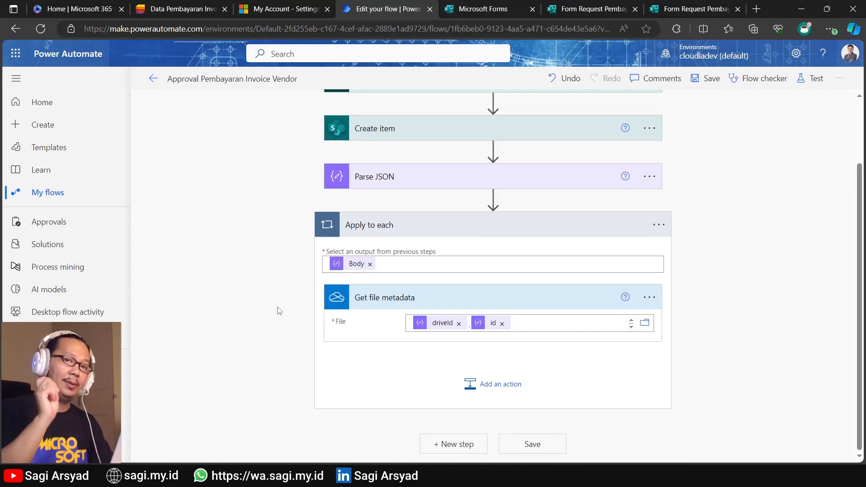
Add a OneDrive for Business Get file content action inside Apply to each, using the Id from Get file metadata as its file.
{"action": "left_click", "coordinate": [489, 384]}
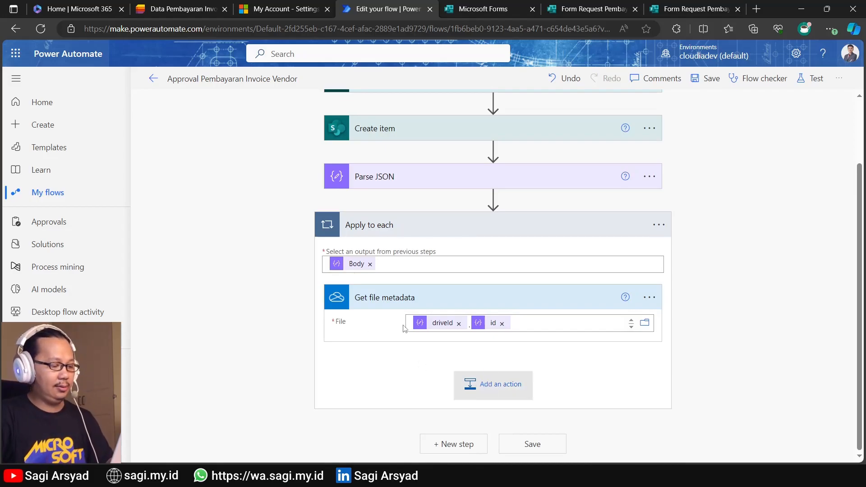
{"action": "type", "text": "get file"}
{"action": "scroll", "coordinate": [383, 357], "scroll_direction": "down", "scroll_amount": 2}
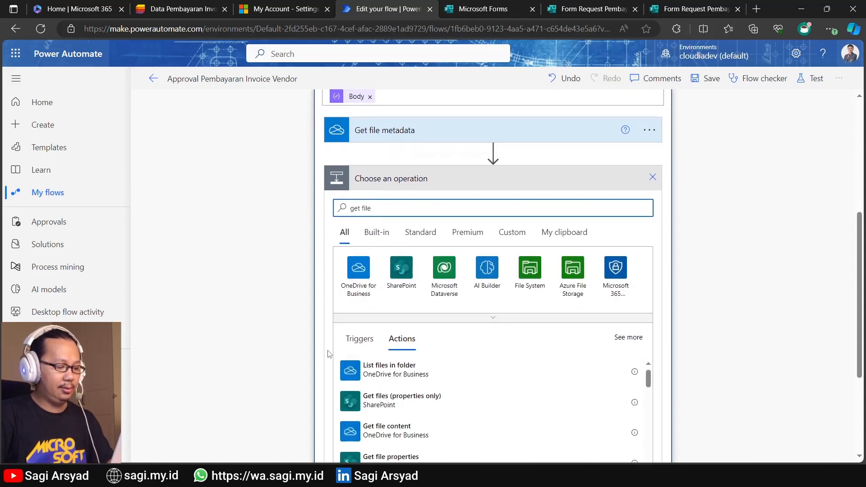
{"action": "scroll", "coordinate": [418, 379], "scroll_direction": "down", "scroll_amount": 1}
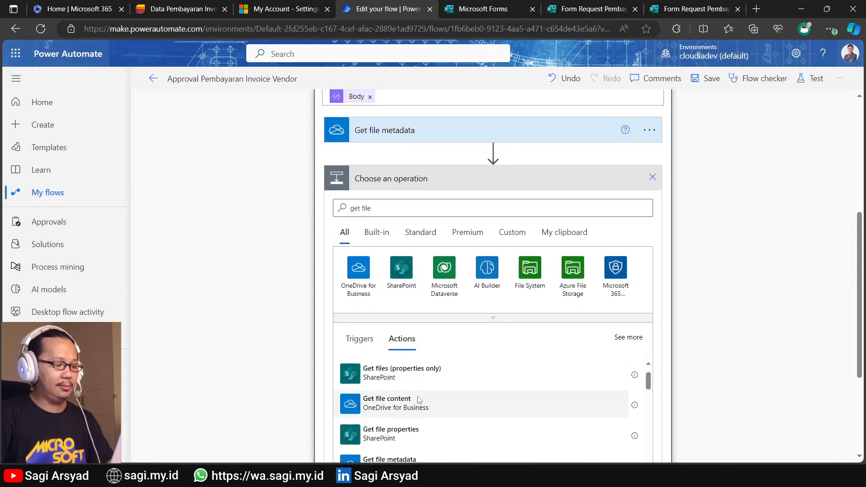
{"action": "left_click", "coordinate": [418, 400]}
{"action": "left_click", "coordinate": [441, 300]}
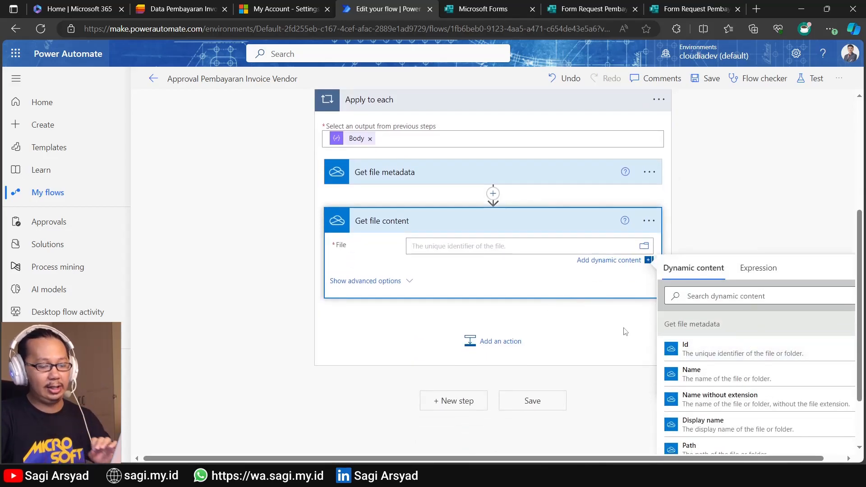
{"action": "left_click", "coordinate": [685, 348]}
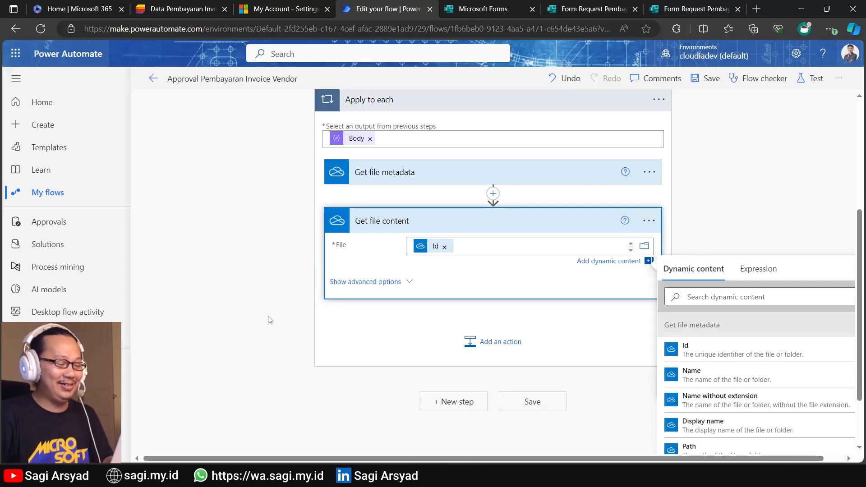
Insert an Initialize variable action between Create item and Parse JSON.
{"action": "scroll", "coordinate": [275, 333], "scroll_direction": "up", "scroll_amount": 2}
{"action": "scroll", "coordinate": [281, 350], "scroll_direction": "down", "scroll_amount": 1}
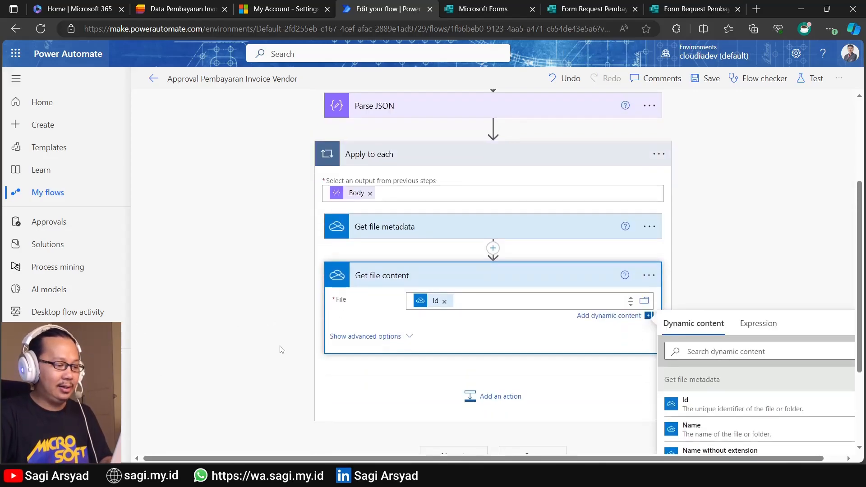
{"action": "scroll", "coordinate": [280, 350], "scroll_direction": "up", "scroll_amount": 4}
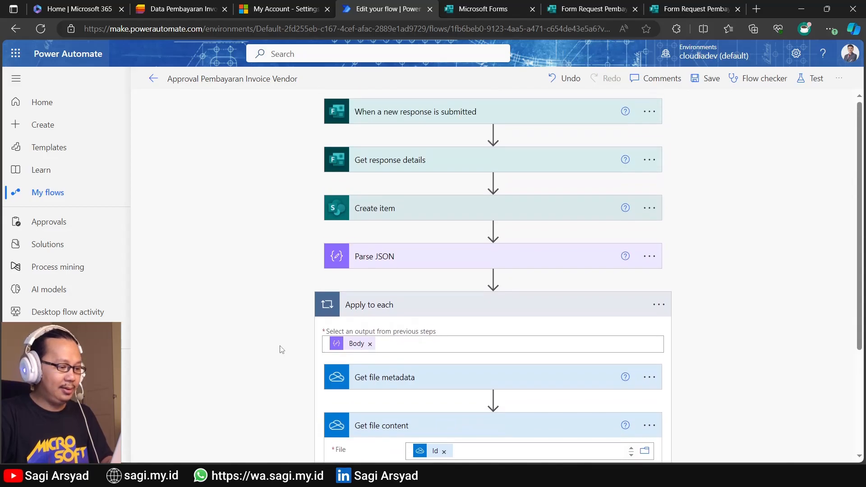
{"action": "left_click", "coordinate": [493, 229]}
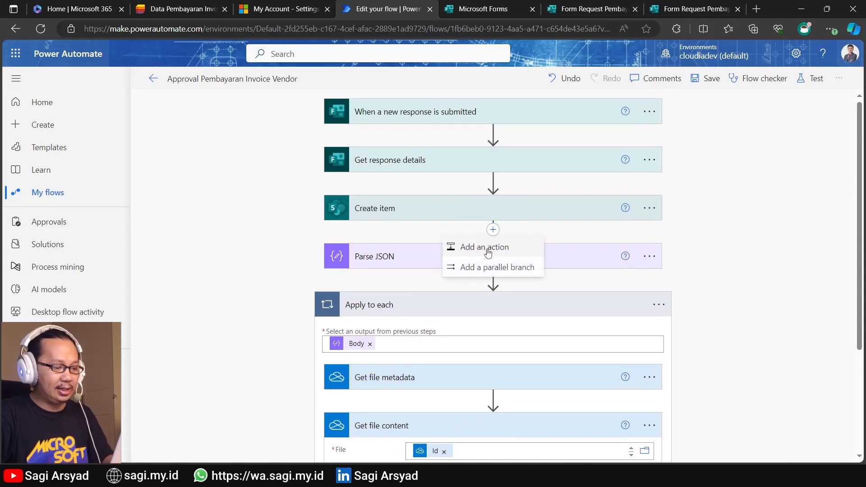
{"action": "left_click", "coordinate": [488, 249]}
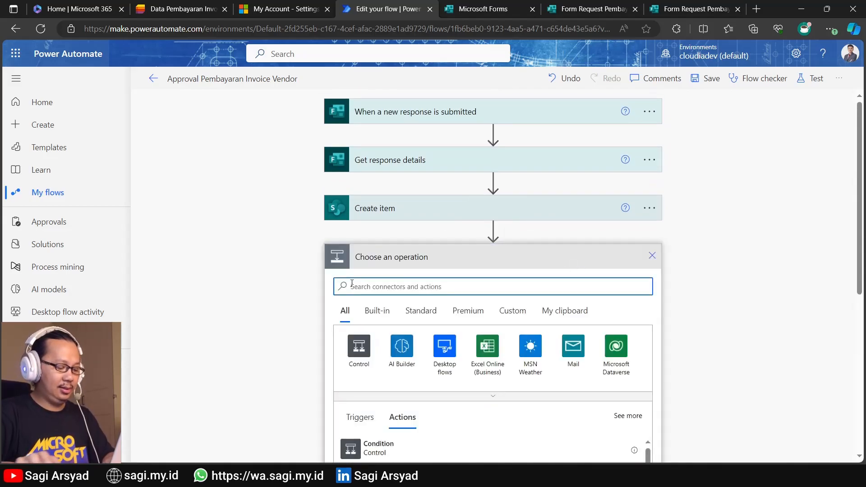
{"action": "type", "text": "ate"}
{"action": "key", "text": "ctrl+a"}
{"action": "key", "text": "BackSpace"}
{"action": "type", "text": "initi"}
{"action": "scroll", "coordinate": [396, 360], "scroll_direction": "down", "scroll_amount": 3}
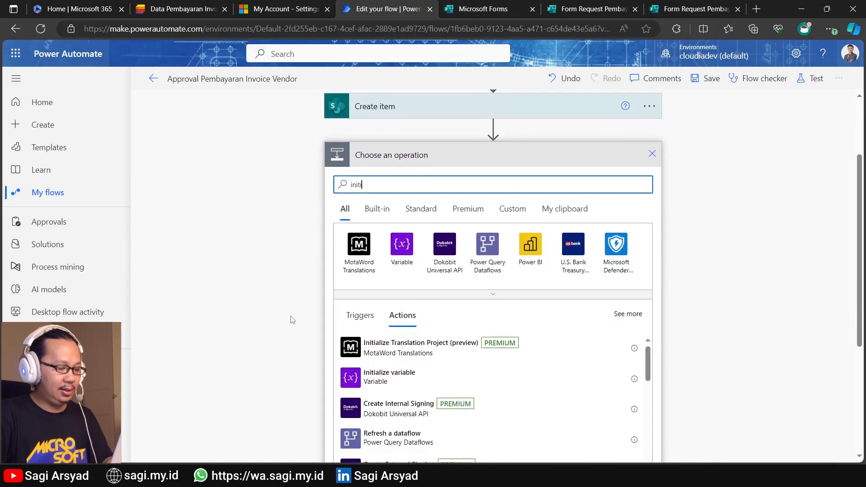
{"action": "left_click", "coordinate": [396, 361]}
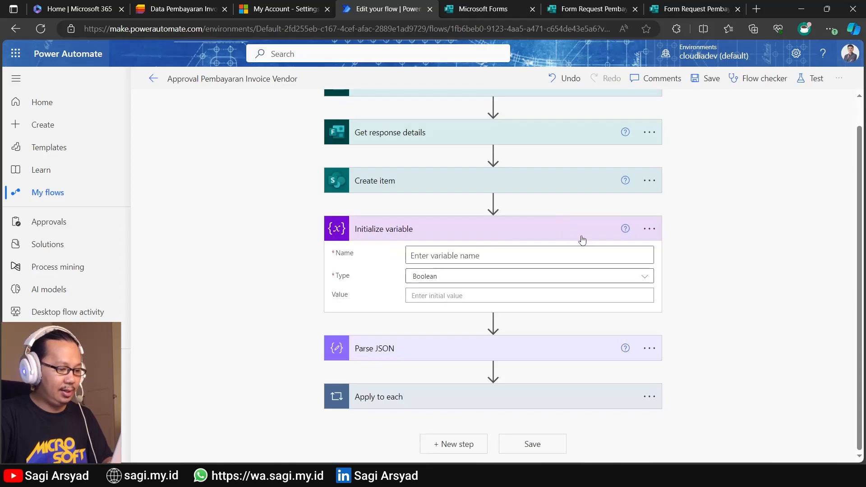
Name the new variable arrFiles, set its type to Array, and collapse the action.
{"action": "left_click", "coordinate": [561, 255]}
{"action": "type", "text": "arr"}
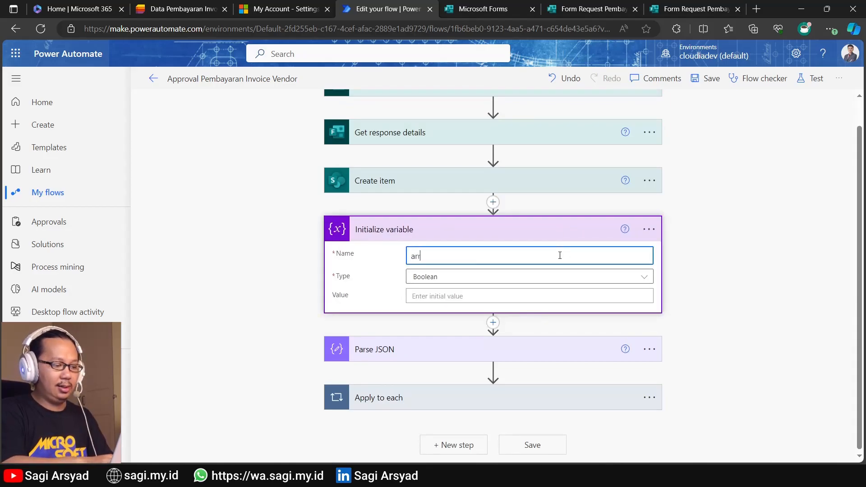
{"action": "type", "text": "Files"}
{"action": "left_click", "coordinate": [526, 280]}
{"action": "left_click", "coordinate": [446, 393]}
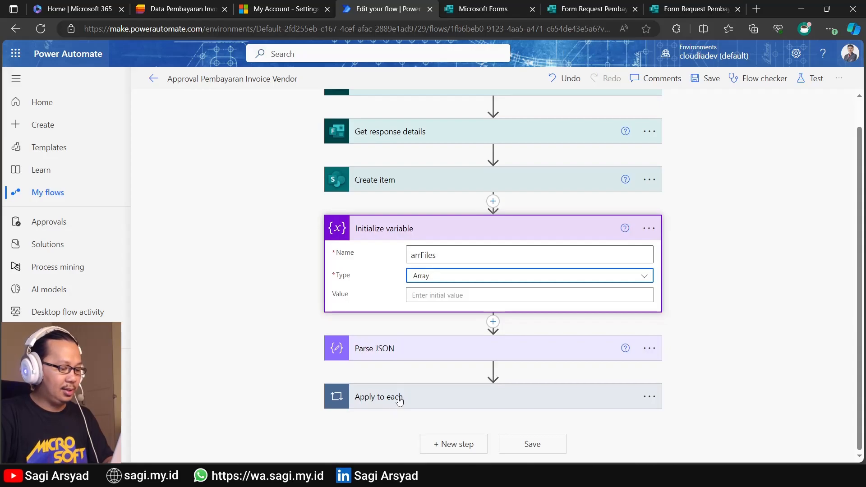
{"action": "left_click", "coordinate": [404, 239]}
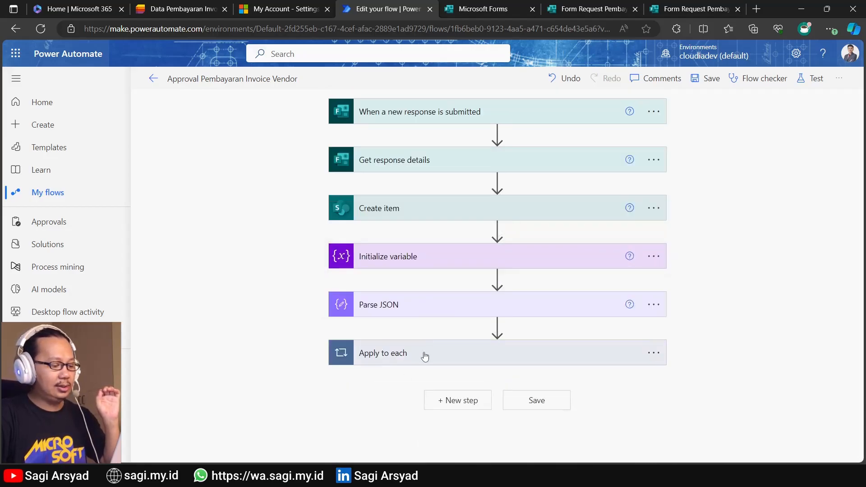
Add an Append to array variable action after Get file content inside Apply to each.
{"action": "left_click", "coordinate": [425, 356]}
{"action": "scroll", "coordinate": [424, 354], "scroll_direction": "down", "scroll_amount": 3}
{"action": "left_click", "coordinate": [465, 384]}
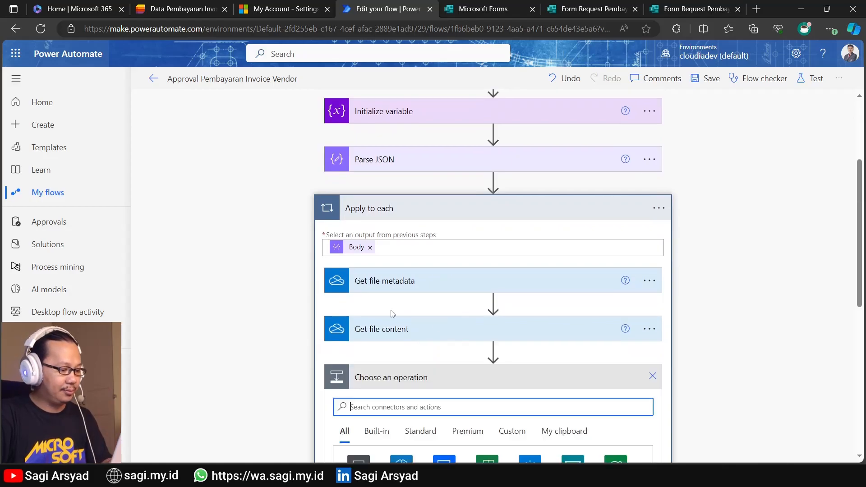
{"action": "scroll", "coordinate": [391, 313], "scroll_direction": "down", "scroll_amount": 5}
{"action": "type", "text": "append"}
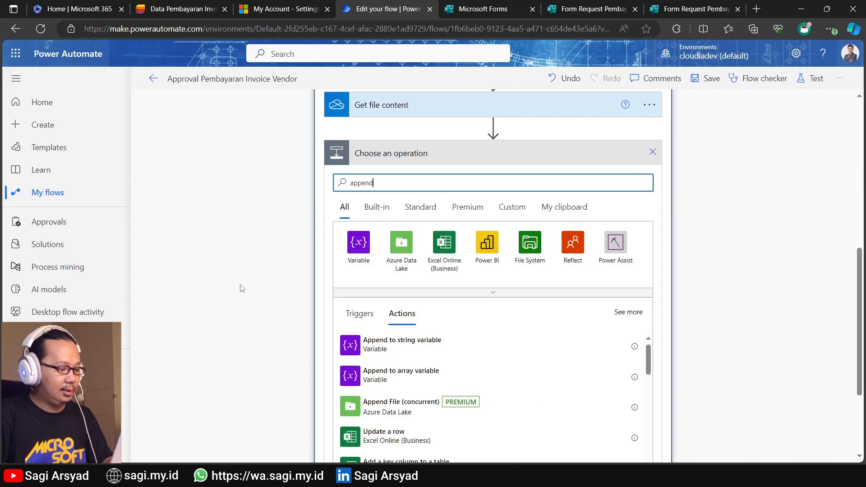
{"action": "left_click", "coordinate": [379, 388]}
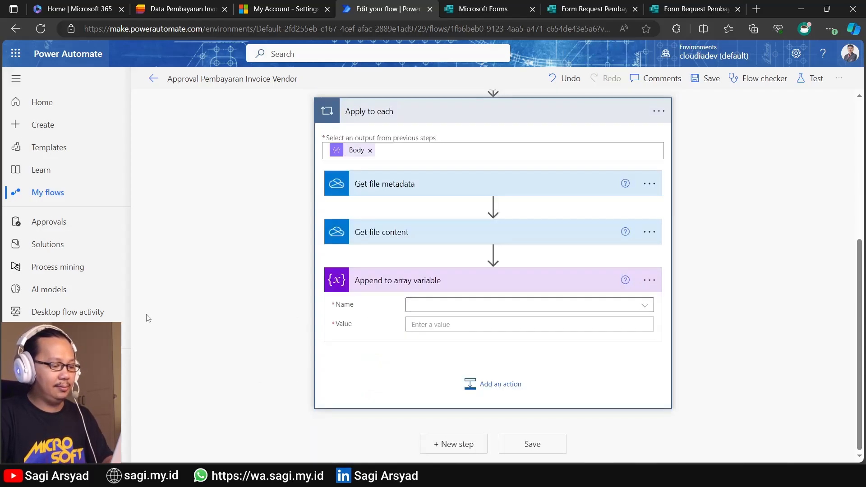
Select arrFiles as the array to append to and start a multi-line JSON object in curly braces as its value.
{"action": "left_click", "coordinate": [645, 306]}
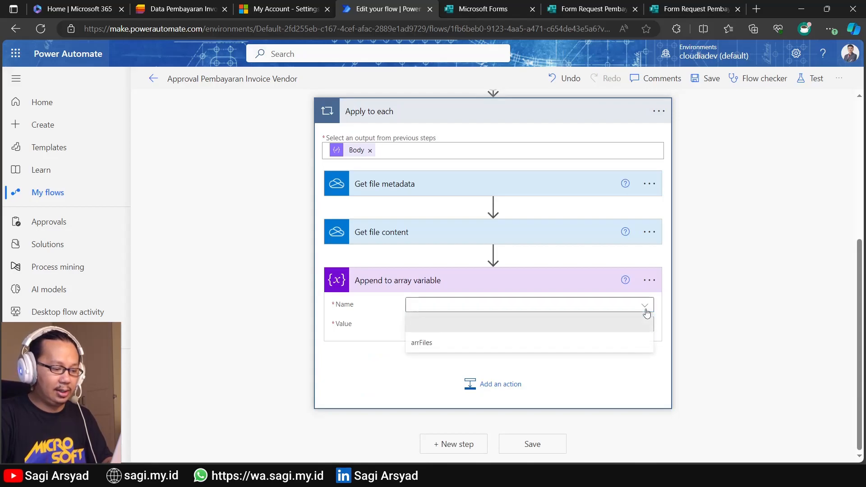
{"action": "left_click", "coordinate": [460, 341]}
{"action": "left_click", "coordinate": [594, 319]}
{"action": "type", "text": "{"}
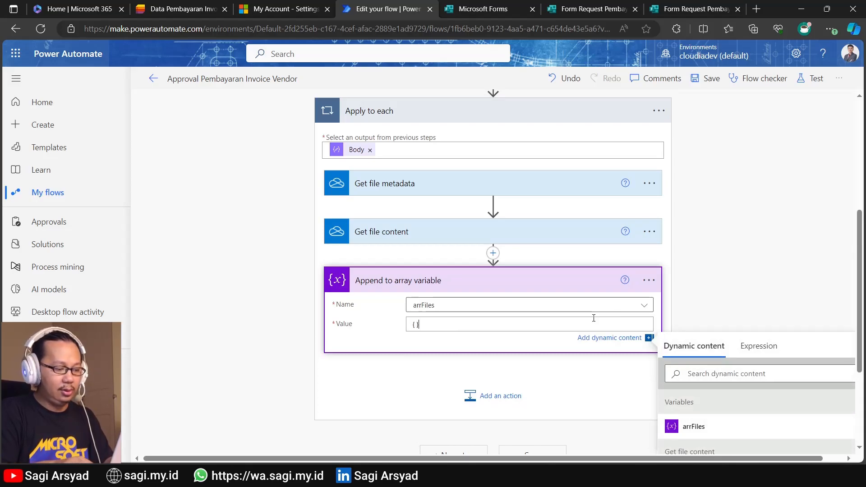
{"action": "key", "text": "Return"}
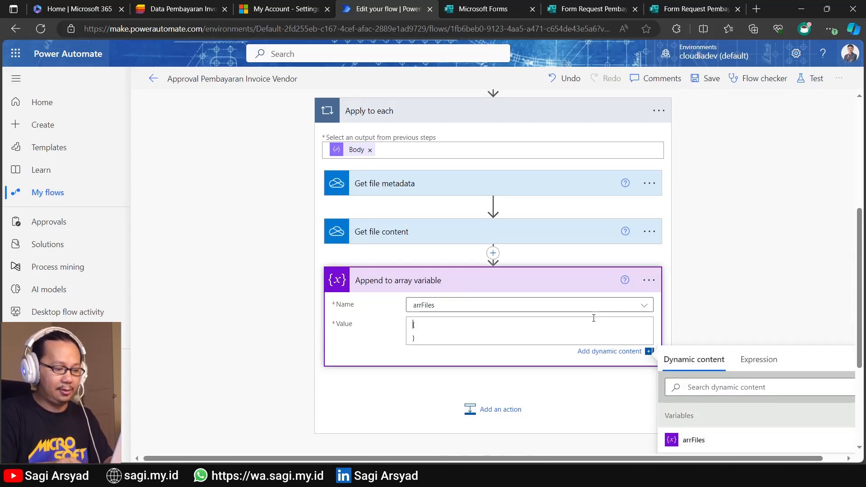
{"action": "key", "text": "Return"}
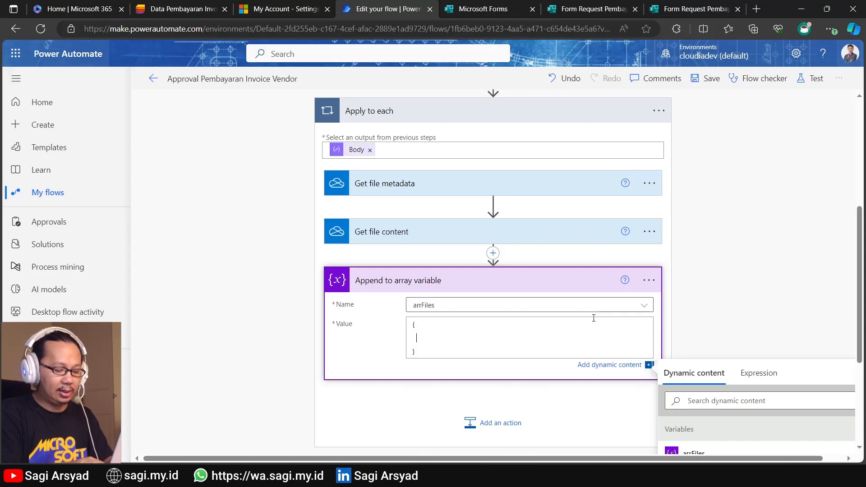
Add a "Name" key to the JSON object, filled with the Name from Get file metadata.
{"action": "type", "text": "\"Name"}
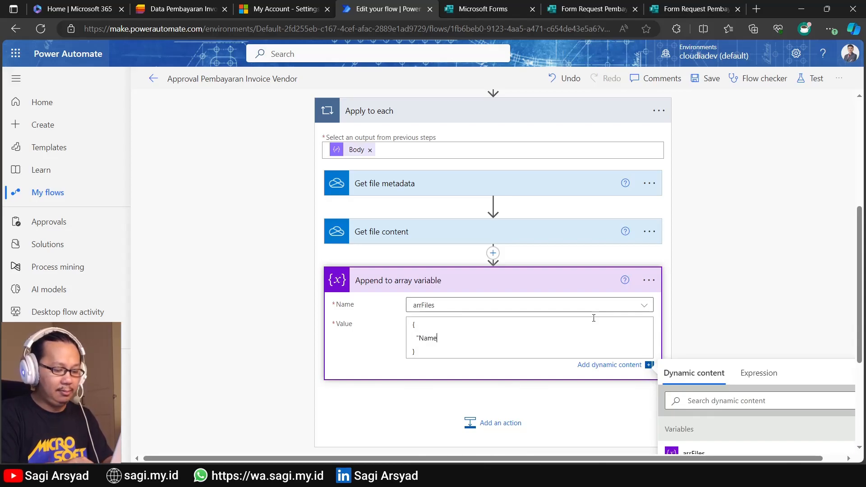
{"action": "type", "text": "\":"}
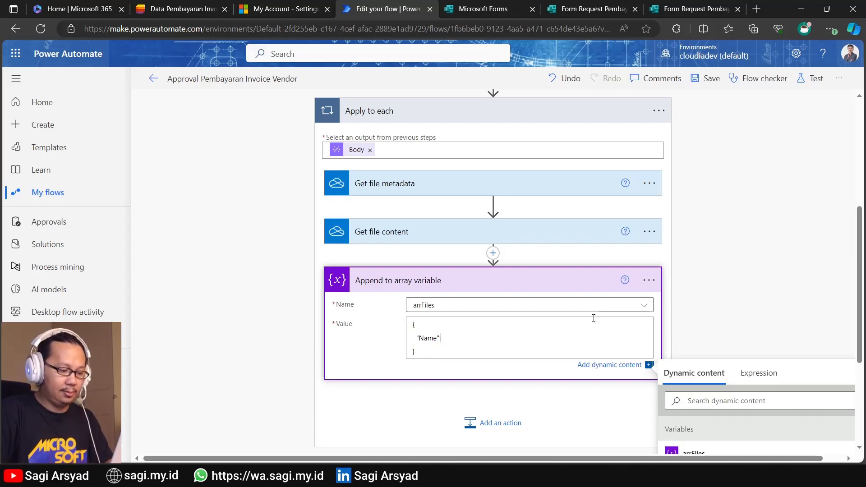
{"action": "scroll", "coordinate": [746, 365], "scroll_direction": "down", "scroll_amount": 6}
{"action": "scroll", "coordinate": [747, 368], "scroll_direction": "up", "scroll_amount": 5}
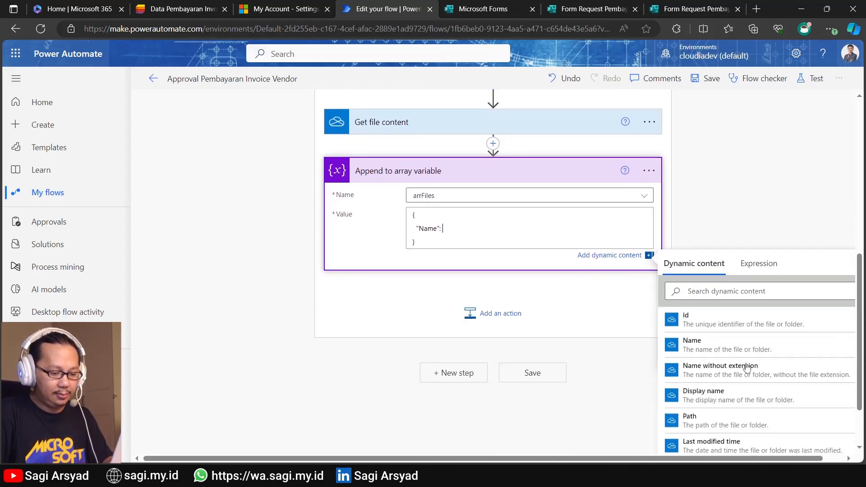
{"action": "left_click", "coordinate": [715, 341]}
{"action": "left_click", "coordinate": [459, 243]}
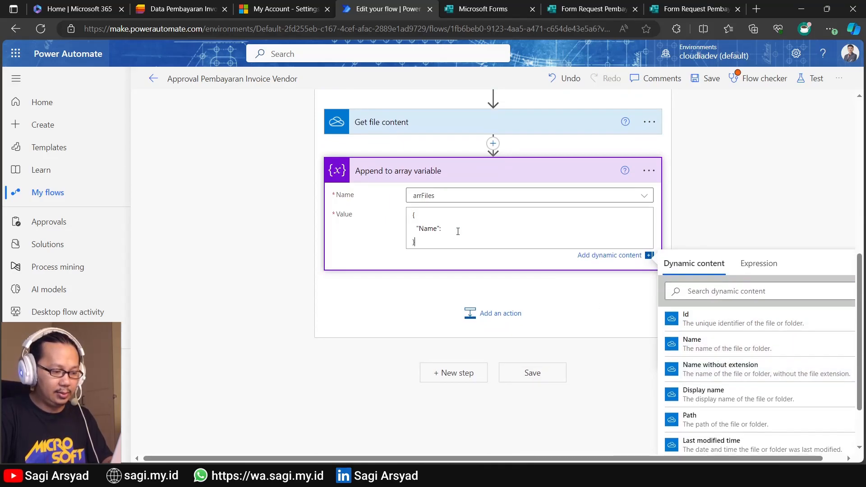
{"action": "left_click", "coordinate": [716, 342]}
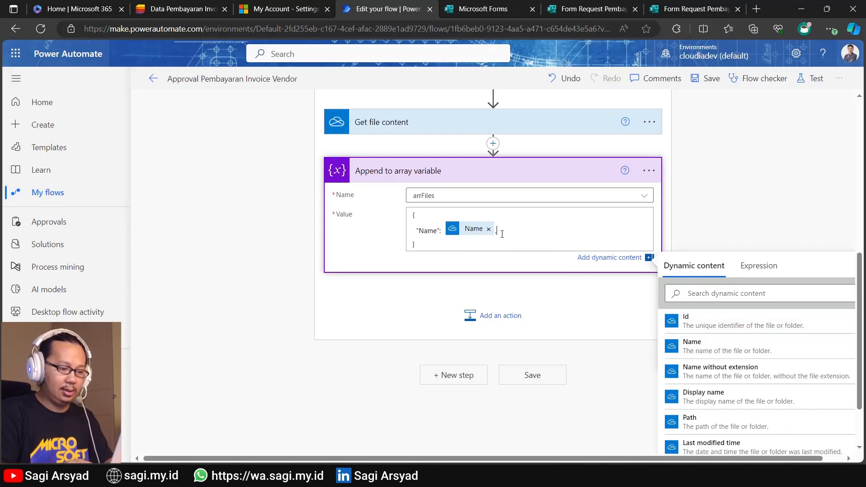
Add a comma and a "ContentBytes" key on a new line of the object, filled with the File content from Get file content.
{"action": "type", "text": ","}
{"action": "key", "text": "Return"}
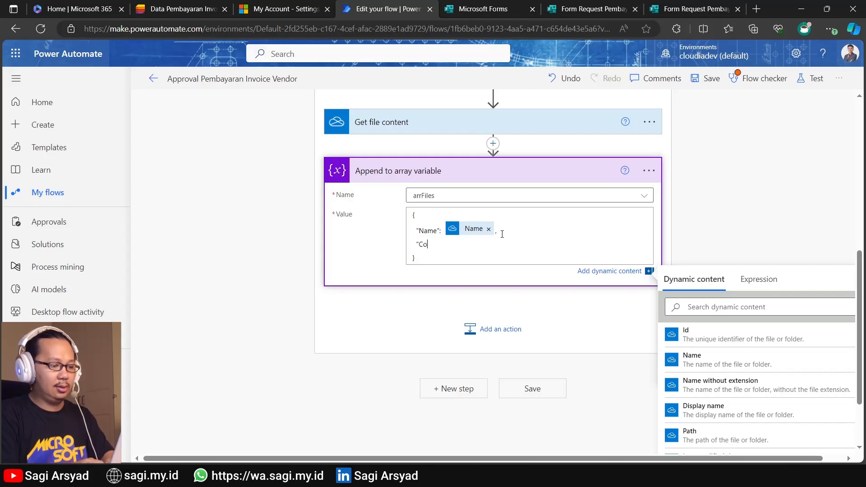
{"action": "type", "text": "\"Cote"}
{"action": "key", "text": "BackSpace"}
{"action": "key", "text": "BackSpace"}
{"action": "type", "text": "ntentByte"}
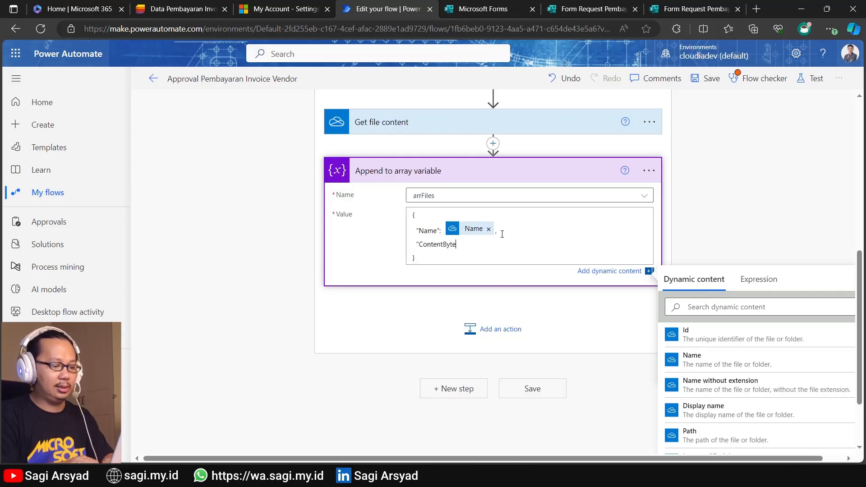
{"action": "left_click", "coordinate": [662, 306]}
{"action": "scroll", "coordinate": [704, 302], "scroll_direction": "down", "scroll_amount": 5}
{"action": "scroll", "coordinate": [730, 308], "scroll_direction": "down", "scroll_amount": 10}
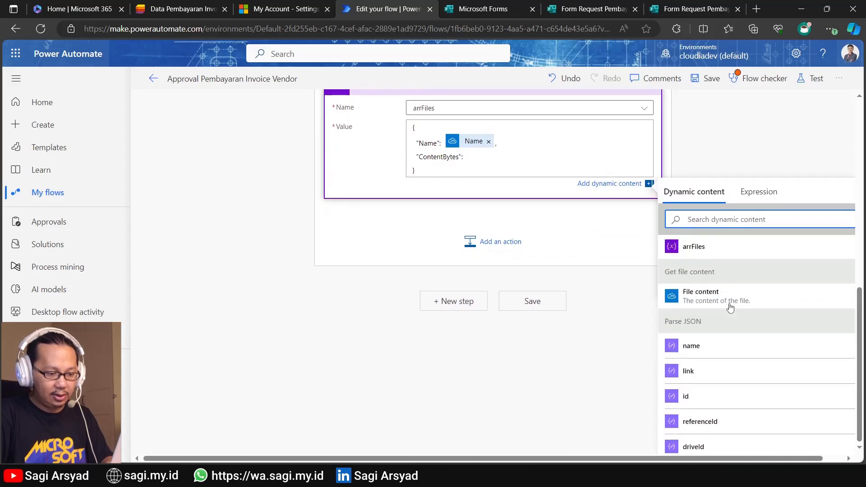
{"action": "scroll", "coordinate": [730, 307], "scroll_direction": "up", "scroll_amount": 1}
{"action": "left_click", "coordinate": [731, 323]}
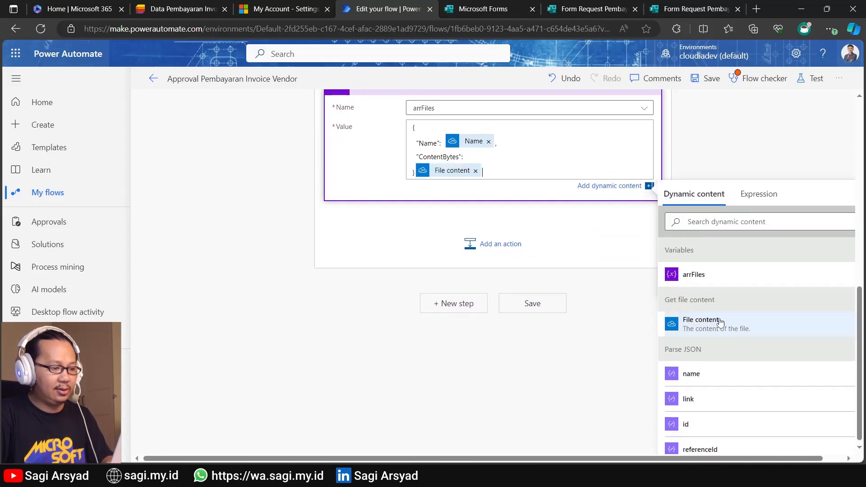
{"action": "left_click", "coordinate": [476, 170]}
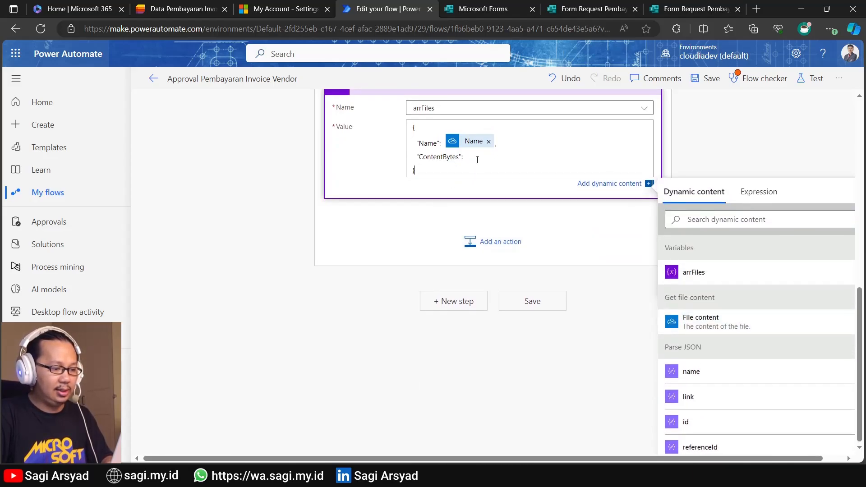
{"action": "left_click", "coordinate": [676, 331]}
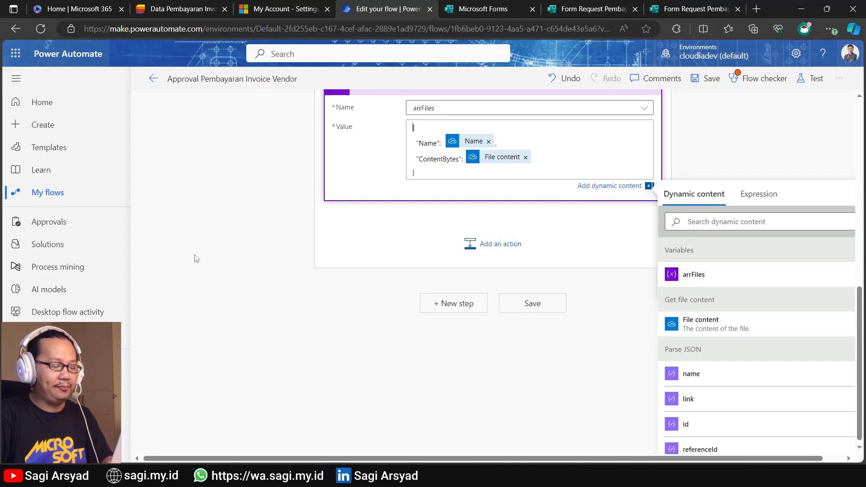
Add a SharePoint Add attachment action after Append to array variable inside Apply to each.
{"action": "scroll", "coordinate": [202, 272], "scroll_direction": "up", "scroll_amount": 2}
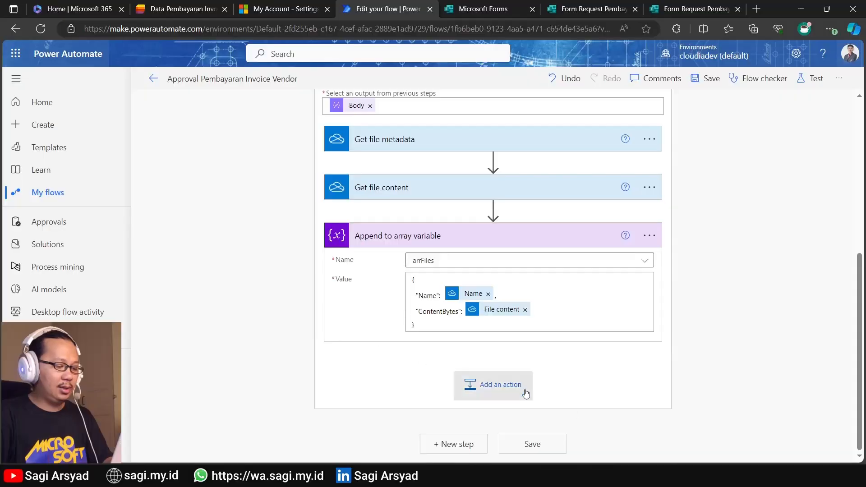
{"action": "left_click", "coordinate": [501, 397]}
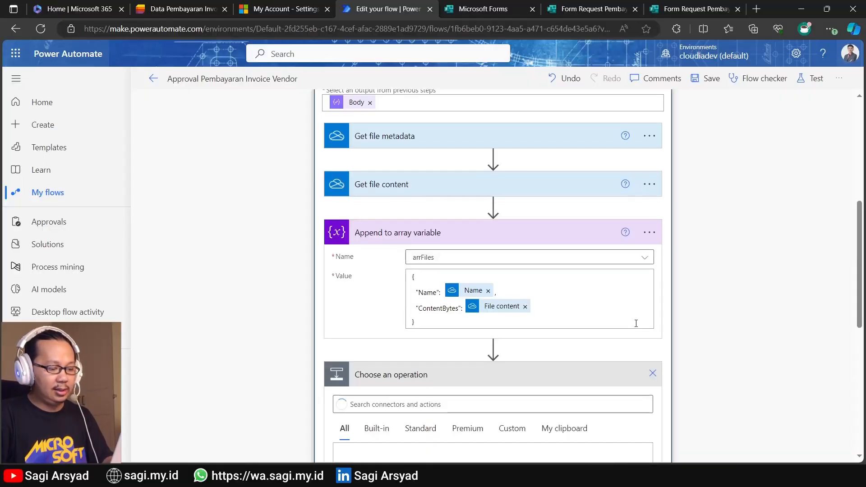
{"action": "type", "text": "add "}
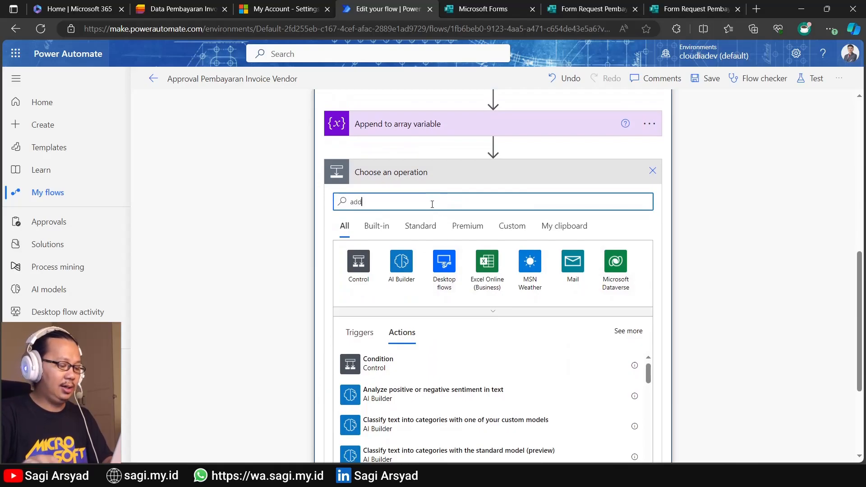
{"action": "type", "text": "attac"}
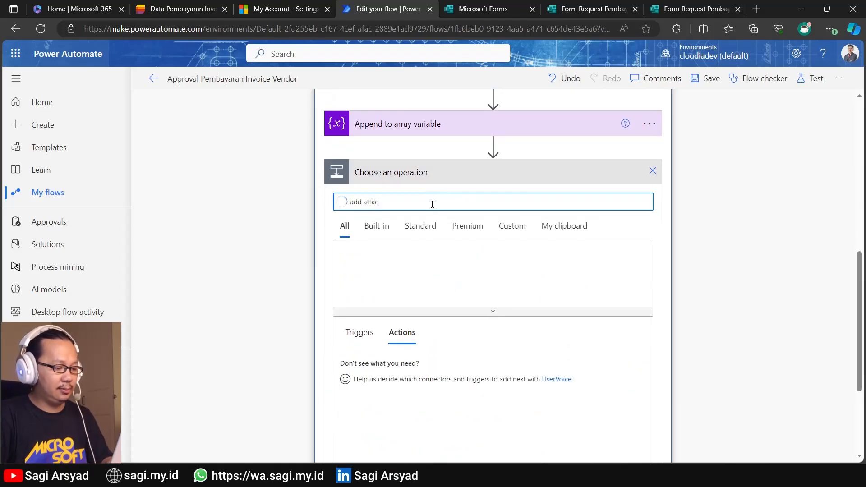
{"action": "left_click", "coordinate": [214, 306]}
{"action": "left_click", "coordinate": [388, 363]}
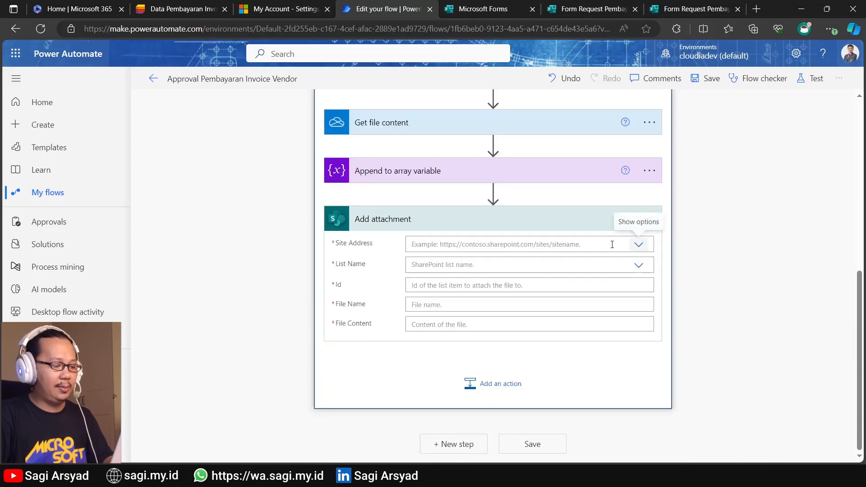
Copy the site address from Create item and paste it as the site address of Add attachment.
{"action": "scroll", "coordinate": [488, 276], "scroll_direction": "up", "scroll_amount": 5}
{"action": "scroll", "coordinate": [488, 276], "scroll_direction": "up", "scroll_amount": 3}
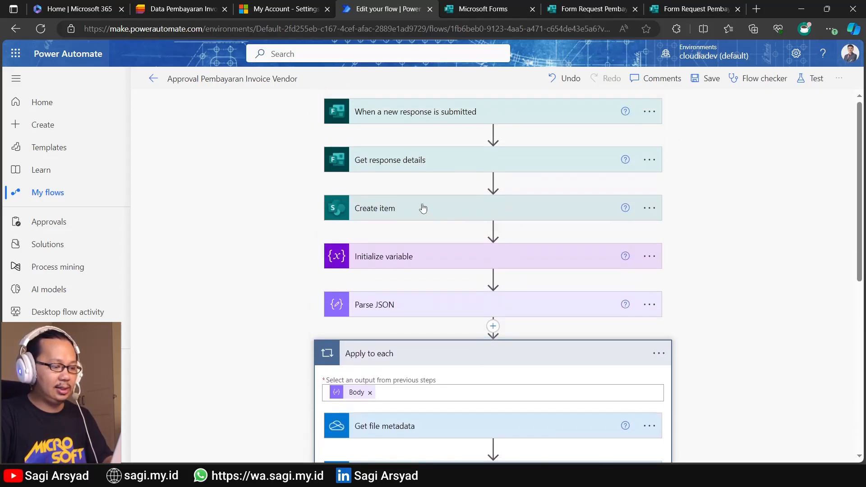
{"action": "left_click", "coordinate": [423, 208]}
{"action": "triple_click", "coordinate": [556, 234]}
{"action": "key", "text": "ctrl+c"}
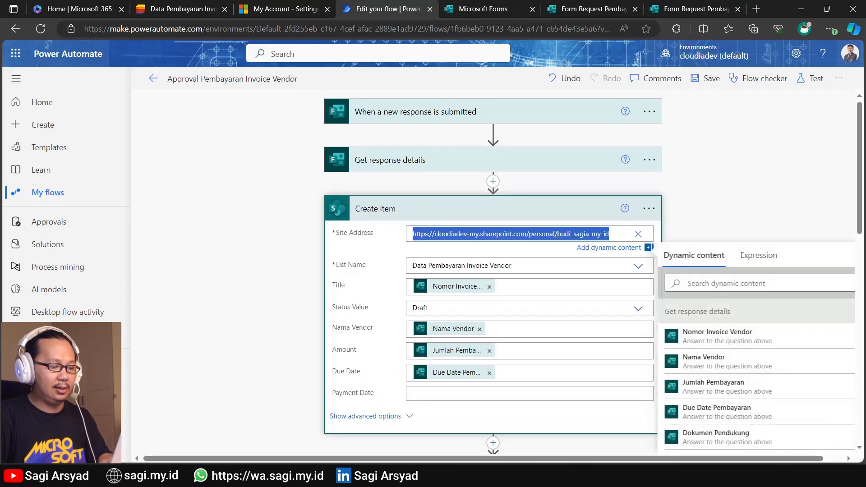
{"action": "scroll", "coordinate": [251, 286], "scroll_direction": "down", "scroll_amount": 15}
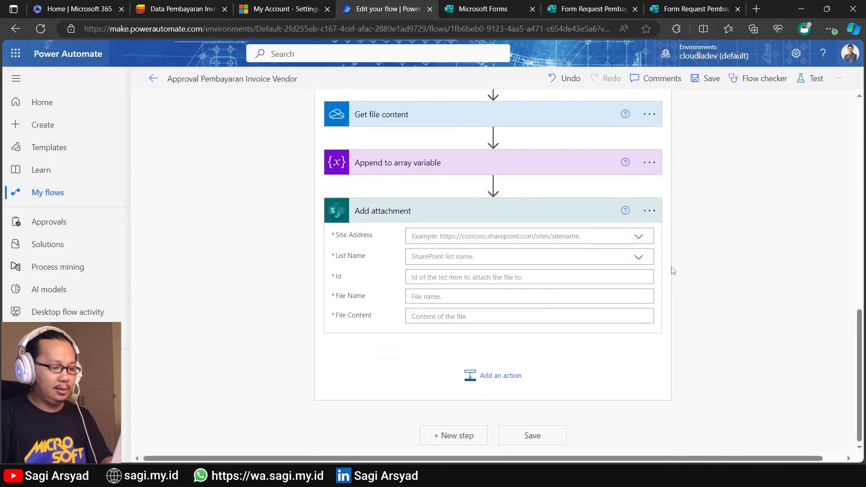
{"action": "left_click", "coordinate": [637, 239]}
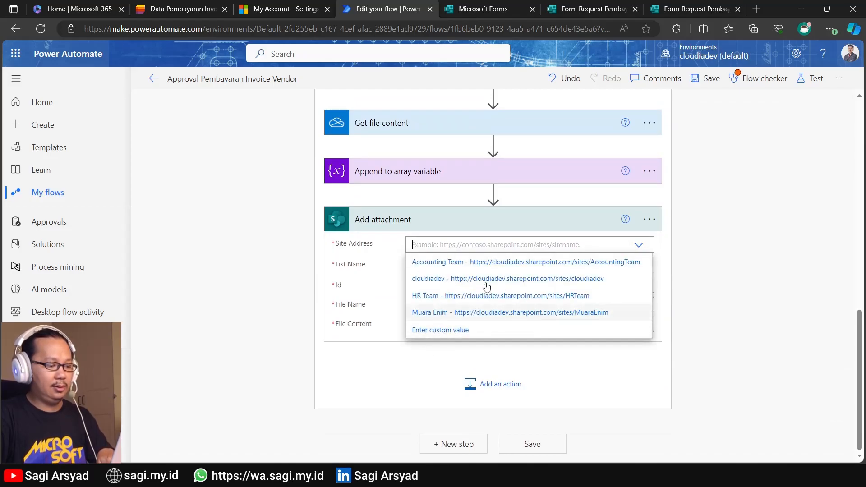
{"action": "key", "text": "Escape"}
{"action": "key", "text": "ctrl+v"}
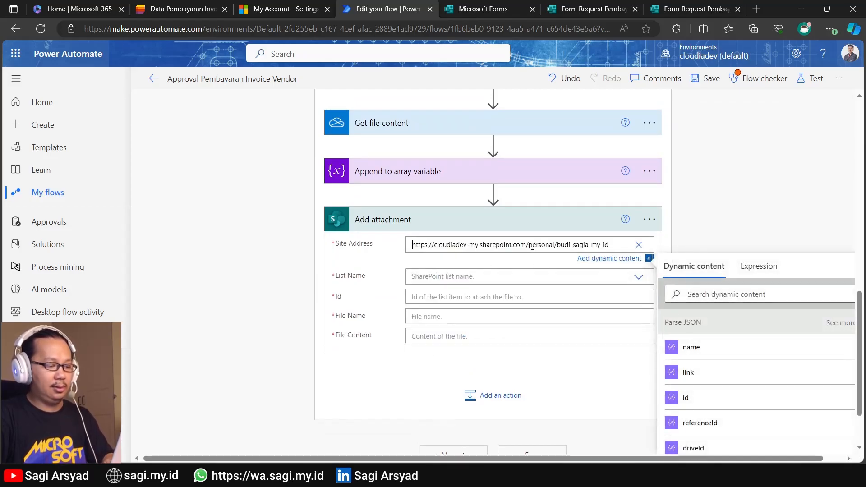
Set the Add attachment list to Data Pembayaran Invoice Vendor and its Id to the ID from Create item.
{"action": "left_click", "coordinate": [634, 276]}
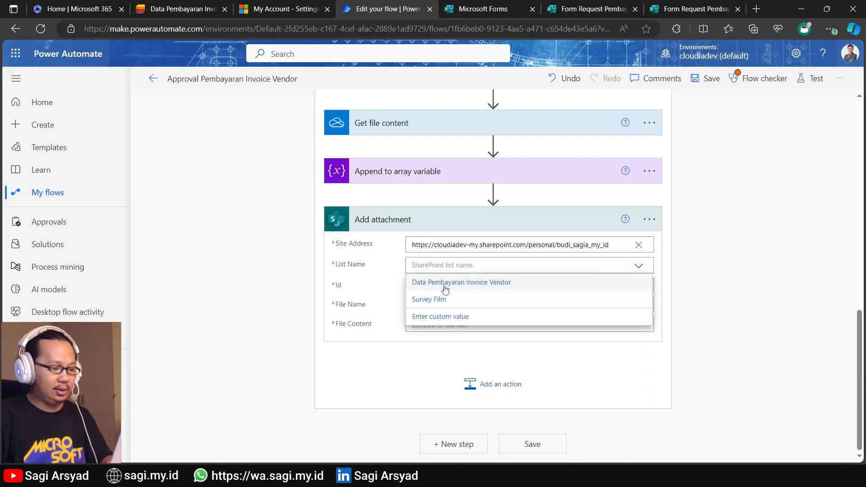
{"action": "left_click", "coordinate": [442, 283]}
{"action": "left_click", "coordinate": [497, 289]}
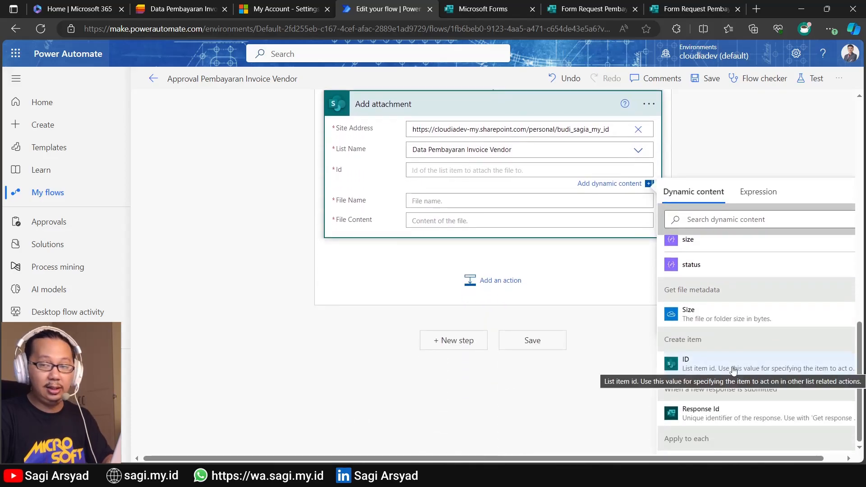
{"action": "left_click", "coordinate": [733, 369]}
{"action": "left_click", "coordinate": [390, 214]}
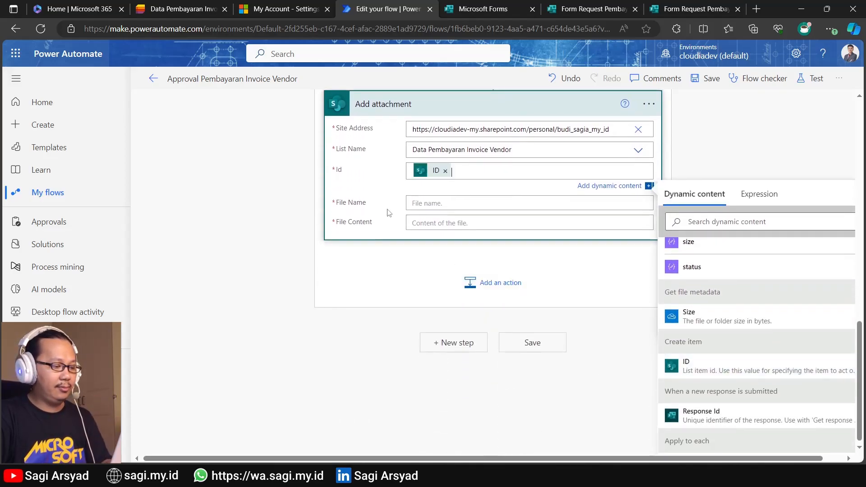
{"action": "scroll", "coordinate": [392, 221], "scroll_direction": "up", "scroll_amount": 2}
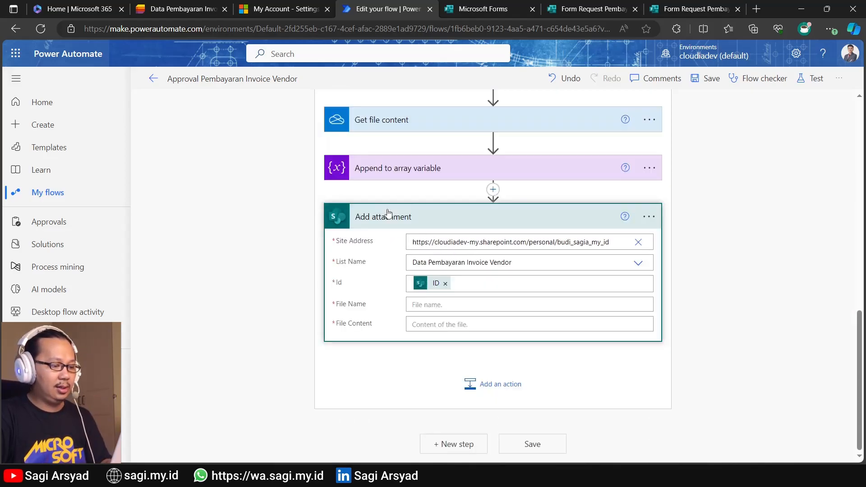
Set the Add attachment file name to the Name value from Get file metadata.
{"action": "left_click", "coordinate": [442, 305]}
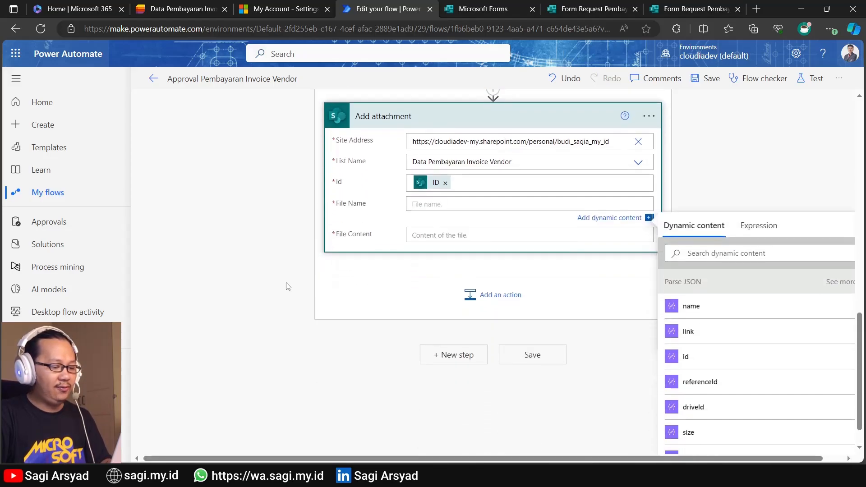
{"action": "left_click", "coordinate": [698, 245]}
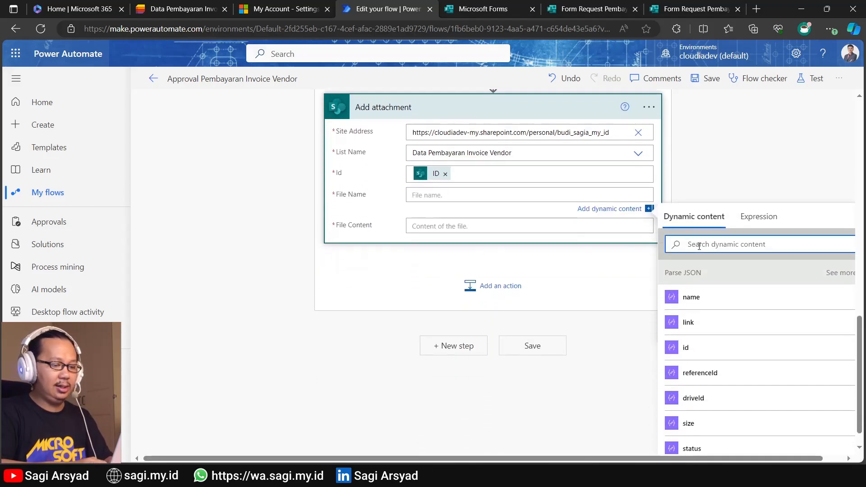
{"action": "type", "text": "di"}
{"action": "double_click", "coordinate": [704, 243]}
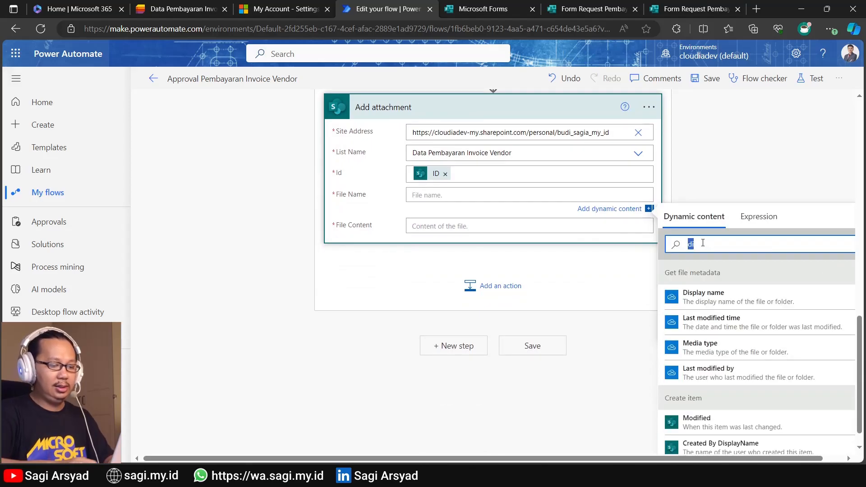
{"action": "type", "text": "name"}
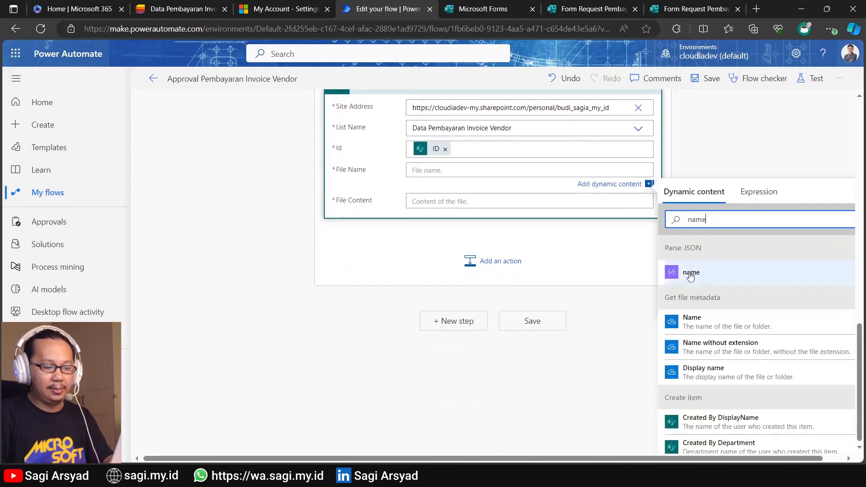
{"action": "left_click", "coordinate": [709, 324]}
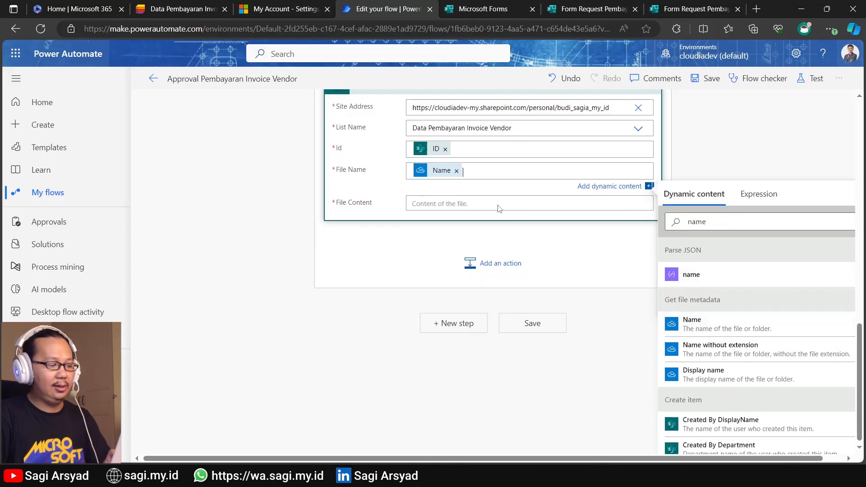
Set the Add attachment file content to the body value from Get file metadata.
{"action": "left_click", "coordinate": [439, 205]}
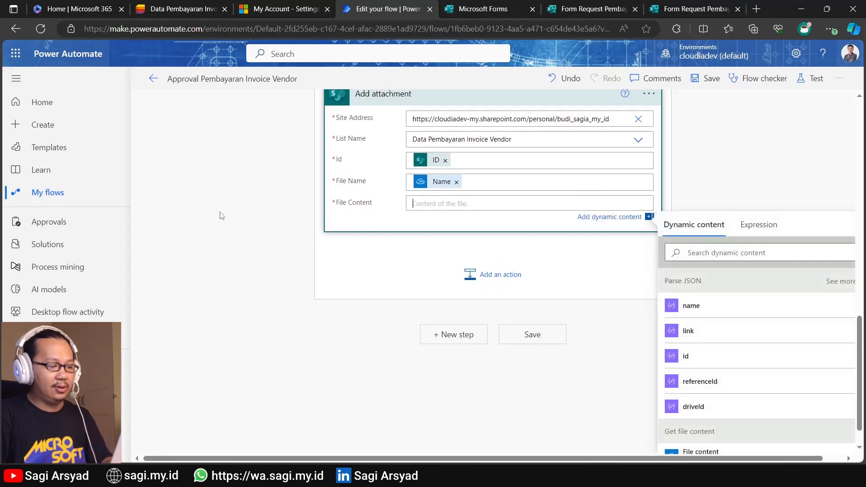
{"action": "left_click", "coordinate": [696, 253]}
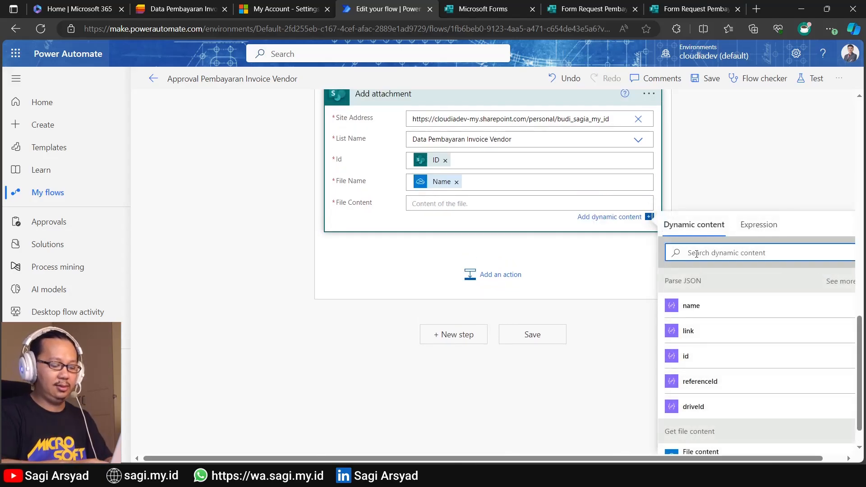
{"action": "type", "text": "body"}
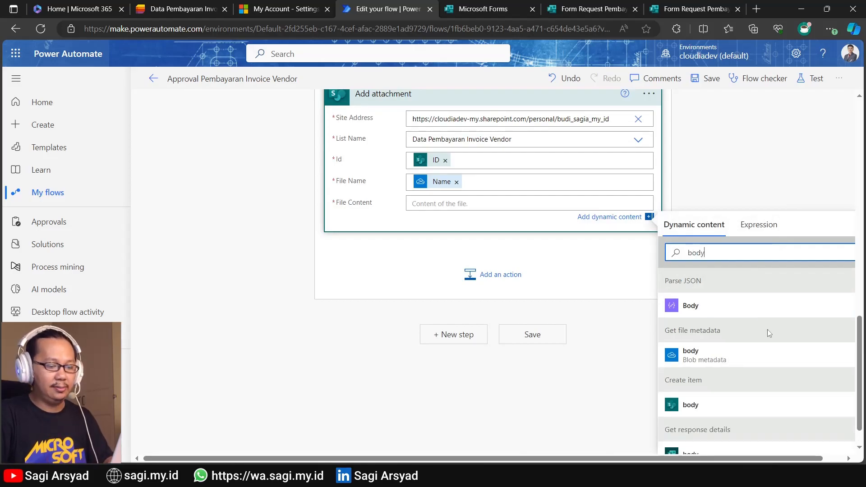
{"action": "left_click", "coordinate": [734, 355]}
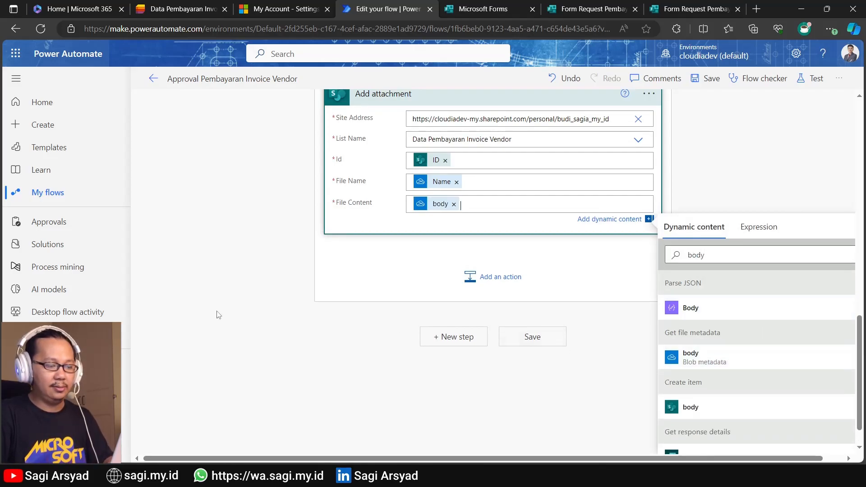
Check the value configured in Append to array variable and save the flow.
{"action": "scroll", "coordinate": [216, 314], "scroll_direction": "up", "scroll_amount": 3}
{"action": "left_click", "coordinate": [411, 263]}
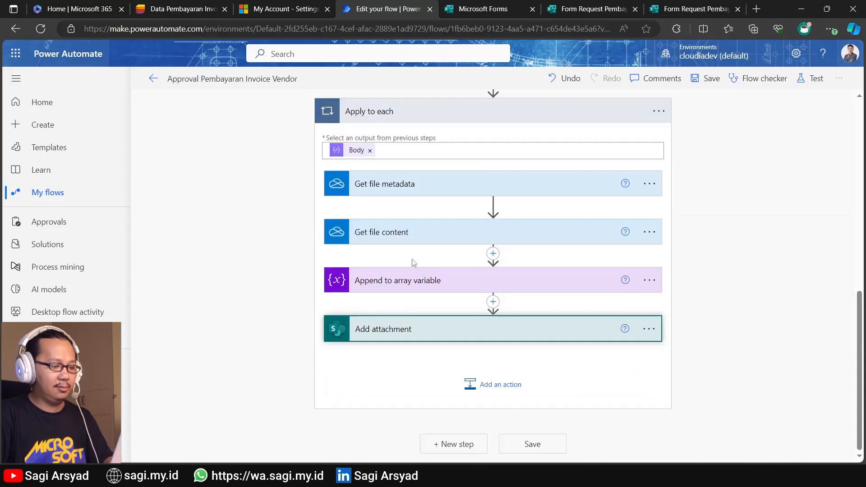
{"action": "left_click", "coordinate": [540, 285]}
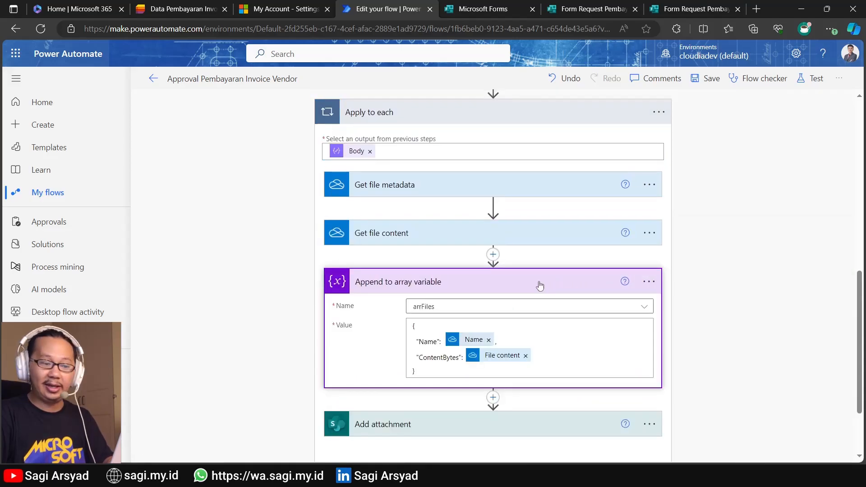
{"action": "left_click", "coordinate": [540, 286]}
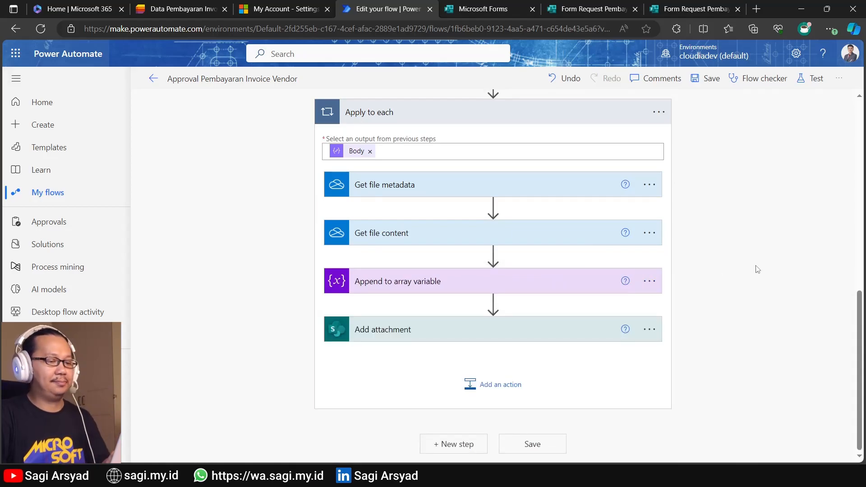
{"action": "left_click", "coordinate": [706, 79]}
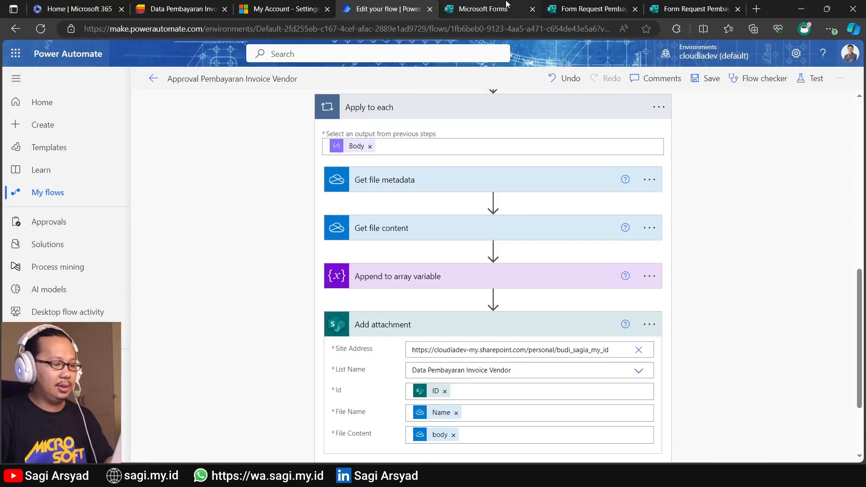
Switch to the Form Request Pembayaran Invoice response page in Microsoft Forms and start another response.
{"action": "left_click", "coordinate": [483, 8]}
{"action": "left_click", "coordinate": [578, 7]}
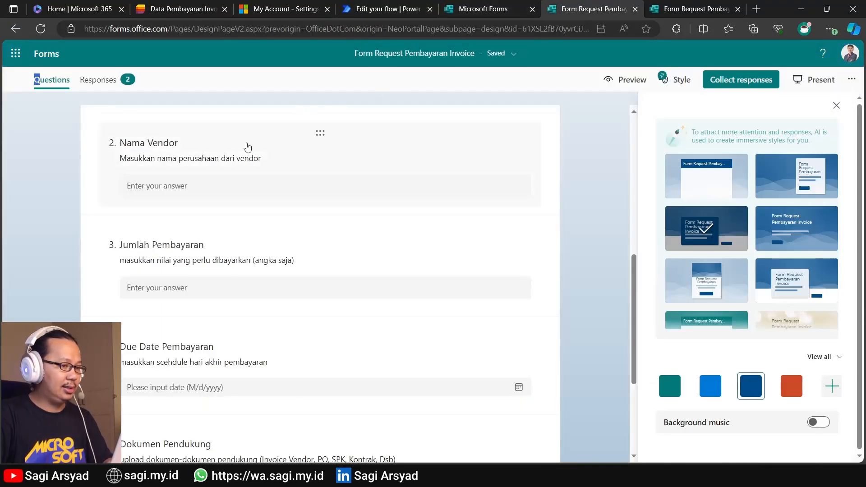
{"action": "left_click", "coordinate": [663, 6]}
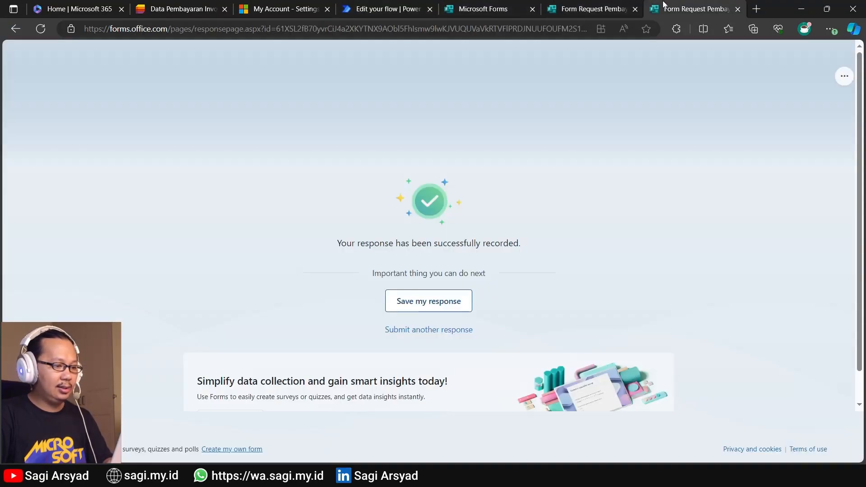
{"action": "left_click", "coordinate": [446, 332]}
Enter the vendor's invoice number in Nomor Invoice Vendor and PT ABC in Nama Vendor.
{"action": "left_click", "coordinate": [288, 197]}
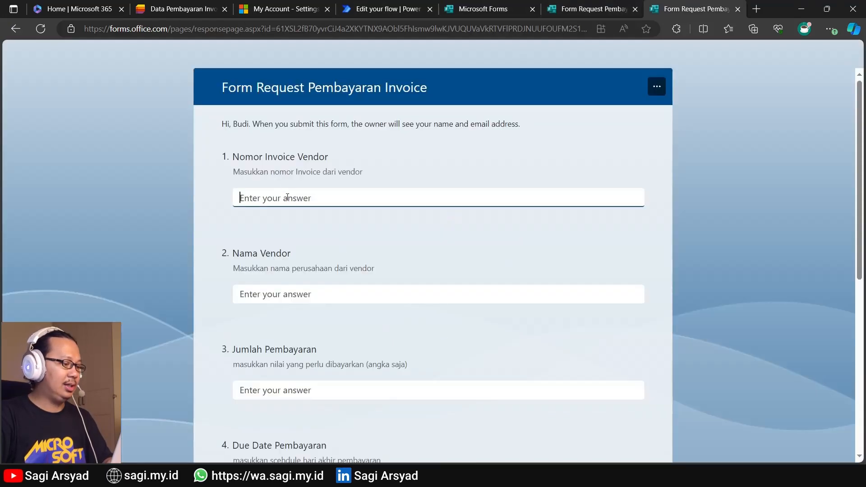
{"action": "type", "text": "91862381"}
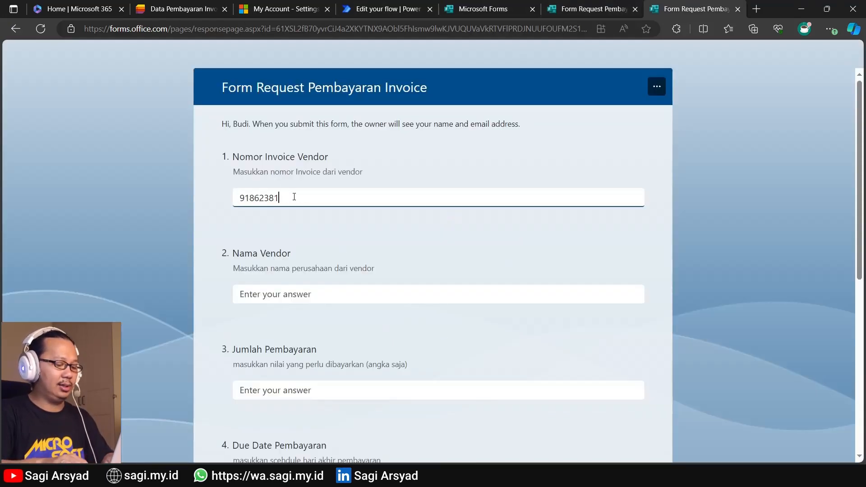
{"action": "key", "text": "BackSpace"}
{"action": "key", "text": "BackSpace"}
{"action": "key", "text": "BackSpace"}
{"action": "key", "text": "BackSpace"}
{"action": "key", "text": "BackSpace"}
{"action": "key", "text": "BackSpace"}
{"action": "type", "text": "INV0928"}
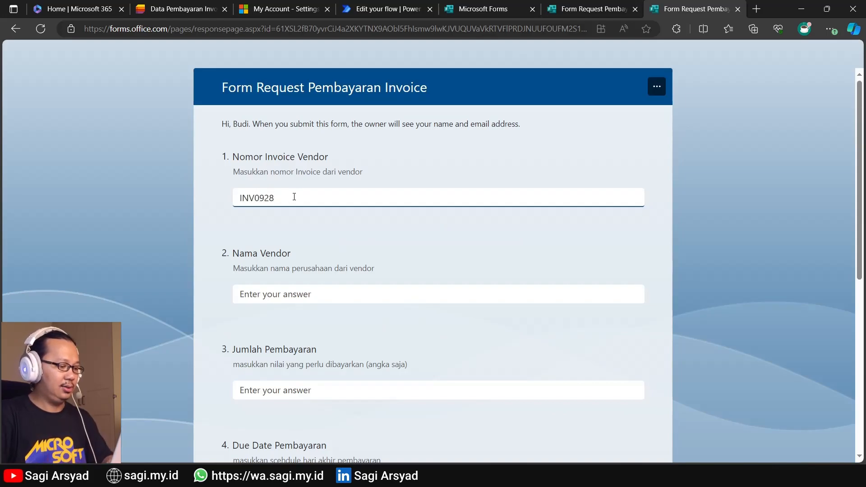
{"action": "left_click", "coordinate": [276, 295]}
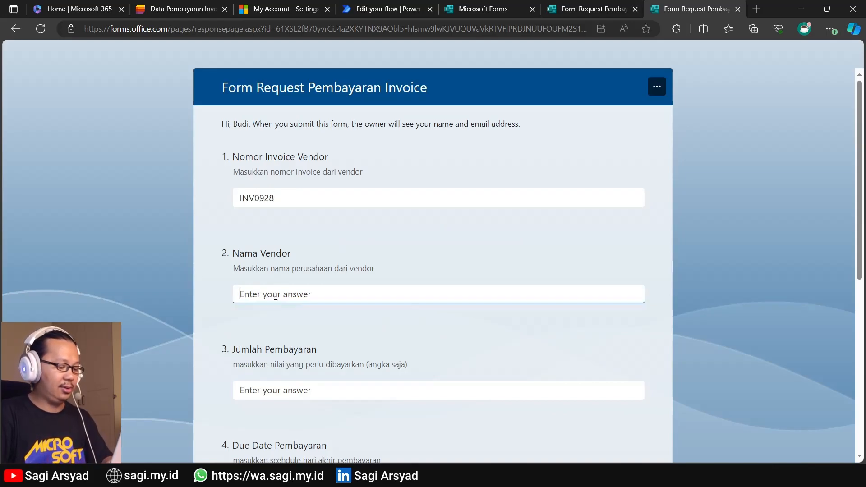
{"action": "type", "text": "PT ABC"}
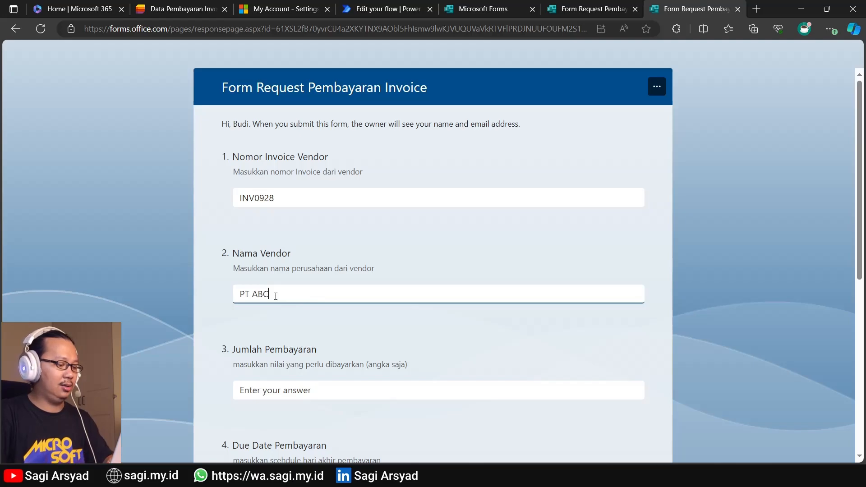
Set Jumlah Pembayaran to 12221000 and Due Date Pembayaran to 12/14/2023.
{"action": "scroll", "coordinate": [276, 297], "scroll_direction": "down", "scroll_amount": 4}
{"action": "left_click", "coordinate": [283, 207]}
{"action": "type", "text": "12221000"}
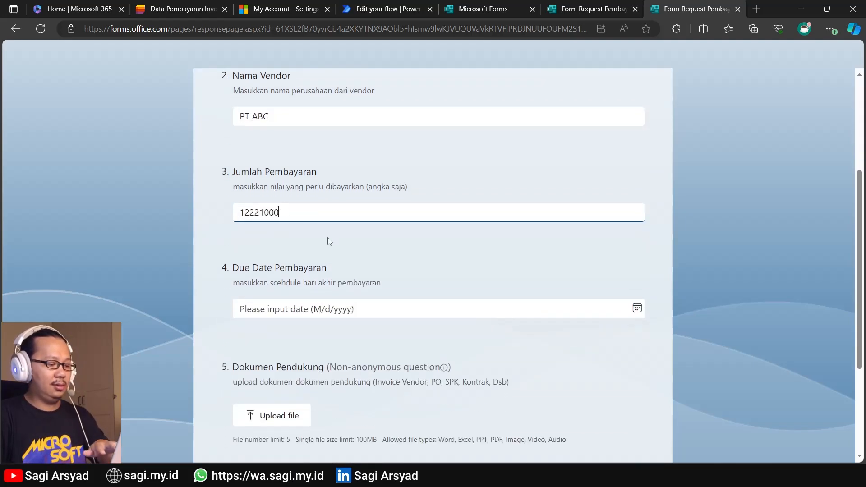
{"action": "left_click", "coordinate": [636, 308]}
{"action": "left_click", "coordinate": [311, 213]}
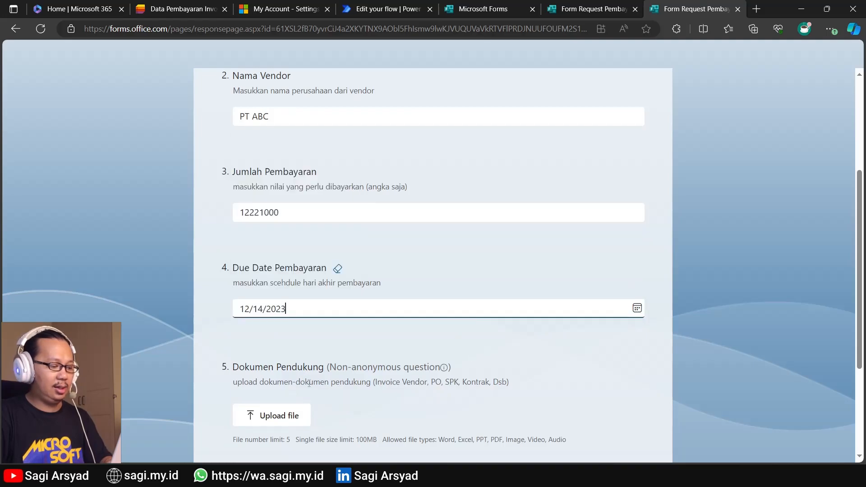
Upload the IVR_20230817 invoice PDF, Invoice-Tokopedia-290823.pdf and Invoice-Tokopedia-010823.pdf as Dokumen Pendukung and submit the form.
{"action": "left_click", "coordinate": [297, 414]}
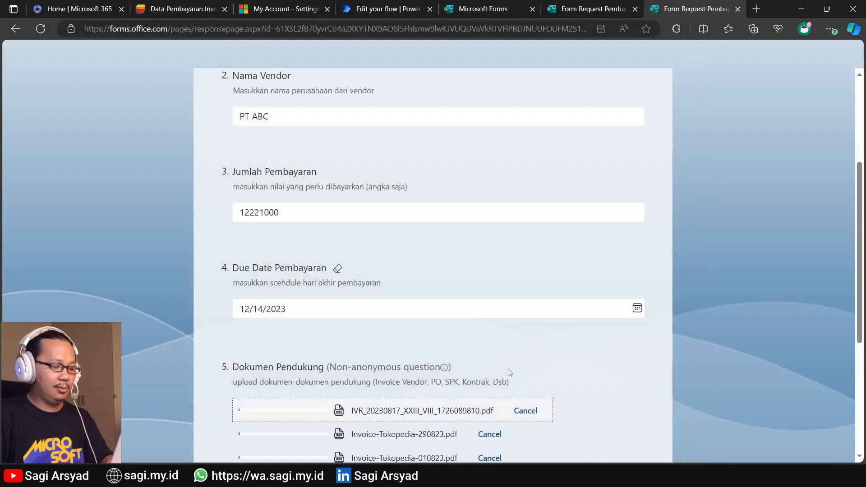
{"action": "scroll", "coordinate": [508, 369], "scroll_direction": "down", "scroll_amount": 3}
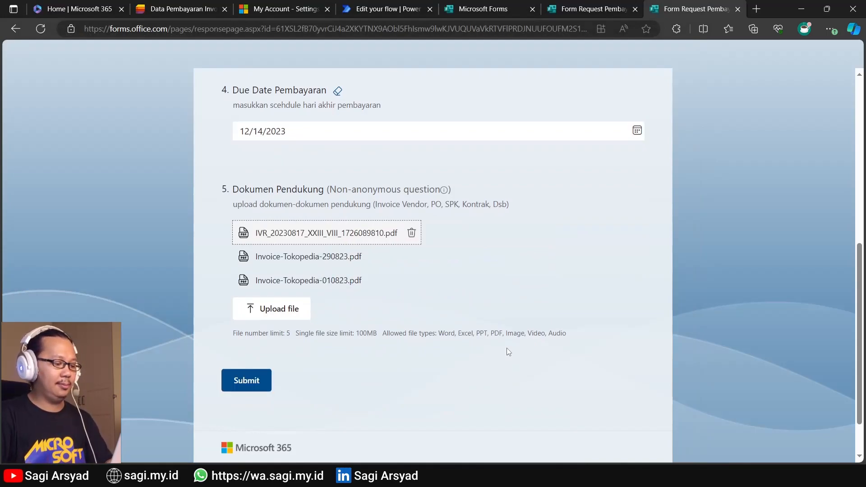
{"action": "left_click", "coordinate": [259, 383]}
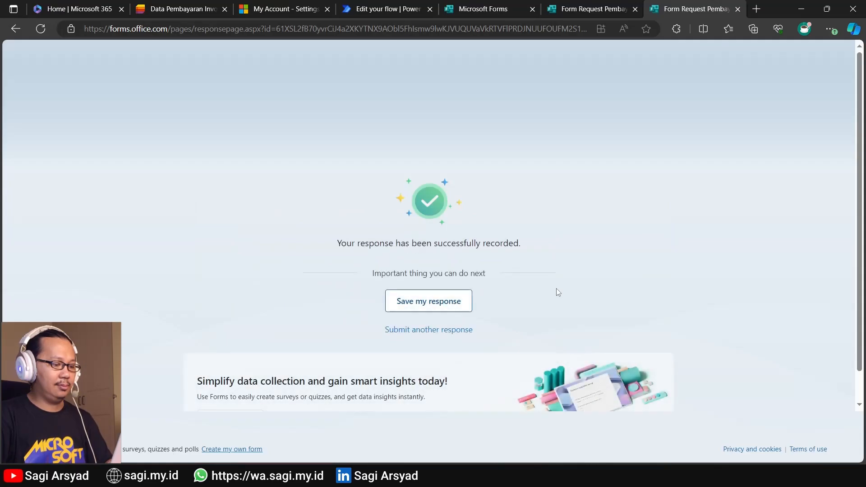
Return to the flow's details page in Power Automate and refresh its 28-day run history.
{"action": "left_click", "coordinate": [374, 4]}
{"action": "left_click", "coordinate": [154, 79]}
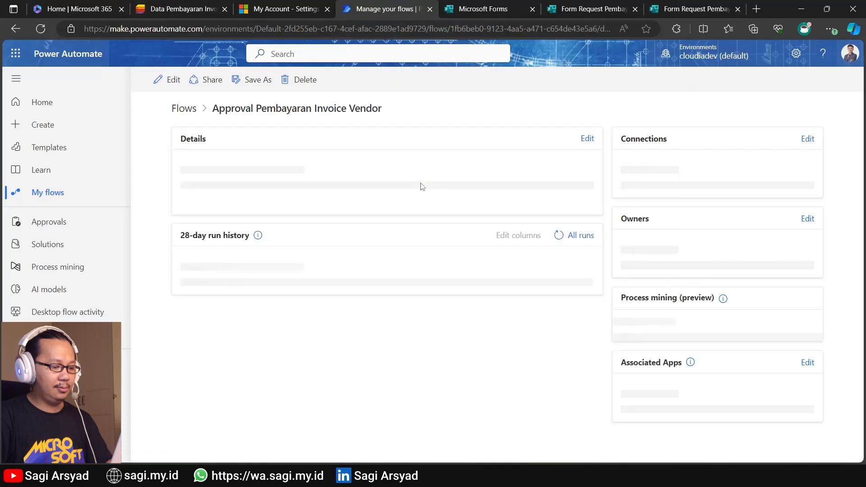
{"action": "scroll", "coordinate": [343, 279], "scroll_direction": "down", "scroll_amount": 1}
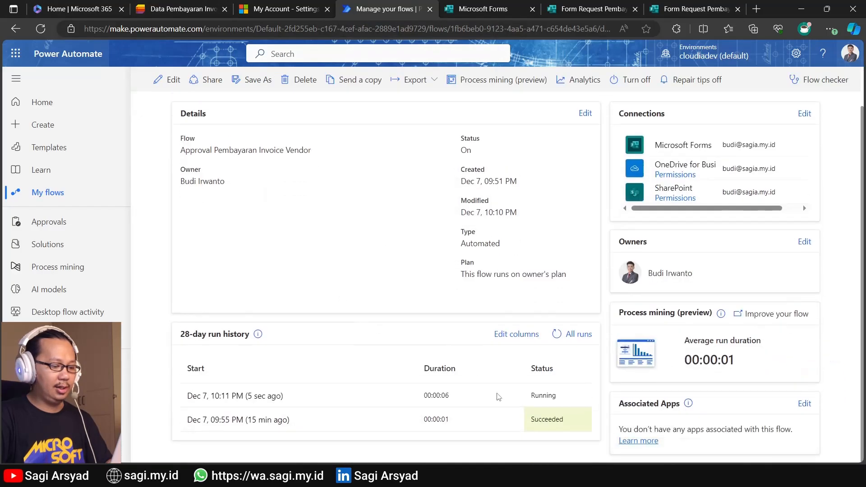
{"action": "left_click", "coordinate": [557, 333]}
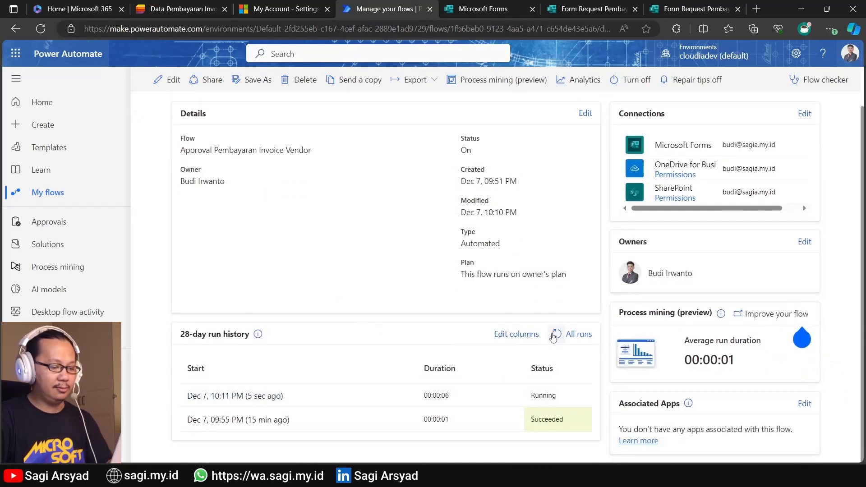
Reload the Data Pembayaran Invoice Vendor list in Microsoft Lists and open the PT ABC item to examine its attachments.
{"action": "left_click", "coordinate": [175, 3]}
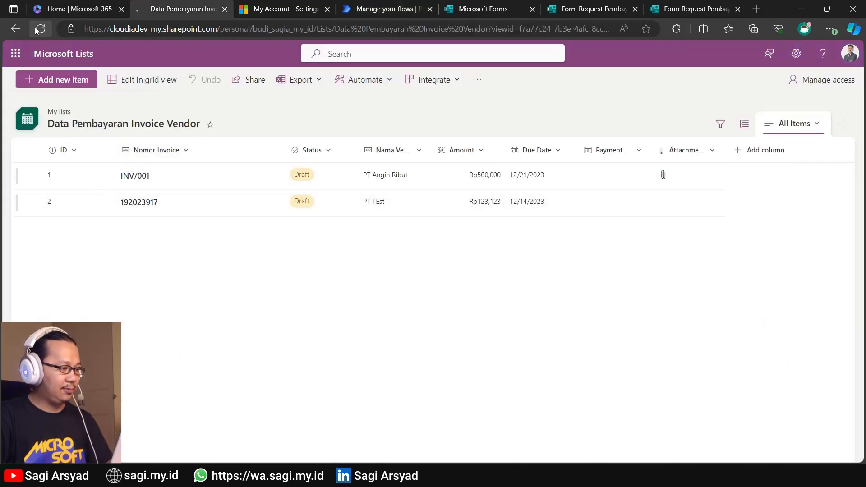
{"action": "left_click", "coordinate": [37, 30]}
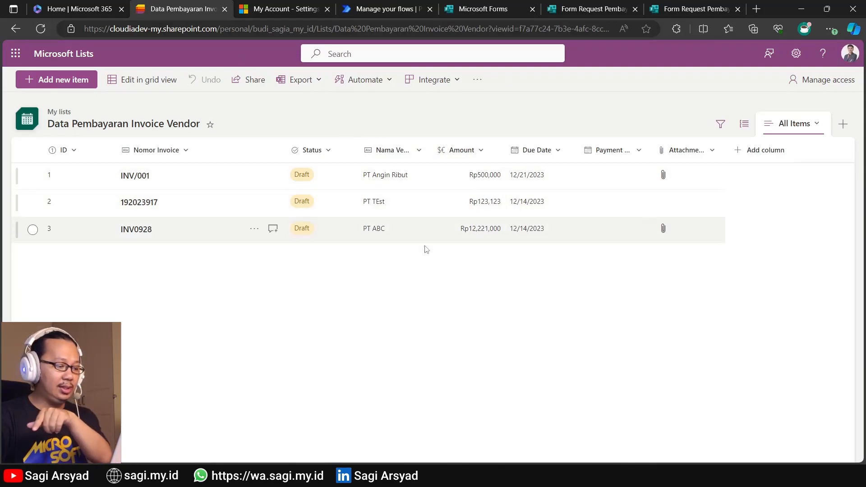
{"action": "left_click", "coordinate": [129, 232]}
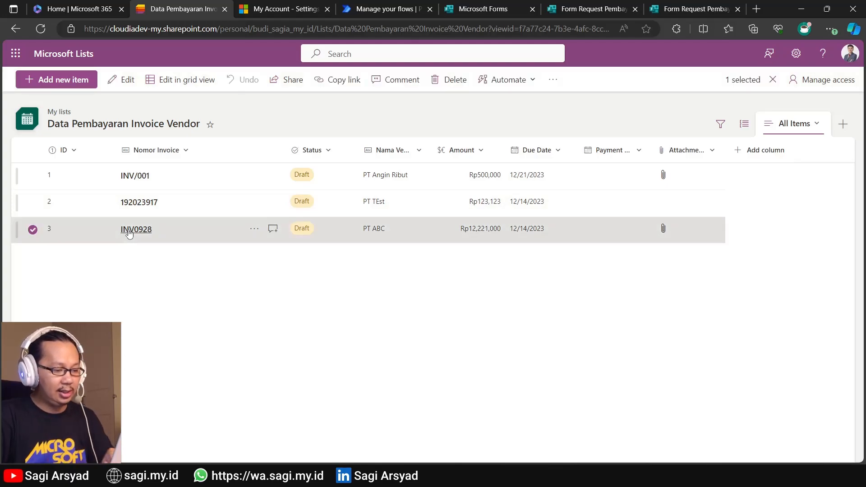
{"action": "left_click", "coordinate": [129, 231]}
{"action": "scroll", "coordinate": [293, 250], "scroll_direction": "down", "scroll_amount": 1}
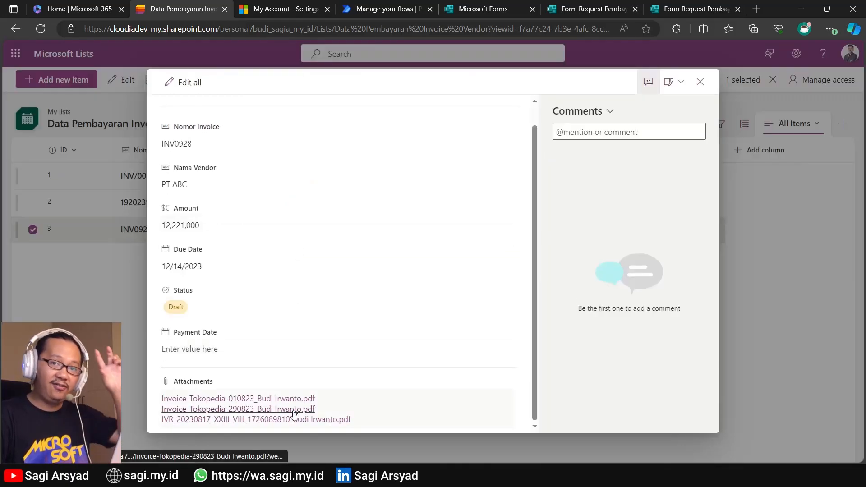
Restore the closed Power Automate browser tab and open the Approval Pembayaran Invoice Vendor flow for editing.
{"action": "left_click", "coordinate": [318, 3]}
{"action": "left_click", "coordinate": [381, 5]}
{"action": "left_click", "coordinate": [430, 9]}
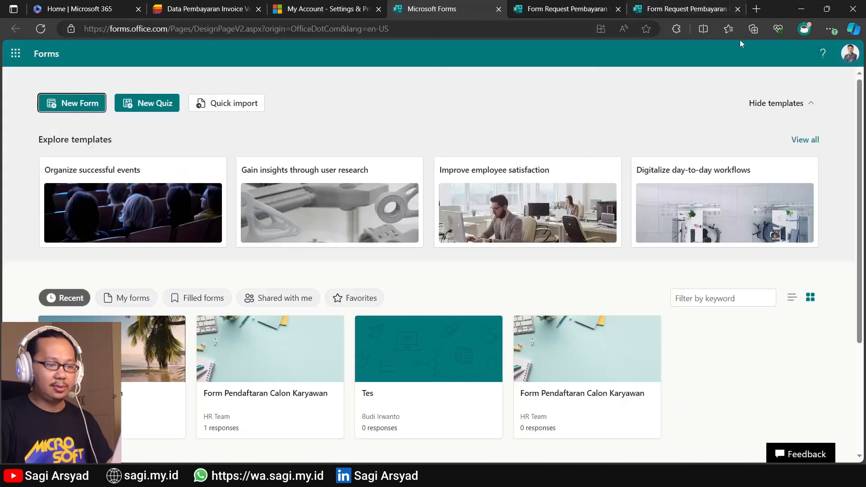
{"action": "right_click", "coordinate": [773, 7]}
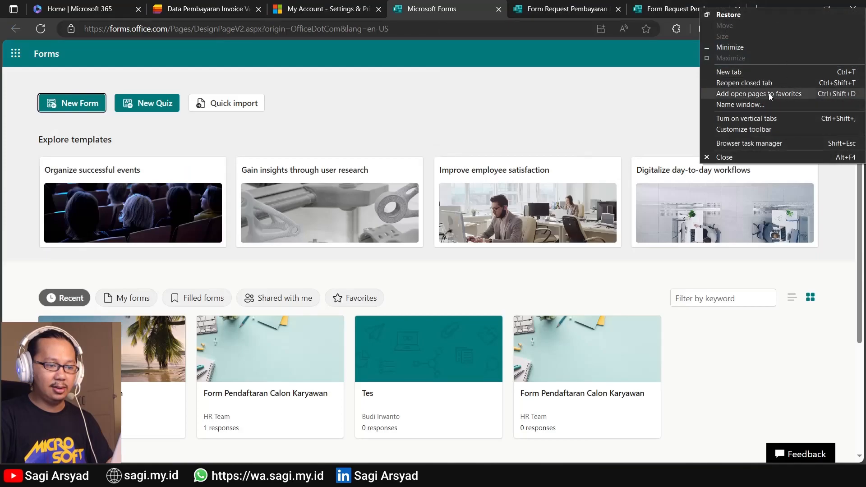
{"action": "left_click", "coordinate": [760, 83]}
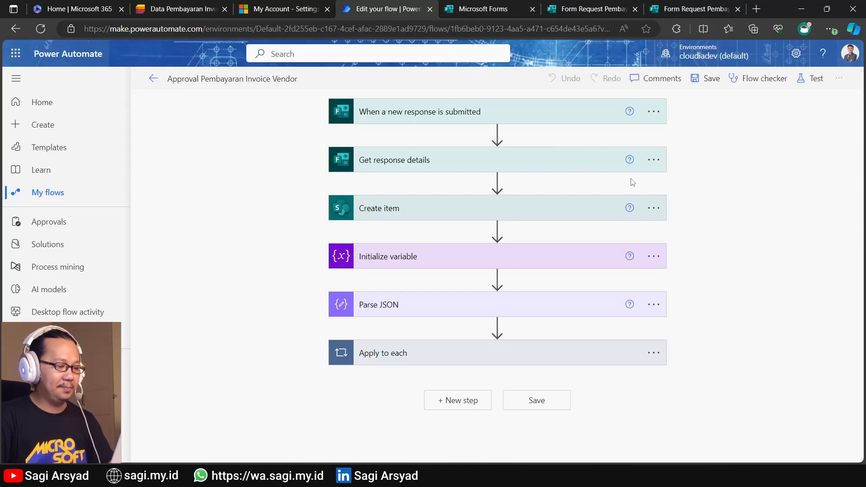
Delete the variable action that sits just before Add attachment inside the Apply to each loop.
{"action": "left_click", "coordinate": [497, 361]}
{"action": "scroll", "coordinate": [551, 324], "scroll_direction": "down", "scroll_amount": 5}
{"action": "left_click", "coordinate": [649, 280]}
{"action": "left_click", "coordinate": [710, 444]}
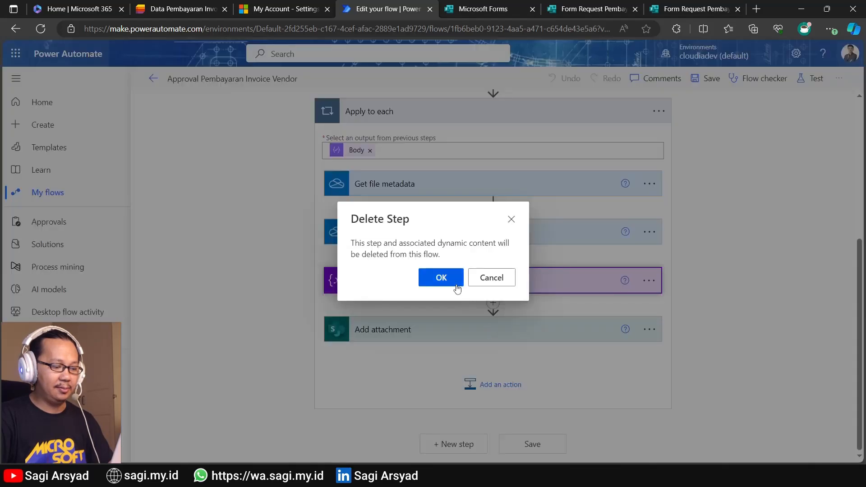
{"action": "left_click", "coordinate": [452, 282]}
Delete the Initialize variable action between Create item and Parse JSON.
{"action": "scroll", "coordinate": [733, 292], "scroll_direction": "up", "scroll_amount": 5}
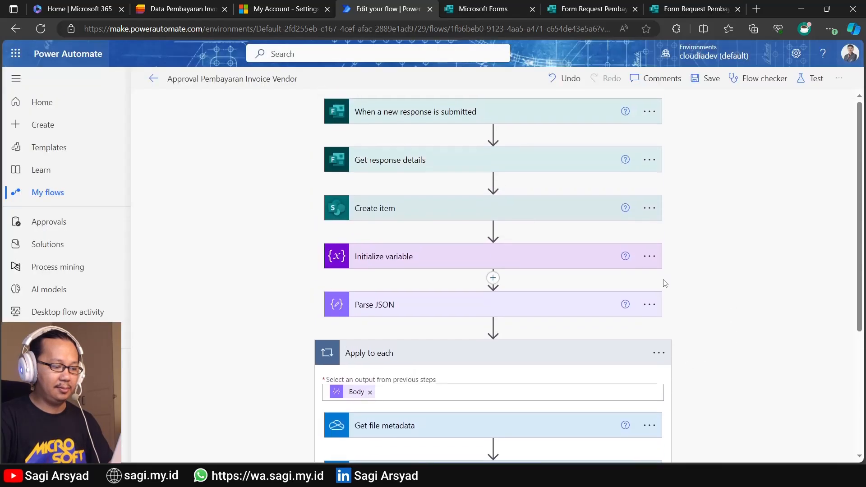
{"action": "left_click", "coordinate": [650, 258]}
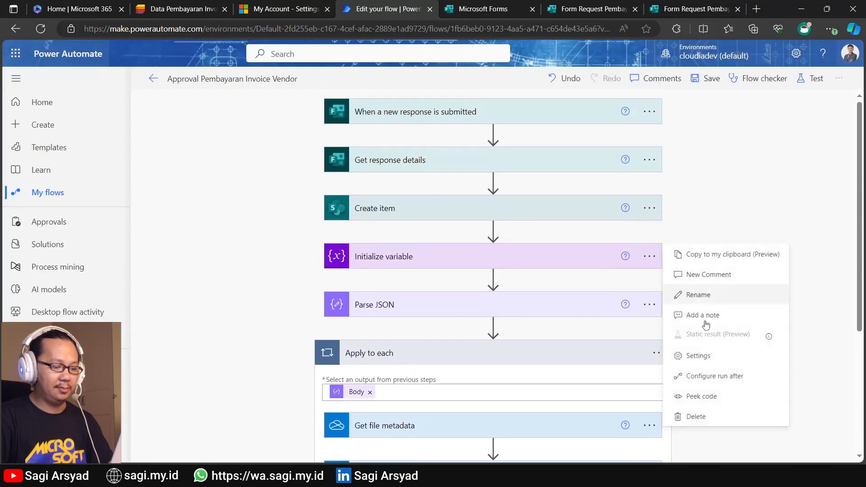
{"action": "left_click", "coordinate": [693, 416]}
{"action": "key", "text": "Return"}
{"action": "scroll", "coordinate": [741, 300], "scroll_direction": "down", "scroll_amount": 3}
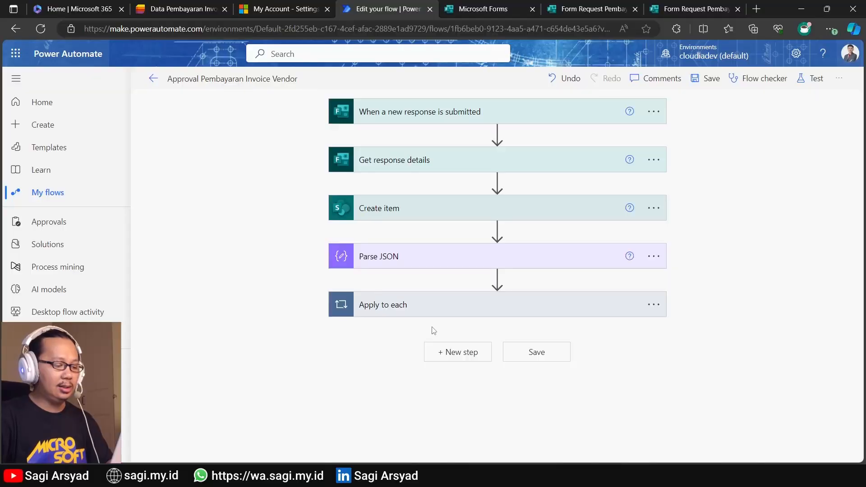
Add a Start and wait for an approval action after Apply to each, with approval type Approve/Reject - First to respond.
{"action": "left_click", "coordinate": [470, 360]}
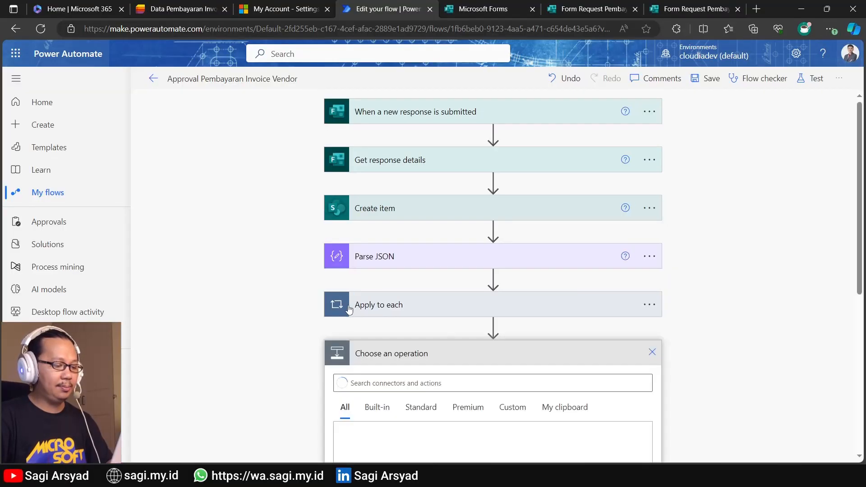
{"action": "type", "text": "approval"}
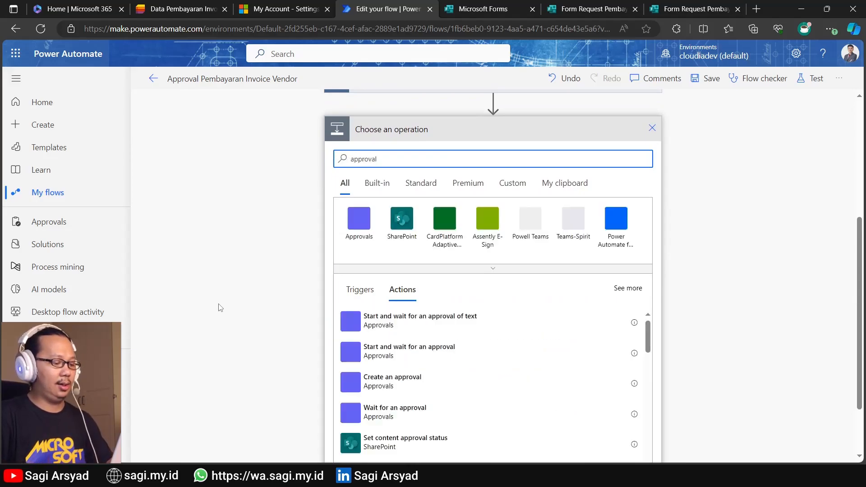
{"action": "left_click", "coordinate": [423, 361]}
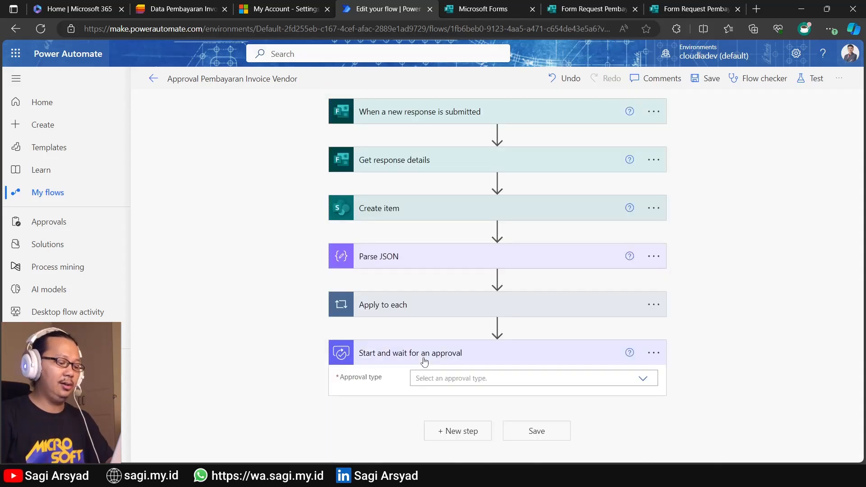
{"action": "left_click", "coordinate": [649, 391]}
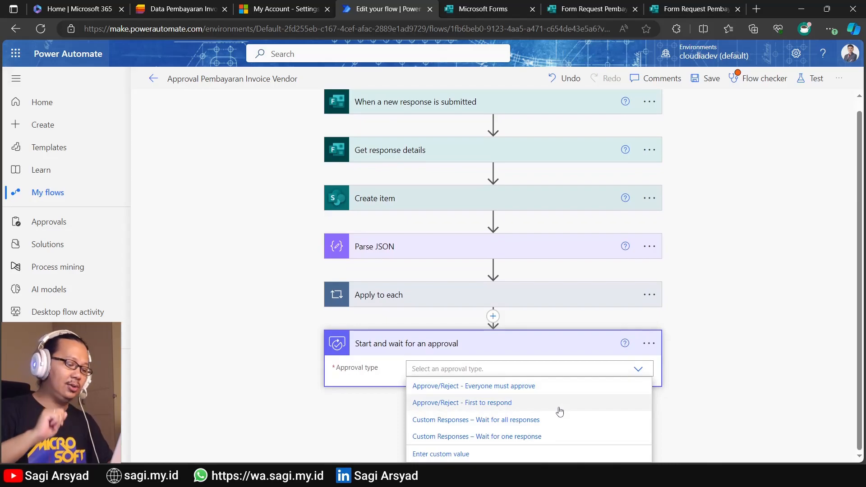
{"action": "left_click", "coordinate": [435, 406]}
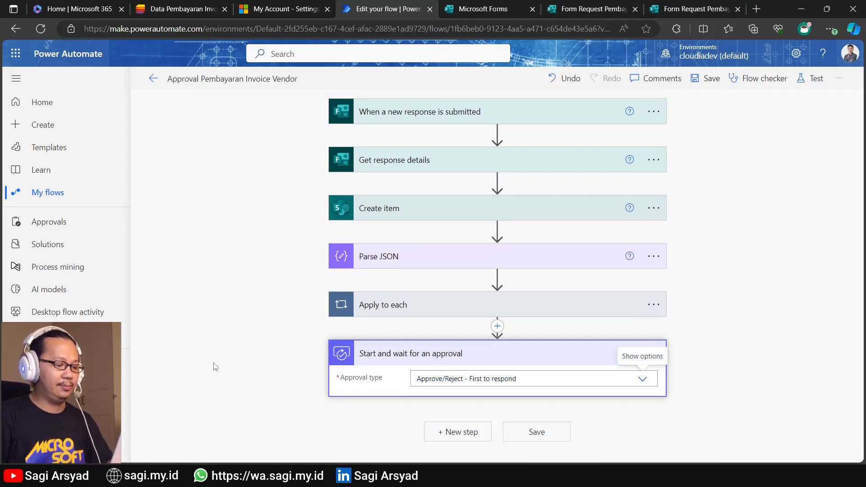
Set the approval title to "Request Pembayaran:" followed by the Nomor Invoice Vendor dynamic value from Get response details.
{"action": "scroll", "coordinate": [213, 365], "scroll_direction": "down", "scroll_amount": 2}
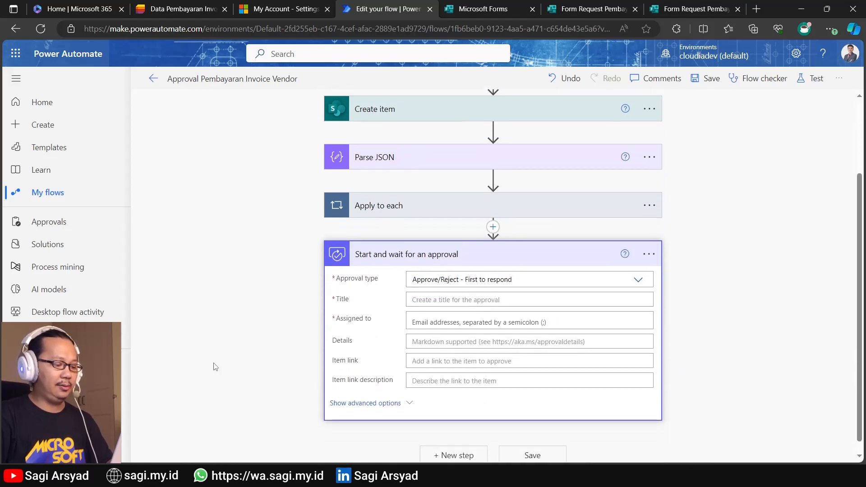
{"action": "left_click", "coordinate": [442, 287]}
{"action": "type", "text": "Request Pembayaran:"}
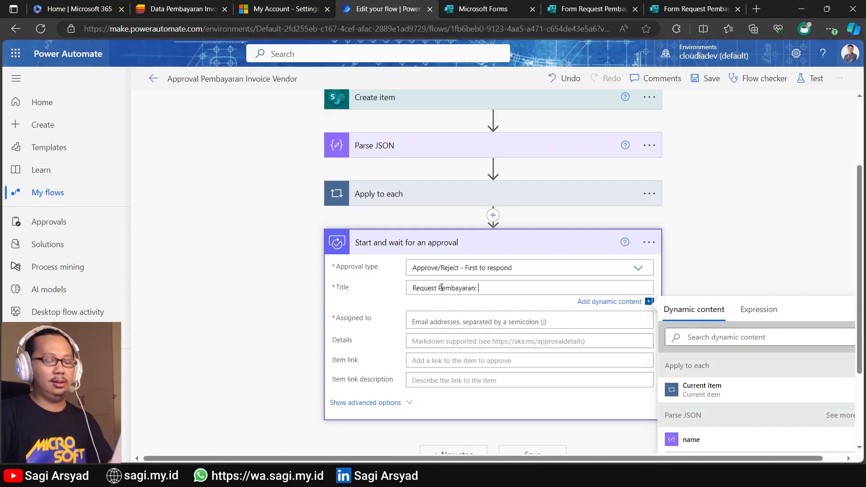
{"action": "scroll", "coordinate": [441, 287], "scroll_direction": "down", "scroll_amount": 2}
{"action": "left_click", "coordinate": [723, 227]}
{"action": "type", "text": "nama"}
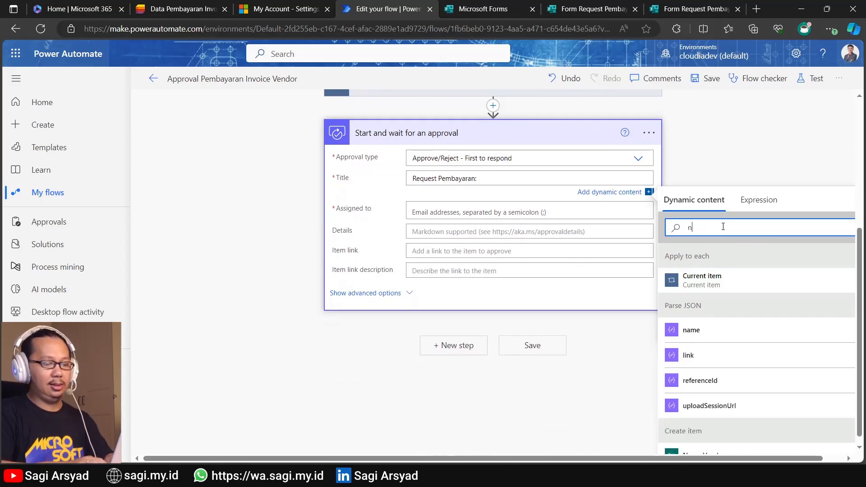
{"action": "key", "text": "BackSpace"}
{"action": "key", "text": "BackSpace"}
{"action": "key", "text": "BackSpace"}
{"action": "key", "text": "BackSpace"}
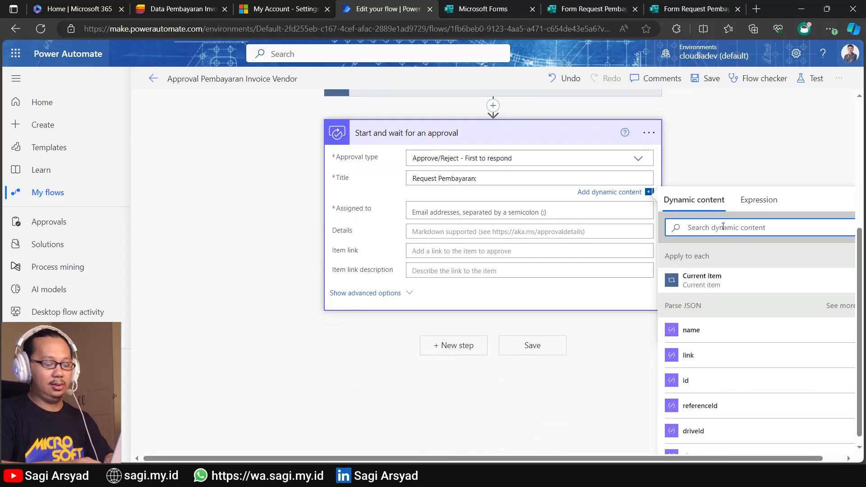
{"action": "type", "text": "nomo"}
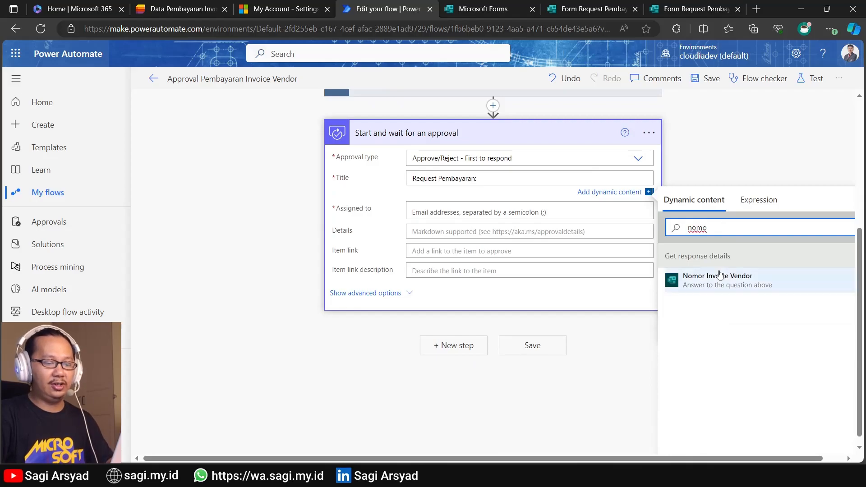
{"action": "double_click", "coordinate": [705, 228]}
{"action": "type", "text": "Inv"}
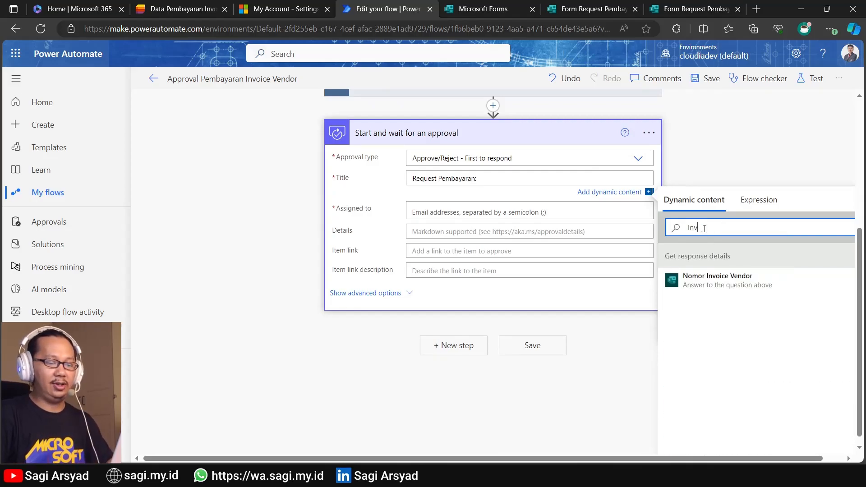
{"action": "left_click", "coordinate": [717, 280]}
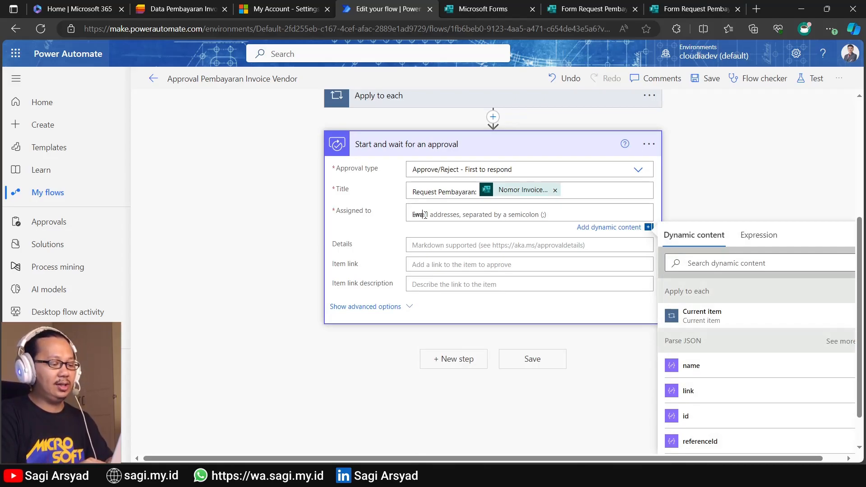
Assign the approval to the approver by finding their name among the suggested people.
{"action": "type", "text": "an"}
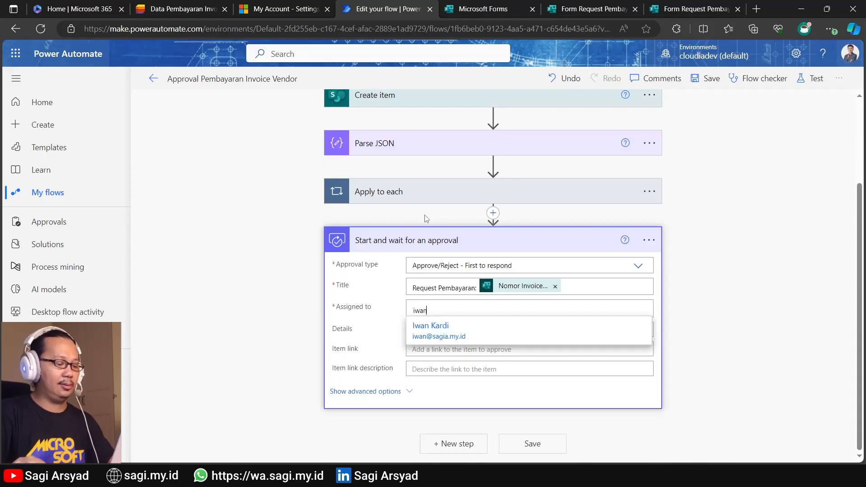
{"action": "left_click", "coordinate": [429, 331]}
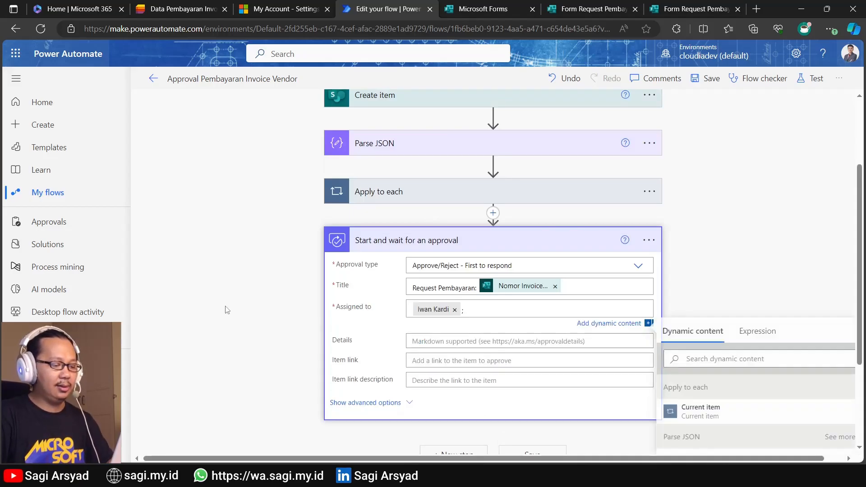
{"action": "left_click", "coordinate": [444, 231]}
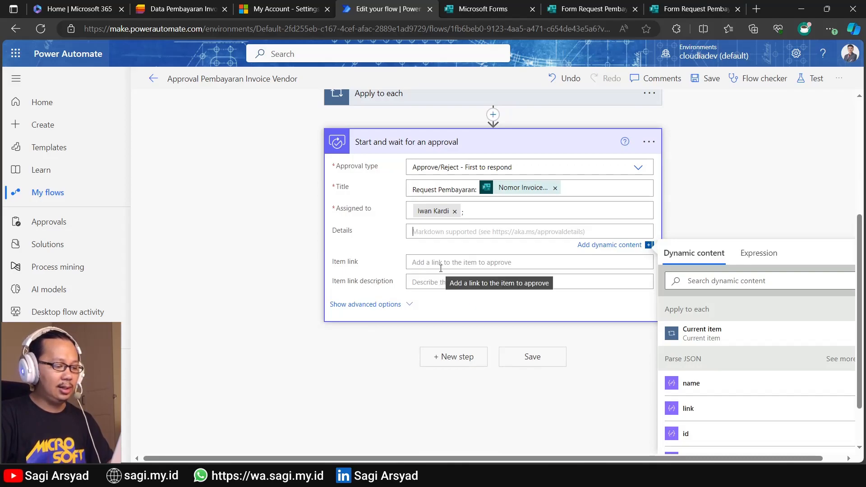
Set the approval's item link to the Link to item dynamic value from Create item.
{"action": "scroll", "coordinate": [441, 270], "scroll_direction": "up", "scroll_amount": 2}
{"action": "left_click", "coordinate": [421, 346]}
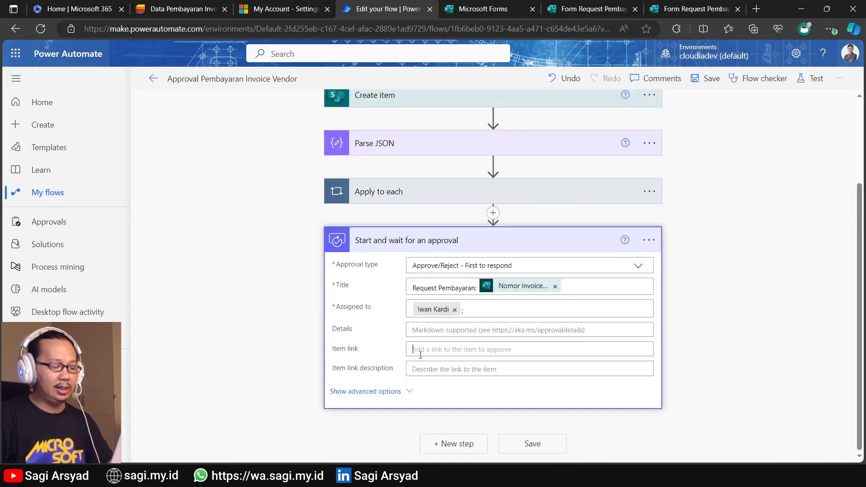
{"action": "left_click", "coordinate": [695, 234]}
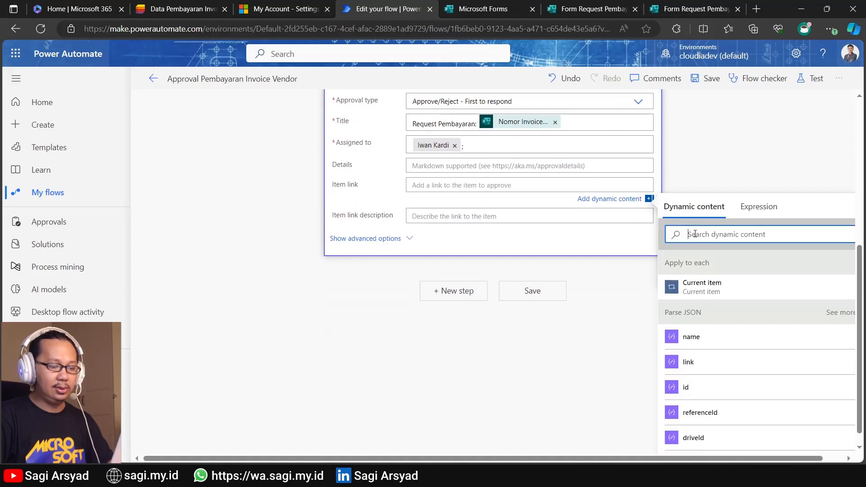
{"action": "type", "text": "link"}
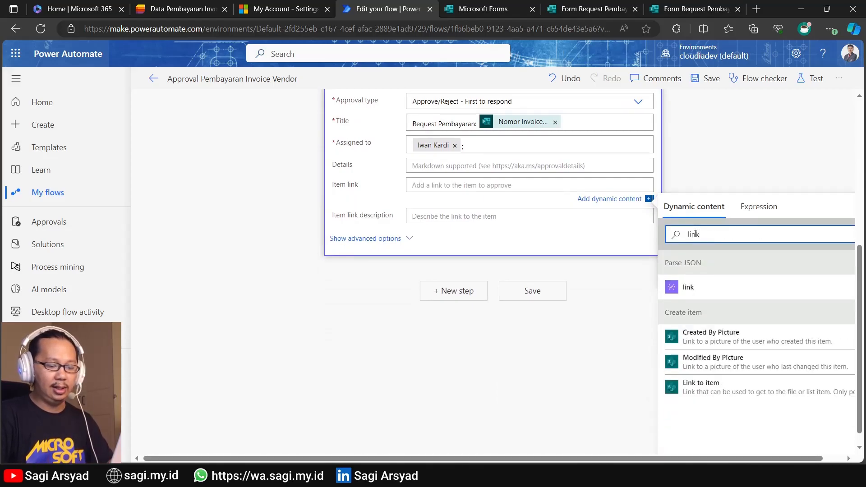
{"action": "left_click", "coordinate": [697, 388]}
Set the item link description to the Title dynamic value from Create item and save the flow.
{"action": "left_click", "coordinate": [430, 223]}
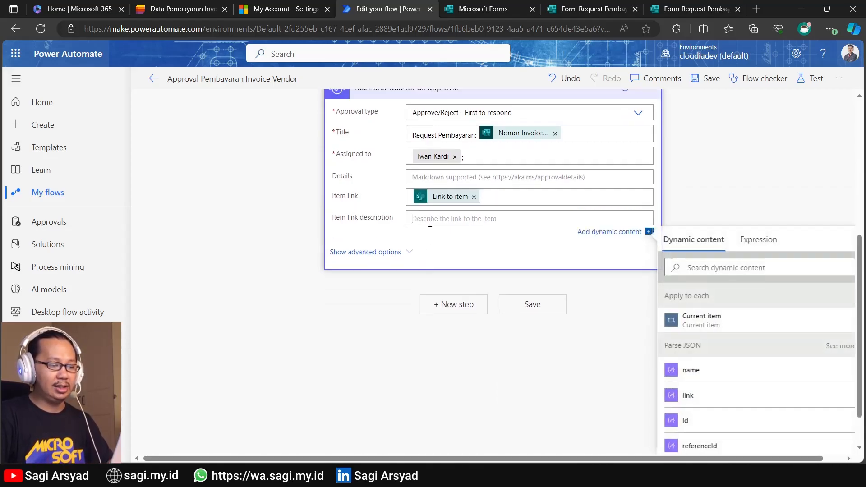
{"action": "left_click", "coordinate": [704, 266]}
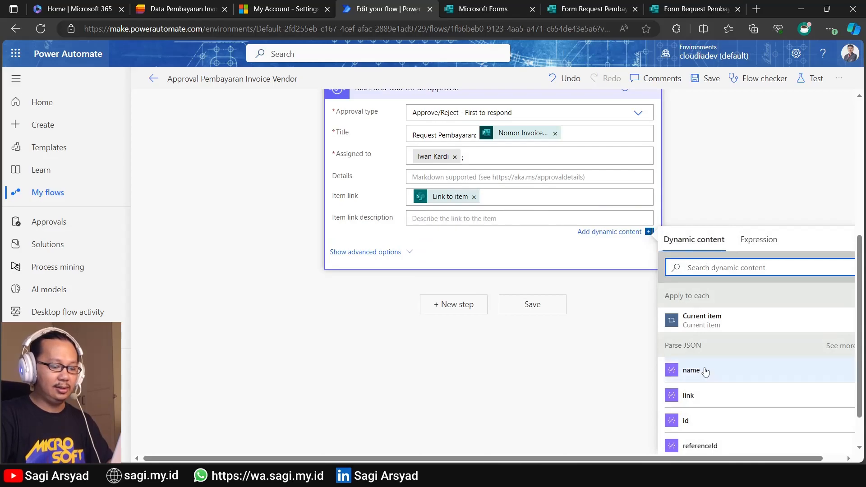
{"action": "scroll", "coordinate": [705, 361], "scroll_direction": "down", "scroll_amount": 5}
{"action": "left_click", "coordinate": [707, 316]}
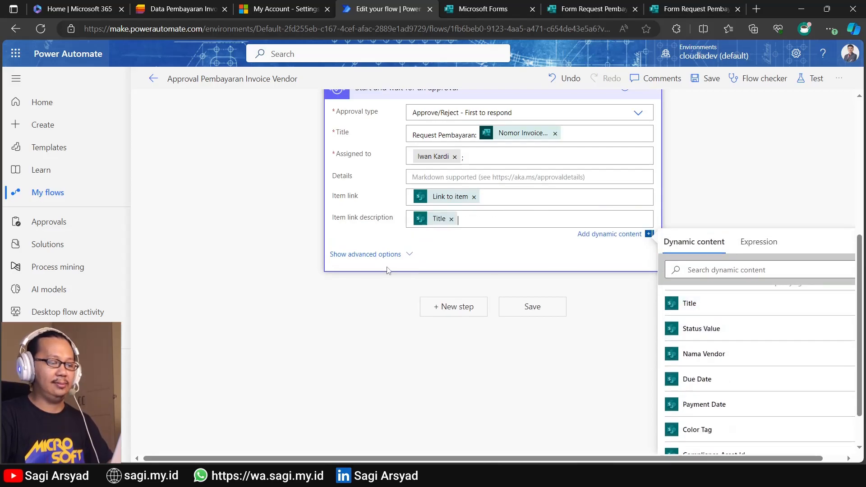
{"action": "left_click", "coordinate": [227, 268]}
{"action": "scroll", "coordinate": [388, 311], "scroll_direction": "up", "scroll_amount": 1}
{"action": "scroll", "coordinate": [435, 314], "scroll_direction": "down", "scroll_amount": 1}
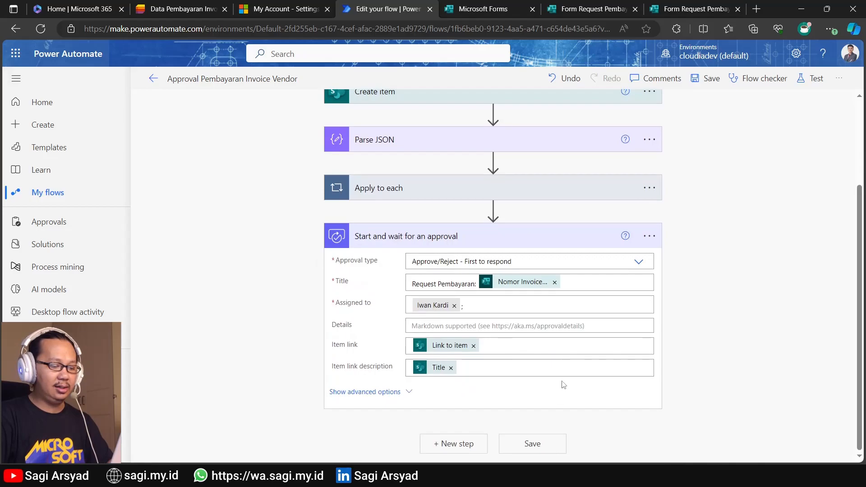
{"action": "left_click", "coordinate": [544, 444]}
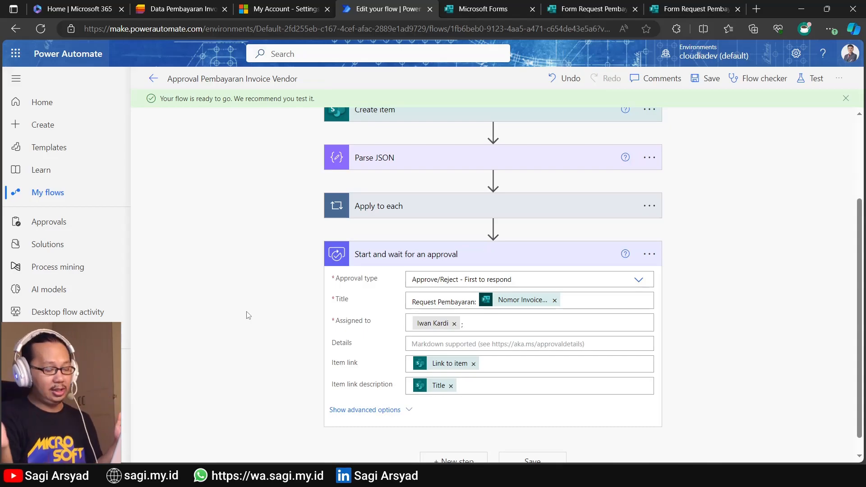
Add a Condition after the approval action that checks whether the approval's Outcome is equal to Approve.
{"action": "scroll", "coordinate": [248, 315], "scroll_direction": "down", "scroll_amount": 1}
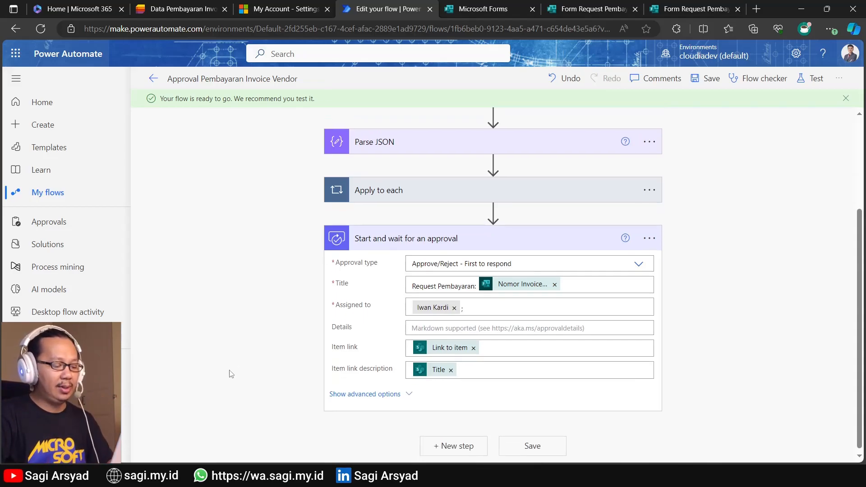
{"action": "left_click", "coordinate": [454, 444]}
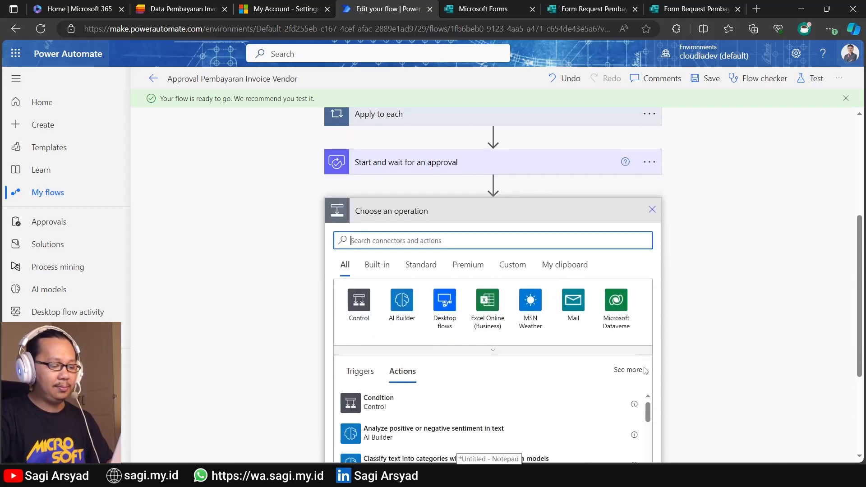
{"action": "left_click", "coordinate": [368, 314]}
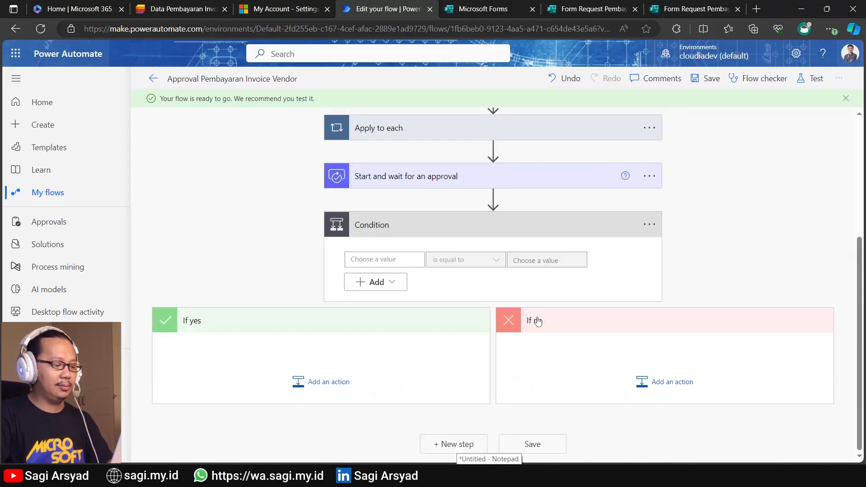
{"action": "left_click", "coordinate": [374, 260]}
{"action": "type", "text": "Out"}
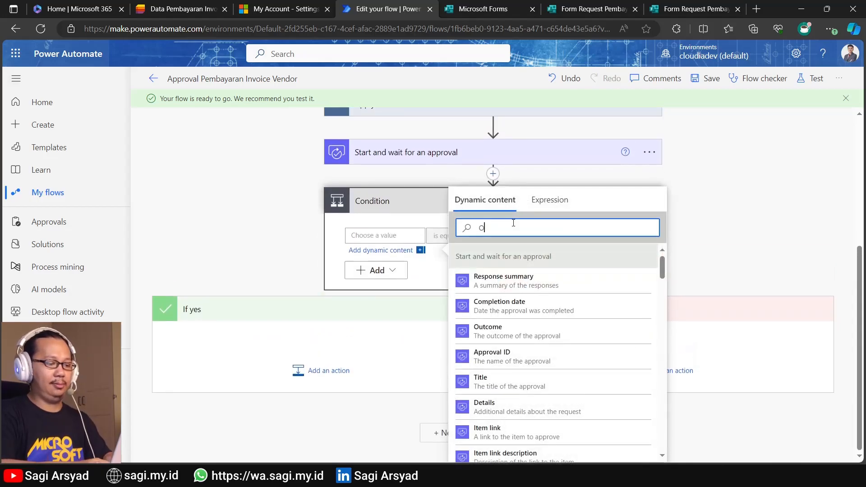
{"action": "left_click", "coordinate": [513, 282]}
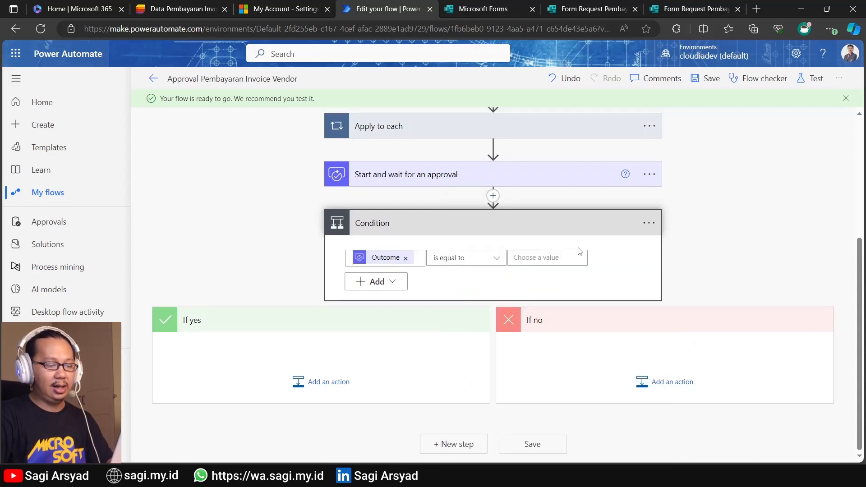
{"action": "left_click", "coordinate": [564, 248]}
{"action": "type", "text": "Approve"}
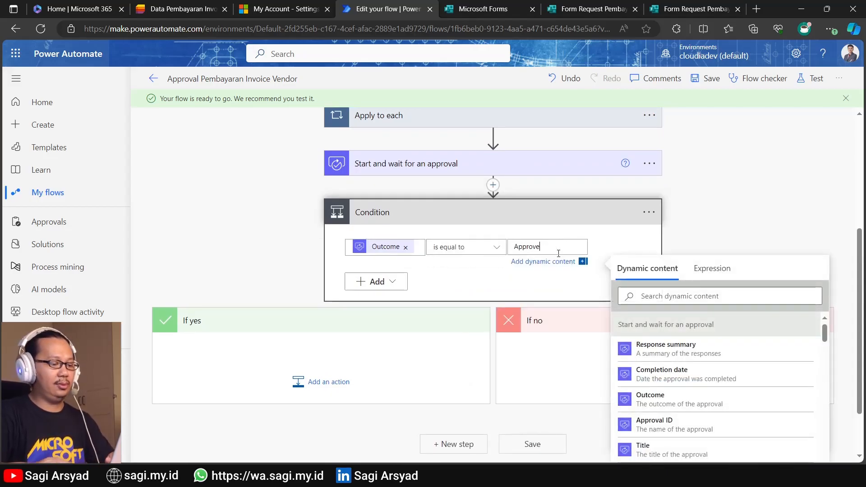
Add a SharePoint Update item action to the condition's If yes branch.
{"action": "left_click", "coordinate": [329, 382]}
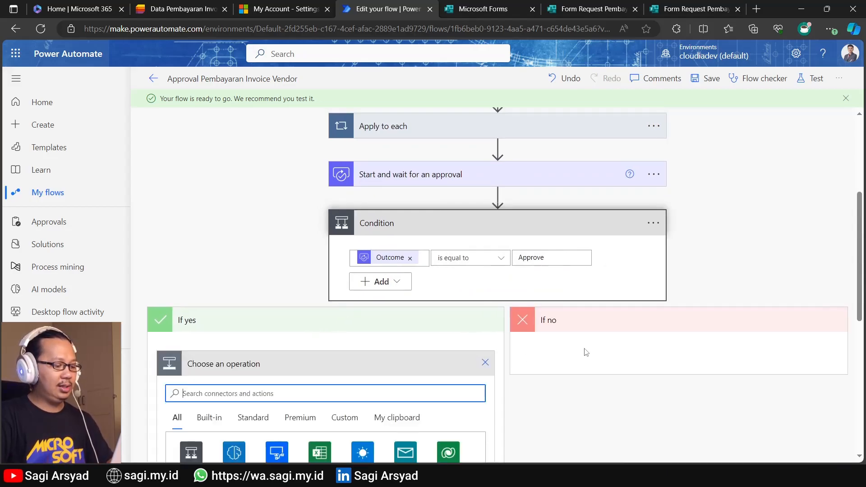
{"action": "scroll", "coordinate": [585, 351], "scroll_direction": "down", "scroll_amount": 3}
{"action": "type", "text": "update"}
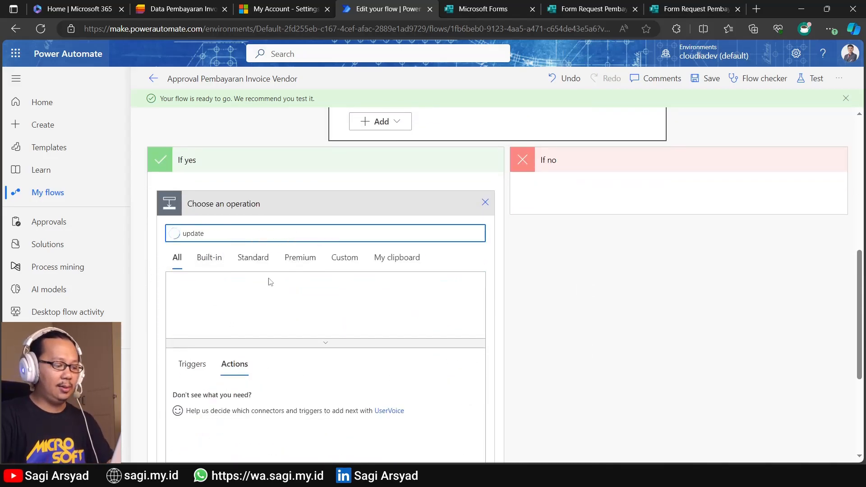
{"action": "scroll", "coordinate": [271, 281], "scroll_direction": "down", "scroll_amount": 2}
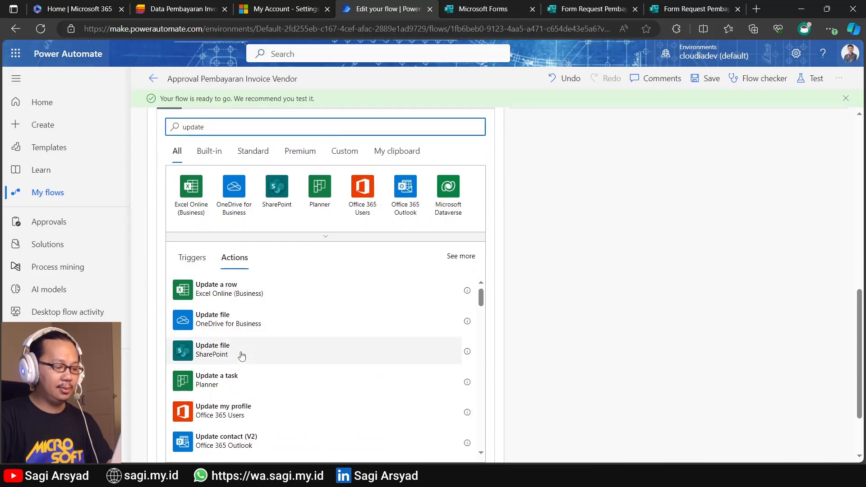
{"action": "scroll", "coordinate": [242, 358], "scroll_direction": "down", "scroll_amount": 2}
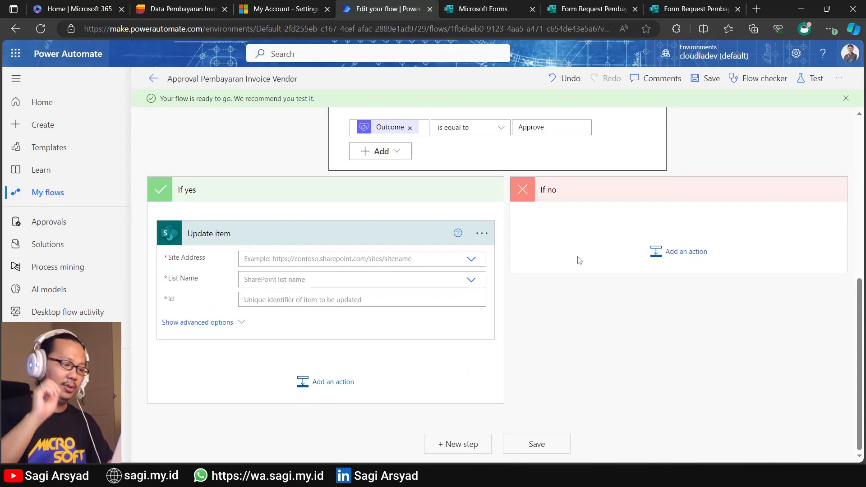
{"action": "scroll", "coordinate": [577, 258], "scroll_direction": "up", "scroll_amount": 5}
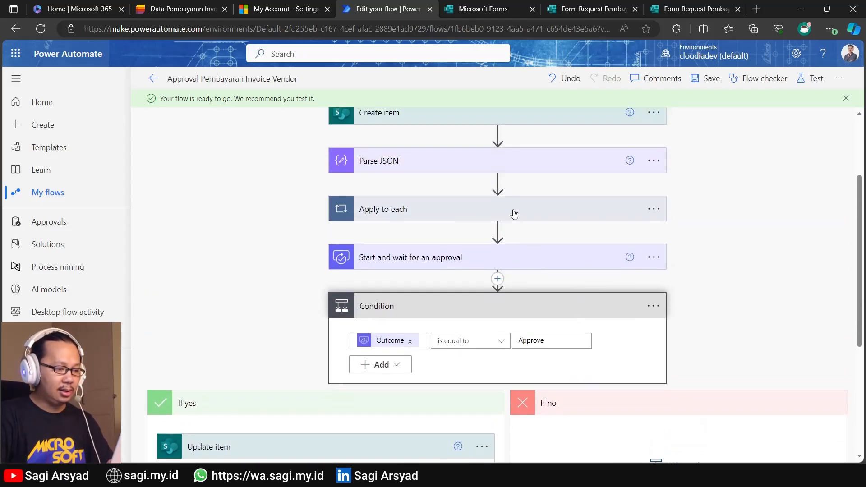
{"action": "left_click", "coordinate": [514, 214]}
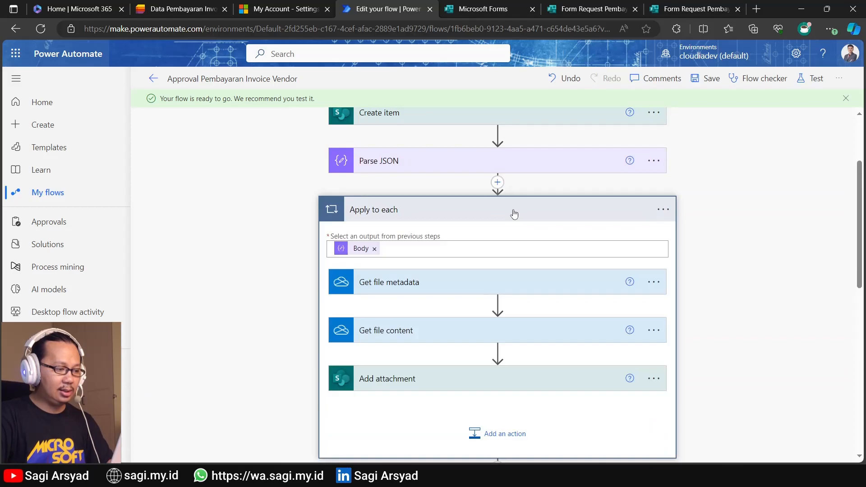
{"action": "left_click", "coordinate": [514, 213]}
Set Update item's site address to the custom personal SharePoint site URL and choose the Data Pembayaran Invoice Vendor list.
{"action": "scroll", "coordinate": [399, 330], "scroll_direction": "down", "scroll_amount": 4}
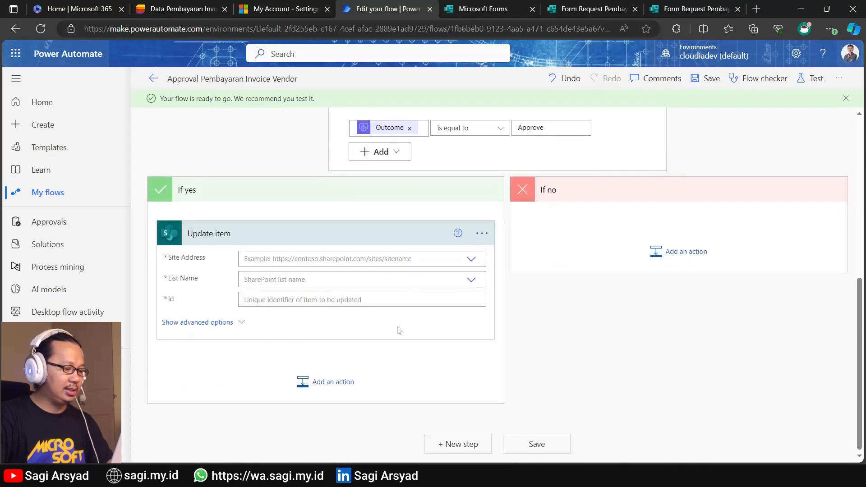
{"action": "left_click", "coordinate": [470, 258]}
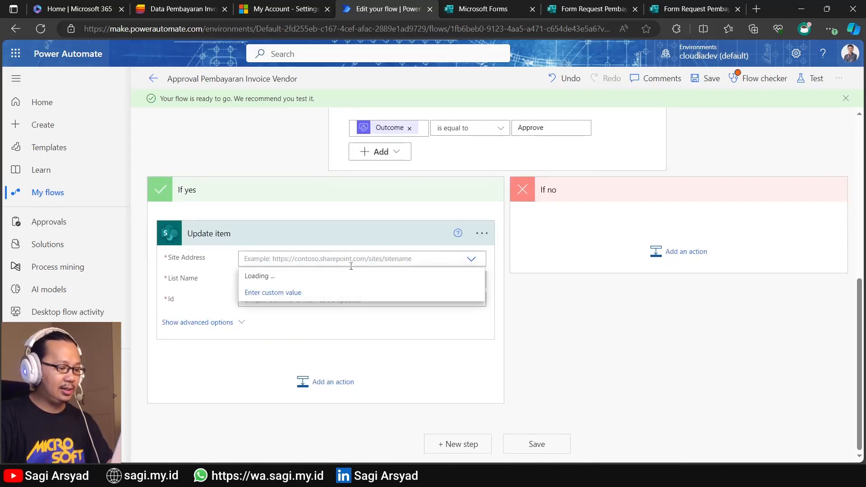
{"action": "left_click", "coordinate": [290, 344]}
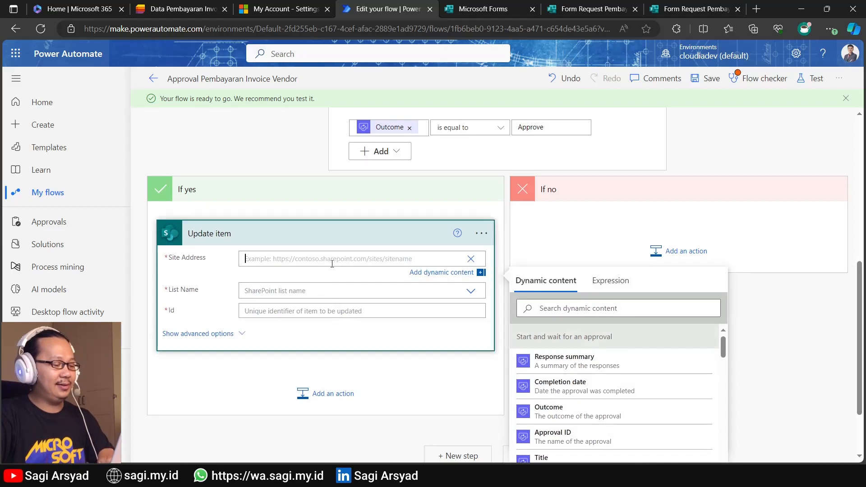
{"action": "type", "text": "https://cloudiadev-my.sharepoint.com/personal/budi_sagia_my_id"}
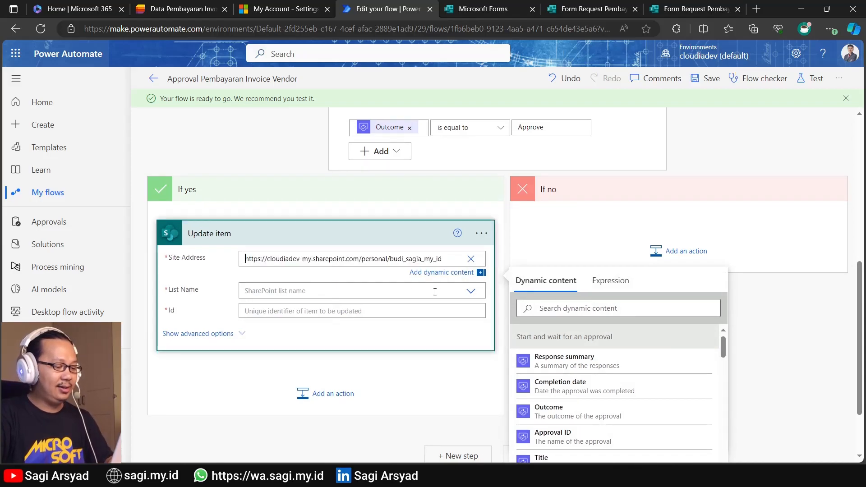
{"action": "left_click", "coordinate": [470, 291]}
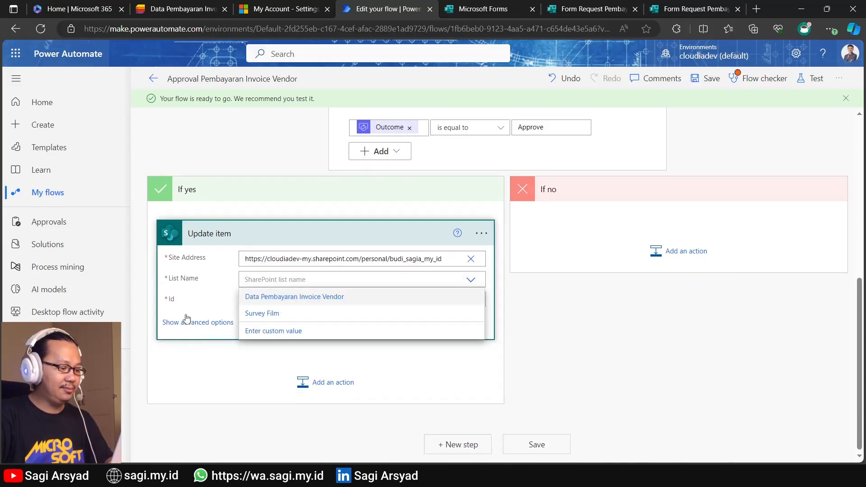
{"action": "left_click", "coordinate": [274, 295]}
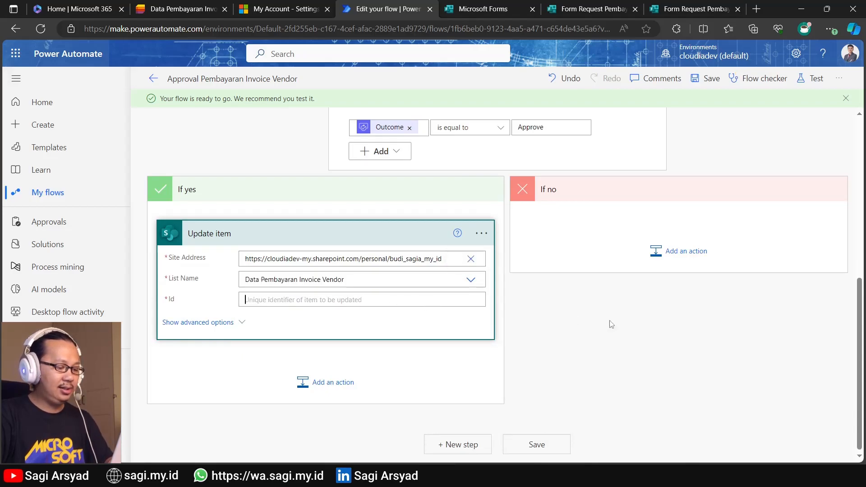
Set Update item's Id to the ID dynamic value from Create item and its Status Value to Active.
{"action": "left_click", "coordinate": [316, 300]}
{"action": "left_click", "coordinate": [575, 416]}
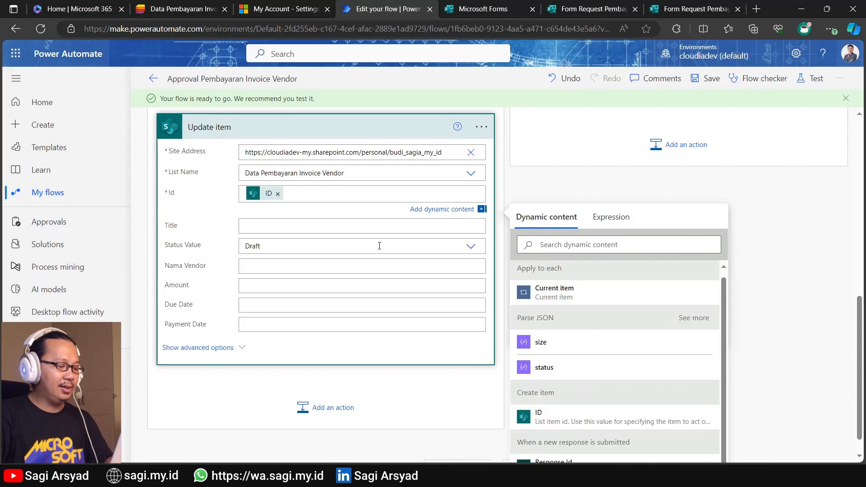
{"action": "left_click", "coordinate": [470, 247]}
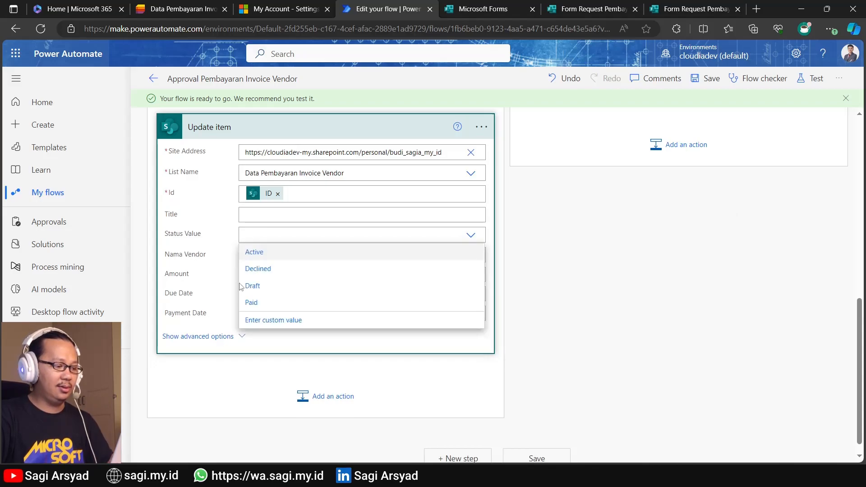
{"action": "left_click", "coordinate": [262, 252]}
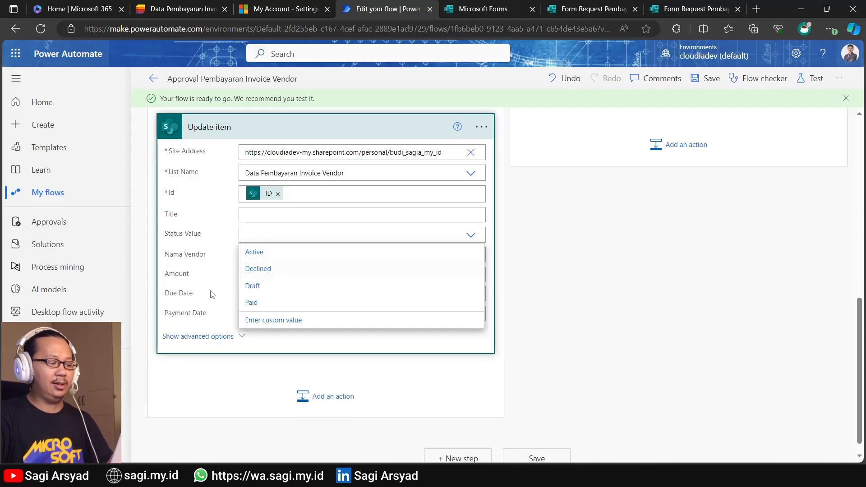
Copy the Update item action and insert the copy into the condition's If no branch.
{"action": "scroll", "coordinate": [184, 333], "scroll_direction": "up", "scroll_amount": 1}
{"action": "scroll", "coordinate": [184, 333], "scroll_direction": "up", "scroll_amount": 2}
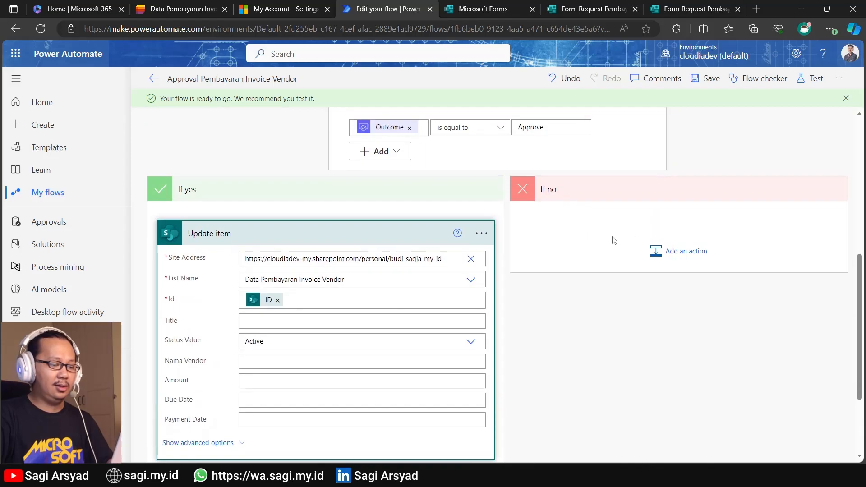
{"action": "left_click", "coordinate": [482, 234]}
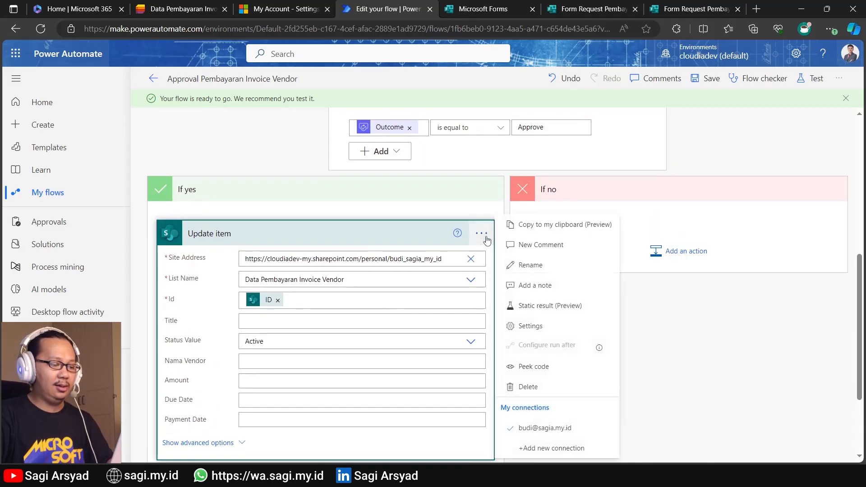
{"action": "left_click", "coordinate": [526, 235]}
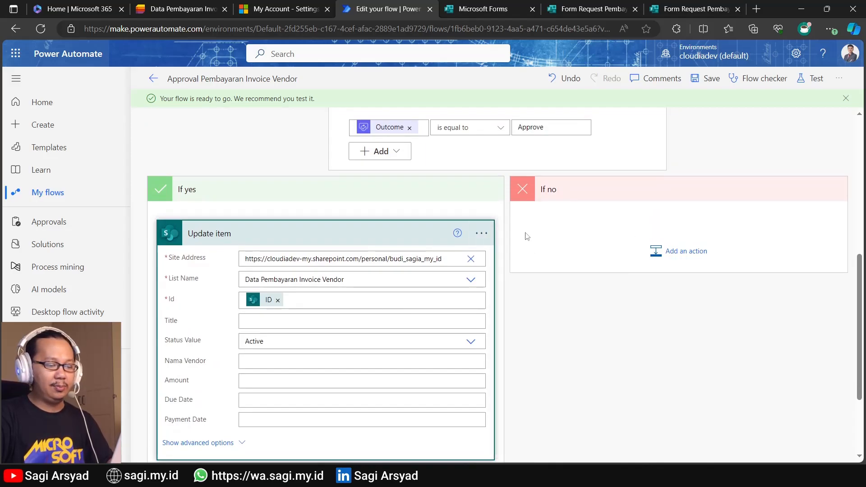
{"action": "left_click", "coordinate": [656, 257]}
{"action": "left_click", "coordinate": [759, 287]}
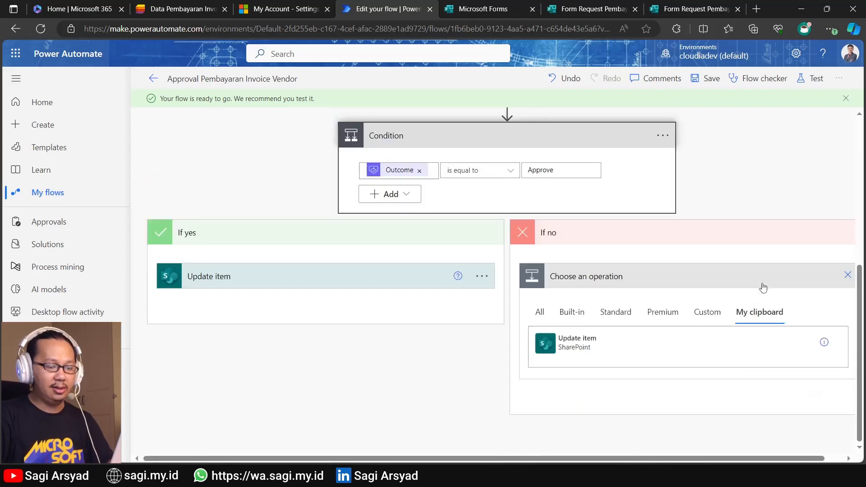
{"action": "left_click", "coordinate": [584, 354]}
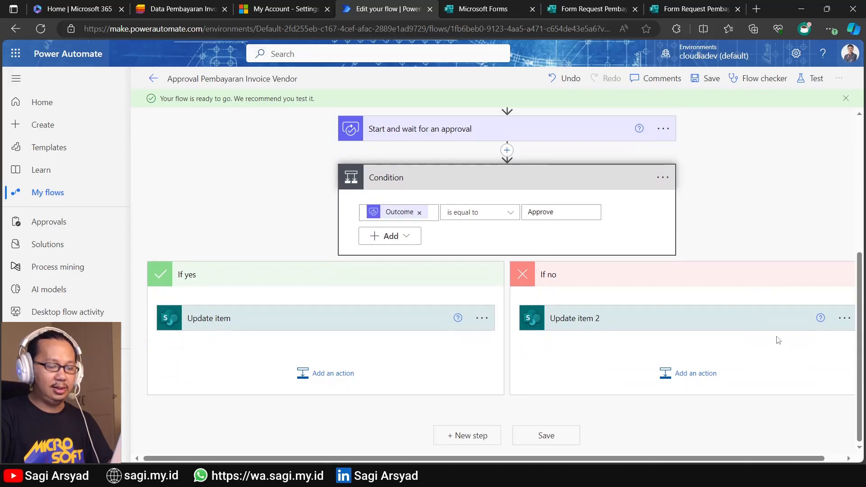
Set the Status Value of the If no branch's update action to Declined and save the flow.
{"action": "left_click", "coordinate": [771, 323]}
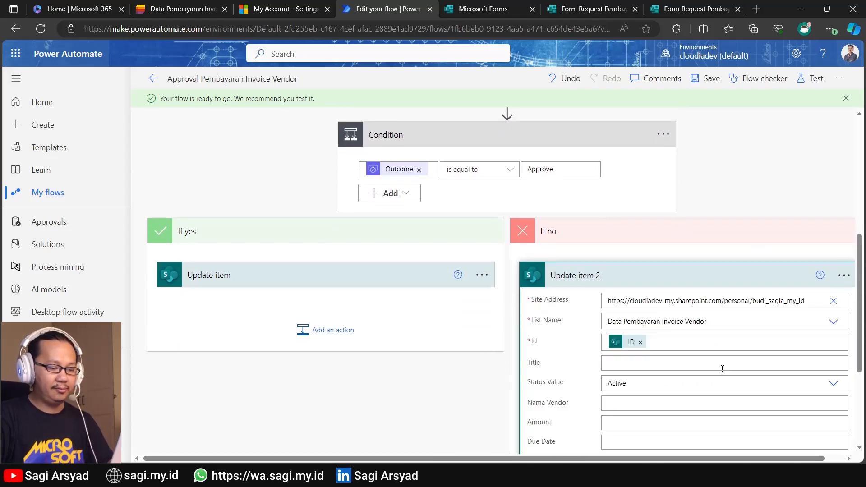
{"action": "left_click", "coordinate": [834, 384]}
{"action": "left_click", "coordinate": [627, 417]}
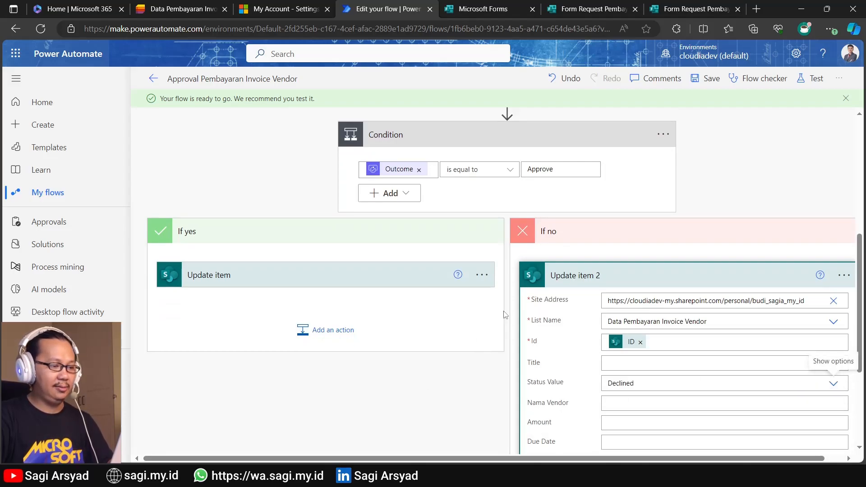
{"action": "left_click", "coordinate": [699, 79]}
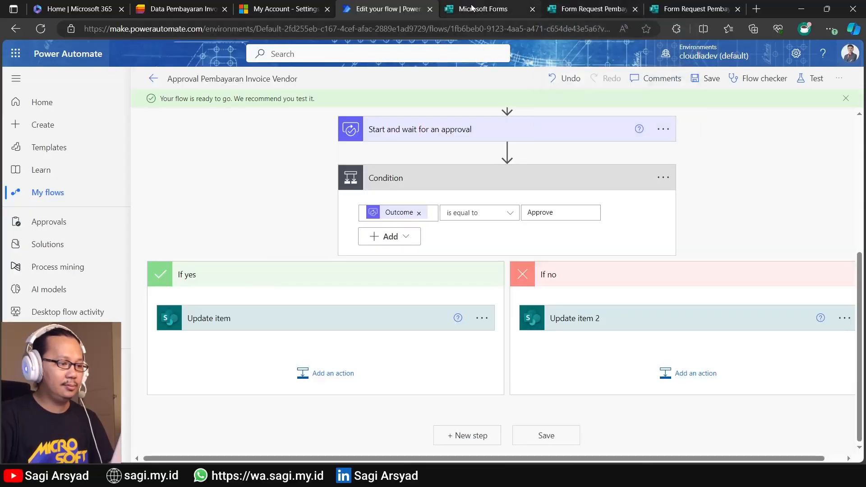
Start another response to the invoice payment form and enter INV005/ABCD/12/2023 as the vendor invoice number.
{"action": "left_click", "coordinate": [592, 5]}
{"action": "left_click", "coordinate": [695, 7]}
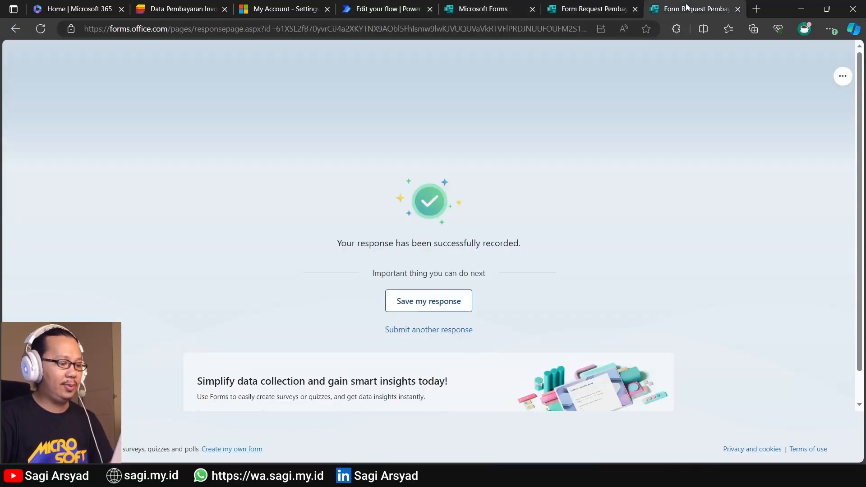
{"action": "left_click", "coordinate": [458, 329]}
{"action": "left_click", "coordinate": [356, 195]}
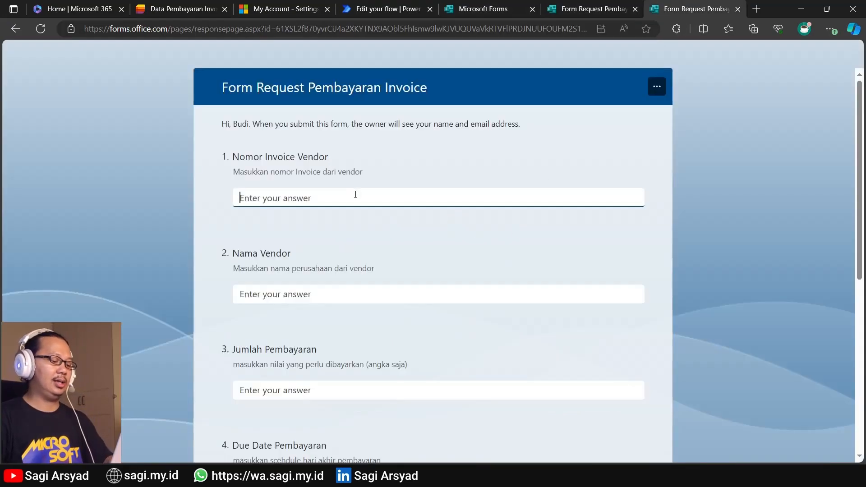
{"action": "type", "text": "INV"}
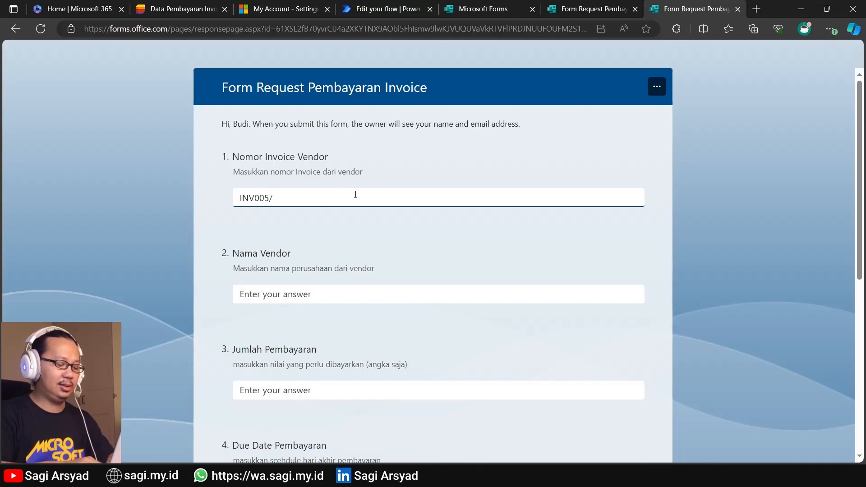
{"action": "type", "text": "005/"}
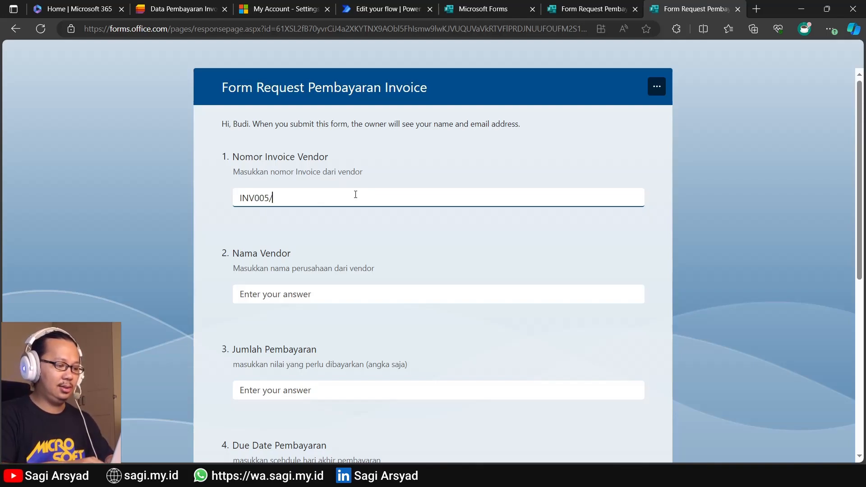
{"action": "type", "text": "ABCD/12/2023"}
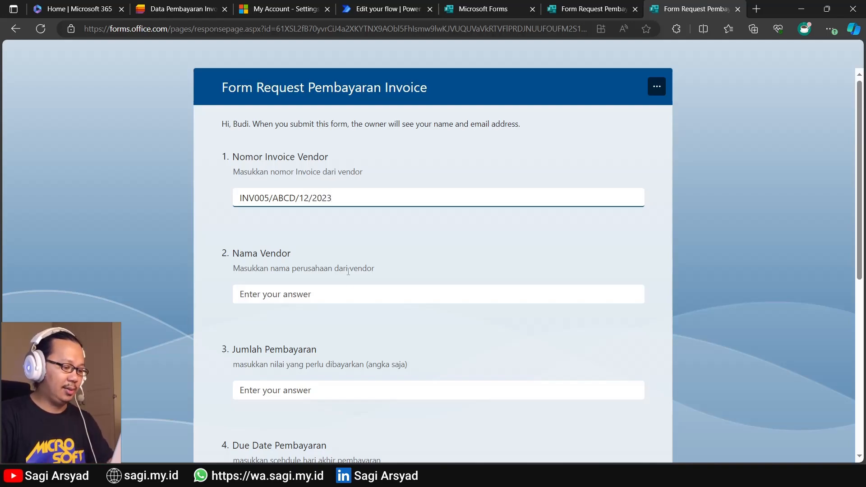
Enter PT Angin Ribut Bersama as the vendor name and 1000000 as the payment amount.
{"action": "left_click", "coordinate": [353, 291]}
{"action": "scroll", "coordinate": [349, 275], "scroll_direction": "down", "scroll_amount": 4}
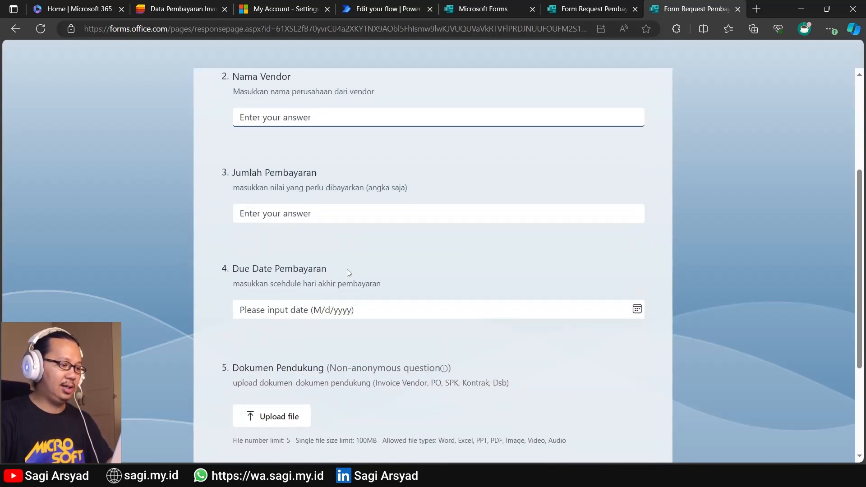
{"action": "type", "text": "PT A"}
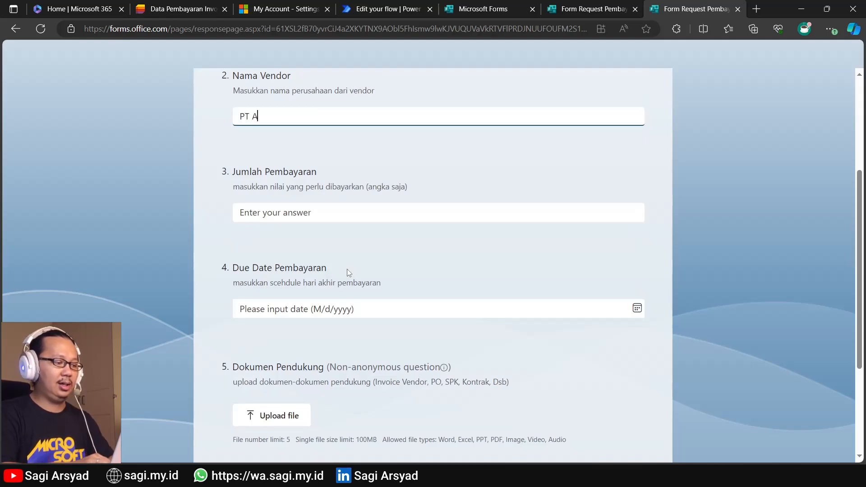
{"action": "type", "text": "ngin Ribut Bersama"}
{"action": "left_click", "coordinate": [324, 220]}
{"action": "type", "text": "1000000"}
{"action": "scroll", "coordinate": [325, 220], "scroll_direction": "down", "scroll_amount": 1}
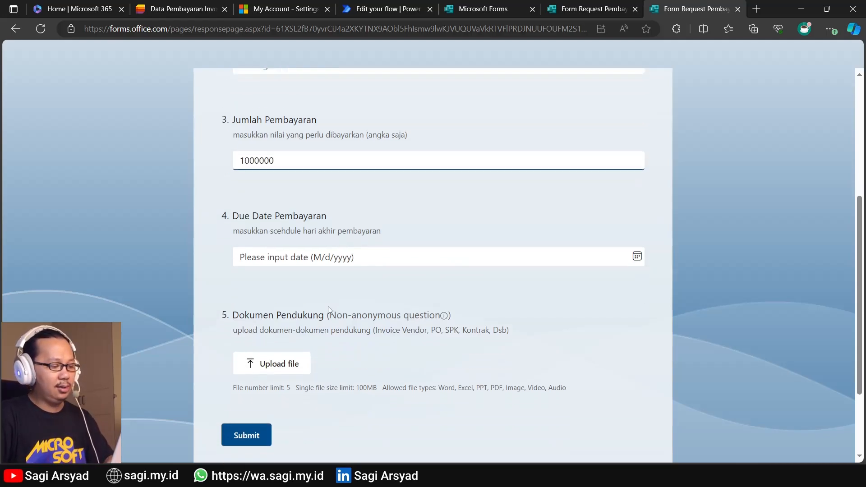
Set the payment due date to 12/21/2023 and upload Invoice-Tokopedia-290823.pdf and Invoice-Tokopedia-010823.pdf as supporting documents.
{"action": "left_click", "coordinate": [636, 251]}
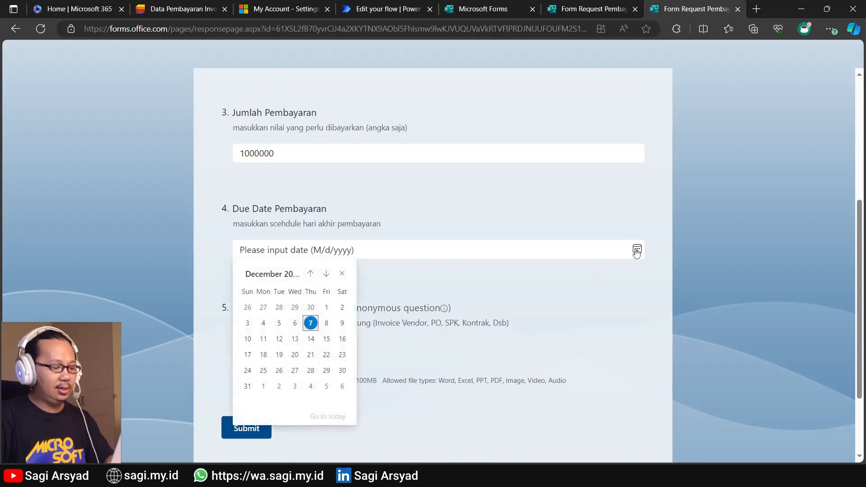
{"action": "left_click", "coordinate": [311, 355]}
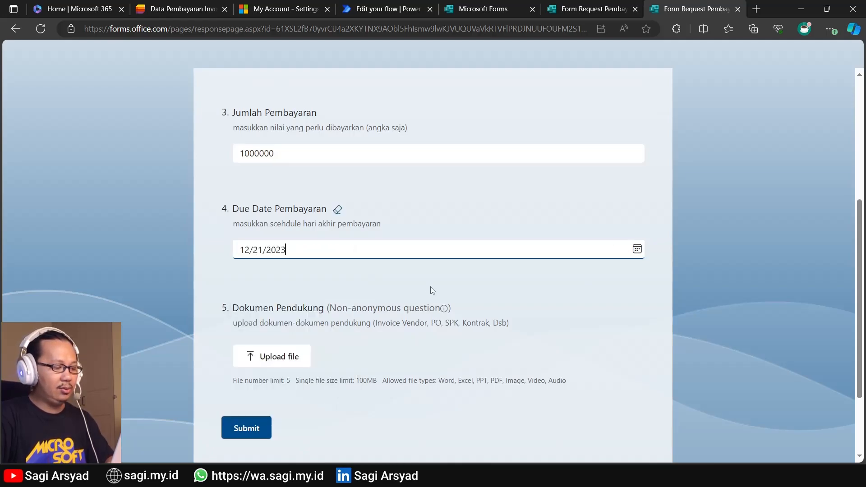
{"action": "left_click", "coordinate": [262, 359]}
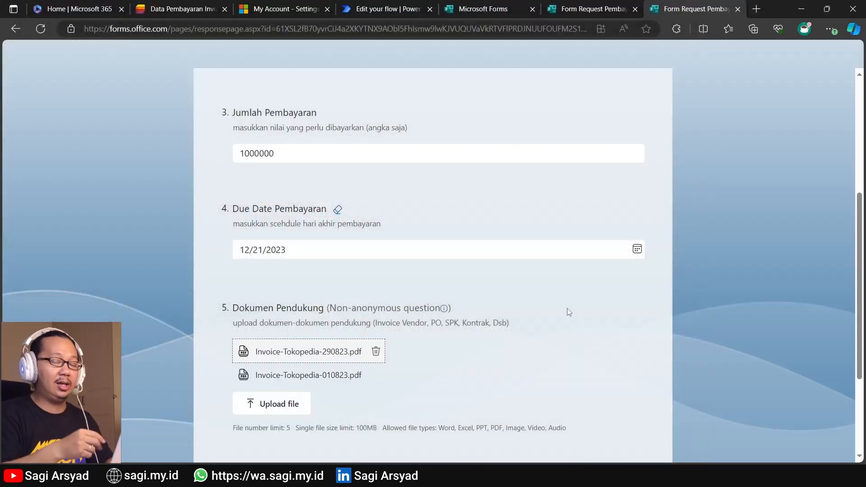
{"action": "scroll", "coordinate": [567, 308], "scroll_direction": "down", "scroll_amount": 3}
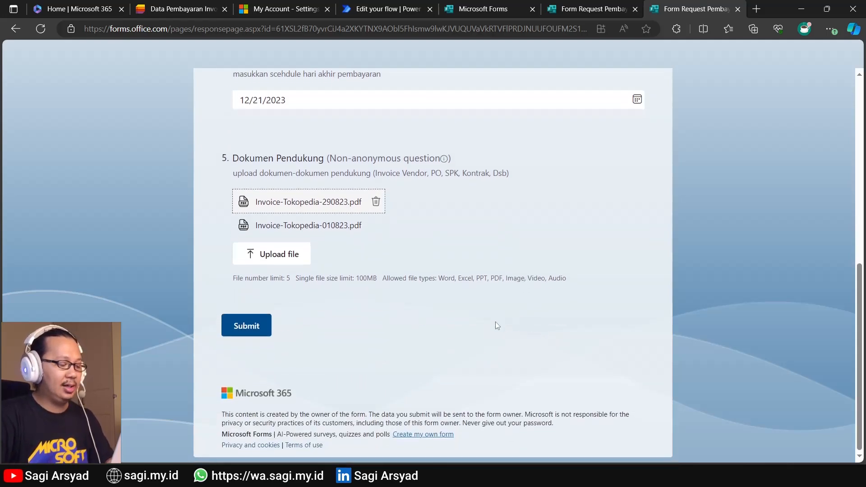
Submit the form response and open the invoice item linked in its Request Pembayaran: INV005/ABCD/12/2023 approval request in Microsoft Teams.
{"action": "left_click", "coordinate": [256, 330]}
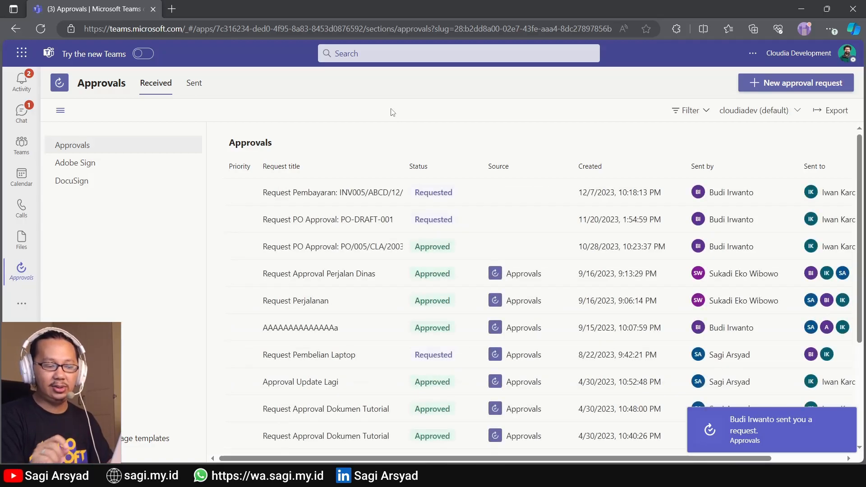
{"action": "left_click", "coordinate": [803, 430]}
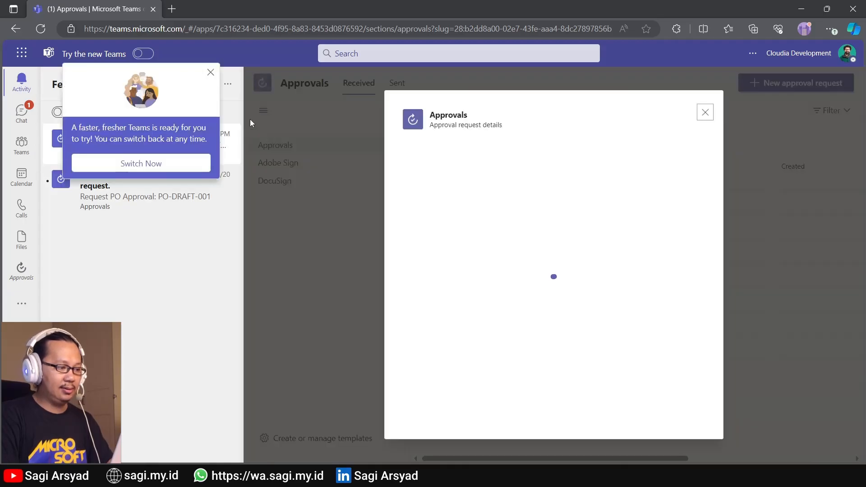
{"action": "left_click", "coordinate": [211, 73]}
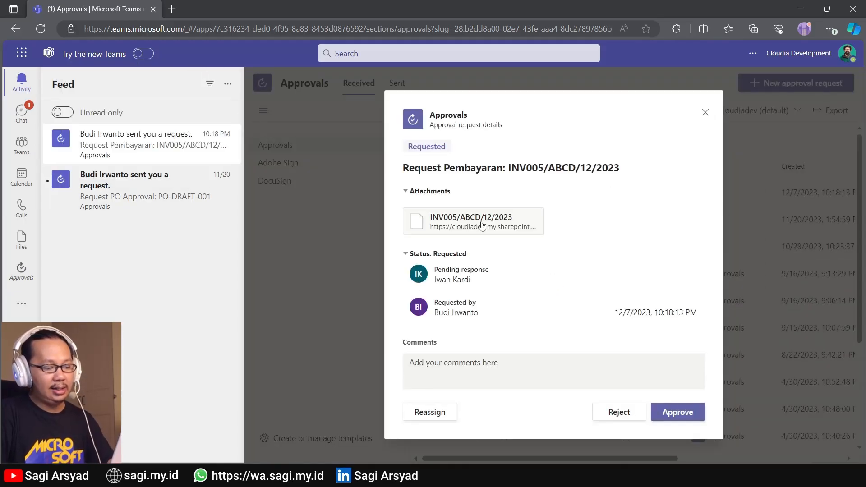
{"action": "left_click", "coordinate": [461, 222]}
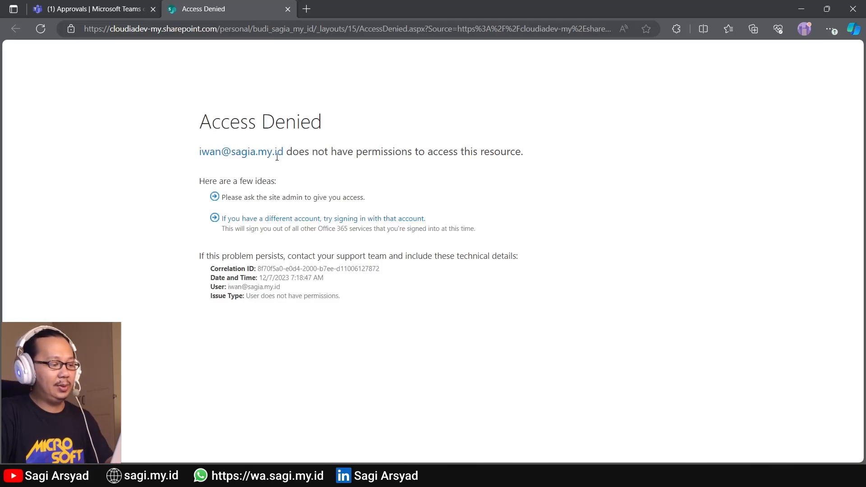
Switch to the Data Pembayaran Invoice Vendor list in Microsoft Lists and close the details of item INV0928.
{"action": "key", "text": "alt+Tab"}
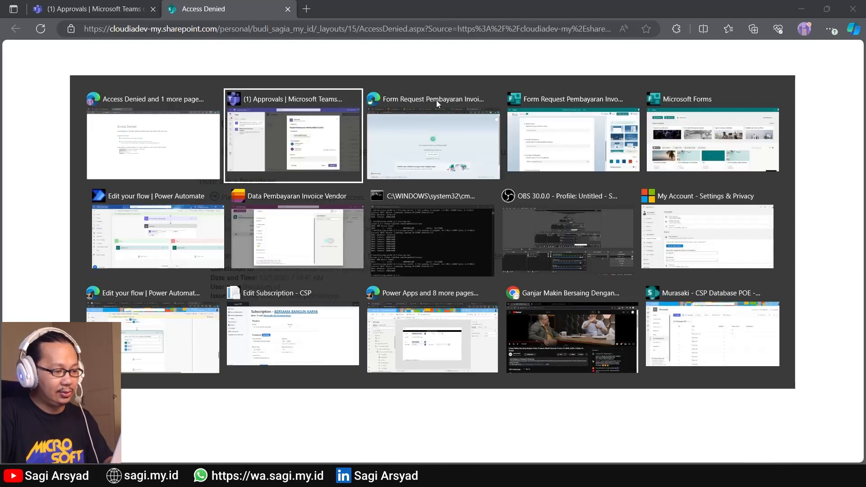
{"action": "left_click", "coordinate": [436, 100]}
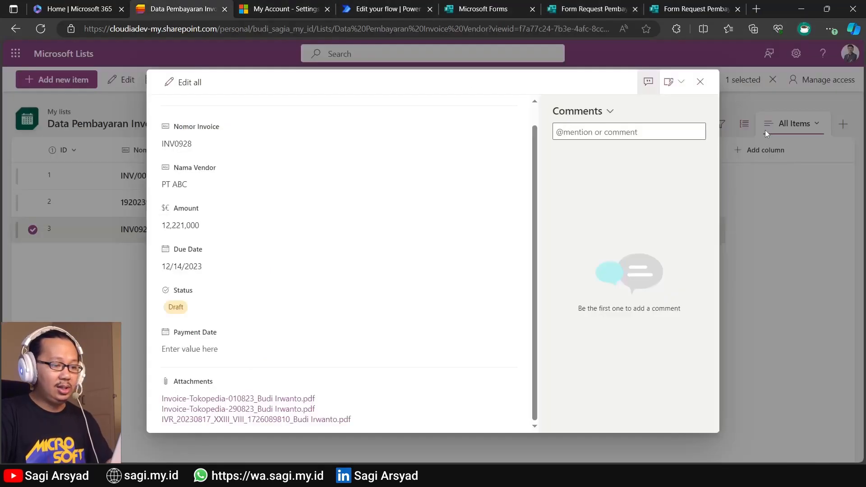
{"action": "left_click", "coordinate": [700, 83]}
{"action": "left_click", "coordinate": [822, 86]}
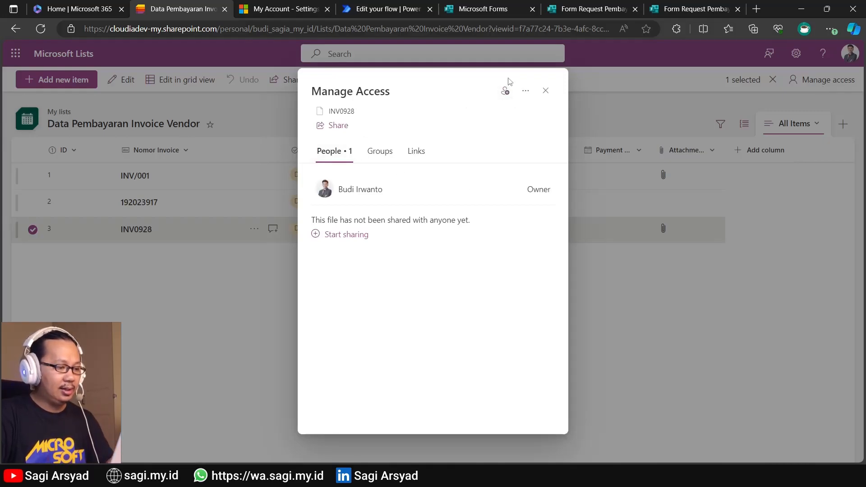
{"action": "left_click", "coordinate": [505, 90]}
{"action": "left_click", "coordinate": [550, 192]}
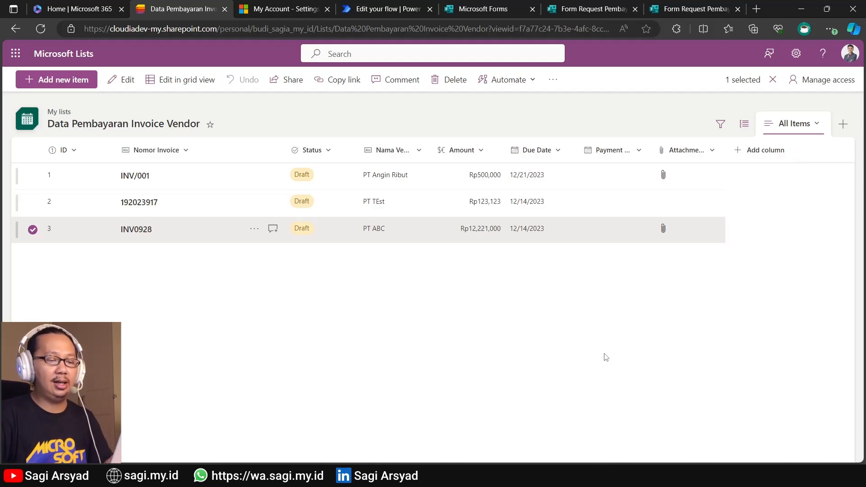
{"action": "left_click", "coordinate": [829, 81]}
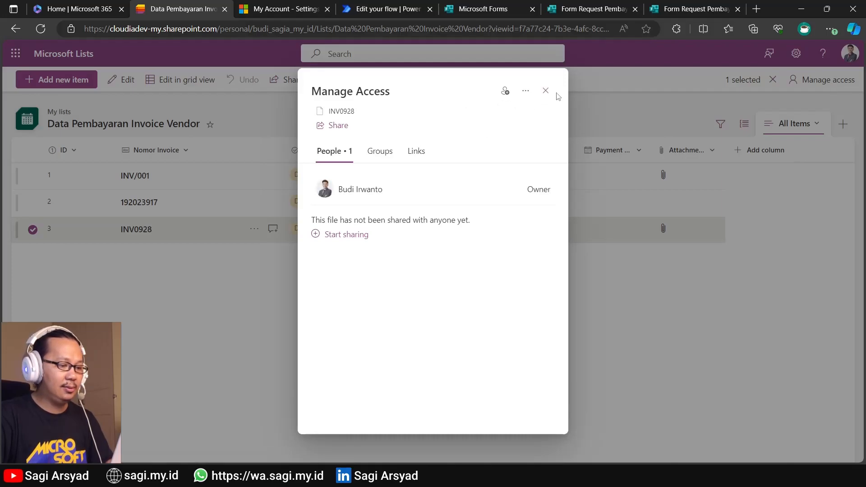
{"action": "left_click", "coordinate": [545, 91]}
Deselect item INV0928 and grant the approver access to the whole Data Pembayaran Invoice Vendor list, with Notify people enabled.
{"action": "left_click", "coordinate": [32, 230]}
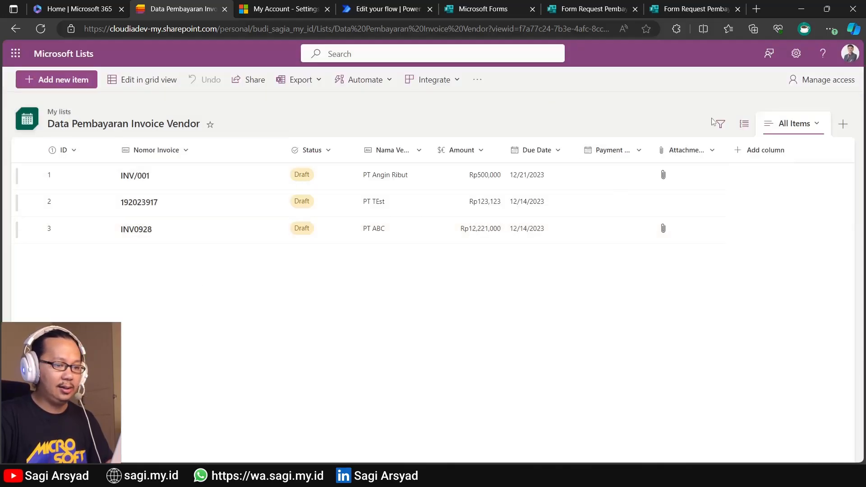
{"action": "left_click", "coordinate": [829, 78]}
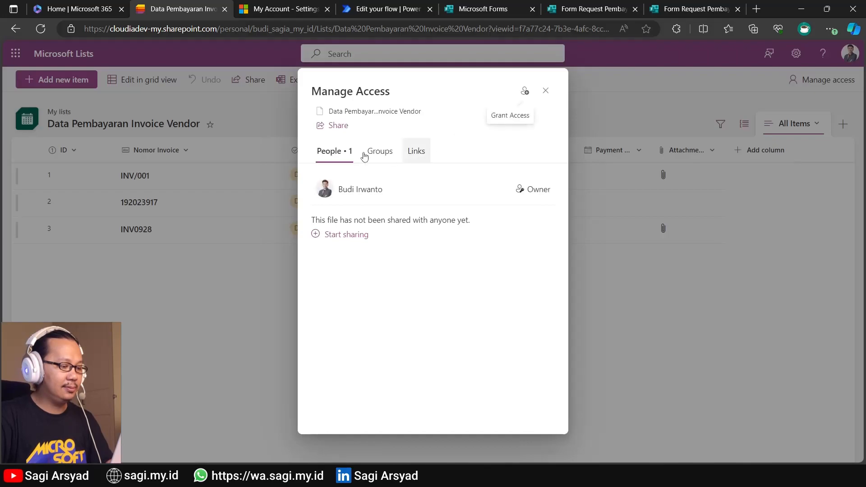
{"action": "triple_click", "coordinate": [335, 109]}
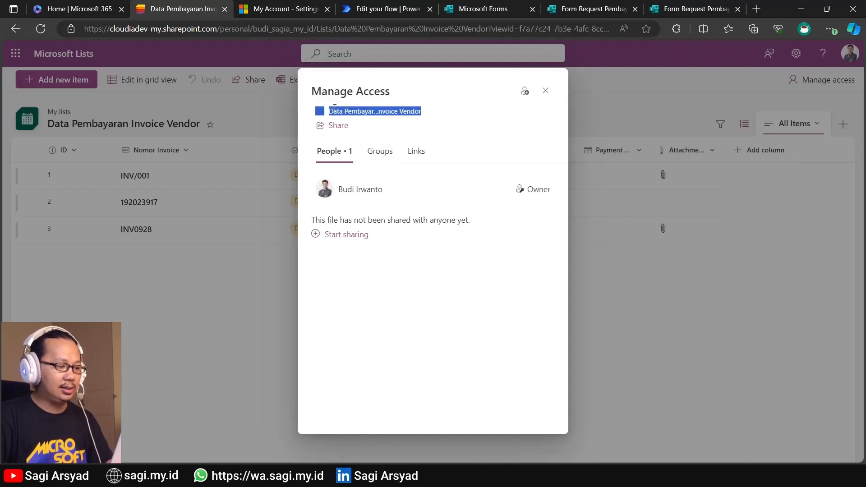
{"action": "left_click", "coordinate": [523, 92]}
{"action": "type", "text": "iwan"}
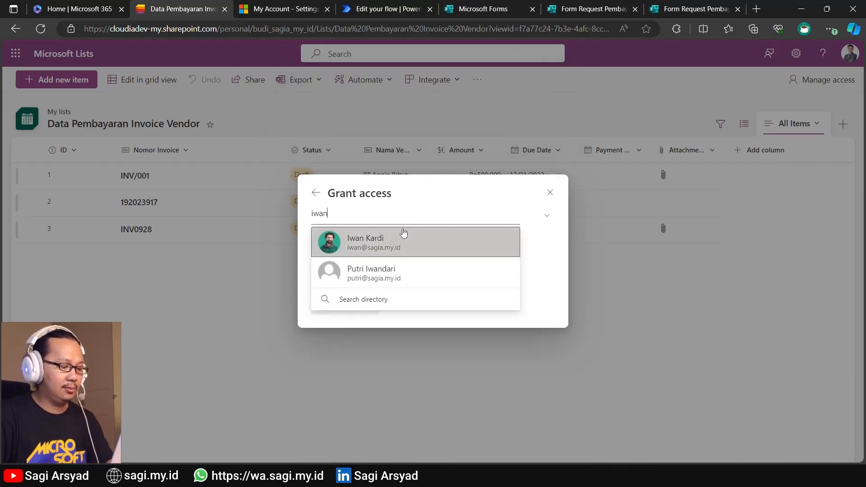
{"action": "left_click", "coordinate": [400, 244]}
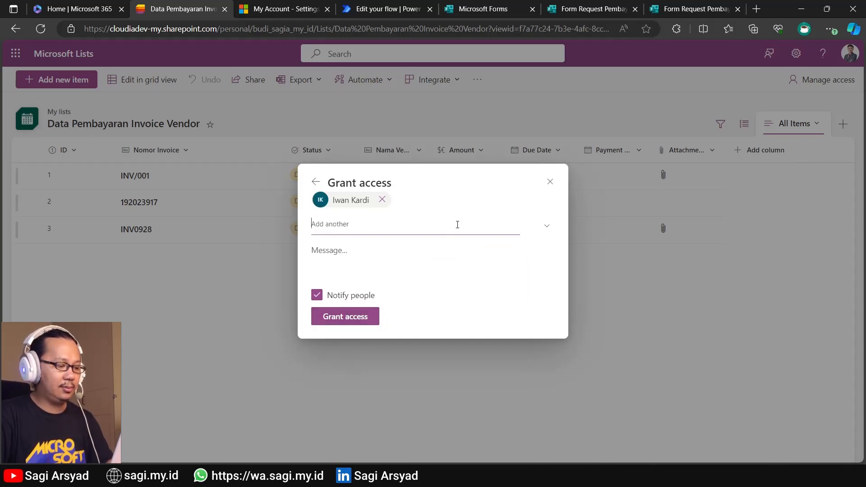
{"action": "left_click", "coordinate": [361, 317]}
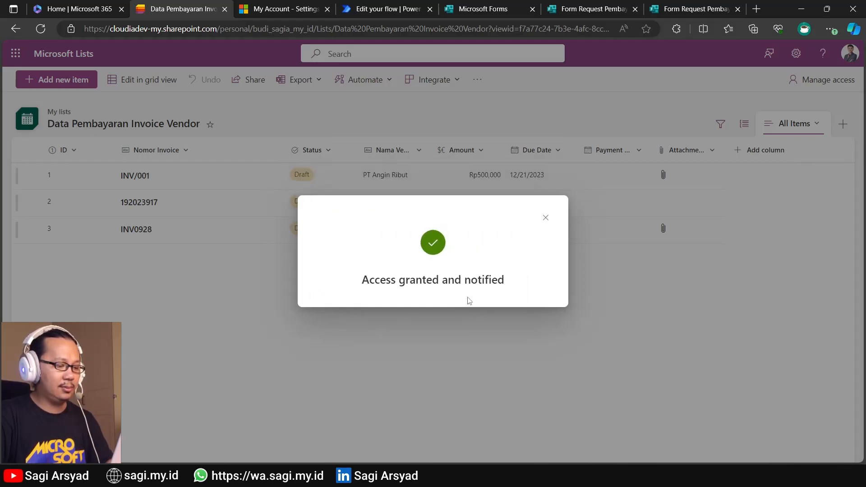
{"action": "left_click", "coordinate": [544, 214]}
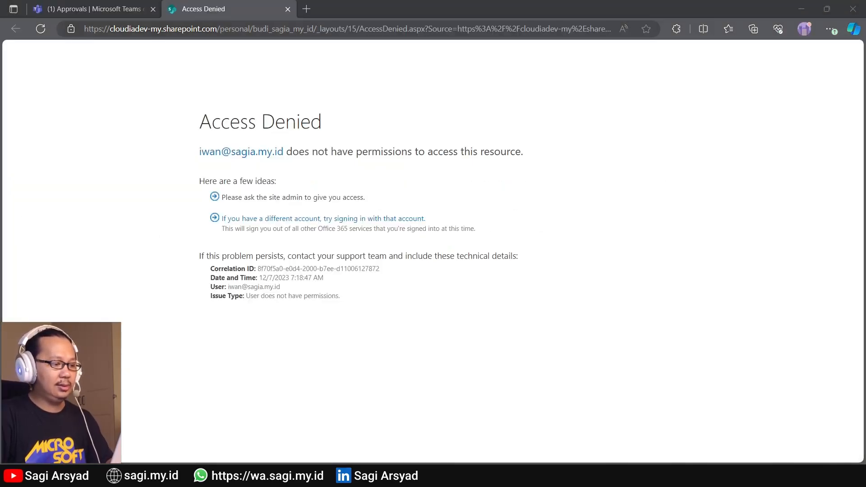
Return to the approver's browser, reload the denied page and reopen the INV005/ABCD/12/2023 item from the Teams approval request.
{"action": "left_click", "coordinate": [603, 478]}
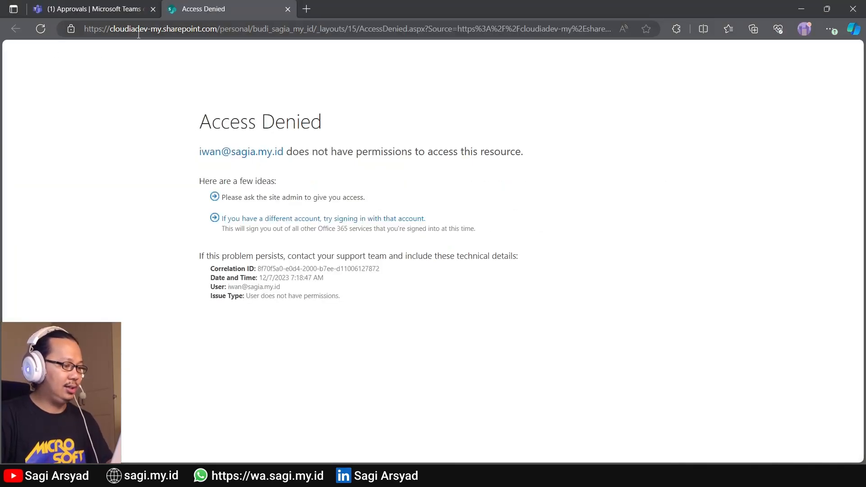
{"action": "left_click", "coordinate": [38, 30]}
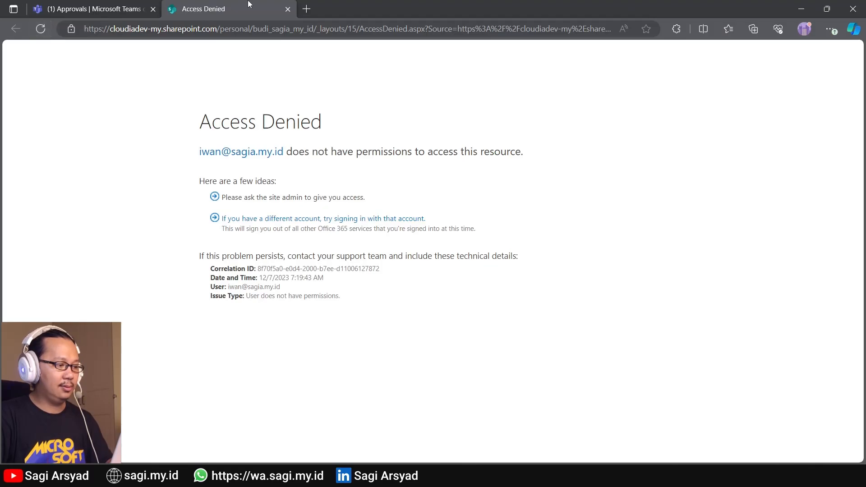
{"action": "key", "text": "ctrl+w"}
{"action": "left_click", "coordinate": [463, 229]}
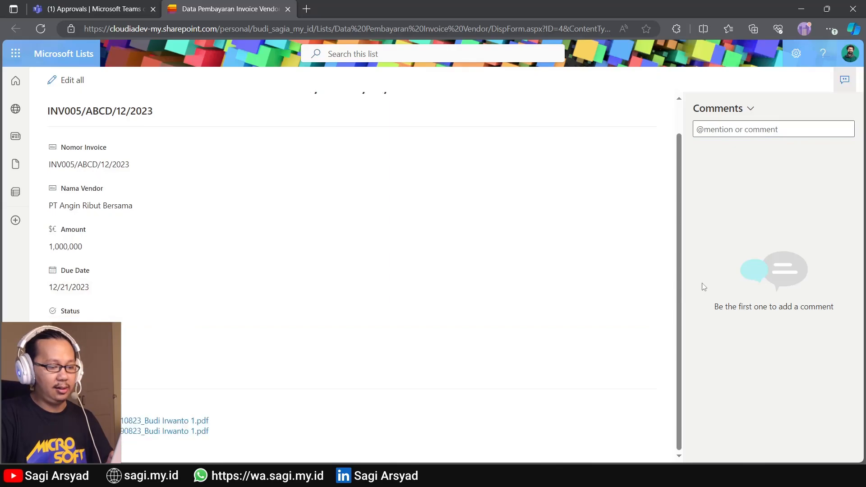
Approve the Request Pembayaran: INV005/ABCD/12/2023 request in Microsoft Teams.
{"action": "left_click", "coordinate": [100, 6]}
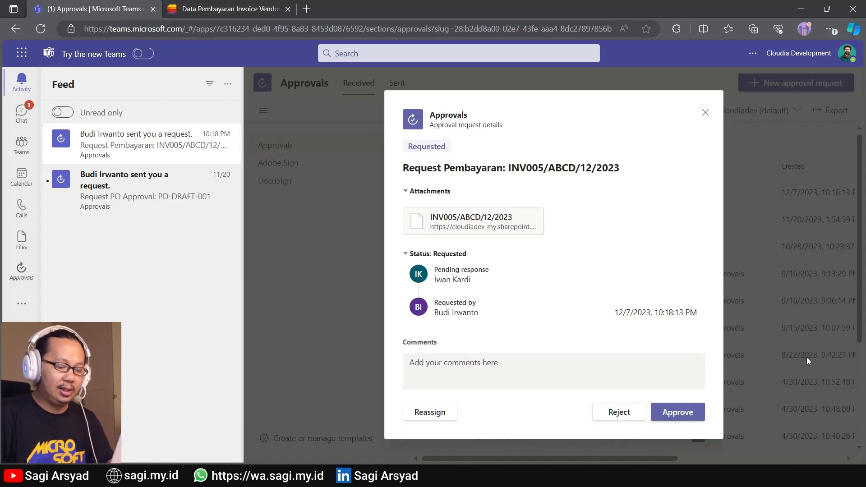
{"action": "left_click", "coordinate": [675, 411]}
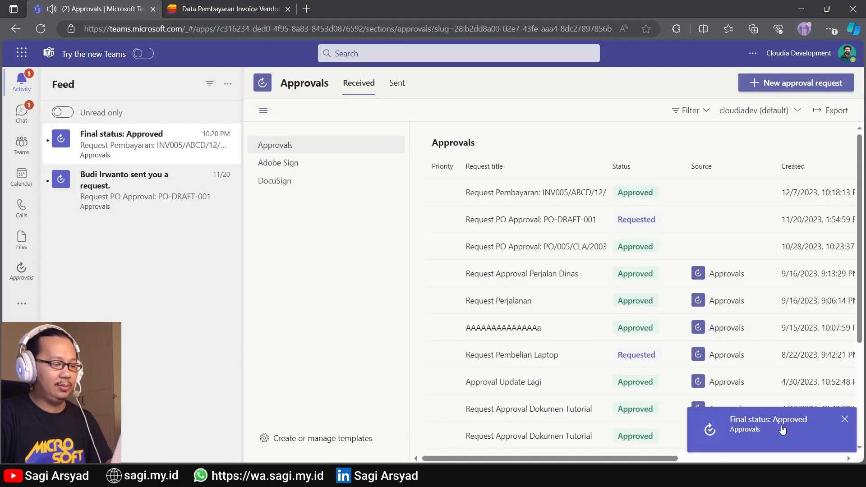
Reload the invoice item page and the Data Pembayaran Invoice Vendor list to check the approved item's status.
{"action": "left_click", "coordinate": [193, 9]}
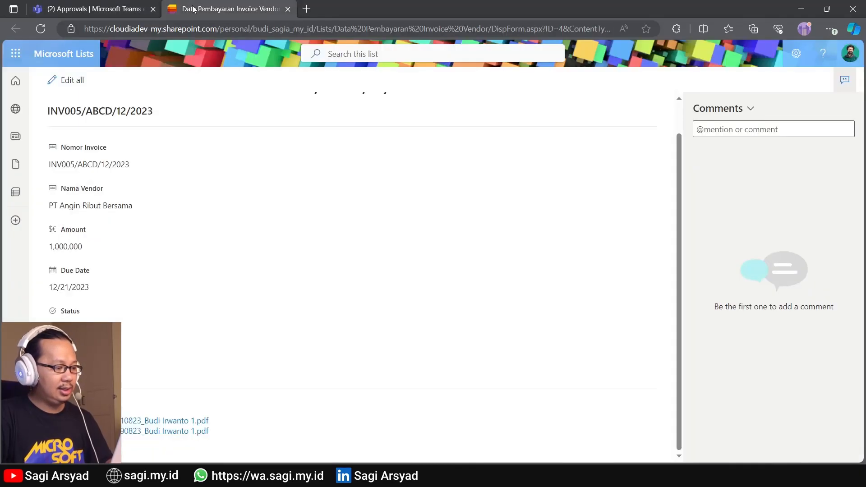
{"action": "left_click", "coordinate": [40, 27]}
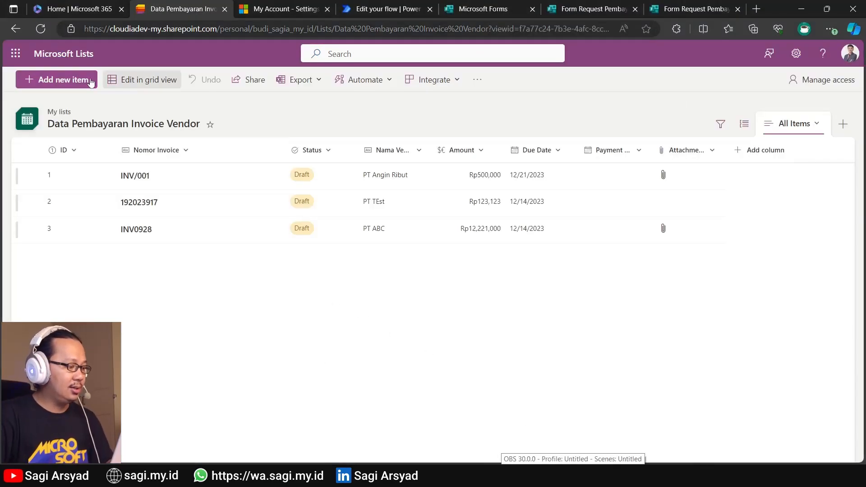
{"action": "left_click", "coordinate": [41, 29]}
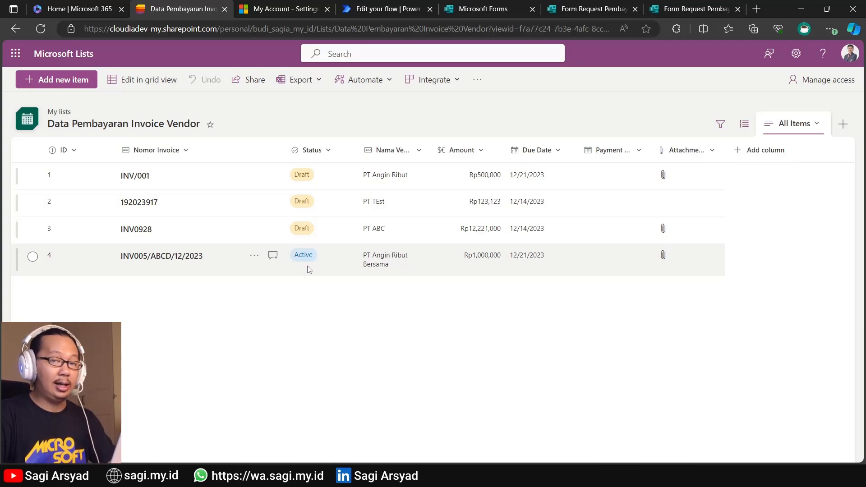
Set the Status of item INV005/ABCD/12/2023 to Paid, close its details and clear the selection.
{"action": "double_click", "coordinate": [308, 266]}
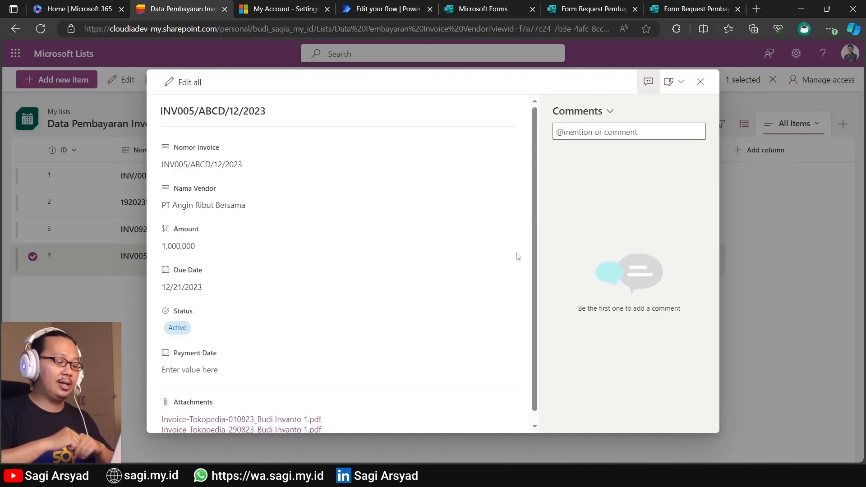
{"action": "left_click", "coordinate": [177, 338]}
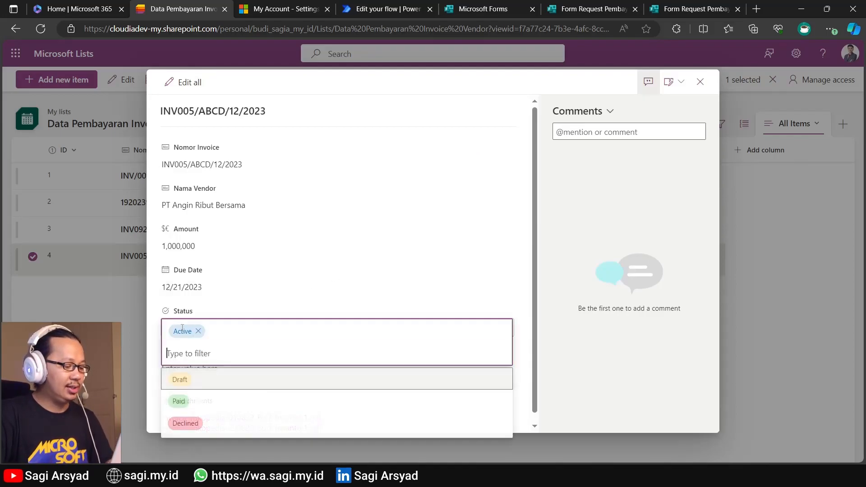
{"action": "left_click", "coordinate": [178, 401]}
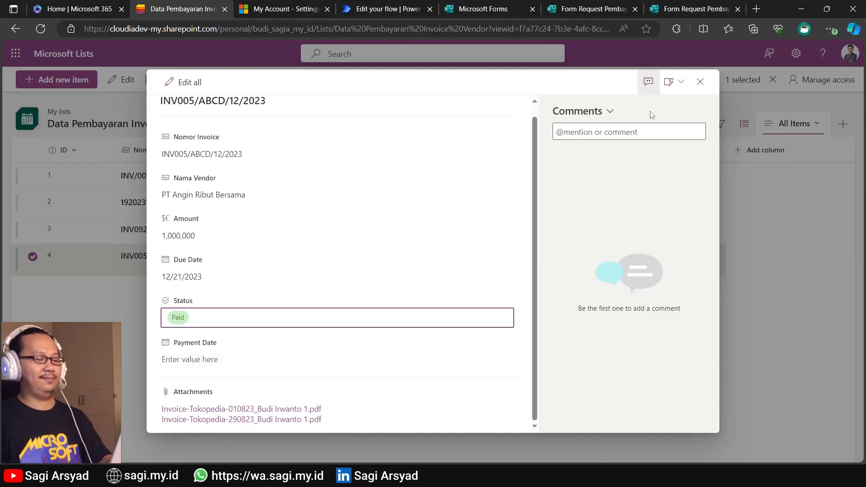
{"action": "left_click", "coordinate": [700, 82]}
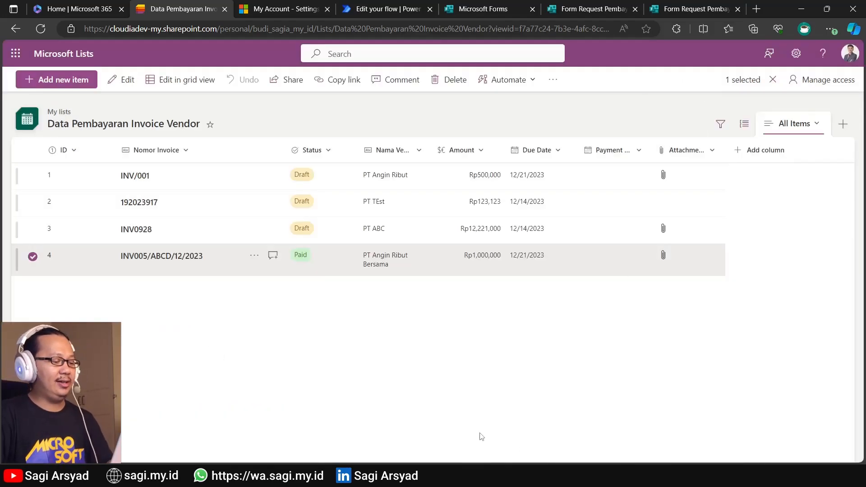
{"action": "left_click", "coordinate": [433, 391]}
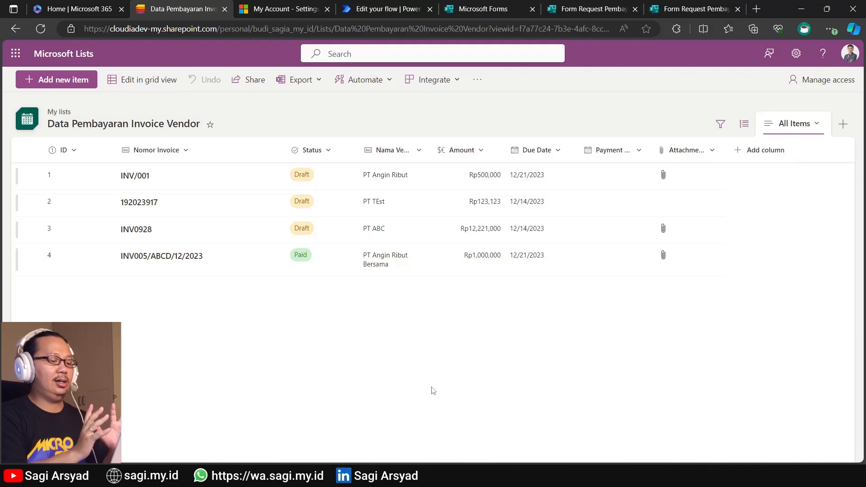